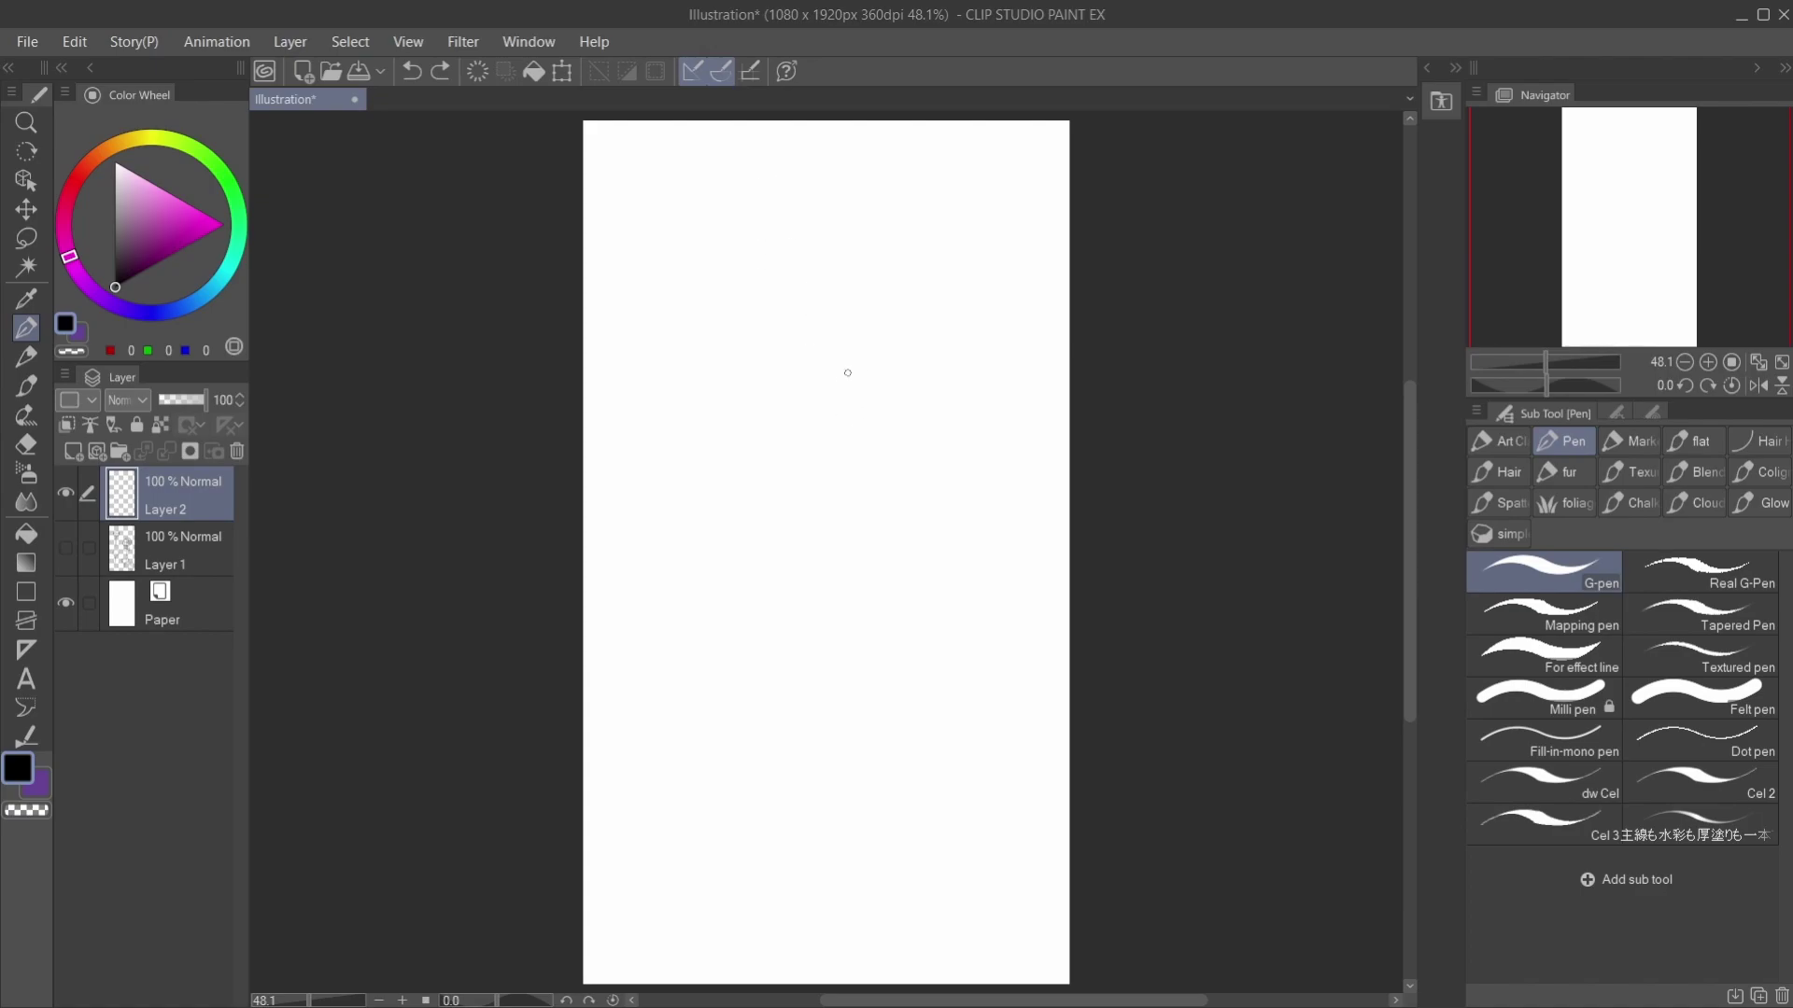
Step: Sketch the first lollipop: a round candy head with a band and a stick
mouse_move(689, 304)
left_mouse_down()
mouse_move(748, 219)
mouse_move(798, 281)
mouse_move(738, 323)
mouse_move(690, 252)
mouse_move(808, 267)
left_mouse_up()
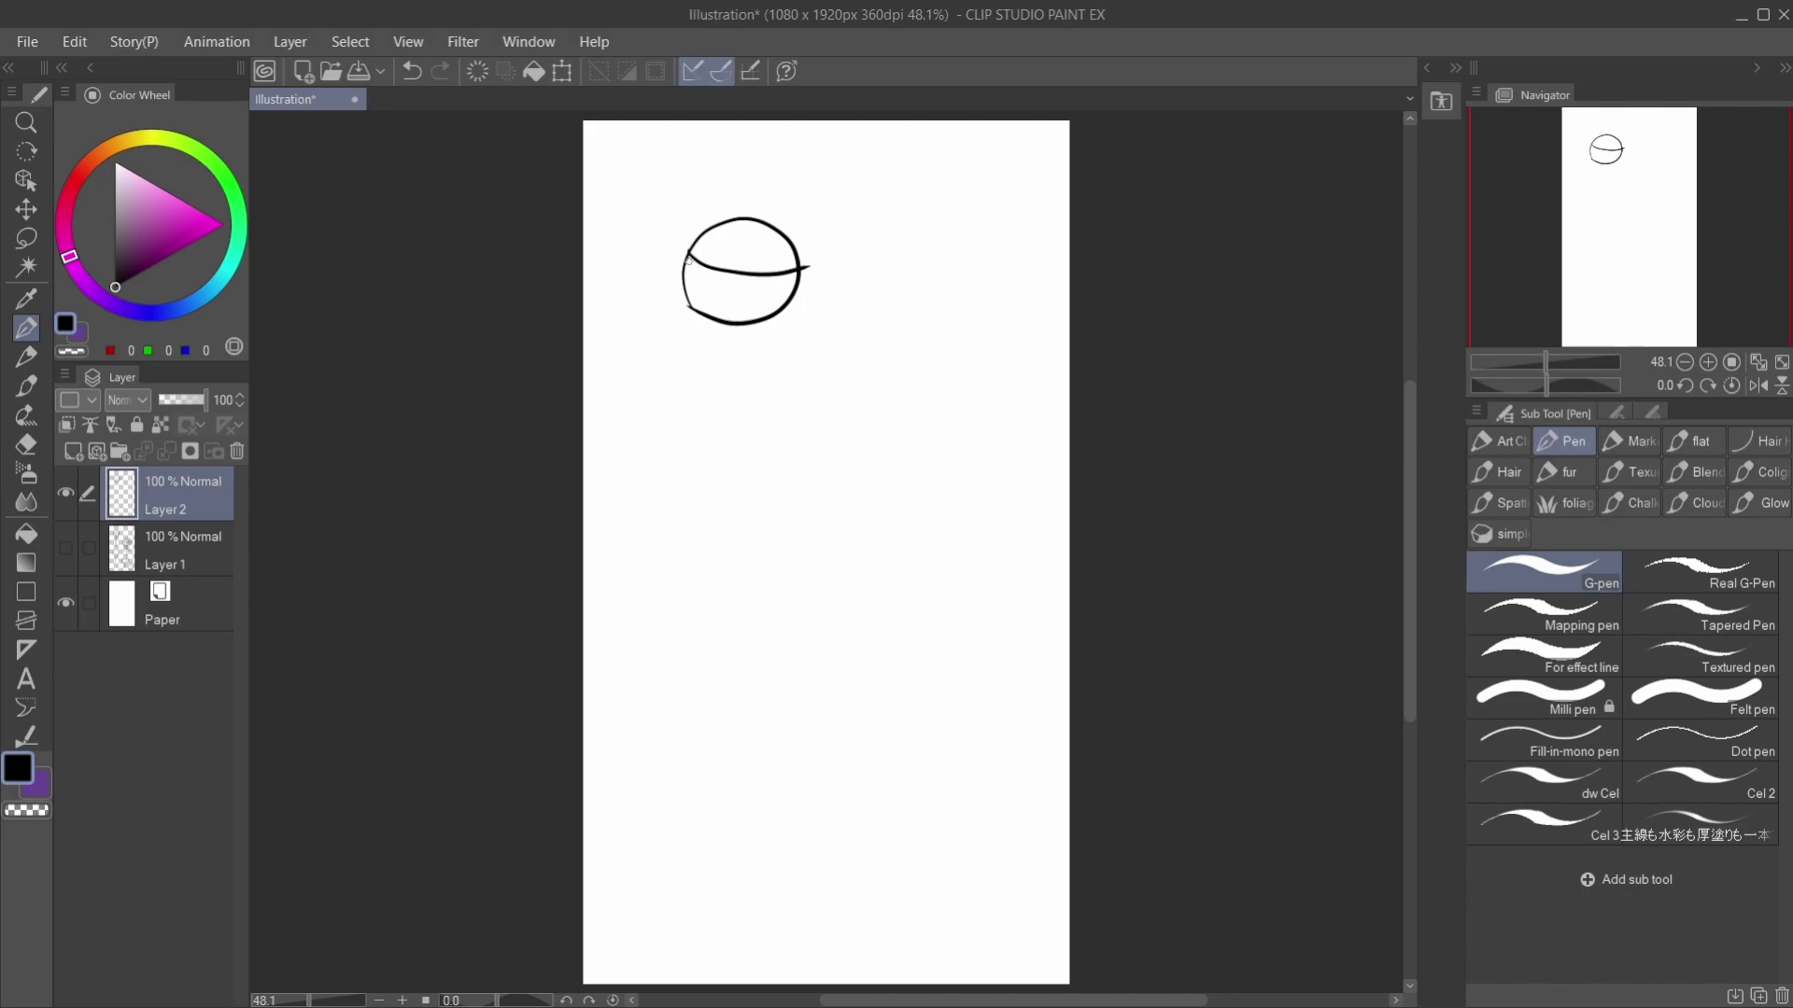
mouse_move(684, 248)
left_mouse_down()
mouse_move(683, 273)
mouse_move(775, 285)
mouse_move(810, 265)
left_mouse_up()
left_click_drag(735, 328, 729, 453)
left_click_drag(745, 330, 741, 455)
Step: Sketch a second lollipop to the right with a spiral, ridge lines and a stick
mouse_move(929, 359)
left_mouse_down()
mouse_move(855, 474)
mouse_move(970, 488)
mouse_move(989, 401)
mouse_move(924, 360)
mouse_move(944, 368)
mouse_move(915, 372)
mouse_move(902, 478)
mouse_move(961, 421)
mouse_move(908, 443)
mouse_move(888, 391)
mouse_move(857, 431)
left_mouse_up()
left_click_drag(861, 479, 879, 474)
mouse_move(903, 487)
left_mouse_down()
mouse_move(902, 511)
mouse_move(969, 484)
left_mouse_up()
mouse_move(969, 435)
left_mouse_down()
mouse_move(986, 460)
mouse_move(946, 404)
left_mouse_up()
left_click_drag(923, 386, 914, 394)
left_click_drag(889, 390, 906, 448)
mouse_move(891, 462)
left_mouse_down()
mouse_move(919, 474)
mouse_move(963, 430)
left_mouse_up()
left_click_drag(940, 408, 920, 448)
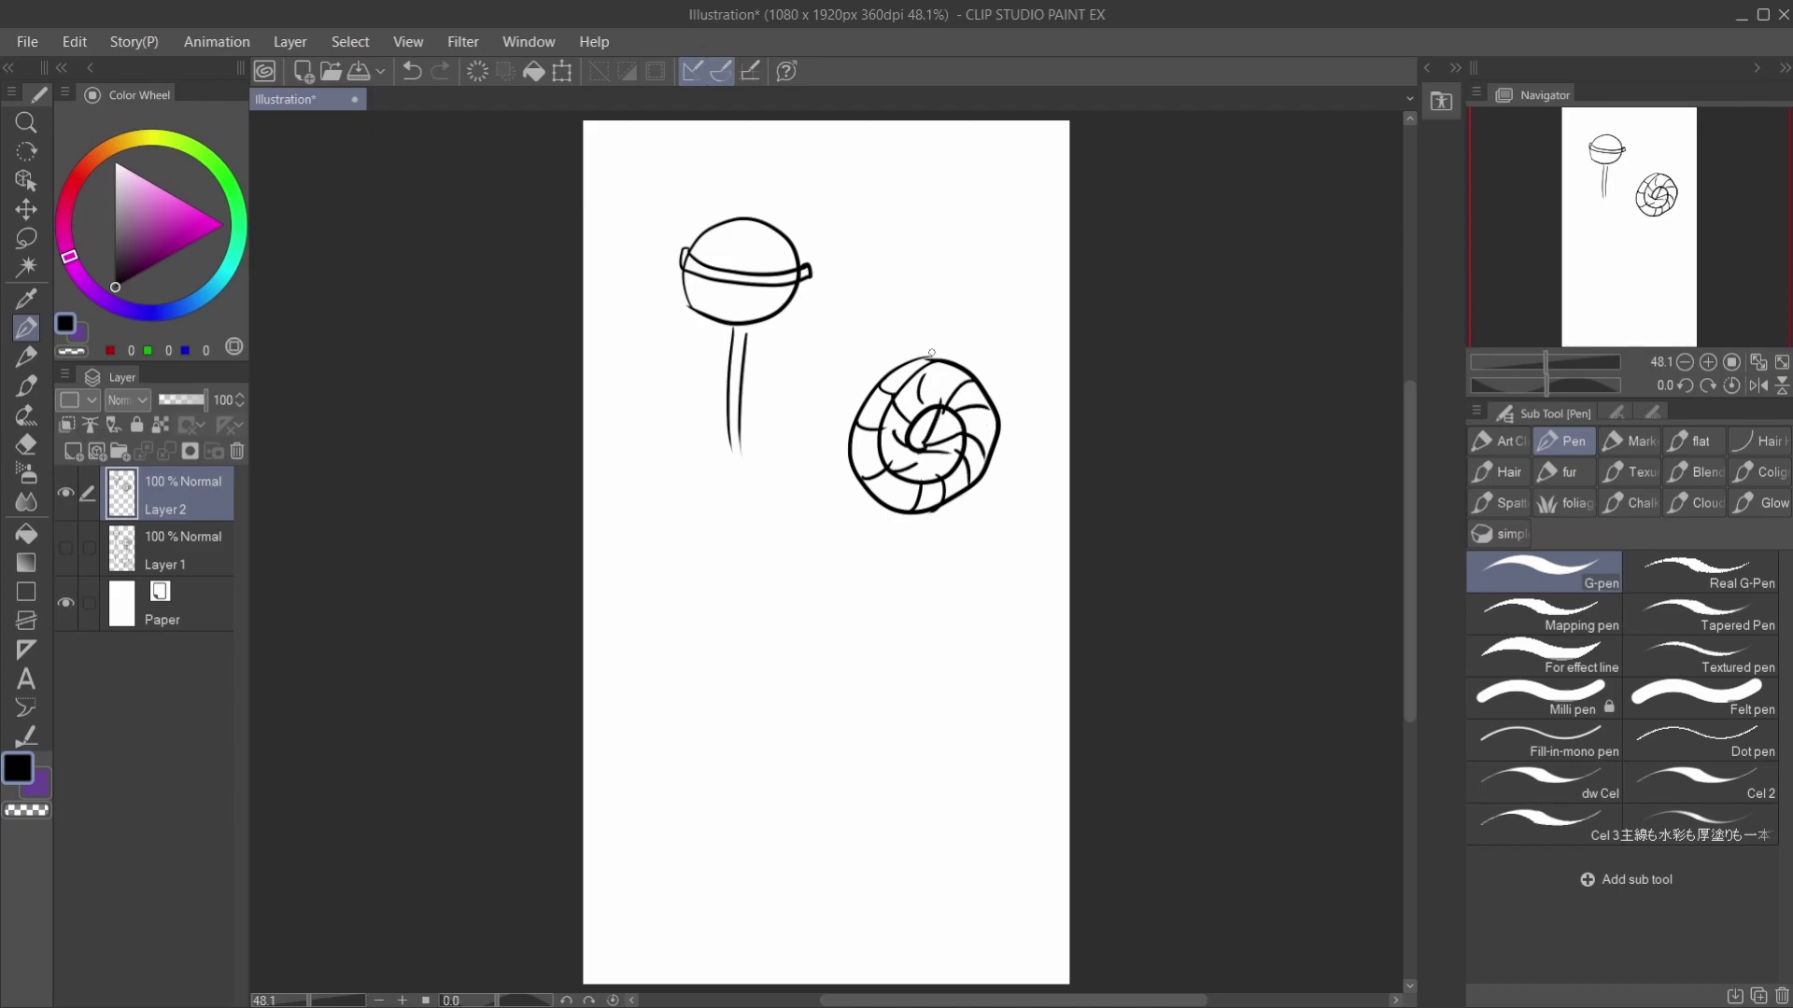
left_click_drag(916, 513, 927, 730)
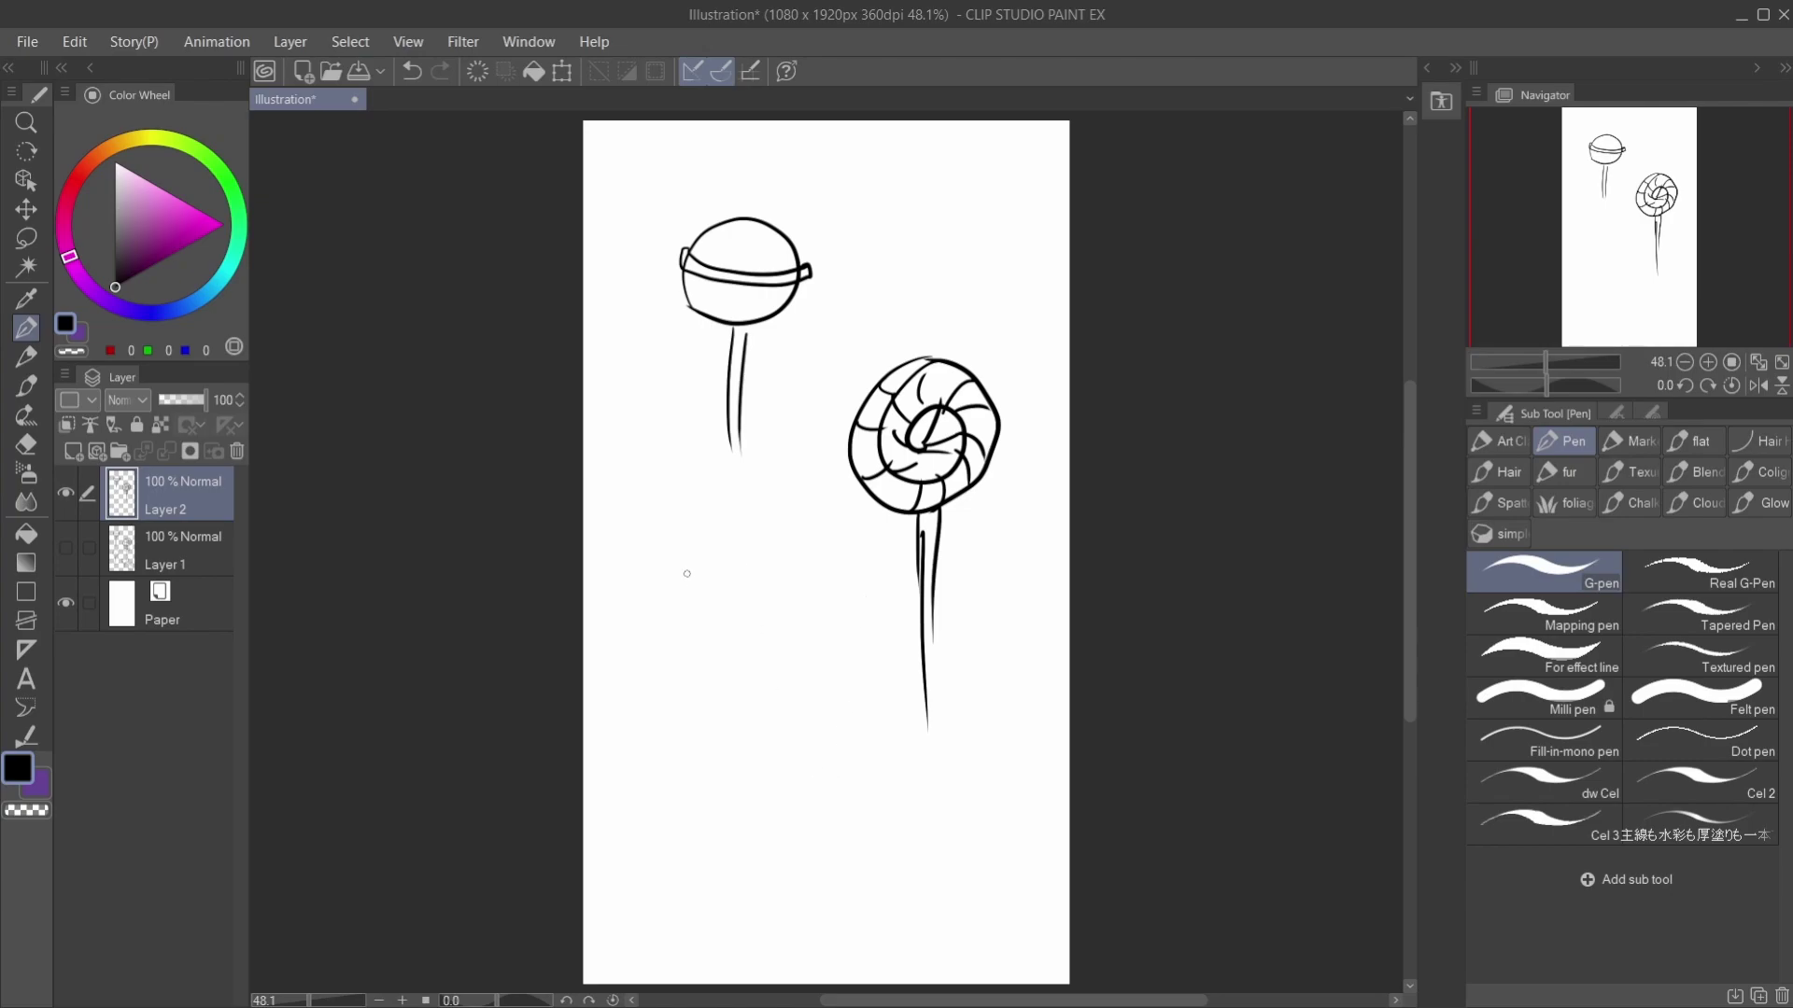
Step: Sketch a round disc lollipop at lower left and a square lollipop with a stick and doodle
mouse_move(706, 660)
left_mouse_down()
mouse_move(664, 604)
mouse_move(713, 550)
mouse_move(766, 568)
mouse_move(780, 619)
mouse_move(749, 653)
mouse_move(677, 614)
mouse_move(699, 572)
mouse_move(757, 581)
mouse_move(747, 647)
mouse_move(725, 665)
mouse_move(748, 655)
mouse_move(716, 707)
mouse_move(730, 830)
left_mouse_up()
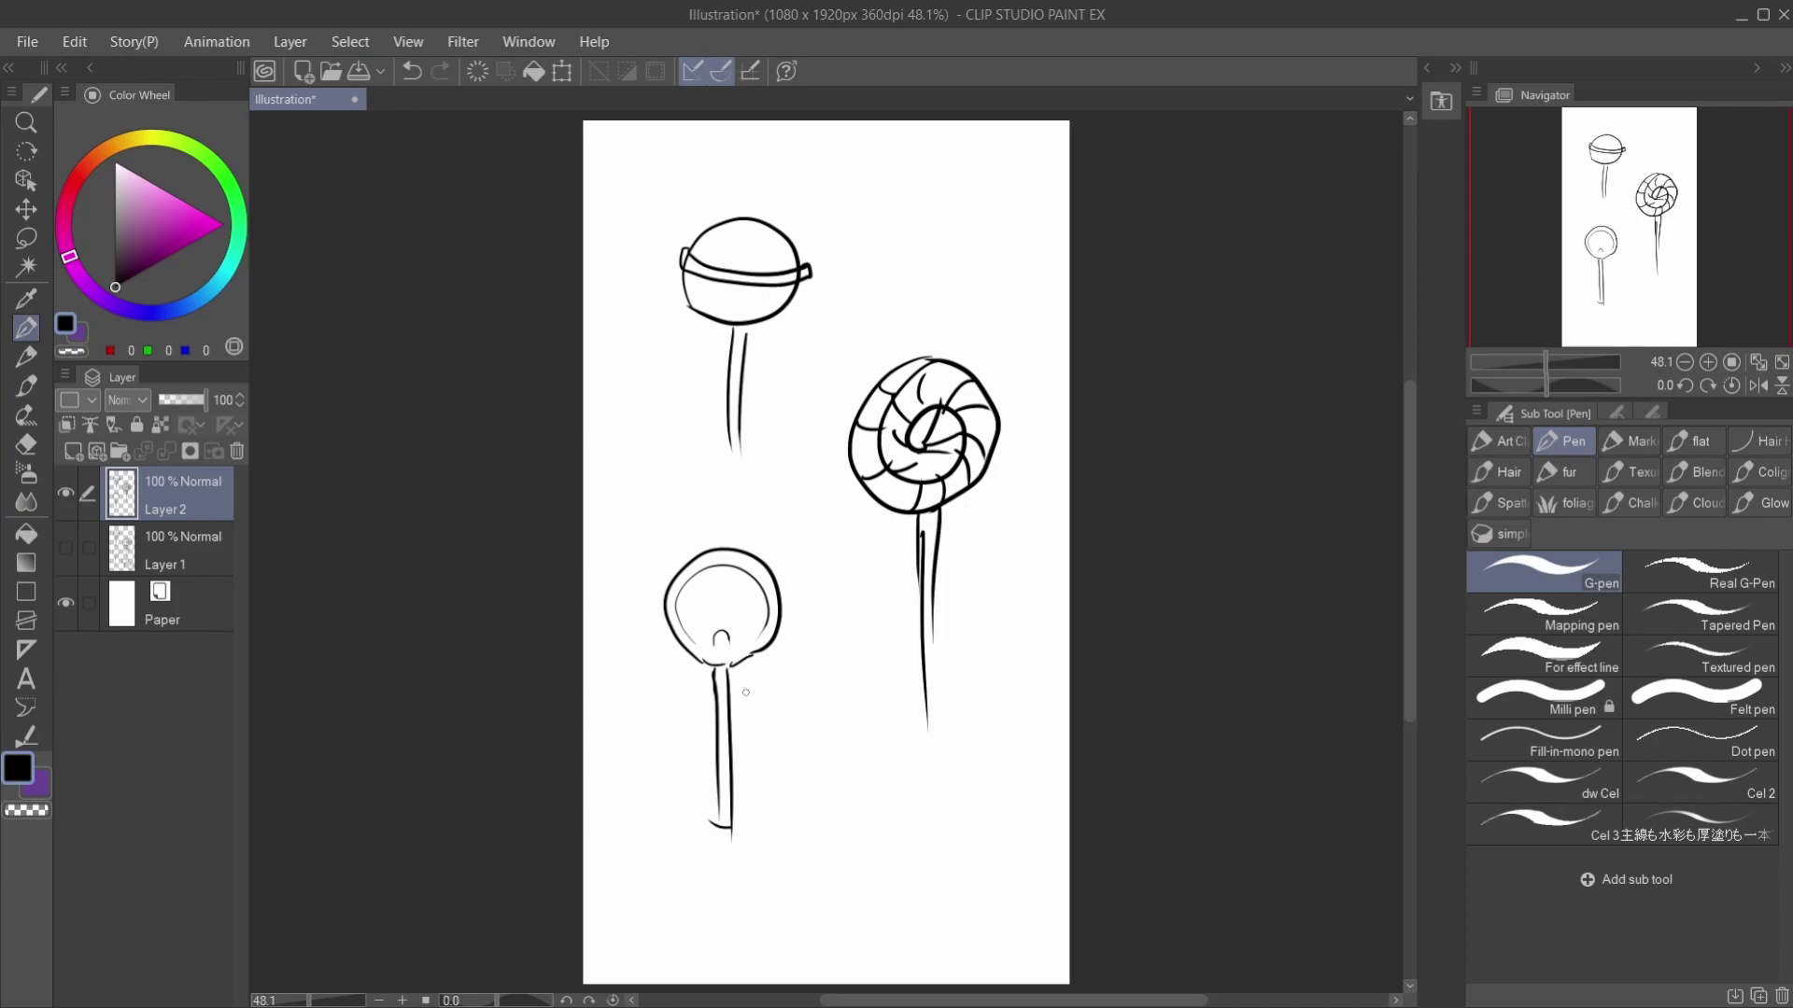
mouse_move(915, 560)
left_mouse_down()
mouse_move(936, 676)
mouse_move(939, 614)
left_mouse_up()
left_click_drag(806, 682, 802, 787)
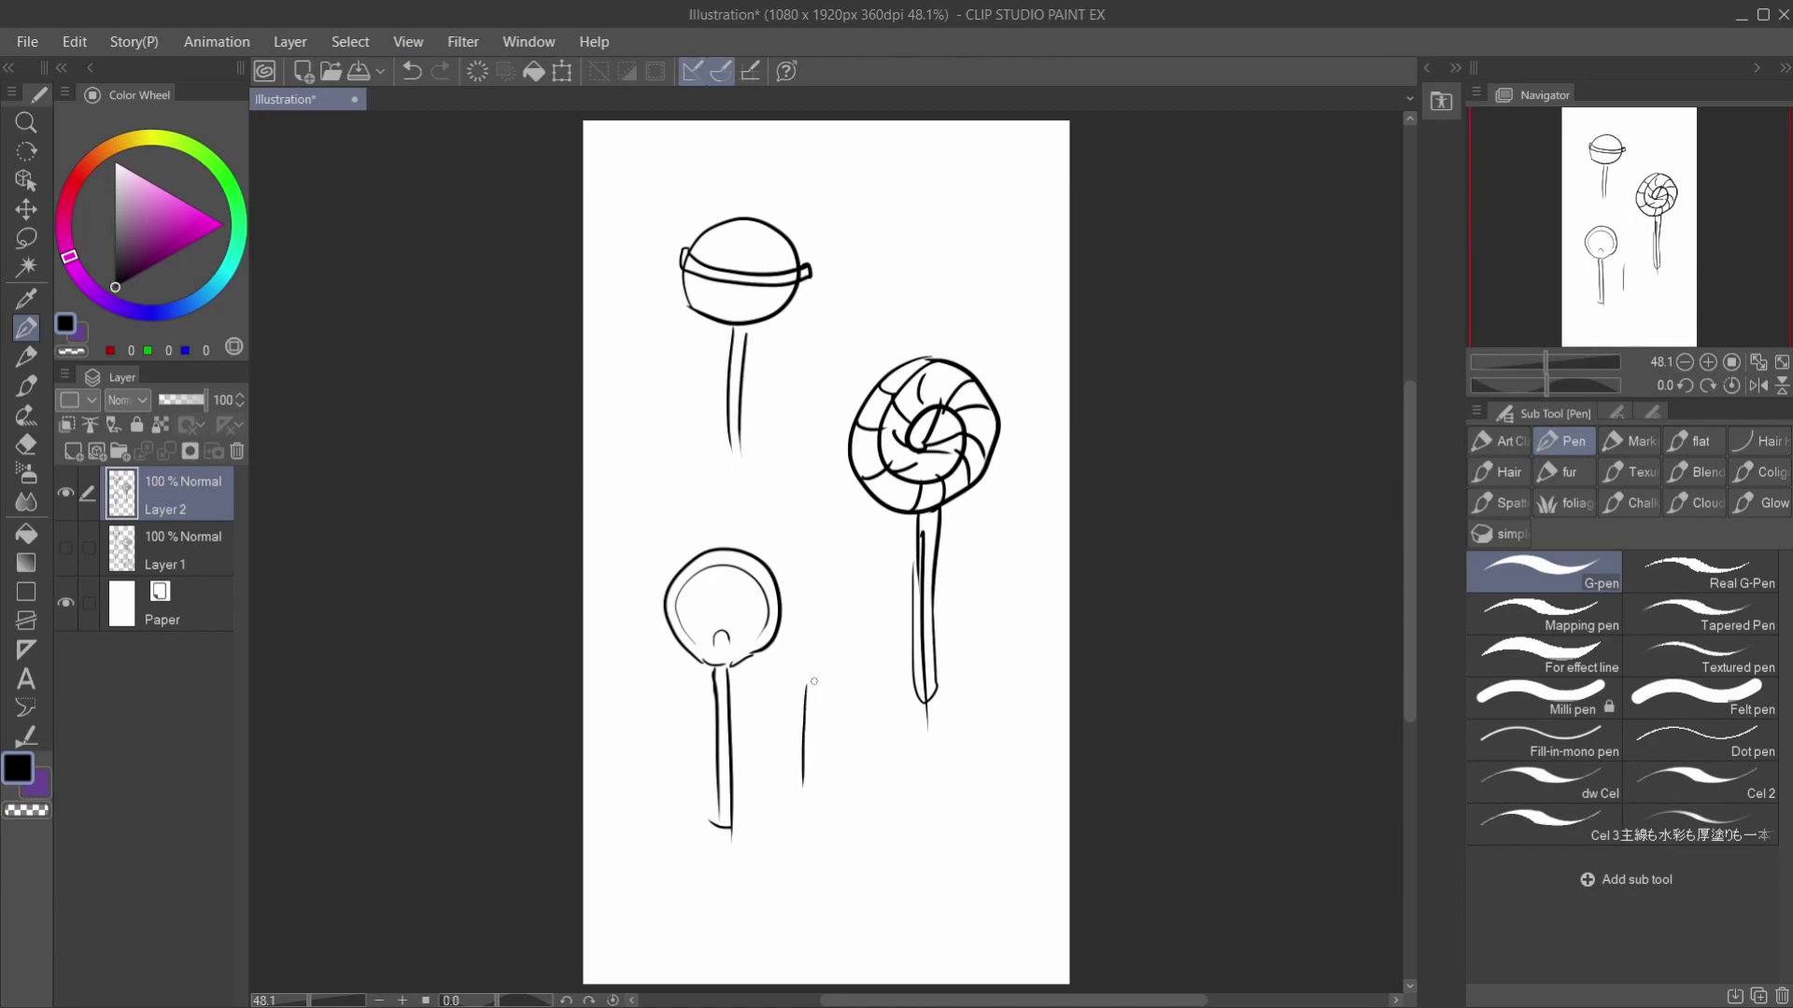
mouse_move(806, 696)
left_mouse_down()
mouse_move(829, 674)
mouse_move(894, 681)
mouse_move(893, 792)
mouse_move(808, 789)
mouse_move(840, 915)
left_mouse_up()
left_click_drag(850, 792, 847, 942)
left_click_drag(840, 891, 839, 940)
mouse_move(856, 790)
left_mouse_down()
mouse_move(835, 936)
mouse_move(857, 806)
left_mouse_up()
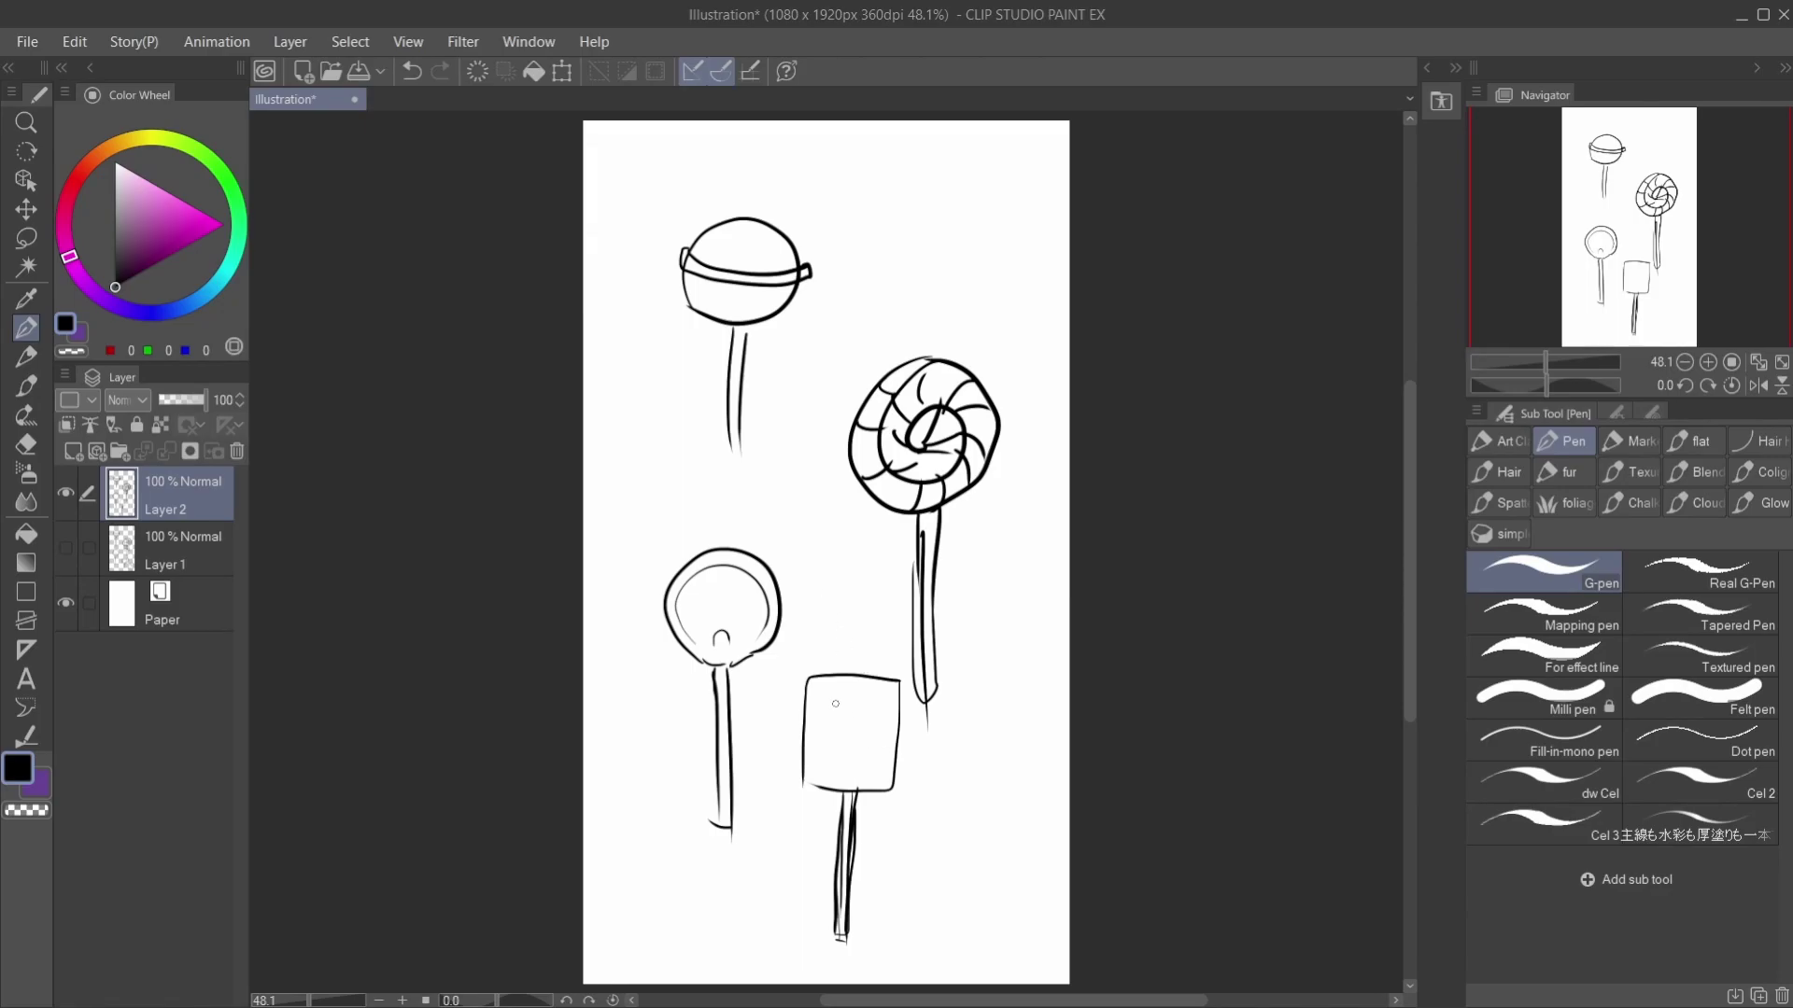
mouse_move(839, 704)
left_mouse_down()
mouse_move(818, 720)
mouse_move(867, 731)
mouse_move(870, 752)
mouse_move(839, 763)
mouse_move(860, 757)
mouse_move(856, 725)
mouse_move(840, 733)
mouse_move(856, 701)
left_mouse_up()
mouse_move(855, 714)
left_mouse_down()
mouse_move(831, 722)
mouse_move(857, 720)
left_mouse_up()
Step: Fade the sketch layer to 20% opacity, add a new layer, and zoom to 70%
left_click_drag(200, 401, 165, 402)
left_click(84, 450)
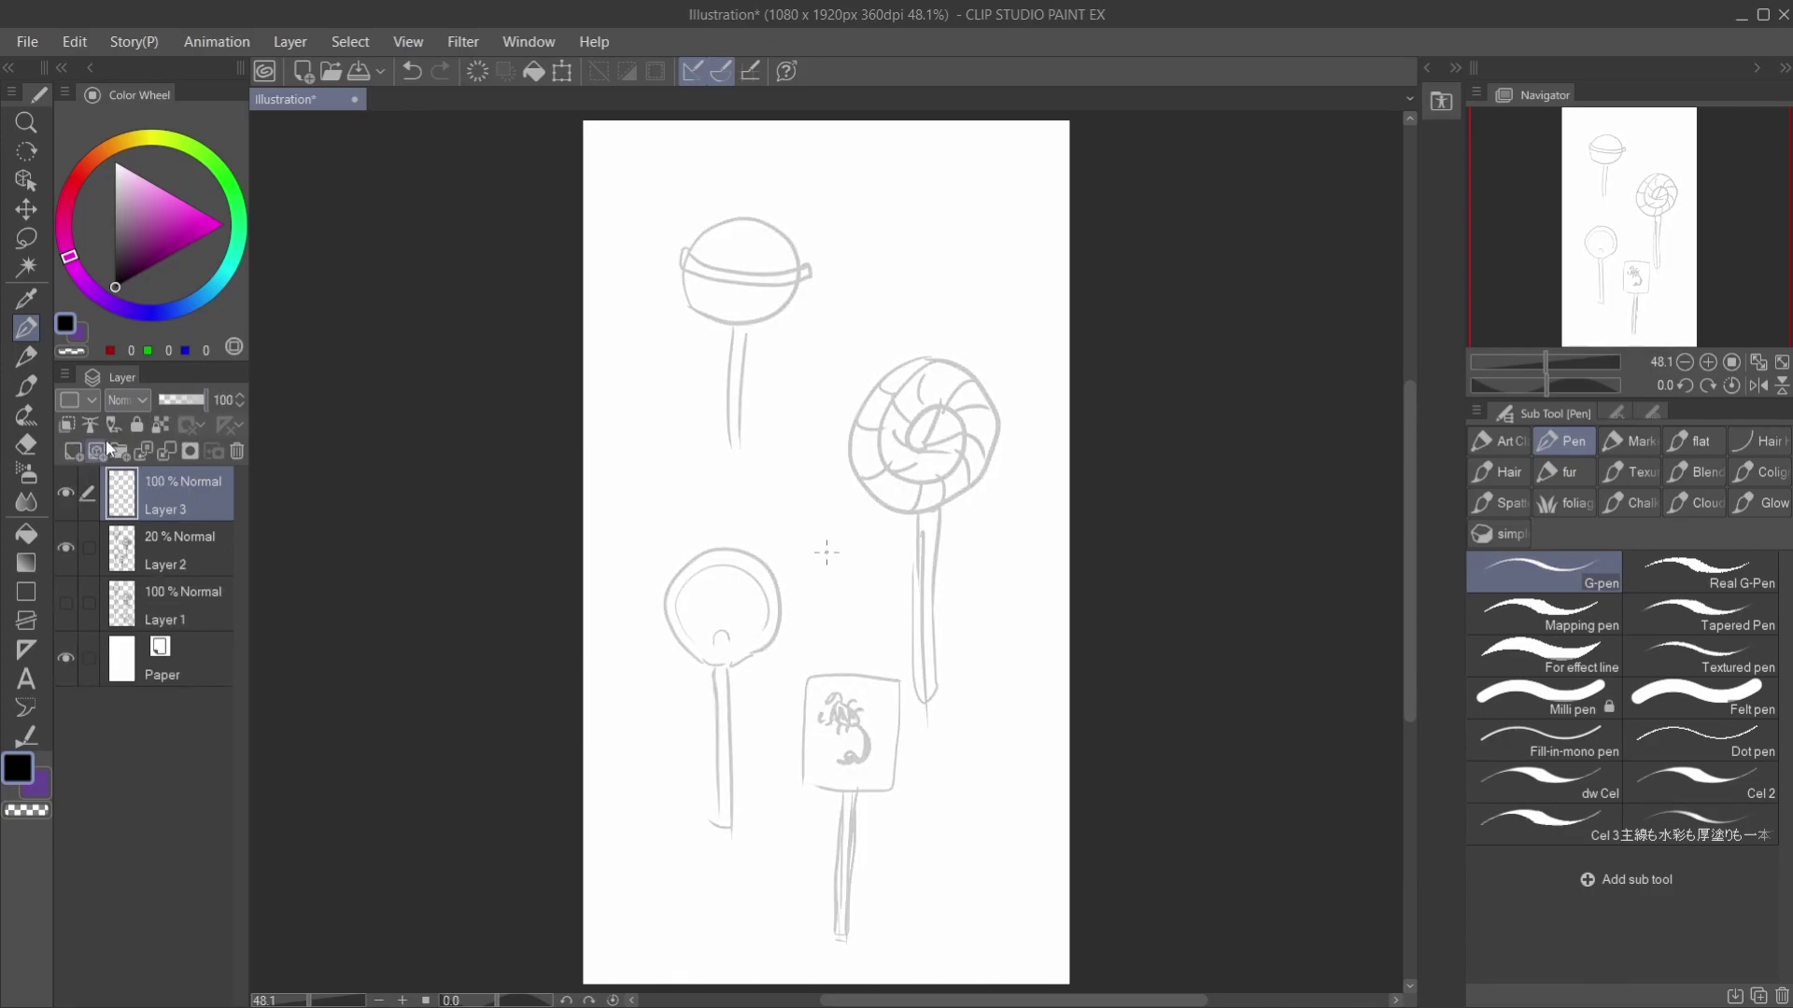
left_click(1549, 361)
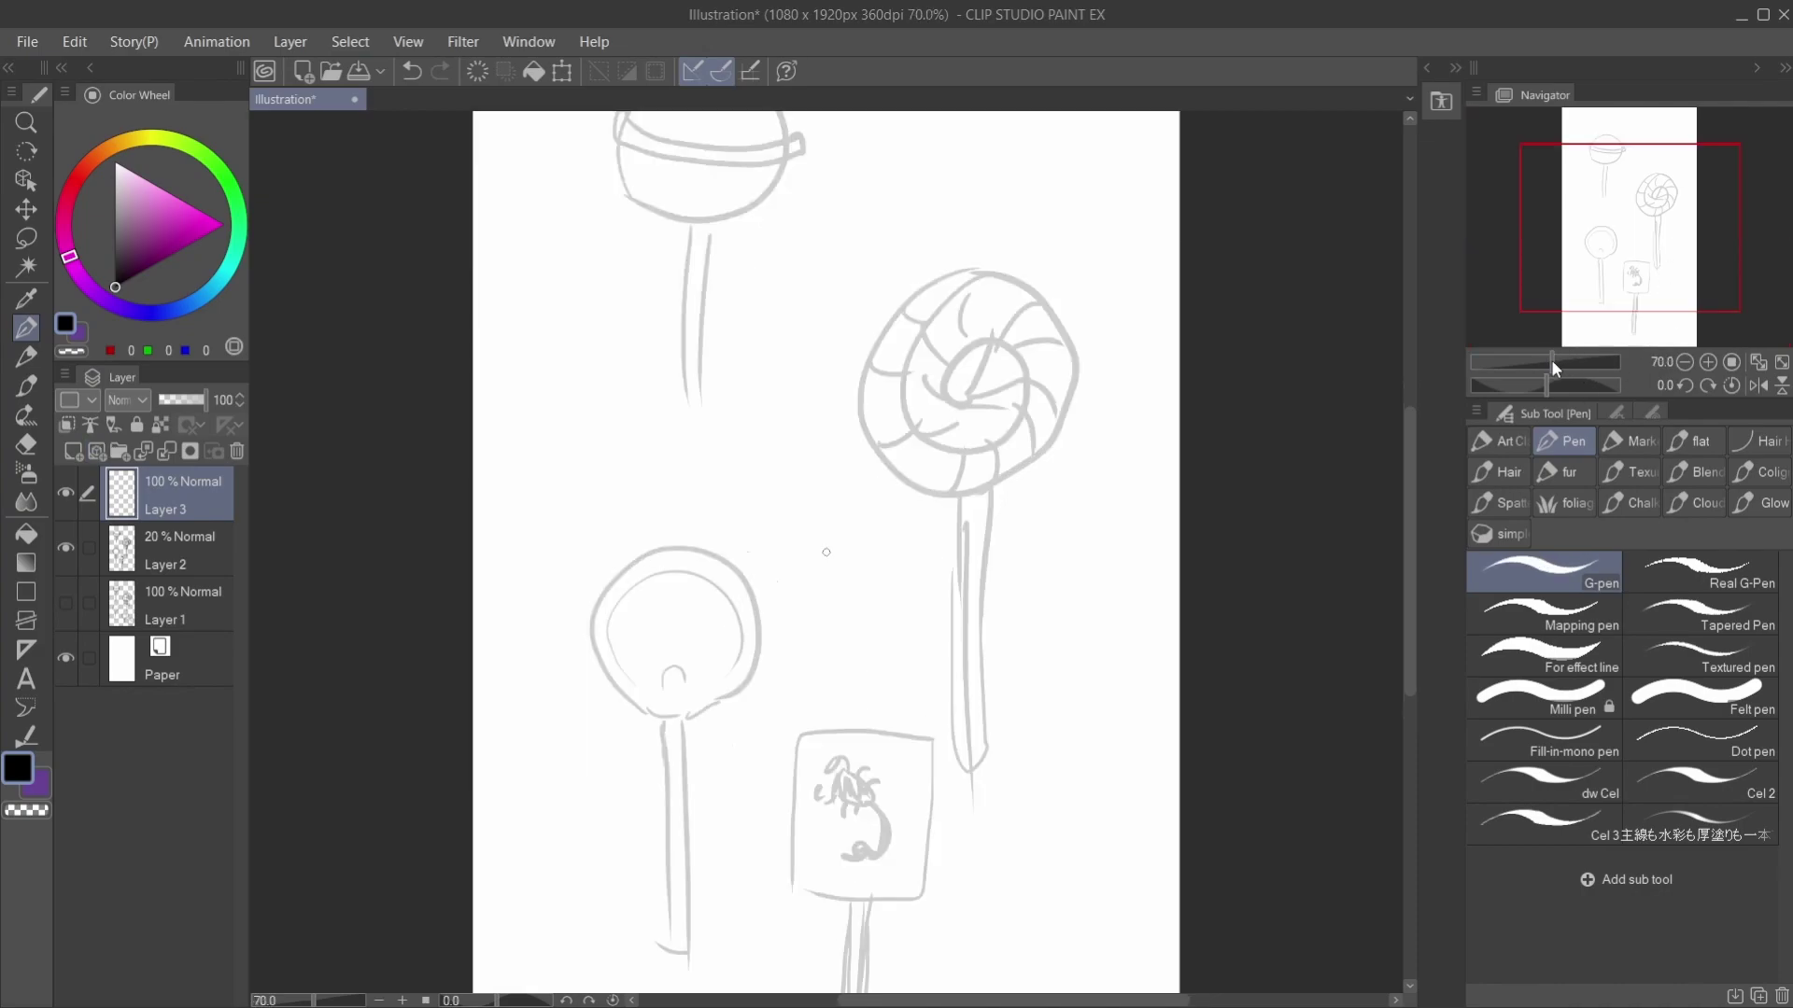
left_click_drag(1617, 288, 1598, 241)
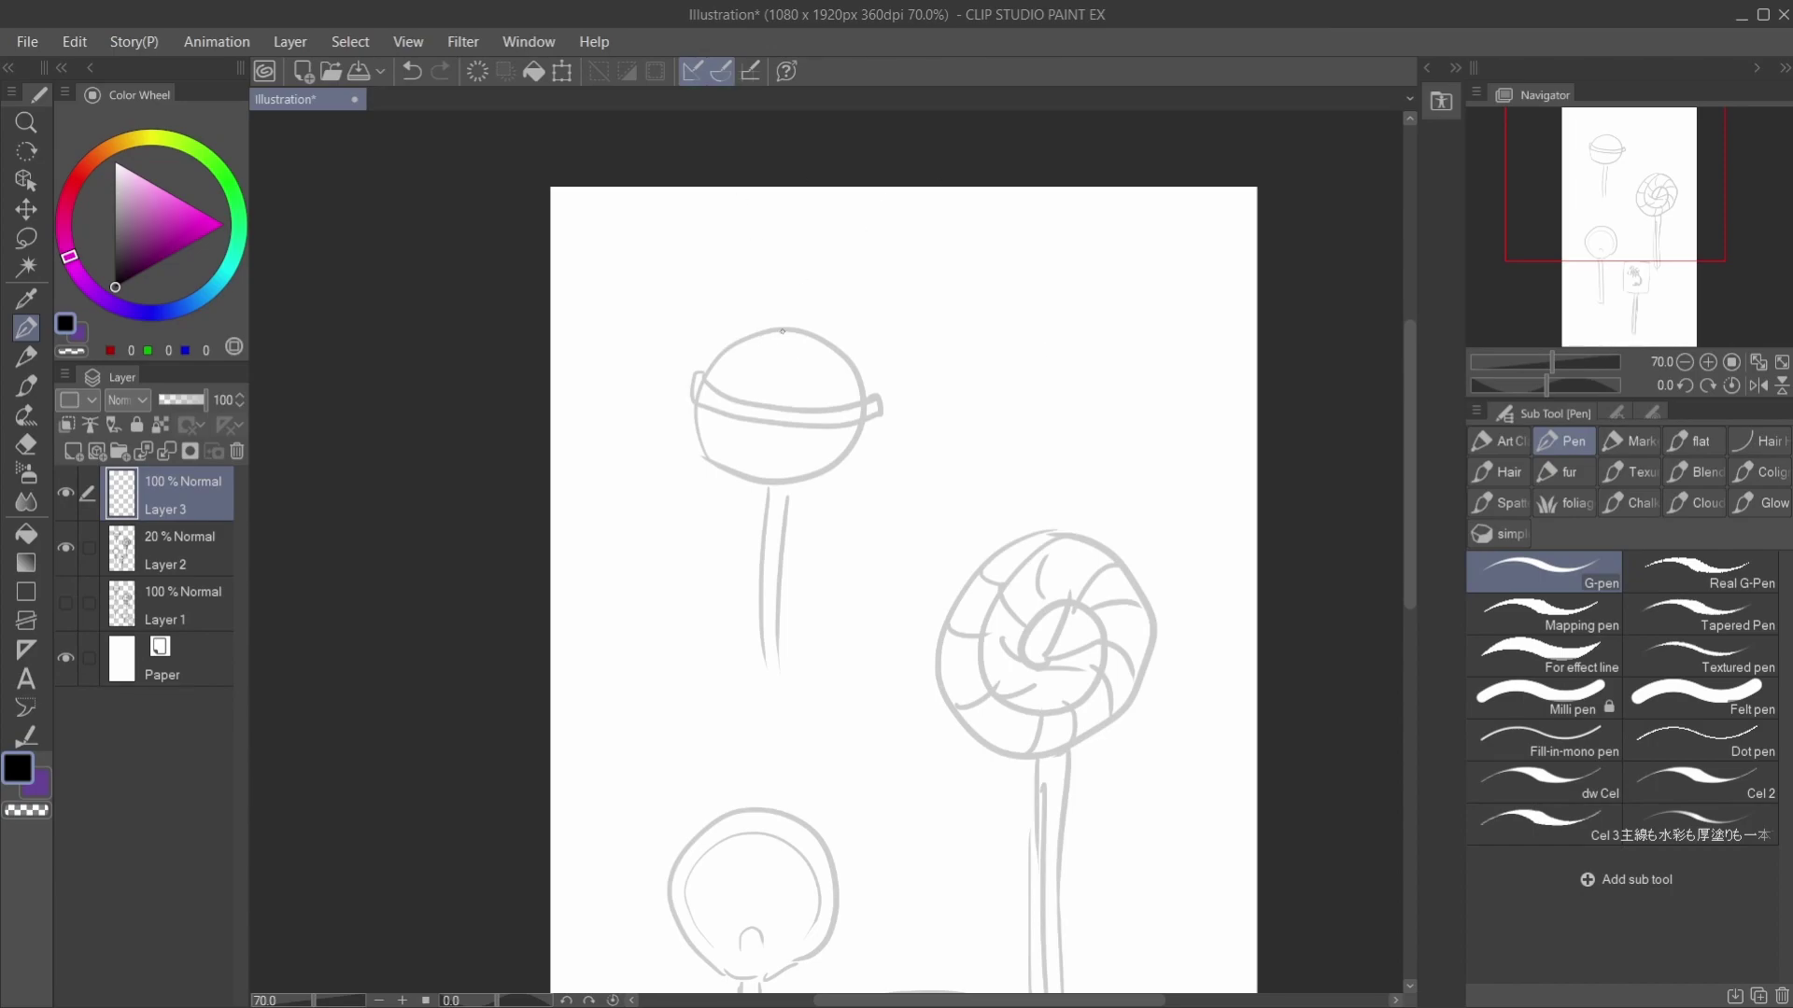
Step: Ink the banded lollipop's ball outline and both stick edges with a rounded bottom
mouse_move(782, 328)
left_mouse_down()
mouse_move(714, 364)
mouse_move(701, 413)
left_mouse_up()
key("ctrl+z")
mouse_move(767, 478)
left_mouse_down()
mouse_move(710, 453)
mouse_move(826, 353)
mouse_move(773, 480)
mouse_move(734, 481)
mouse_move(814, 334)
mouse_move(767, 488)
left_mouse_up()
key("ctrl+z")
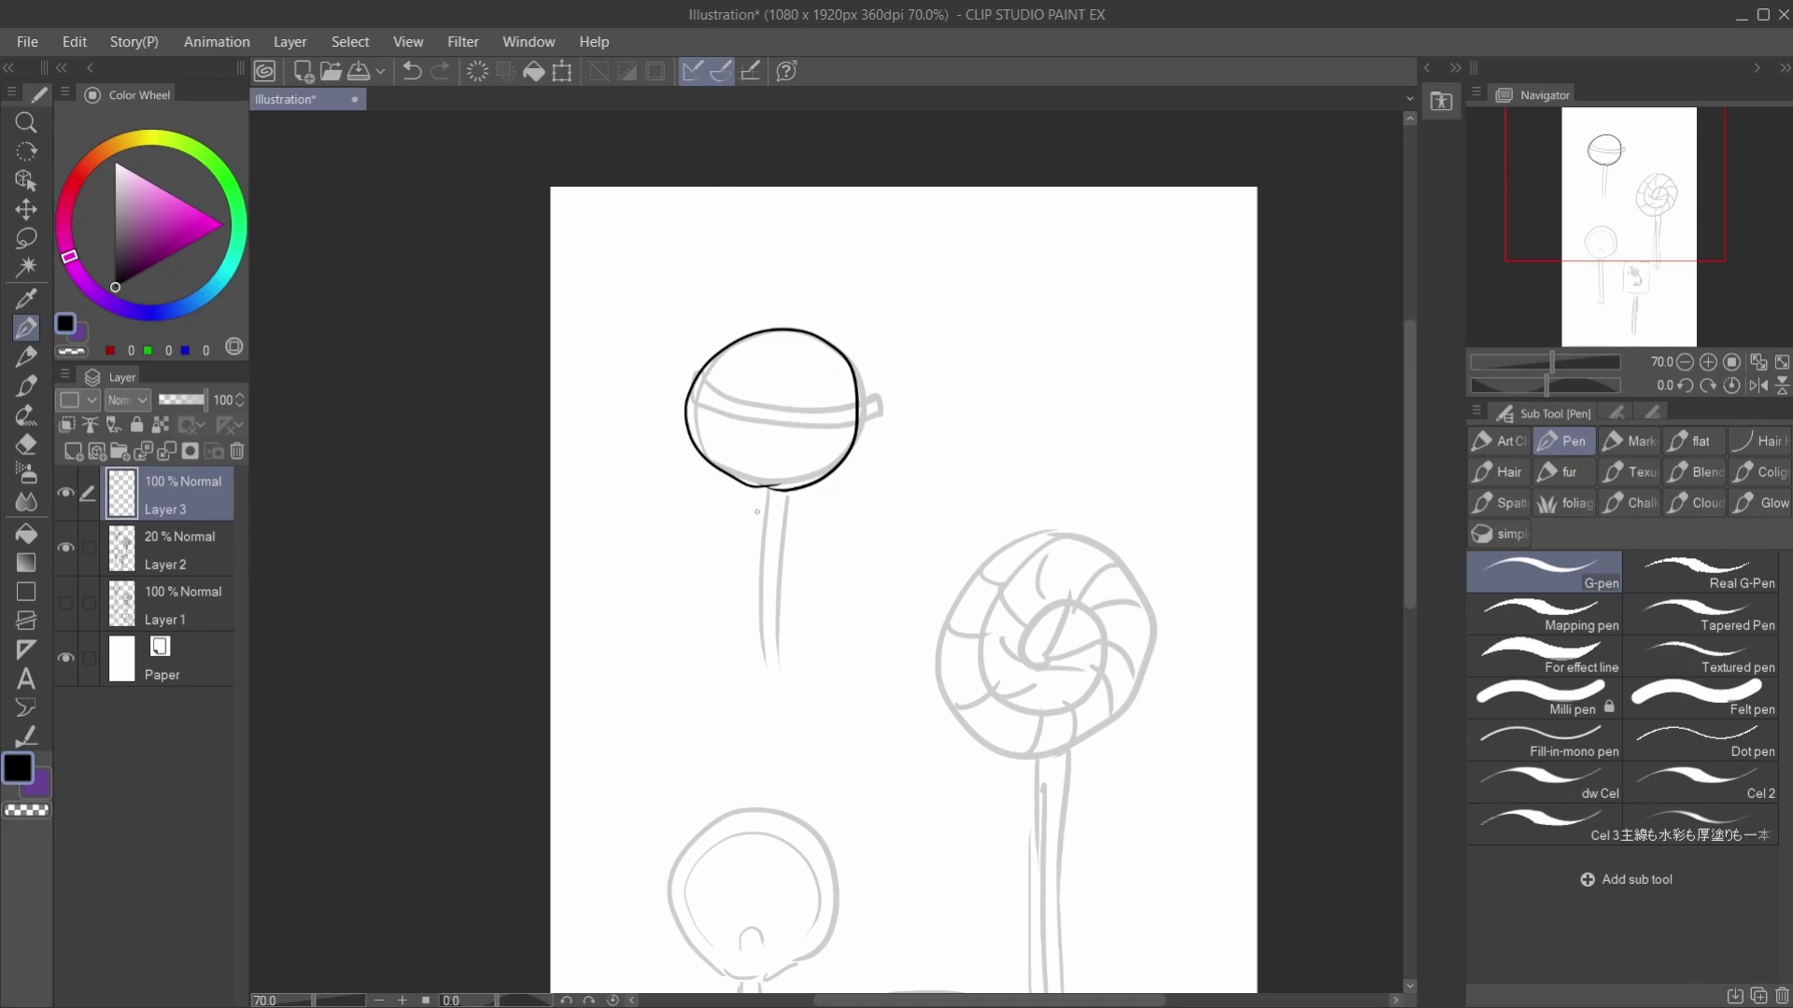
left_click_drag(755, 485, 784, 495)
left_click_drag(762, 496, 752, 660)
key("ctrl+z")
left_click_drag(760, 499, 738, 776)
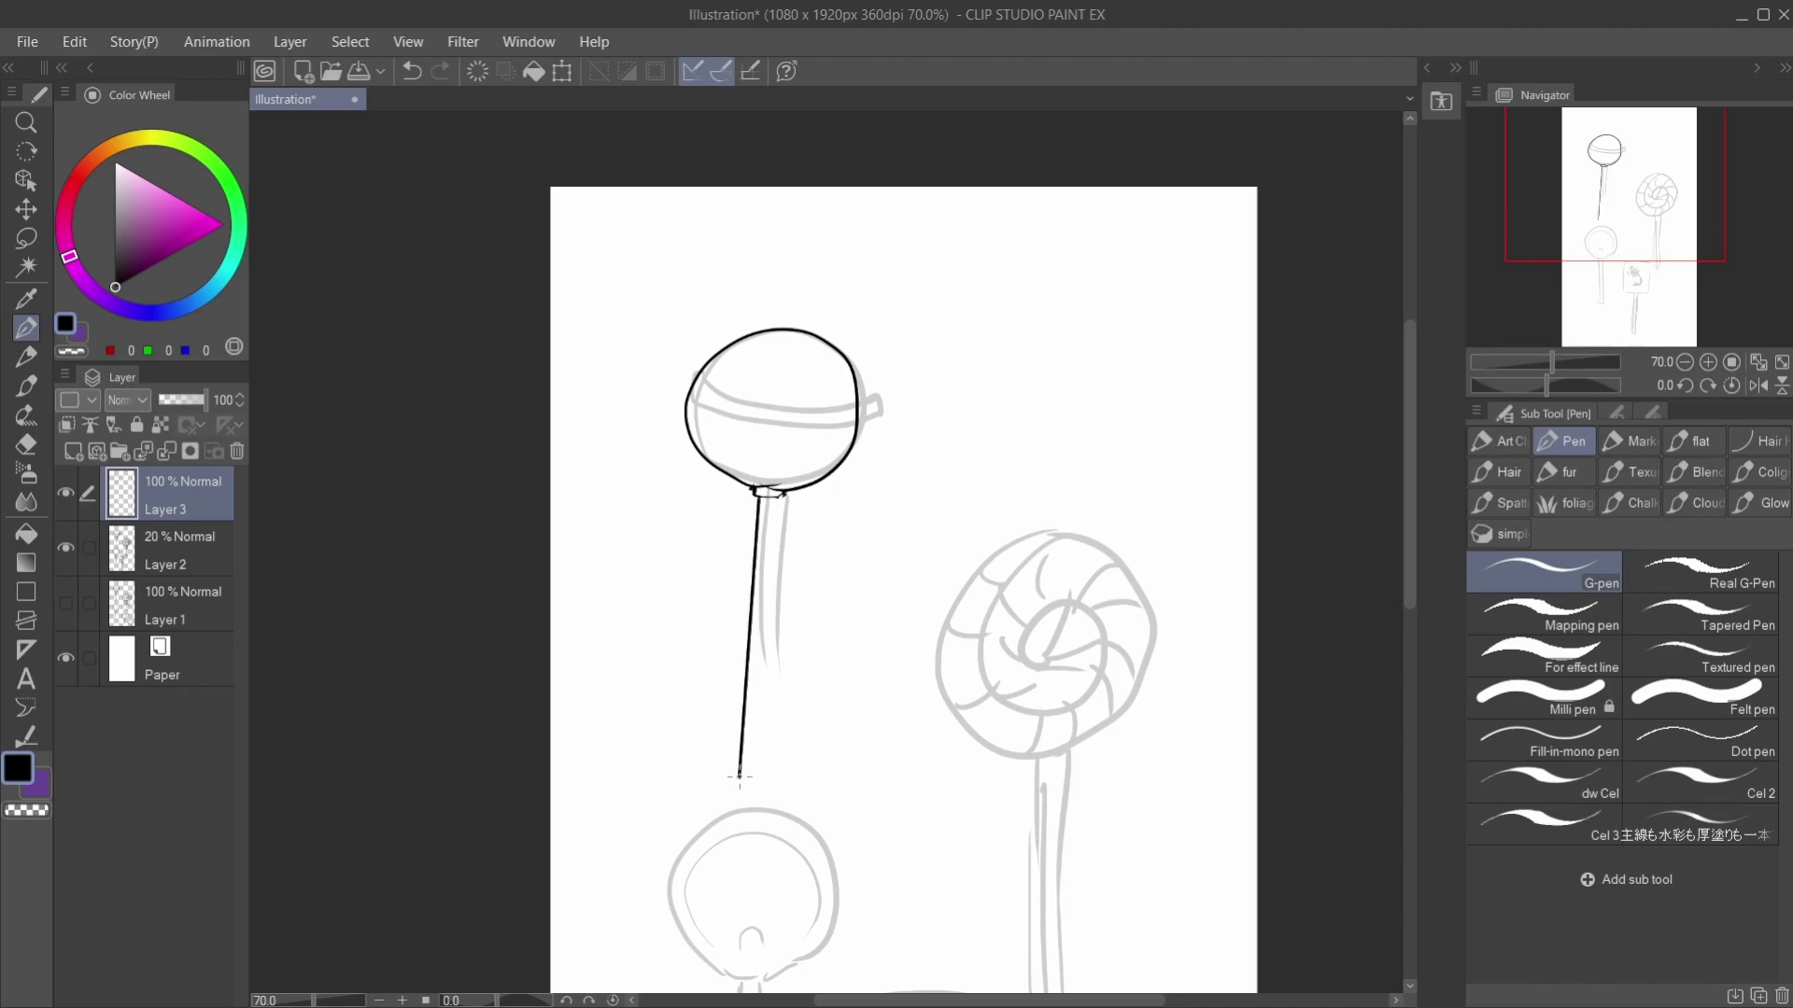
mouse_move(773, 494)
left_mouse_down()
mouse_move(757, 762)
mouse_move(738, 776)
left_mouse_up()
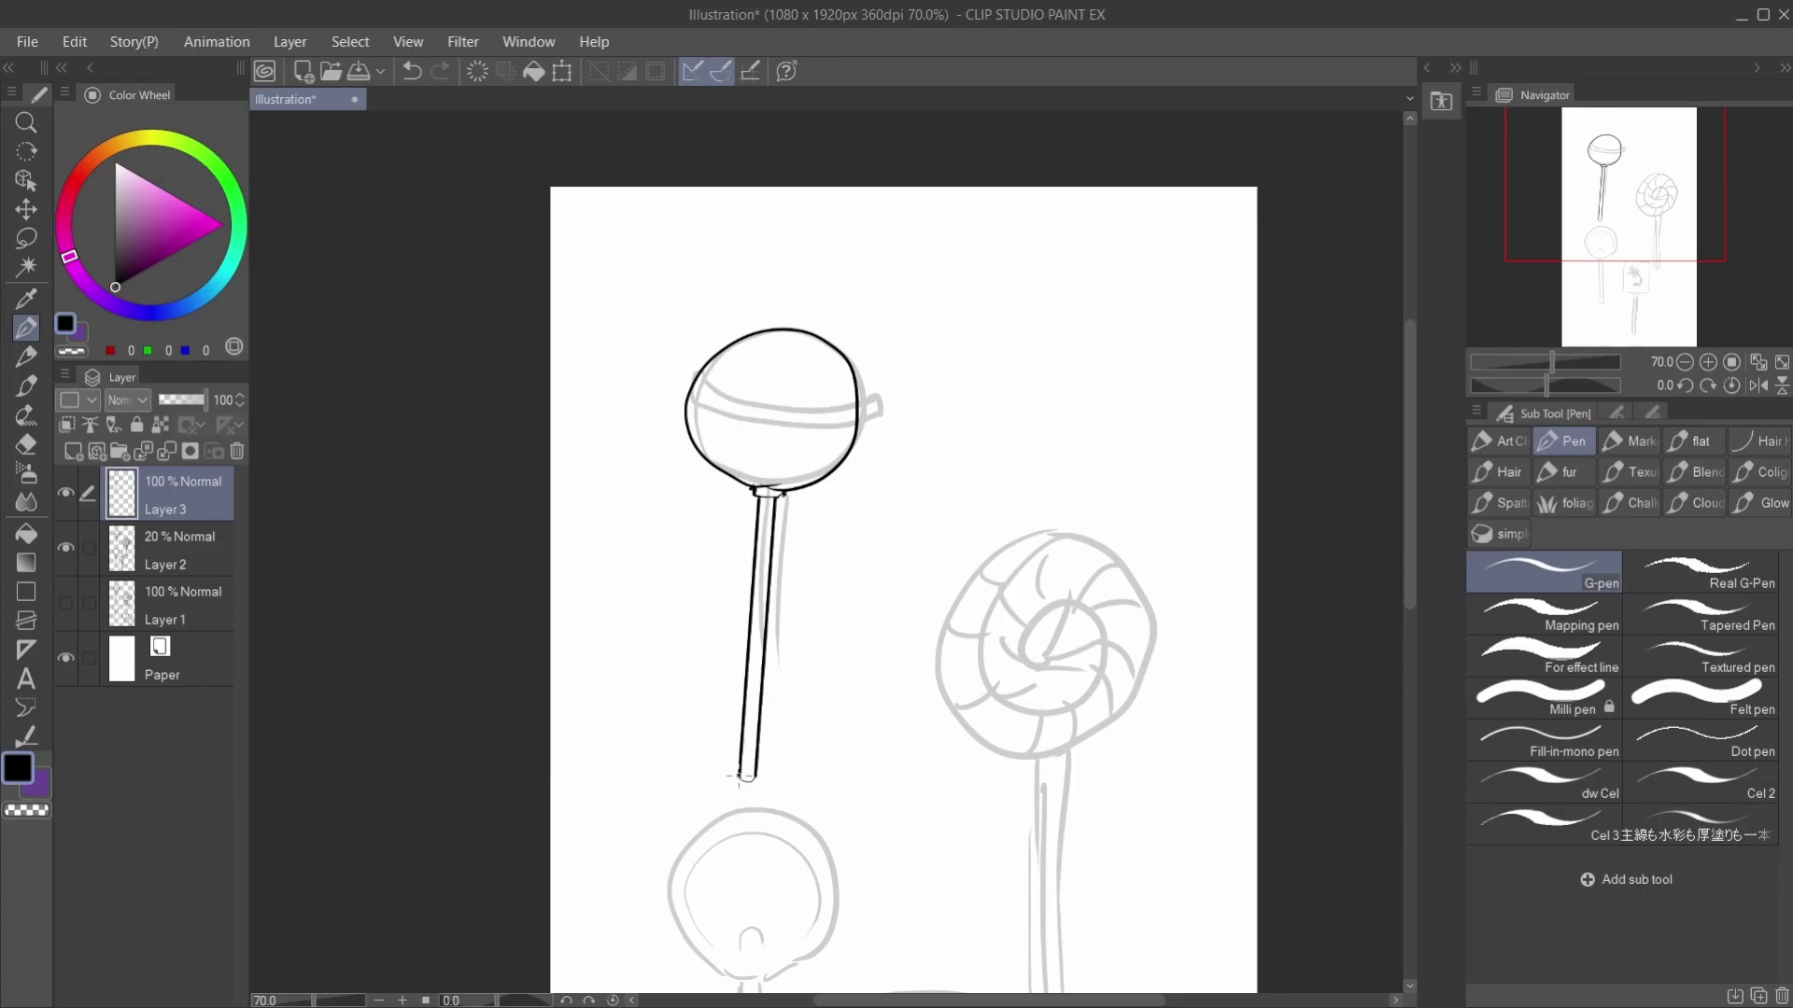
left_click_drag(741, 779, 740, 777)
Step: Ink the line across the candy's band, then zoom in closely on the lollipop head
left_click_drag(684, 399, 835, 409)
key("ctrl+z")
left_click_drag(684, 400, 861, 400)
key("ctrl+z")
mouse_move(683, 392)
left_mouse_down()
mouse_move(765, 417)
mouse_move(860, 401)
left_mouse_up()
key("ctrl+z")
mouse_move(861, 395)
left_mouse_down()
mouse_move(850, 429)
mouse_move(787, 442)
mouse_move(685, 421)
left_mouse_up()
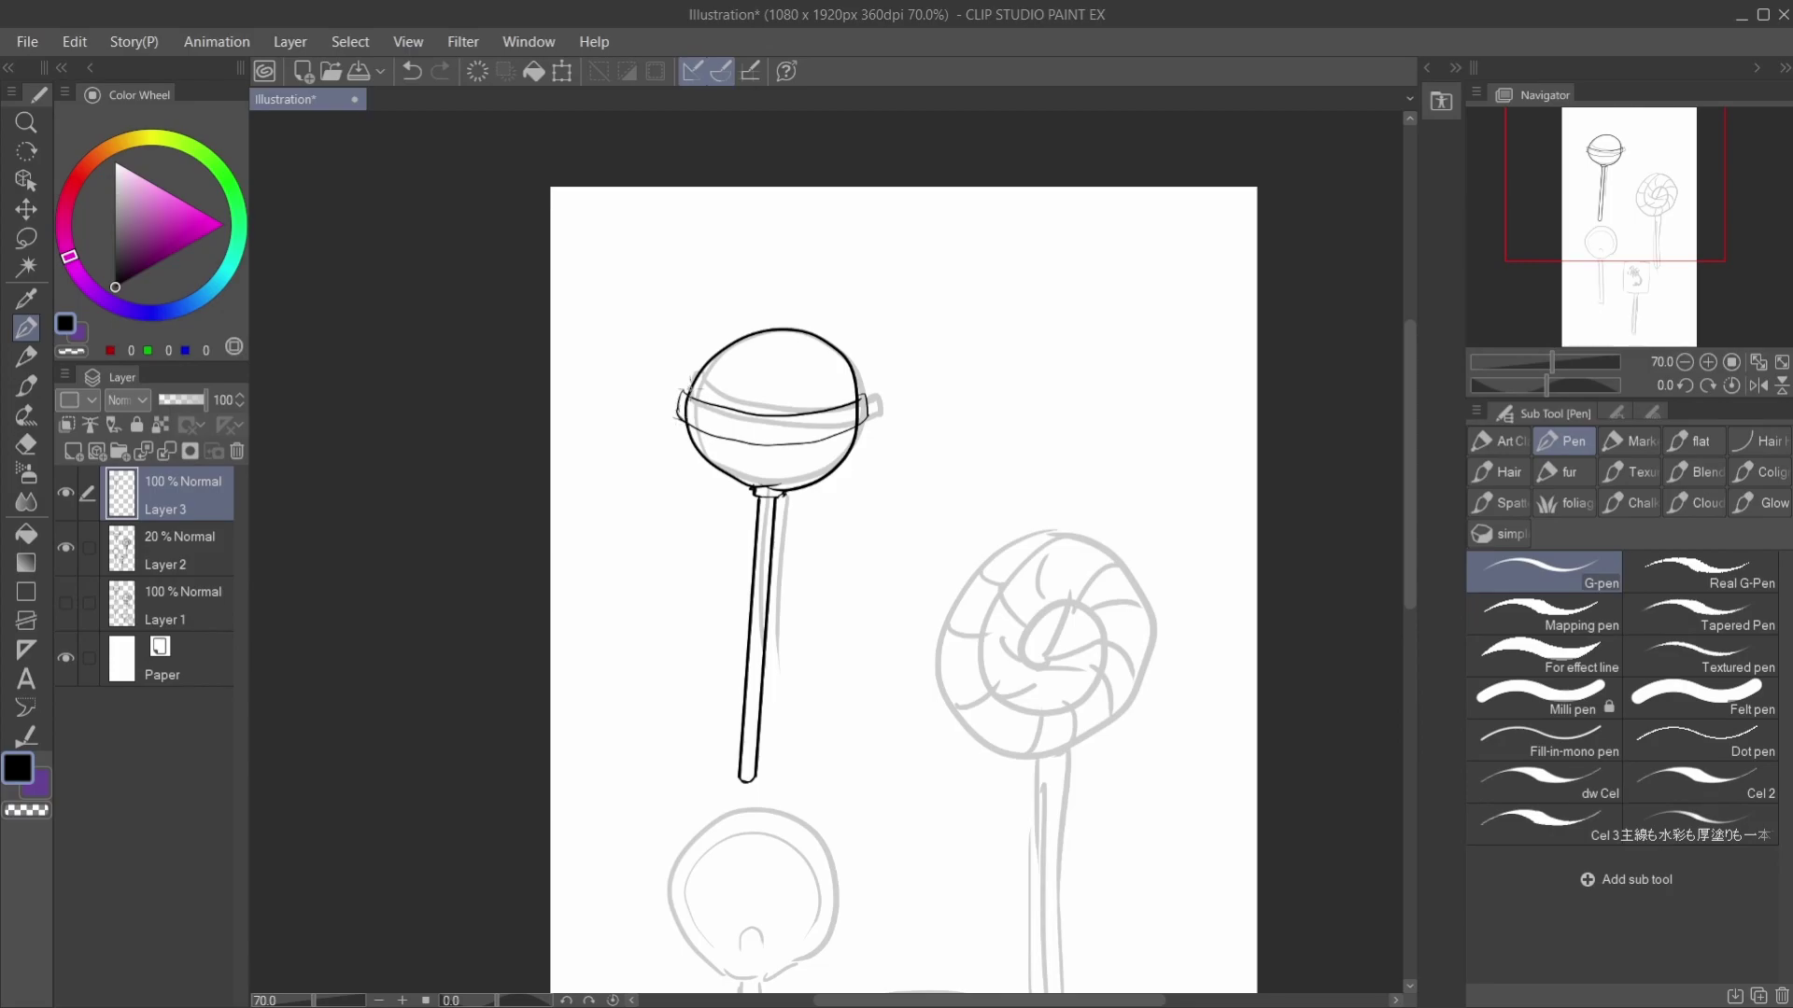
left_click_drag(1552, 362, 1568, 360)
left_click_drag(1615, 176, 1592, 166)
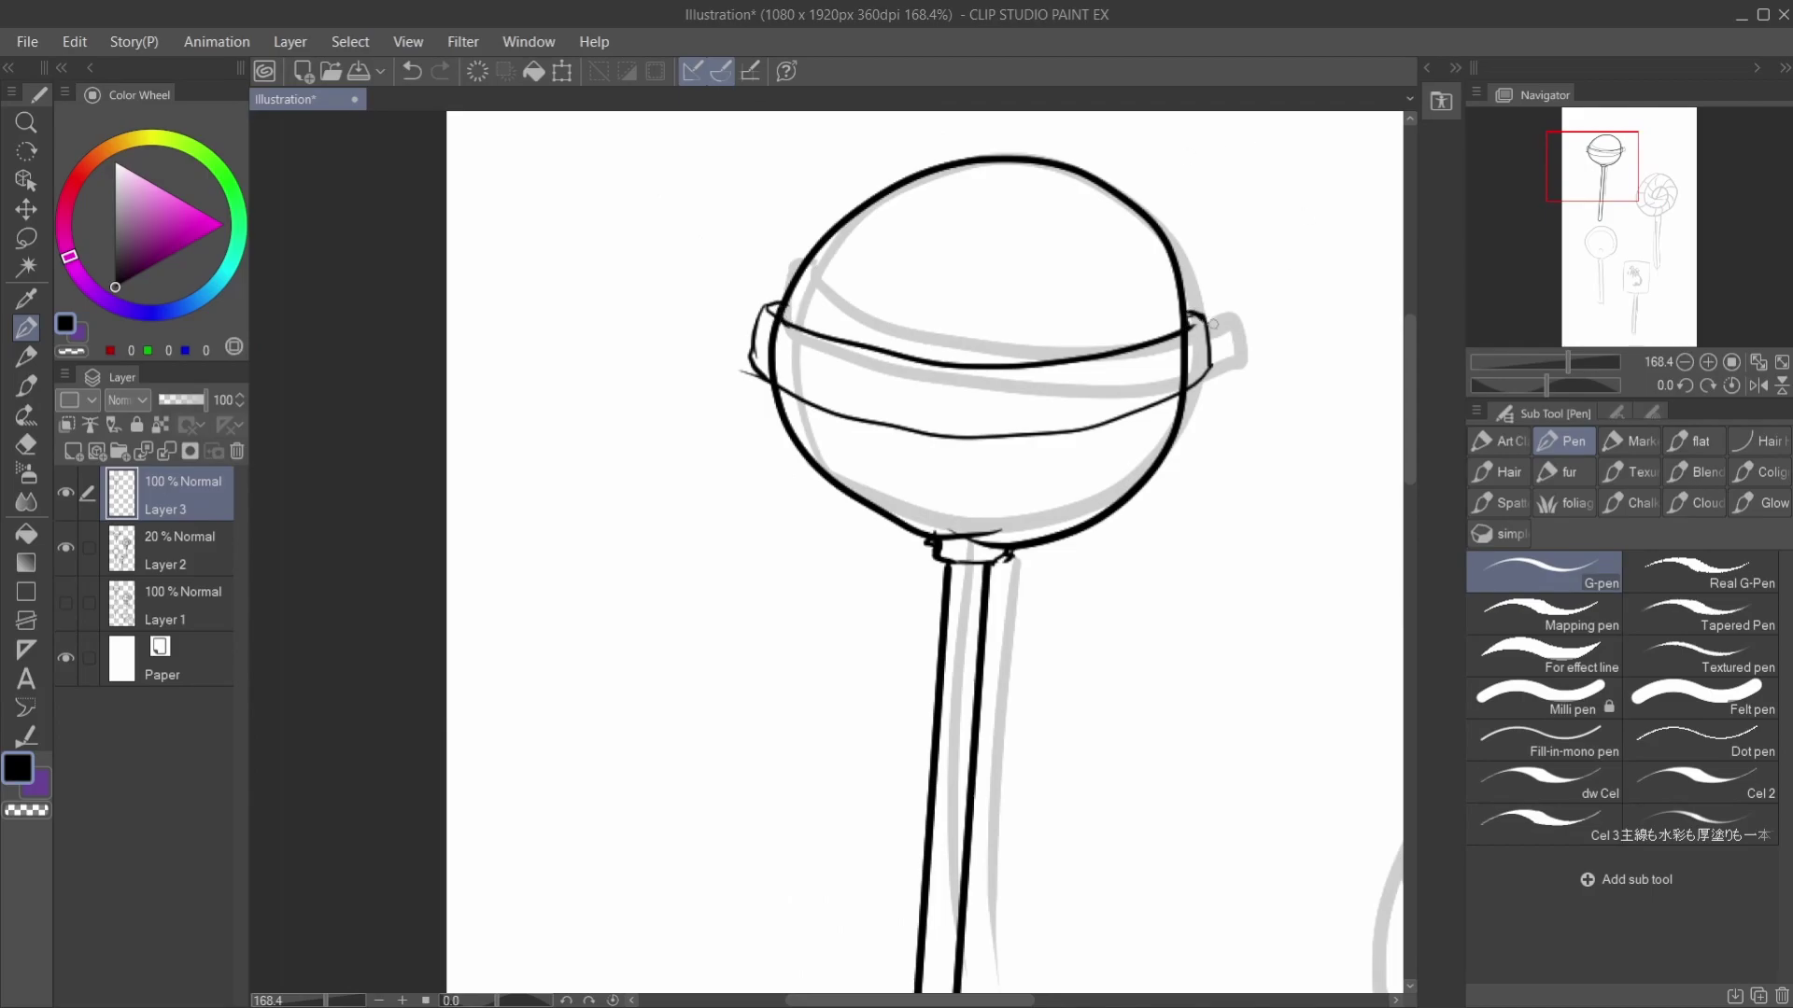
Step: Close the band's right end, erase overlapping ball outline, and redraw the band's left end
left_click_drag(1199, 315, 1210, 366)
left_click(32, 441)
key("bracketleft")
key("bracketleft")
key("bracketleft")
key("bracketleft")
key("bracketleft")
key("bracketleft")
key("bracketleft")
key("bracketleft")
key("bracketleft")
key("bracketleft")
key("bracketleft")
key("bracketleft")
key("bracketleft")
key("bracketleft")
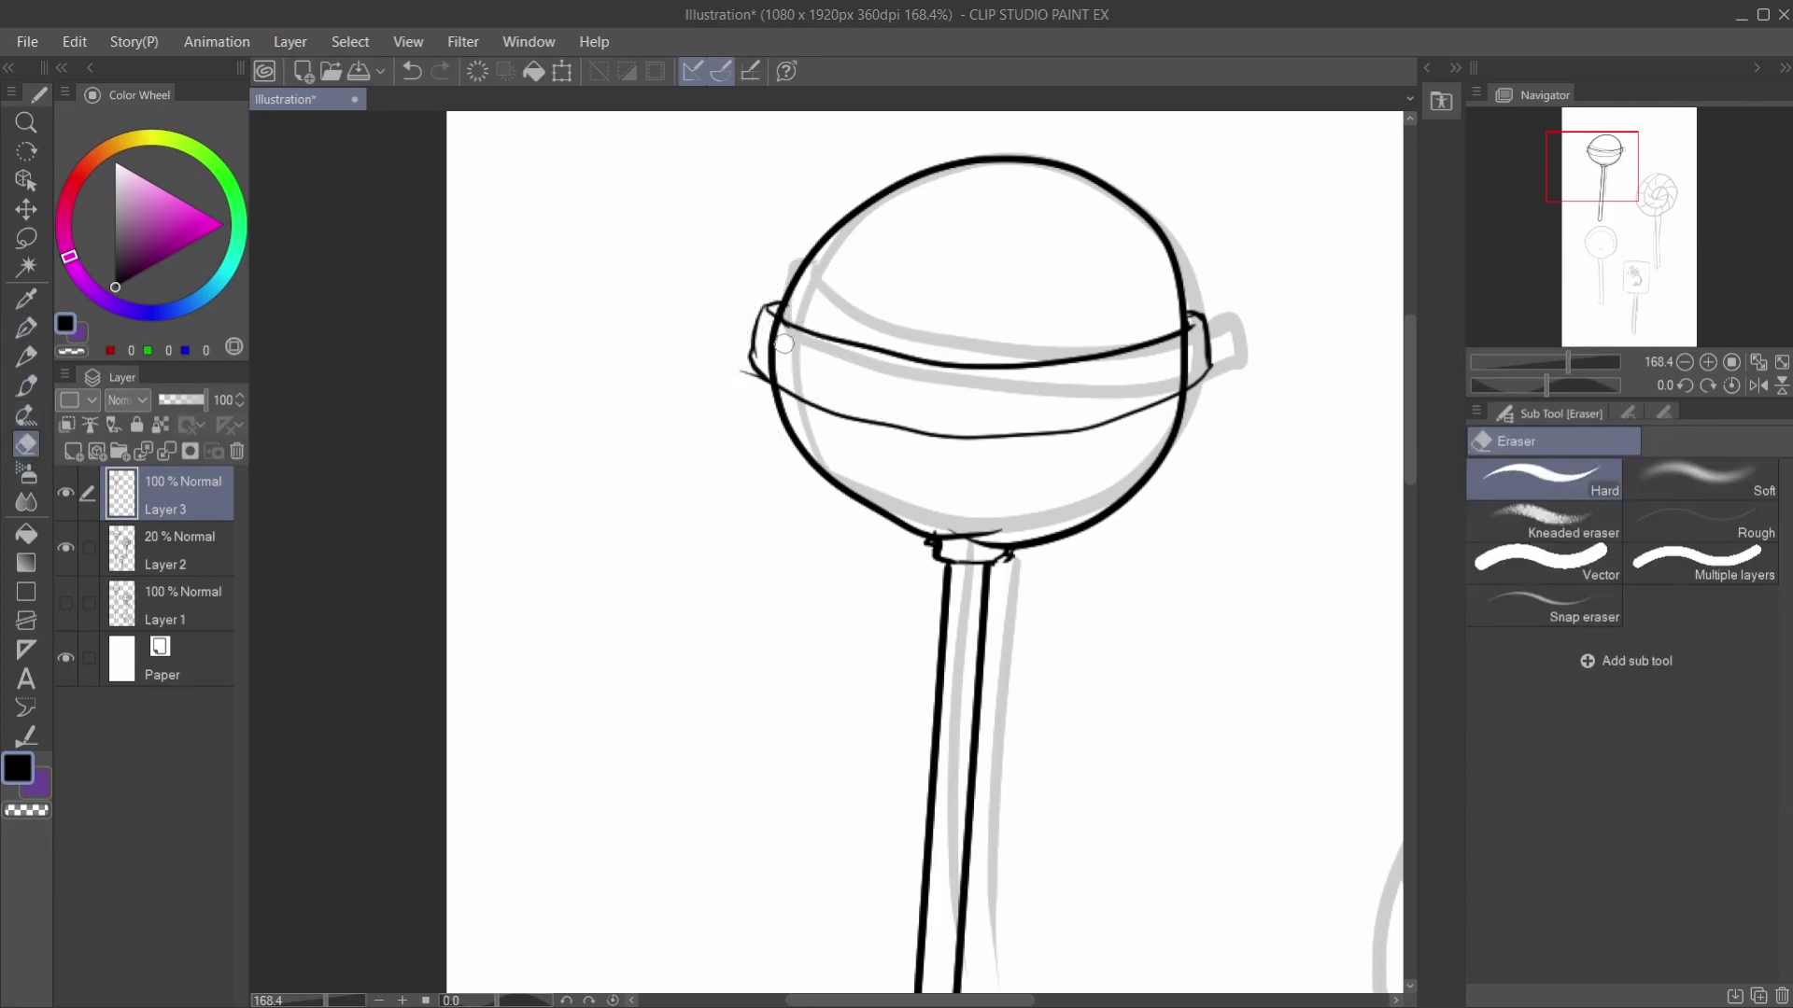
mouse_move(773, 343)
left_mouse_down()
mouse_move(778, 323)
mouse_move(777, 373)
left_mouse_up()
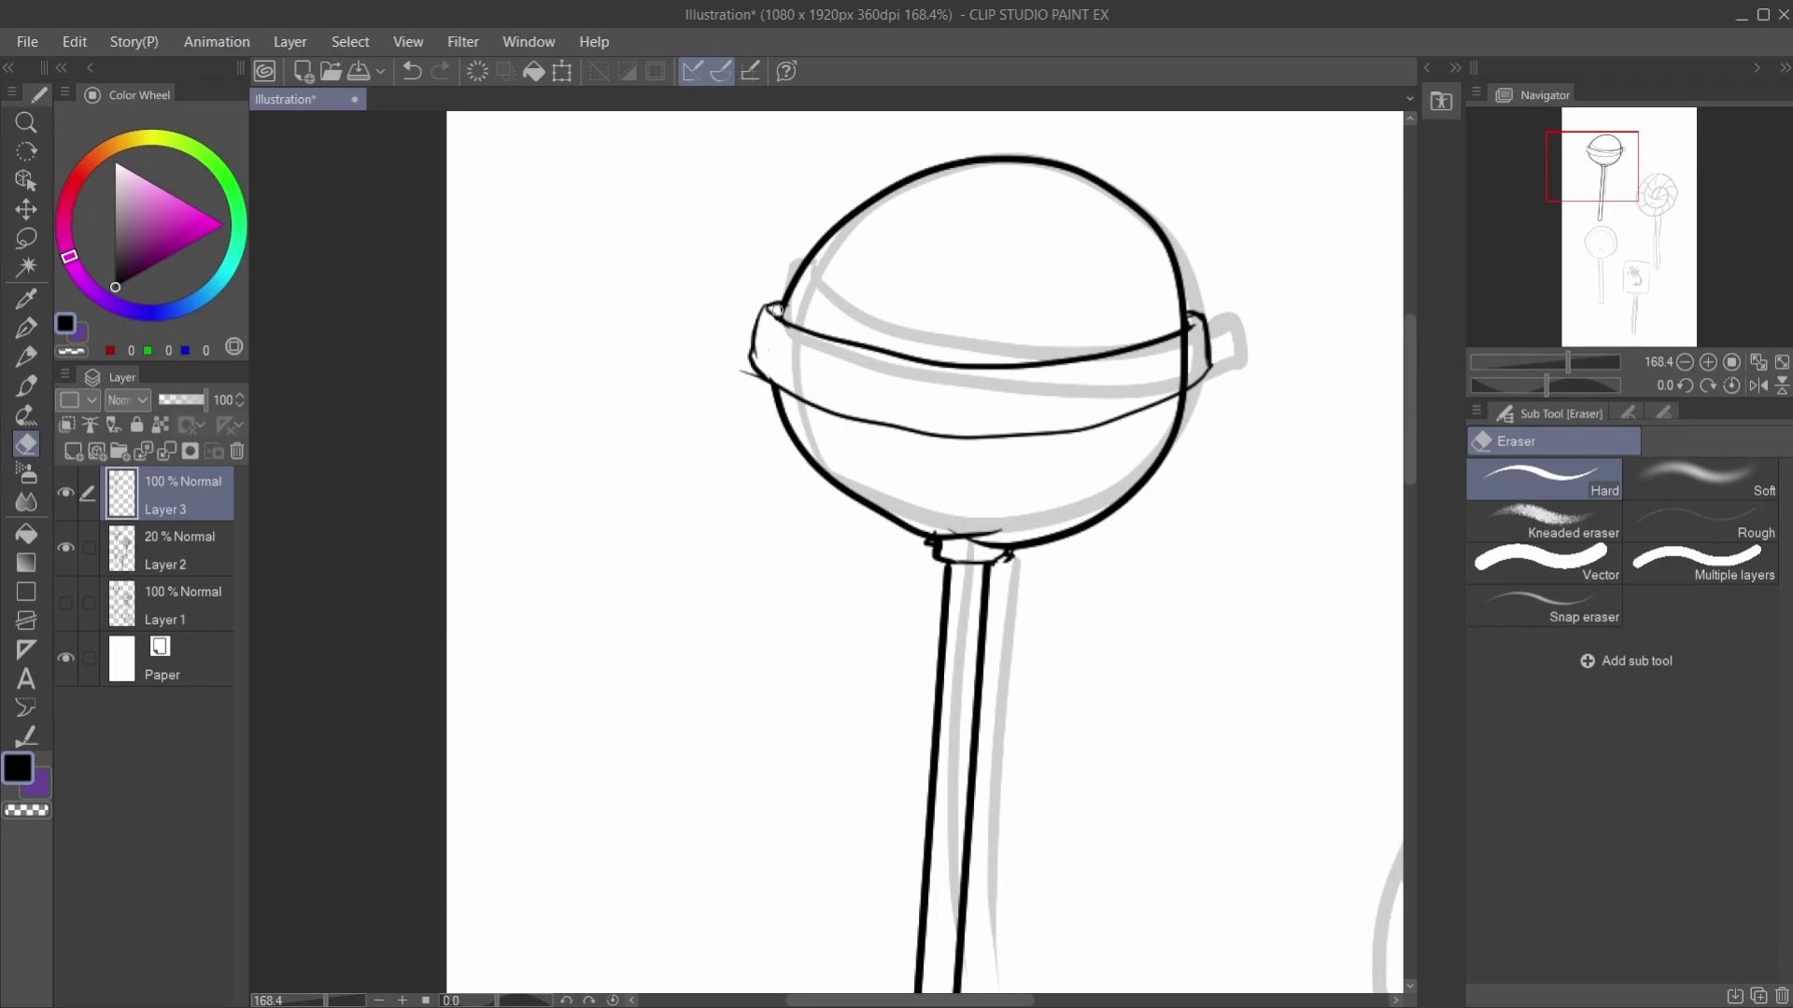
mouse_move(1177, 356)
left_mouse_down()
mouse_move(1188, 334)
mouse_move(1173, 385)
left_mouse_up()
mouse_move(749, 366)
left_mouse_down()
mouse_move(761, 304)
mouse_move(757, 347)
left_mouse_up()
left_click(37, 327)
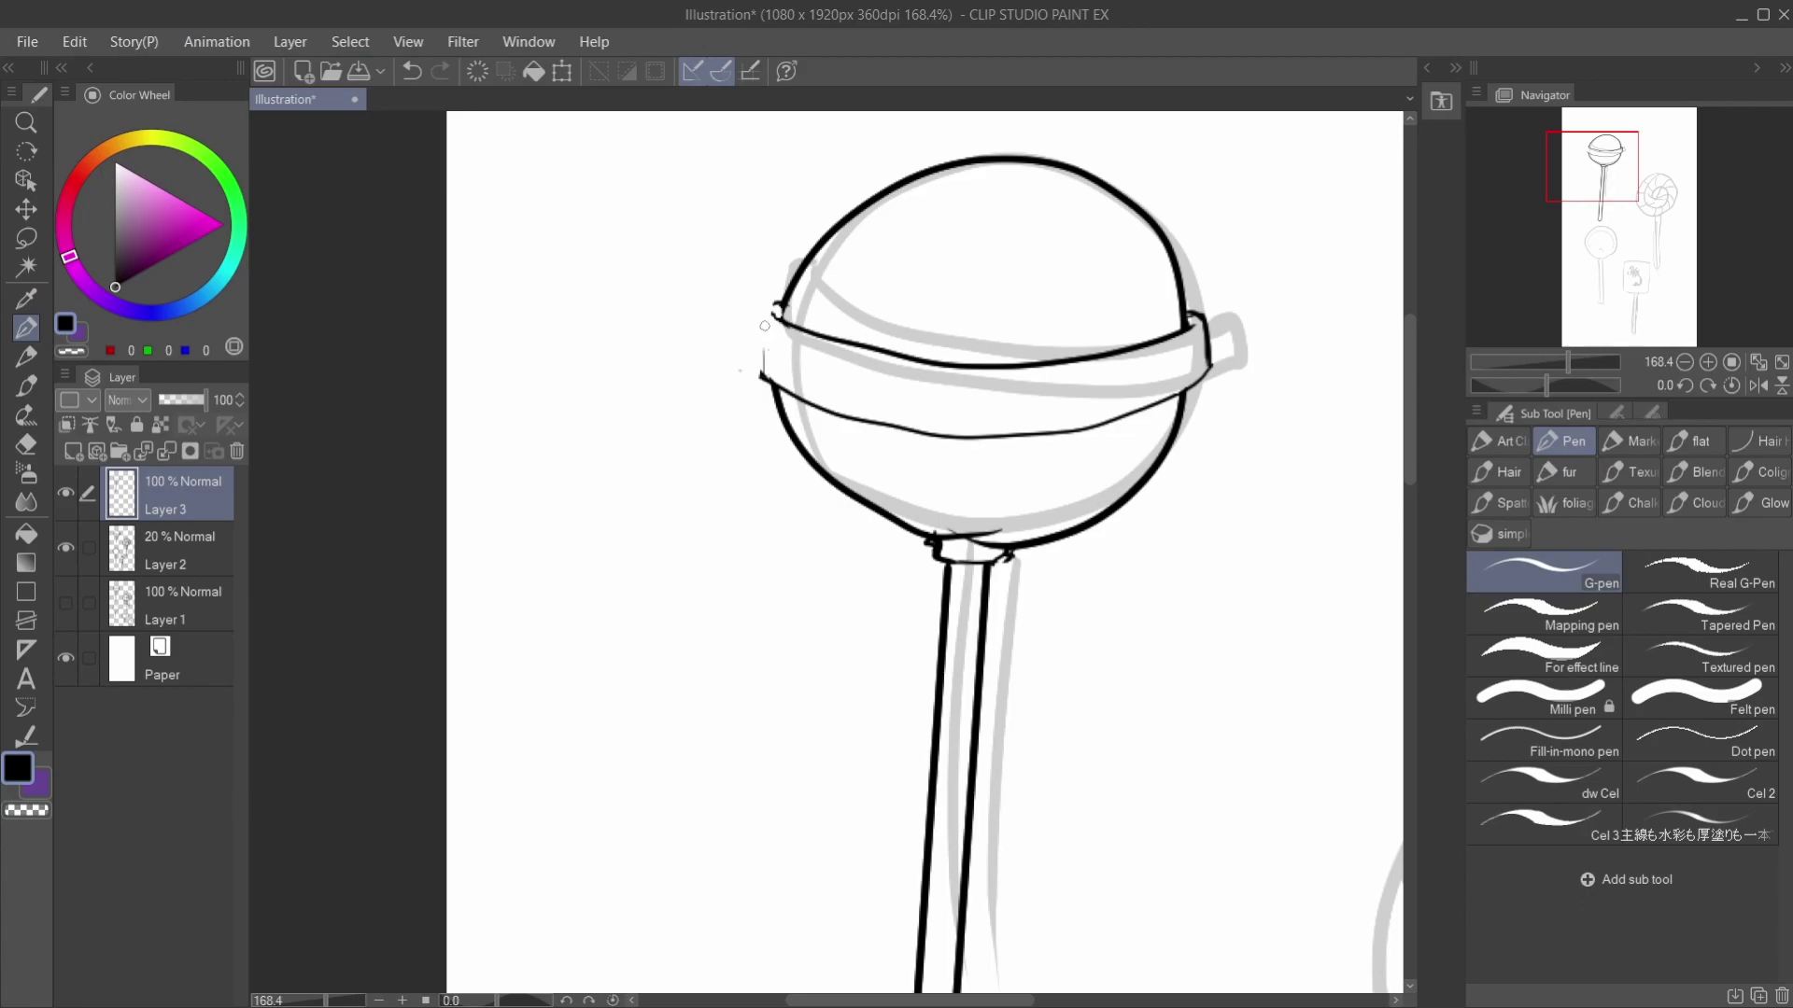
mouse_move(762, 371)
left_mouse_down()
mouse_move(763, 317)
mouse_move(776, 304)
mouse_move(790, 325)
left_mouse_up()
Step: Erase and redraw the band's right-end line, then touch up its left end
left_click(27, 445)
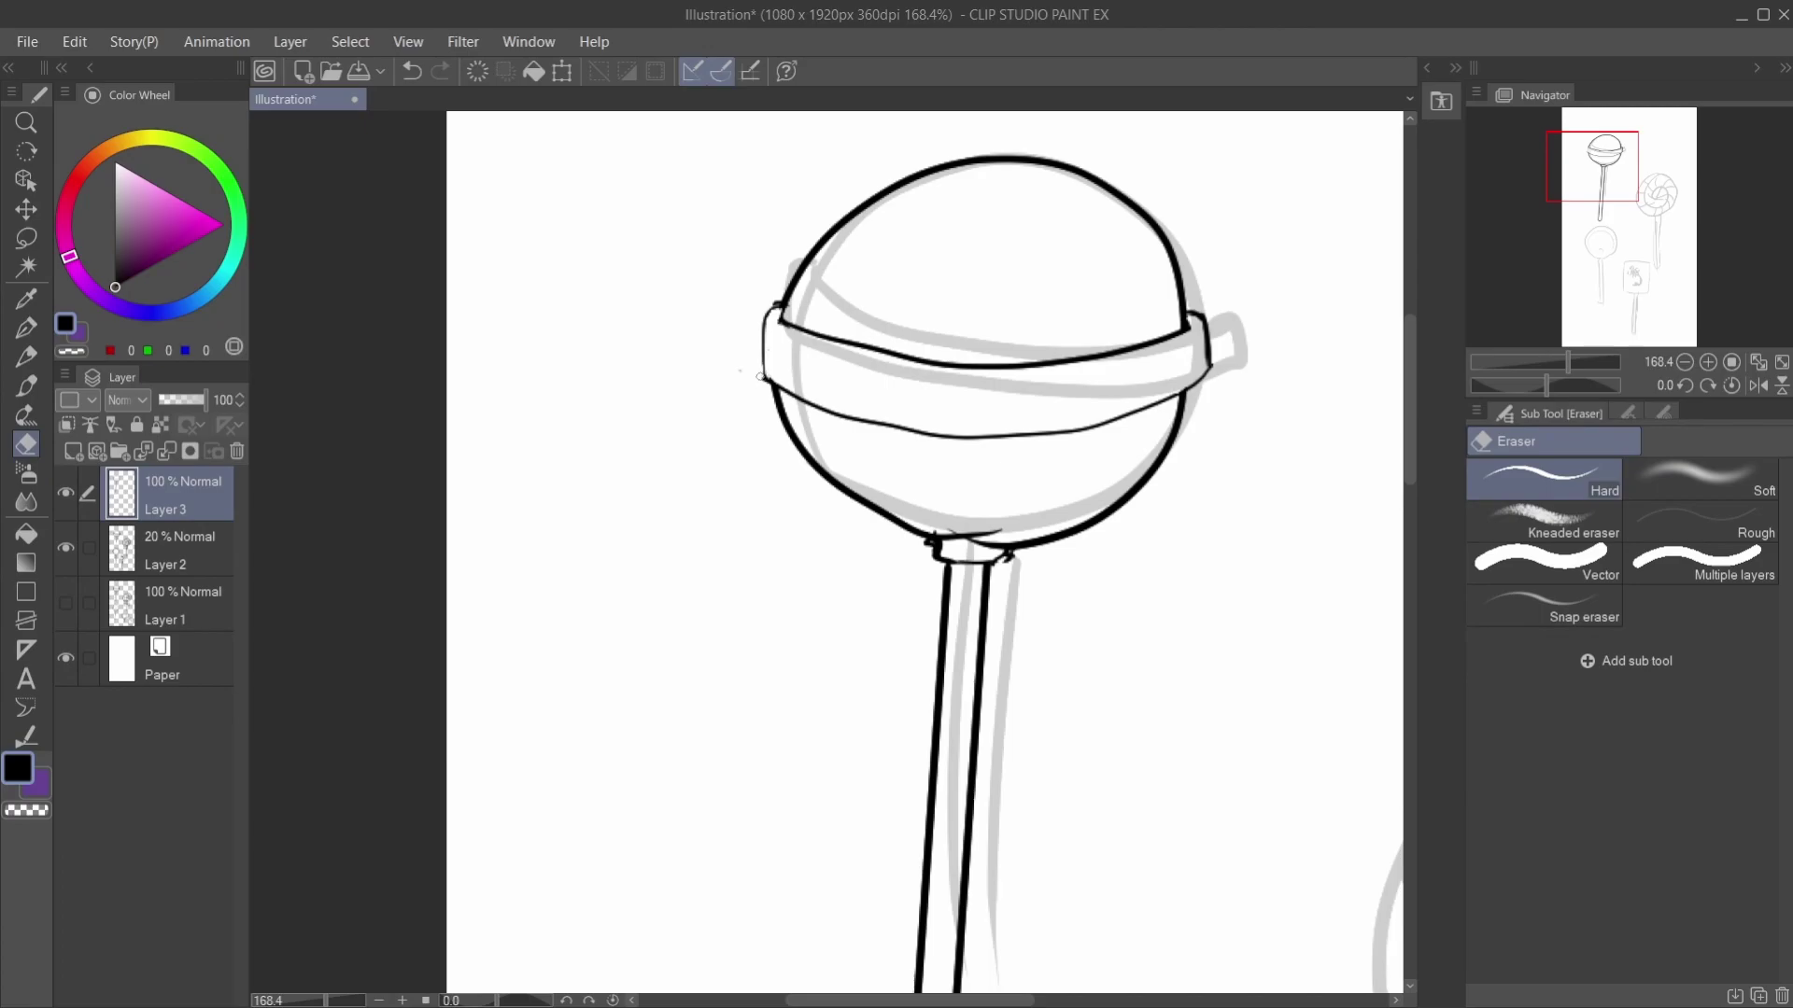
left_click(26, 328)
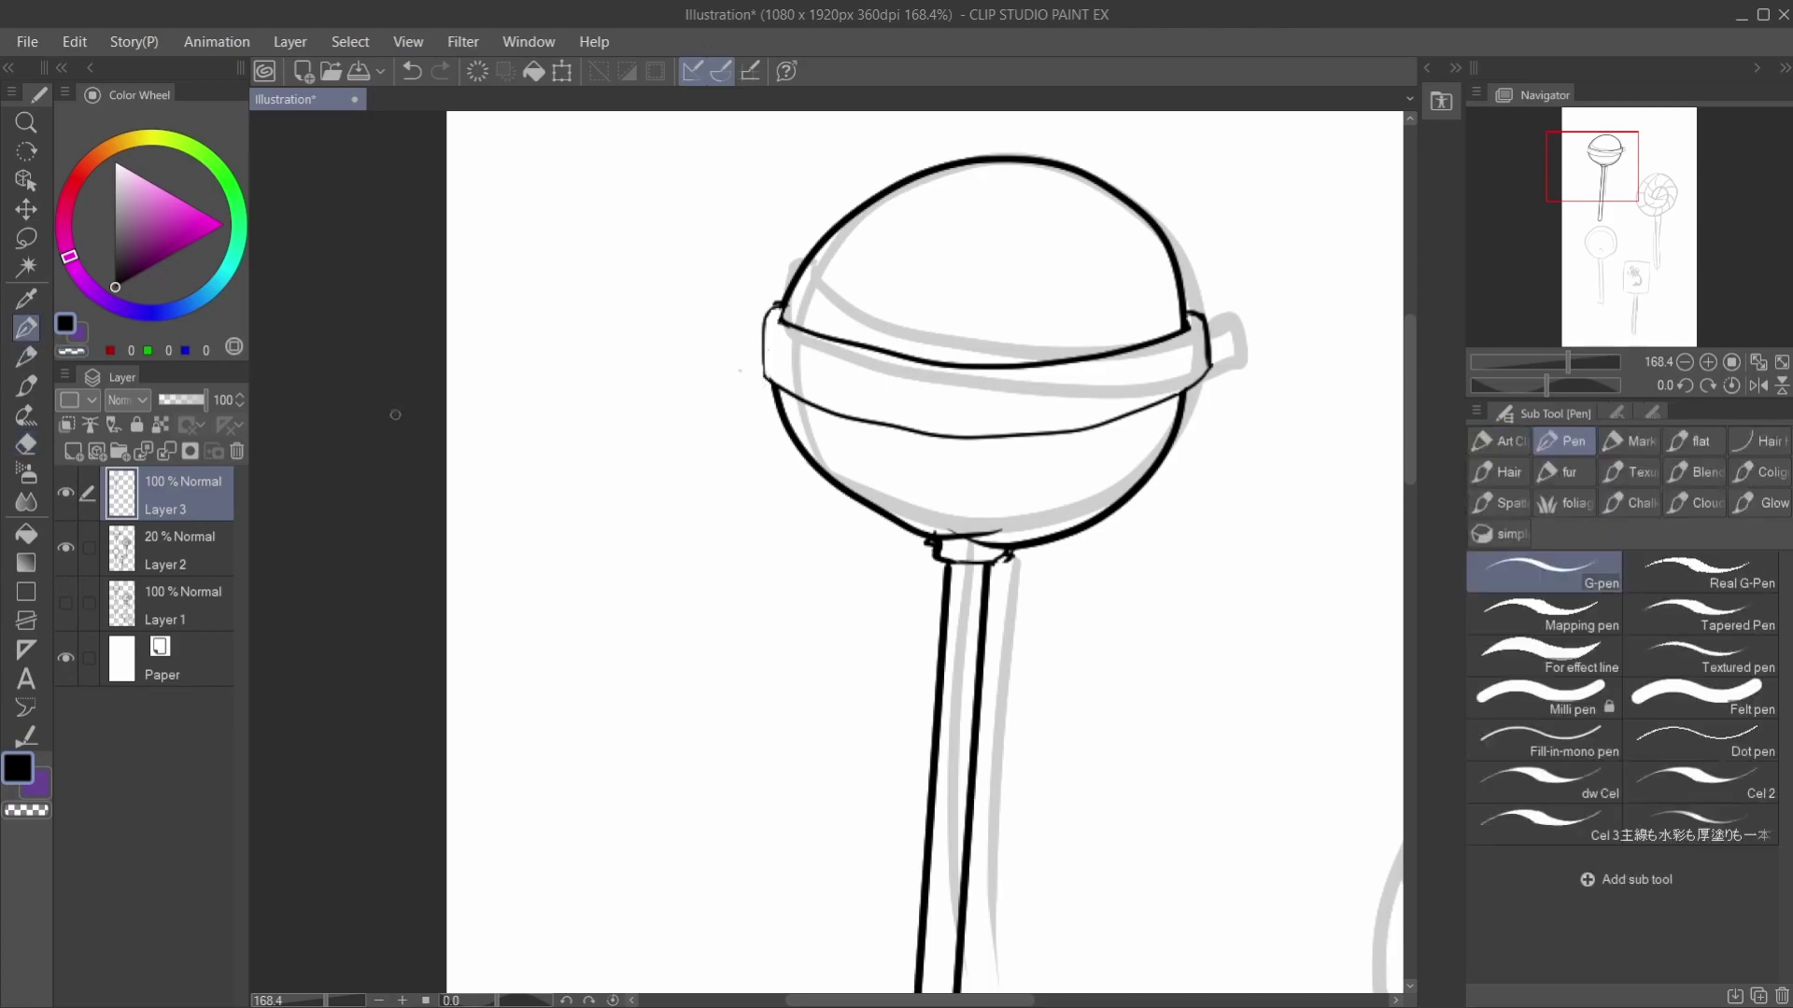
key("e")
left_click_drag(1211, 309, 1203, 369)
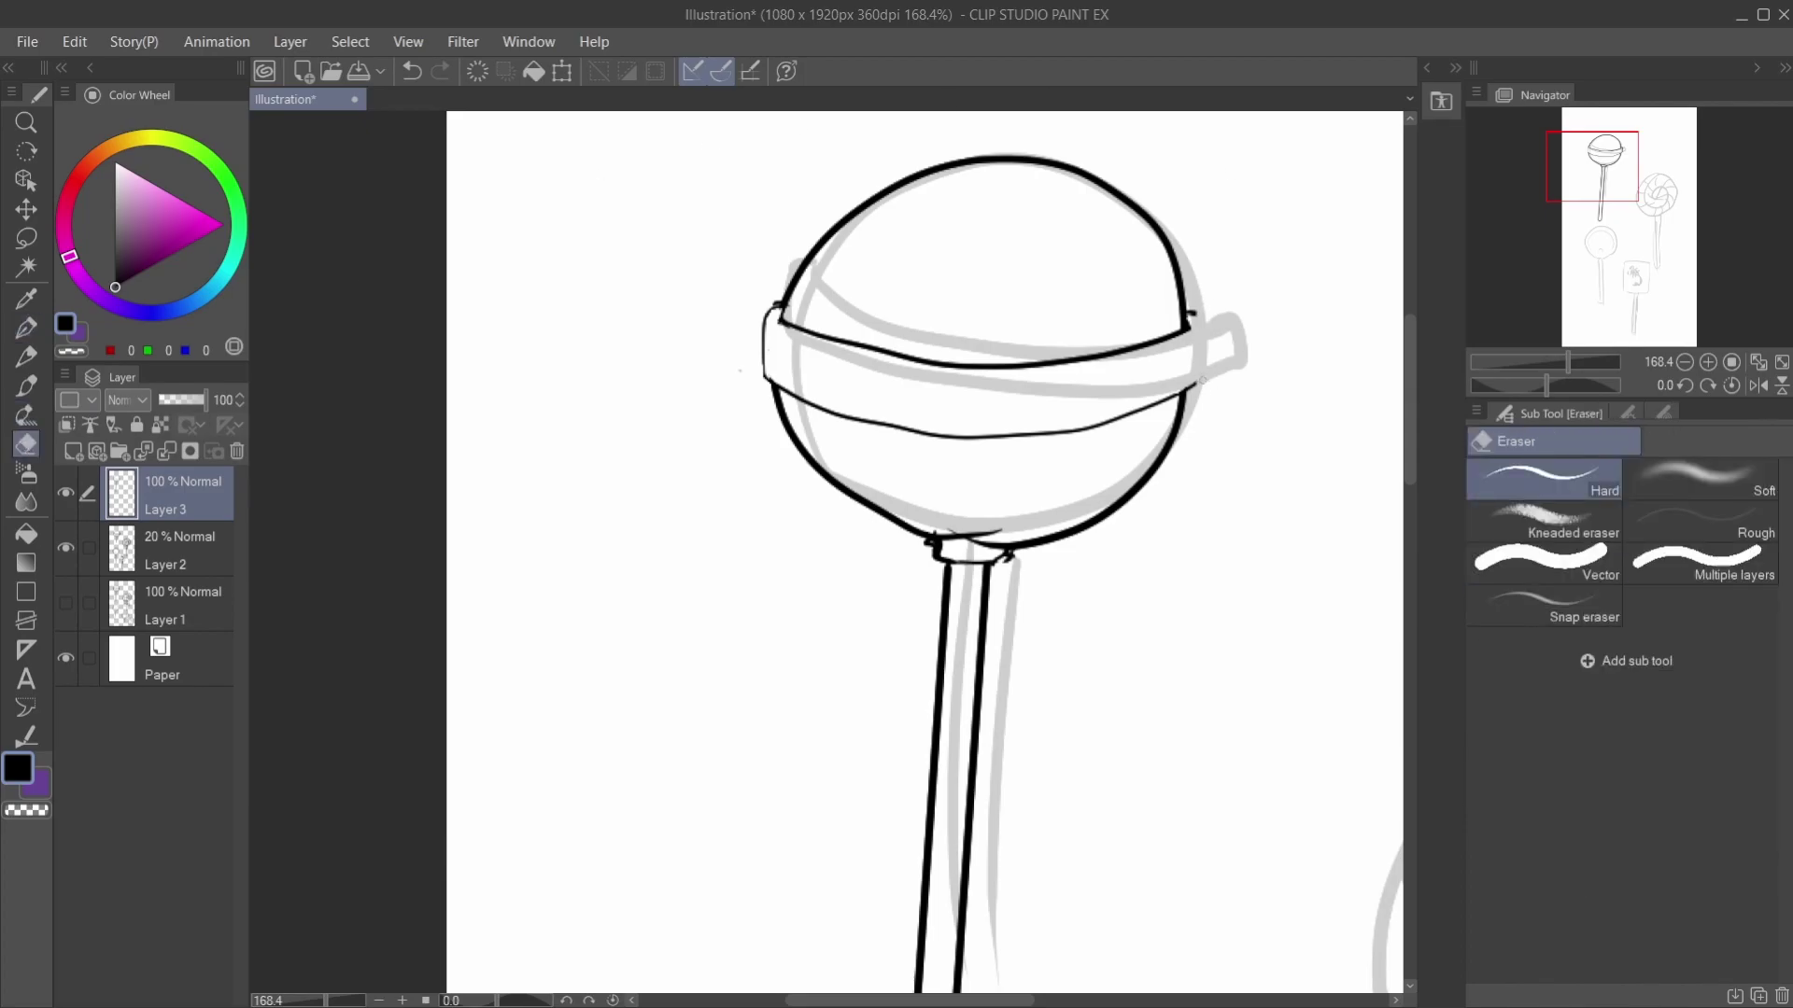
left_click(28, 329)
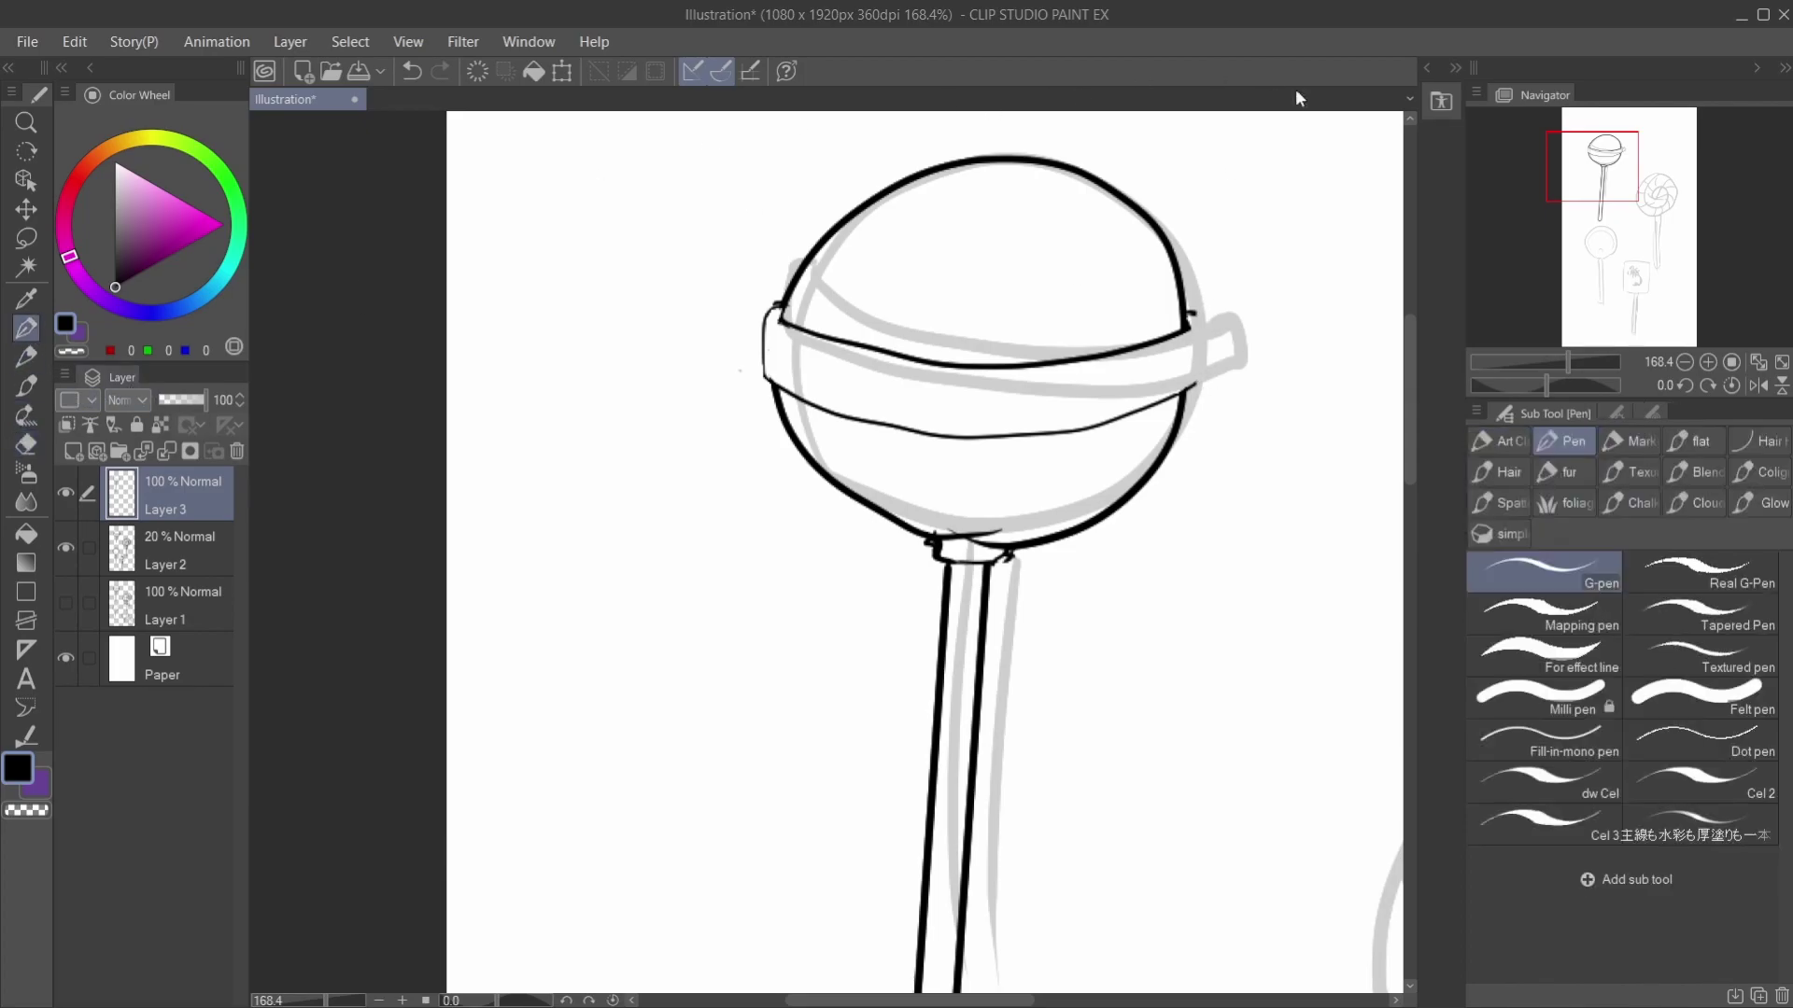
left_click_drag(1197, 388, 1191, 314)
key("ctrl+z")
left_click_drag(1197, 334, 1191, 319)
left_click_drag(782, 327, 775, 314)
Step: Add shine marks at the head's upper left and lower right and hatch both band ends
mouse_move(1591, 162)
left_mouse_down()
mouse_move(1607, 191)
mouse_move(1596, 159)
left_mouse_up()
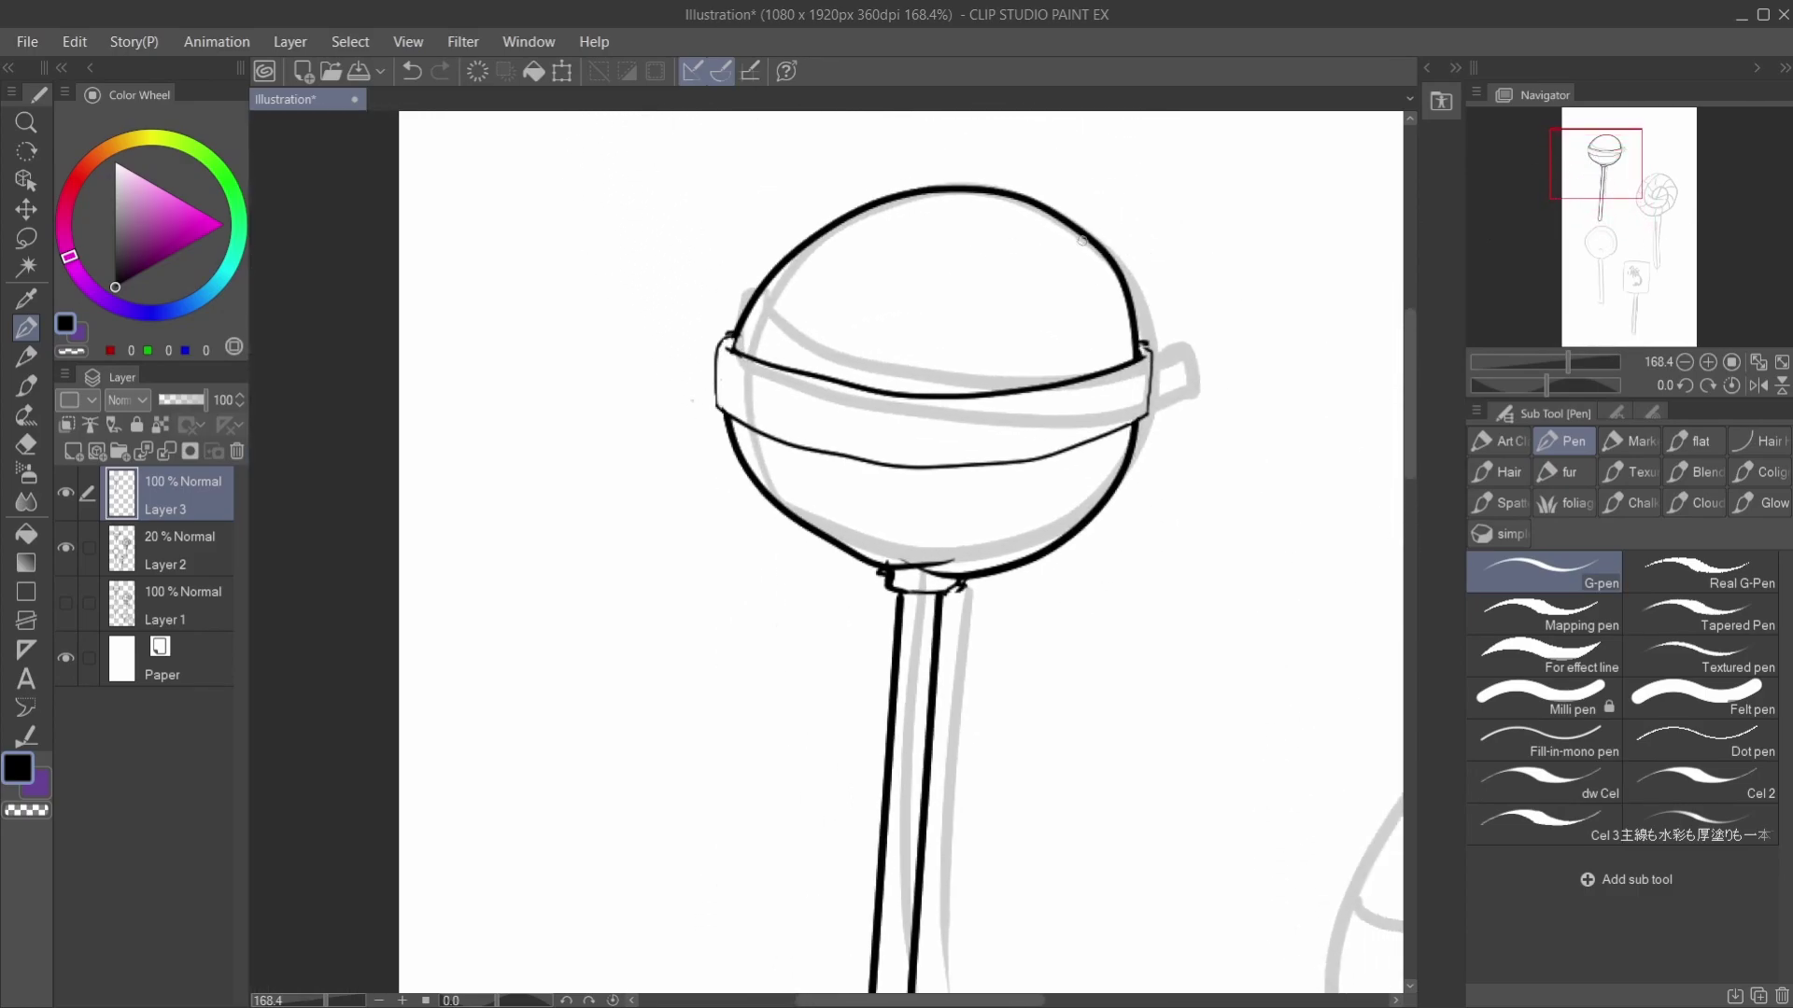
left_click_drag(843, 273, 867, 258)
mouse_move(837, 275)
left_mouse_down()
mouse_move(887, 243)
mouse_move(853, 251)
left_mouse_up()
left_click_drag(1065, 516, 1087, 492)
left_click_drag(1058, 522, 1074, 498)
left_click_drag(1145, 369, 1140, 399)
left_click_drag(1137, 373, 1132, 400)
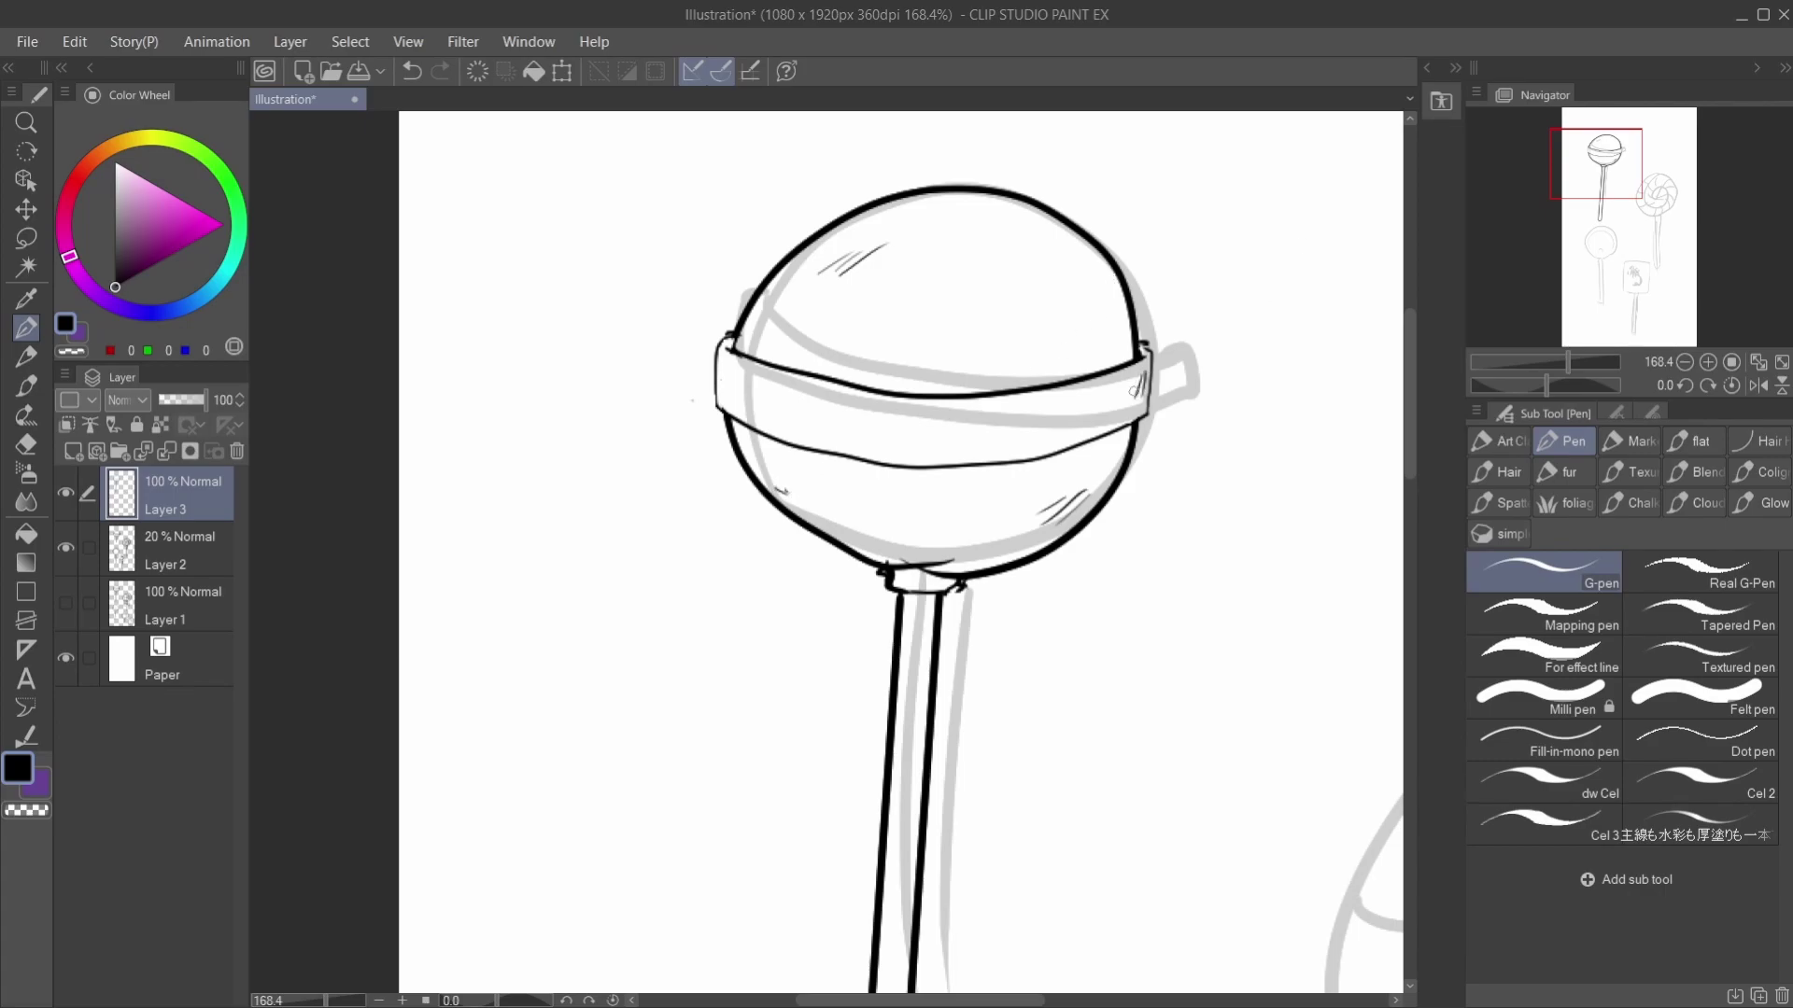
left_click_drag(725, 368, 733, 407)
Step: Draw a thin line along the band just under its top edge
left_click_drag(1145, 363, 1020, 397)
left_click_drag(726, 353, 830, 385)
left_click_drag(986, 402, 889, 405)
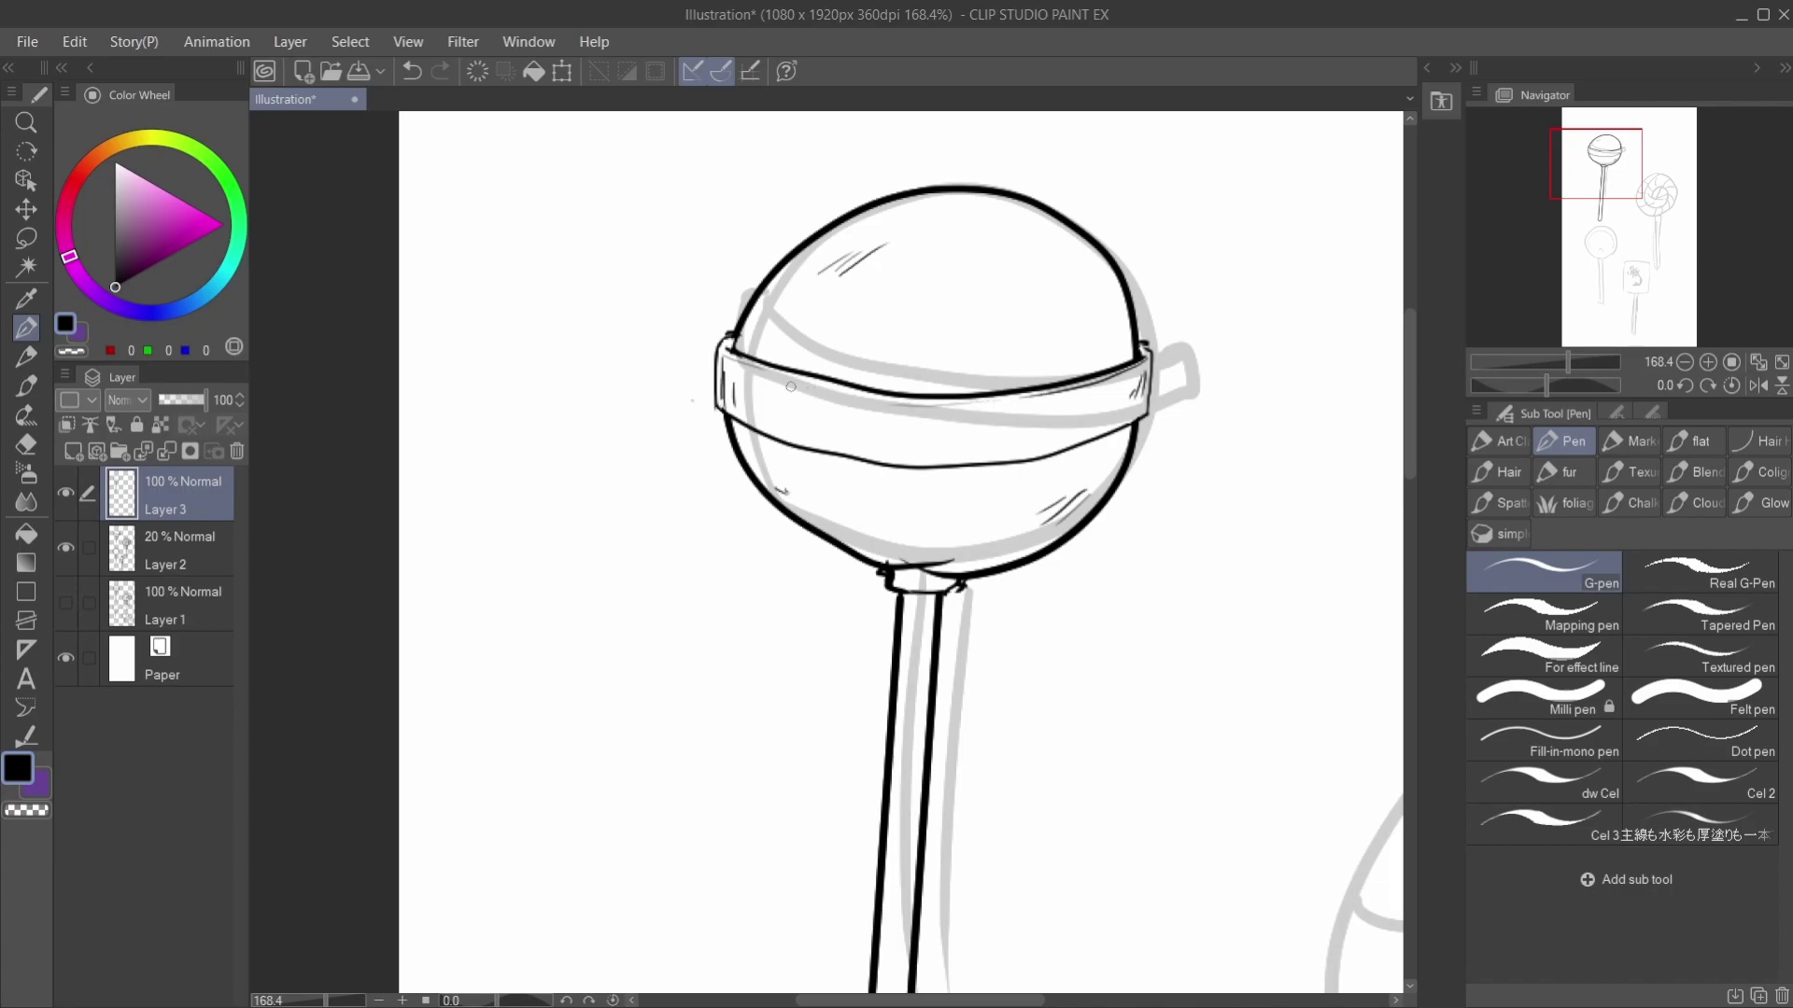
left_click_drag(789, 381, 886, 406)
Step: Erase and redraw the joint where the ball meets the stick, then zoom out to 111.4%
left_click(26, 443)
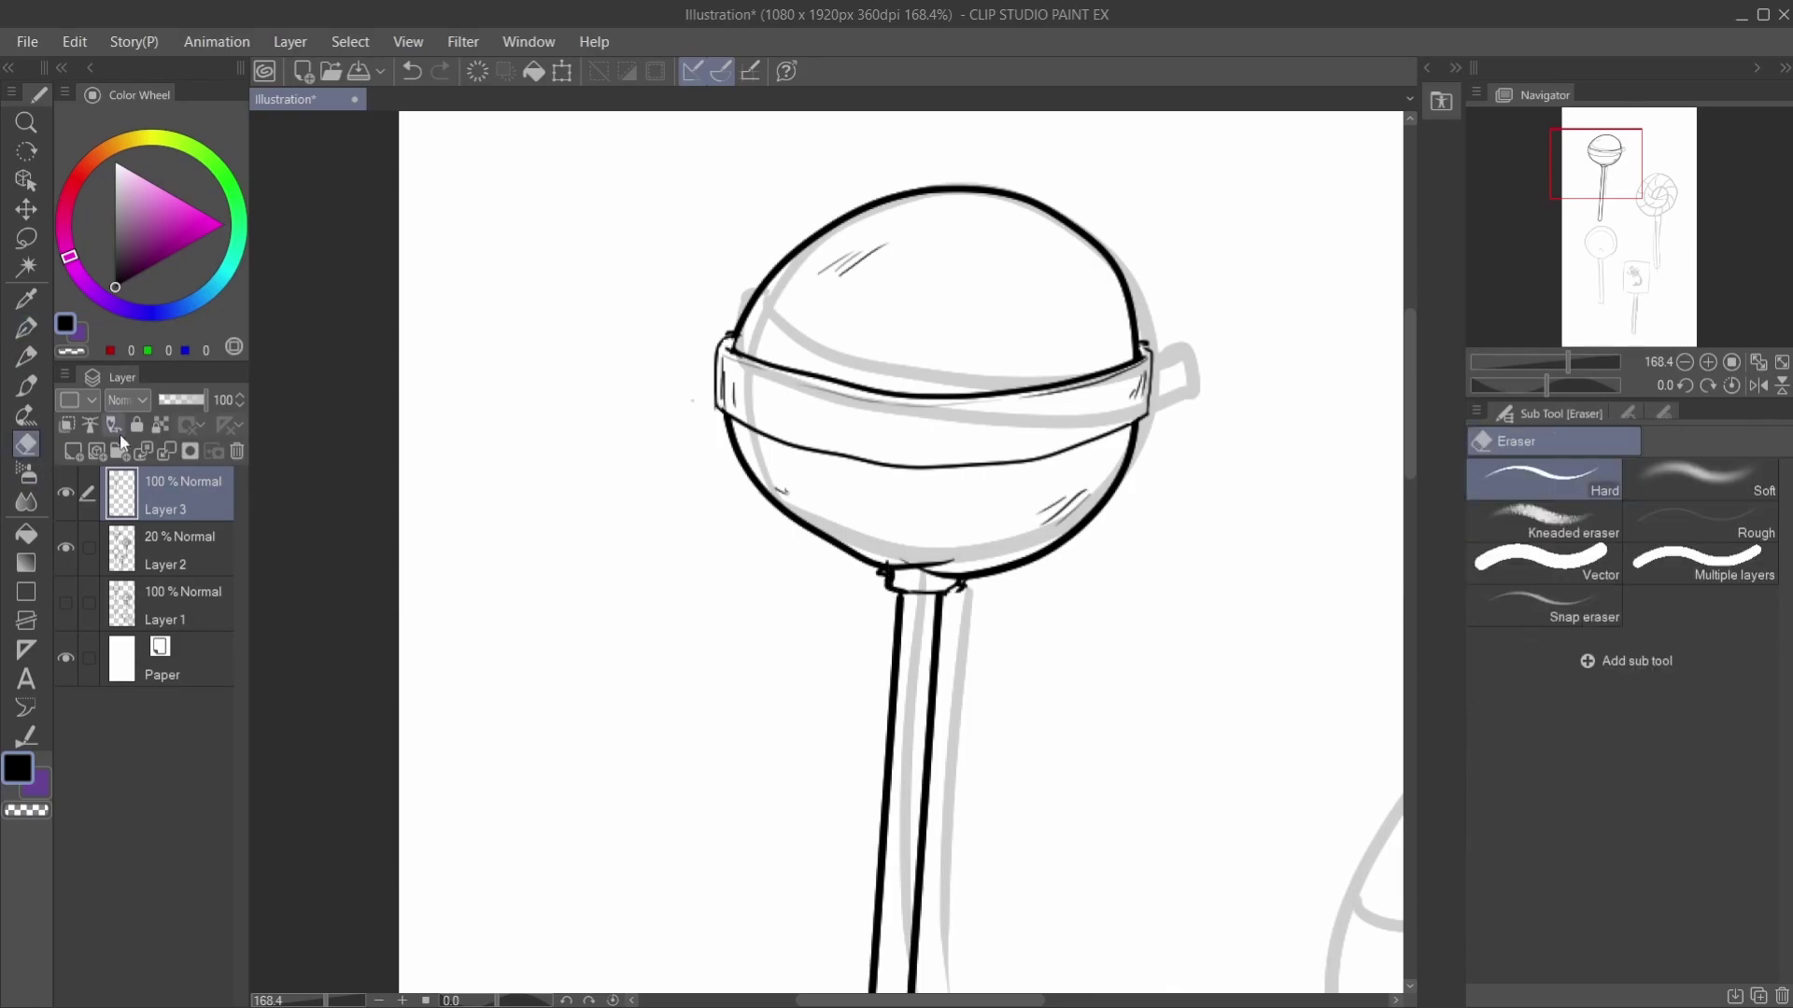
mouse_move(908, 571)
left_mouse_down()
mouse_move(893, 583)
mouse_move(945, 575)
mouse_move(934, 554)
left_mouse_up()
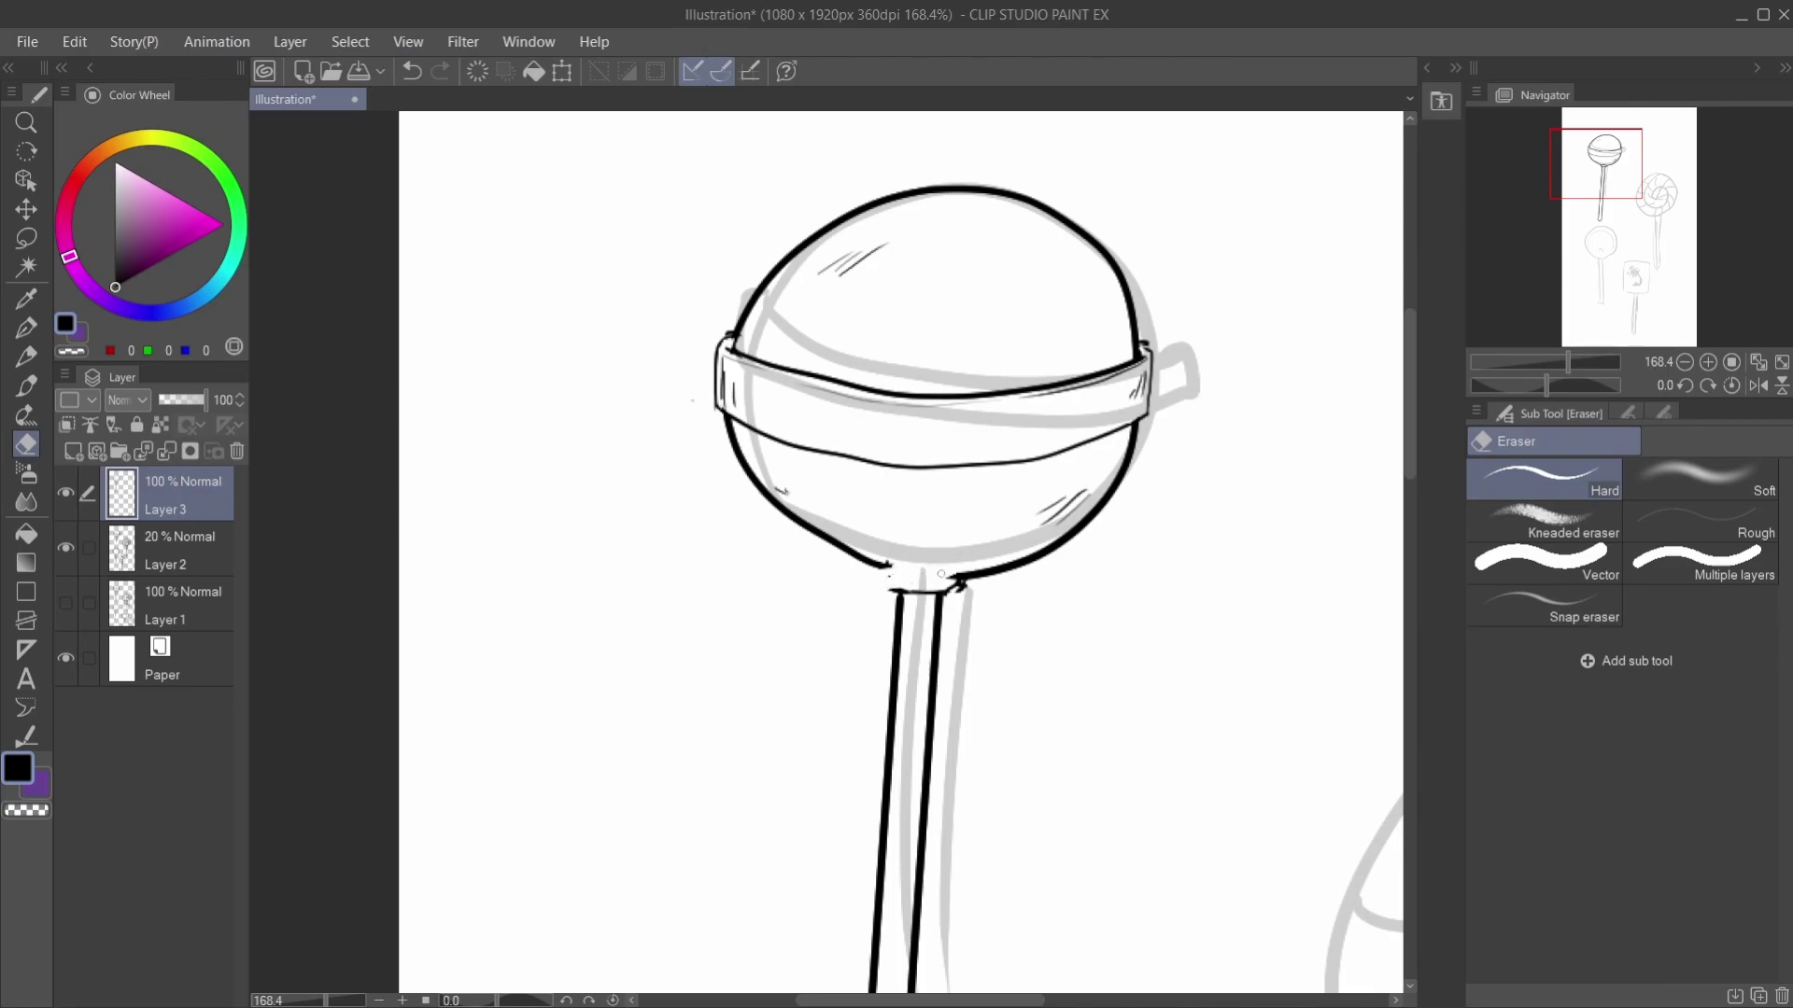
left_click(26, 327)
mouse_move(885, 562)
left_mouse_down()
mouse_move(899, 592)
mouse_move(939, 590)
left_mouse_up()
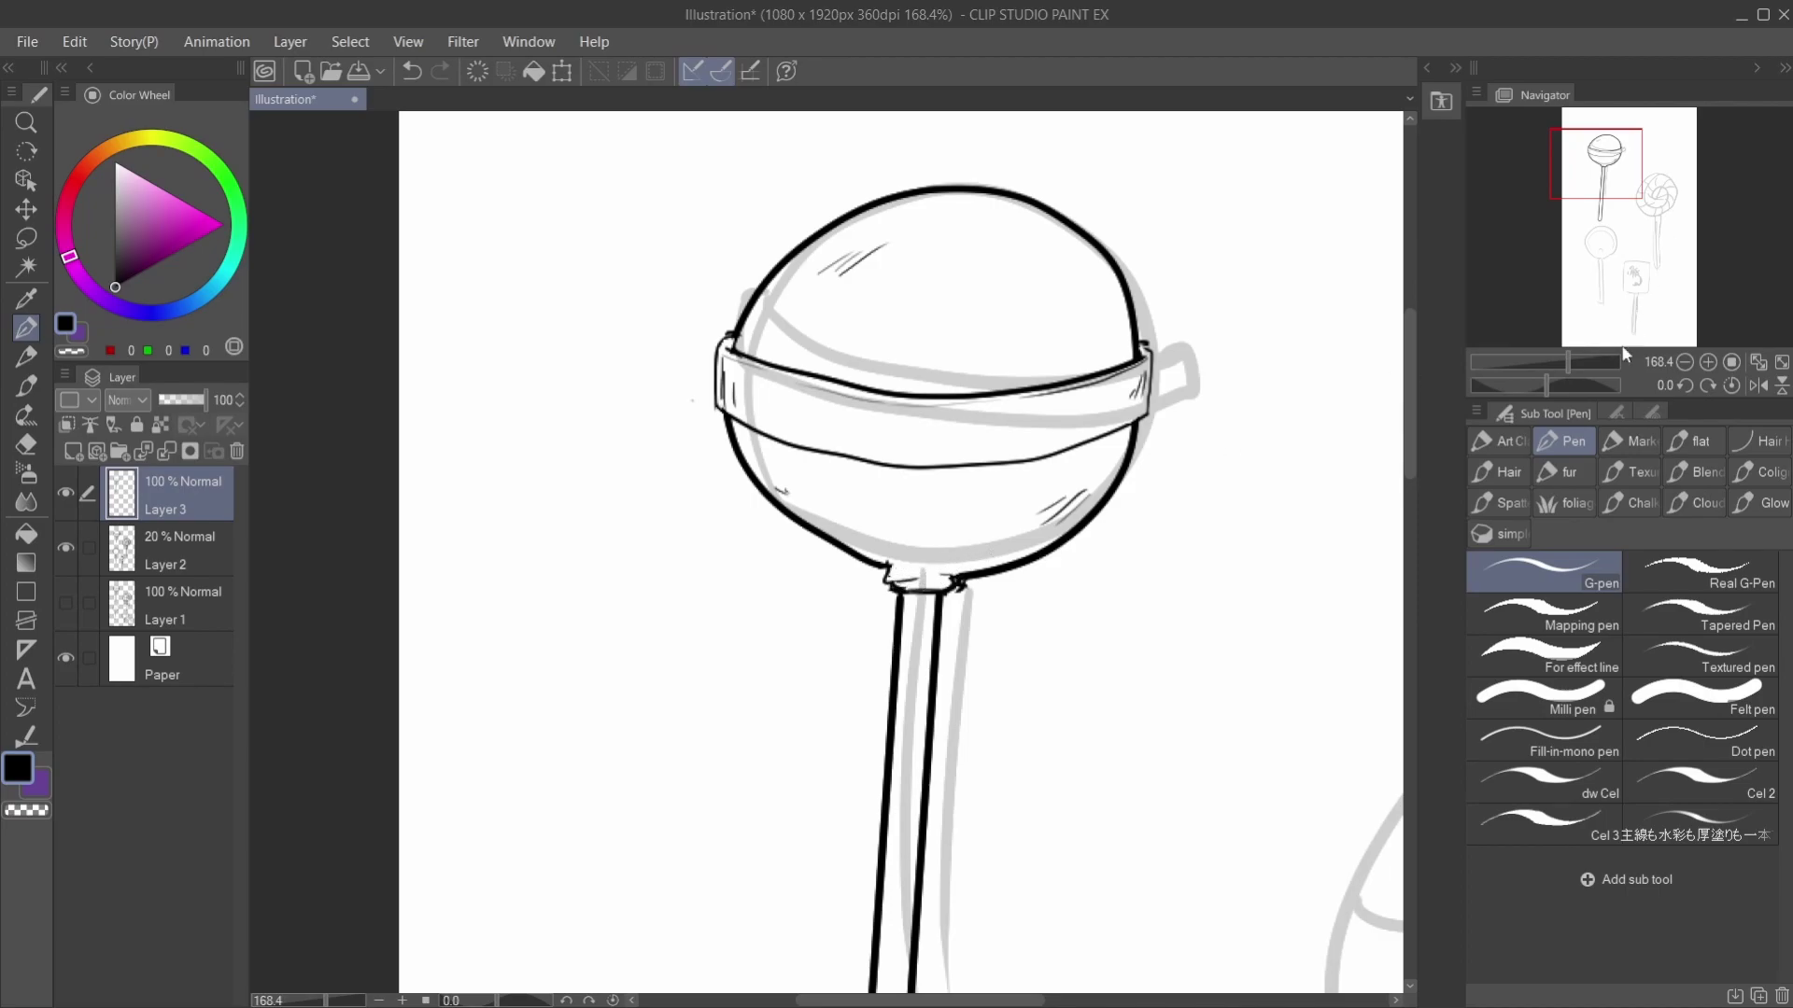
left_click_drag(1561, 359, 1559, 359)
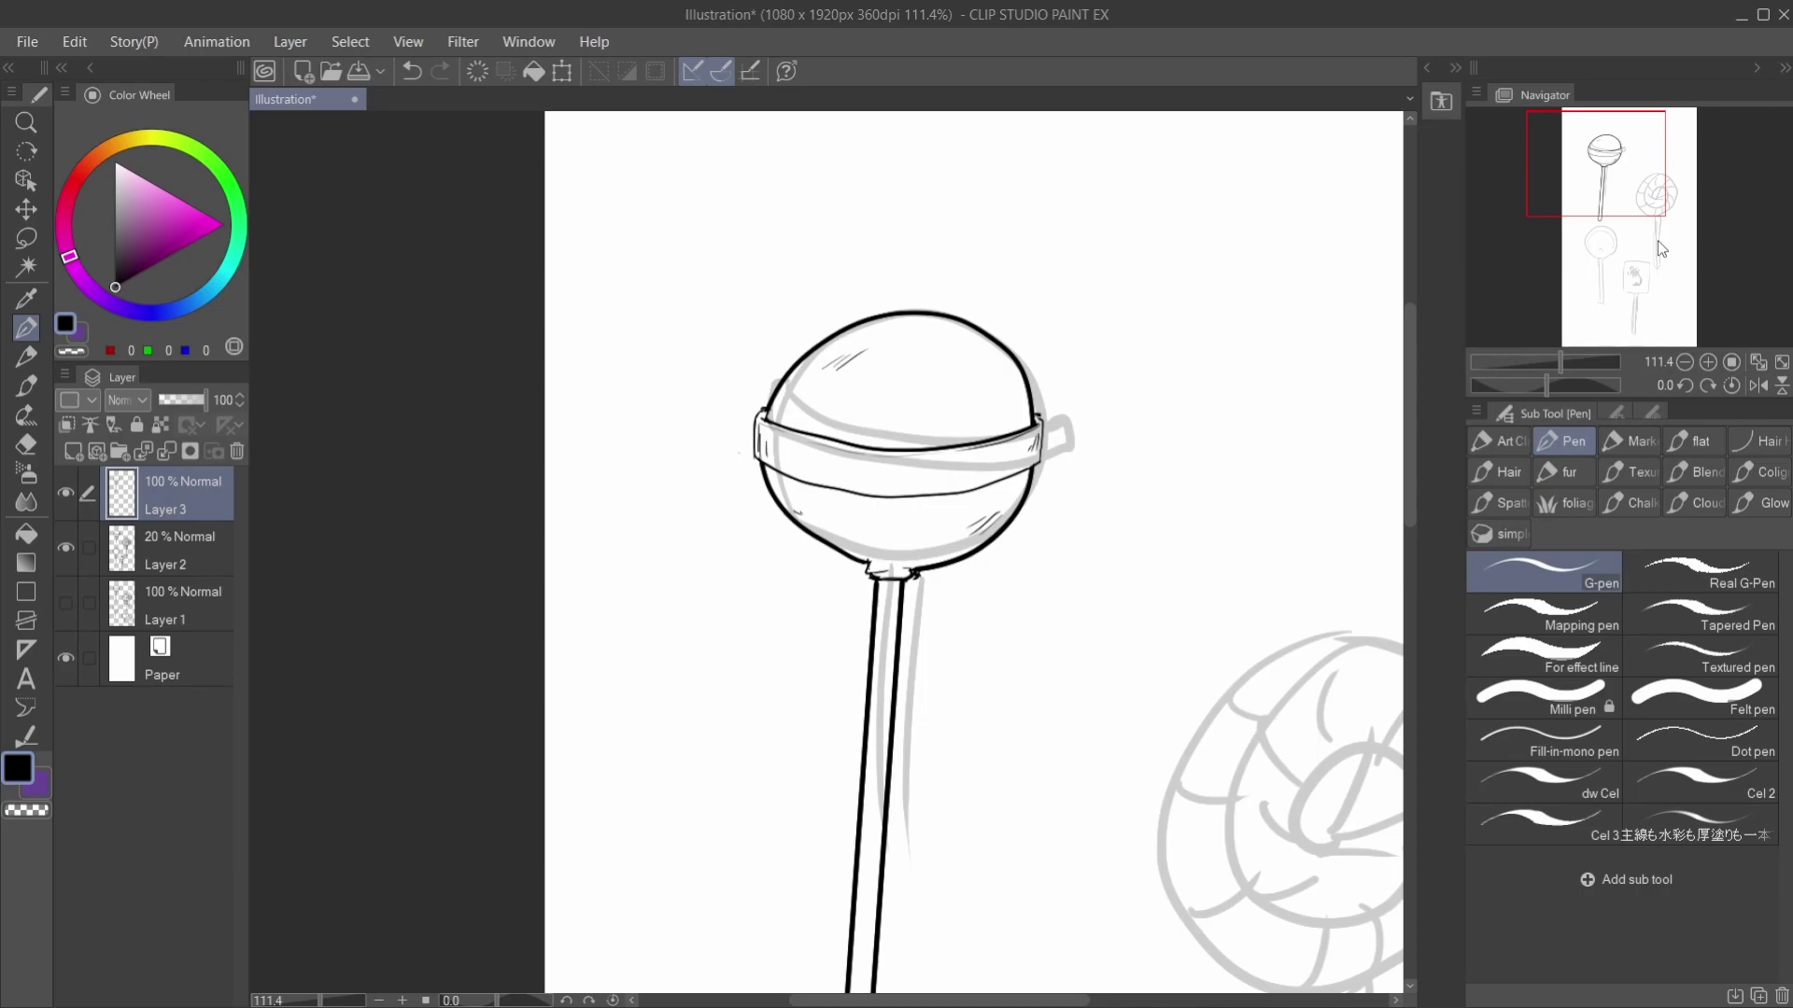
Step: Ink the swirl lollipop's round outline, erasing and redrawing the doubled upper-left rim
left_click_drag(1574, 165, 1618, 199)
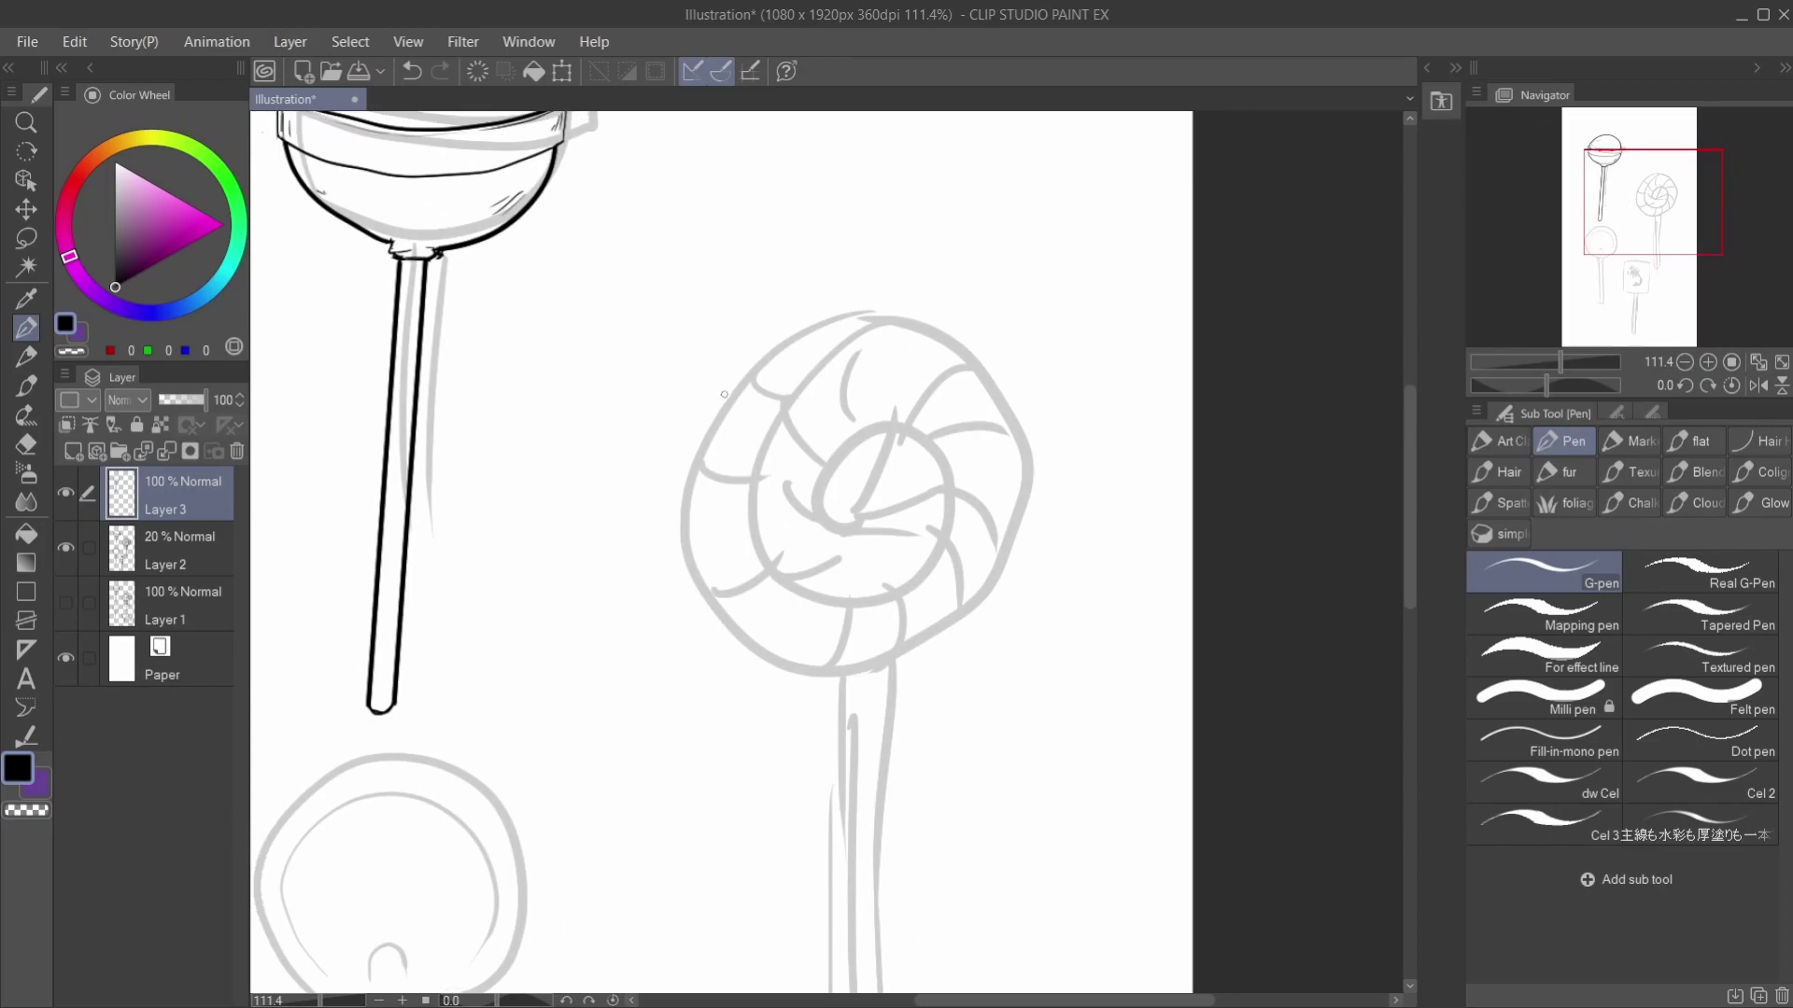
mouse_move(751, 370)
left_mouse_down()
mouse_move(1016, 532)
mouse_move(841, 312)
left_mouse_up()
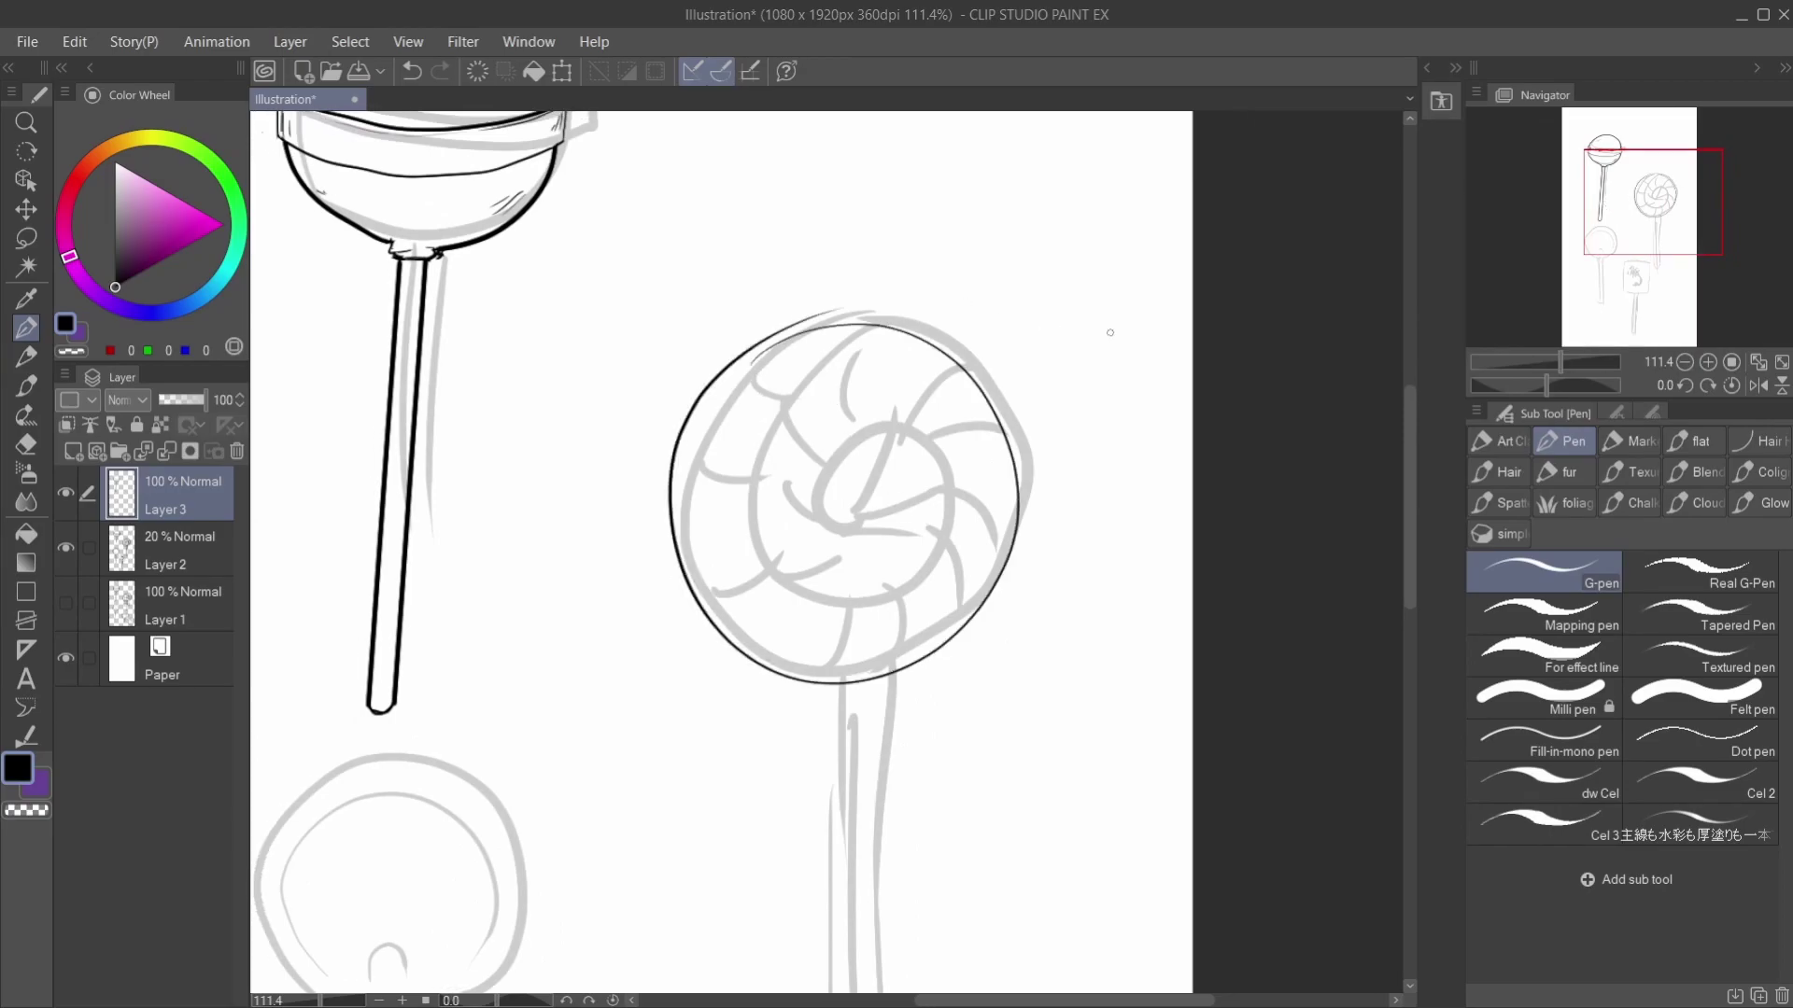
left_click_drag(747, 353, 894, 319)
left_click(28, 446)
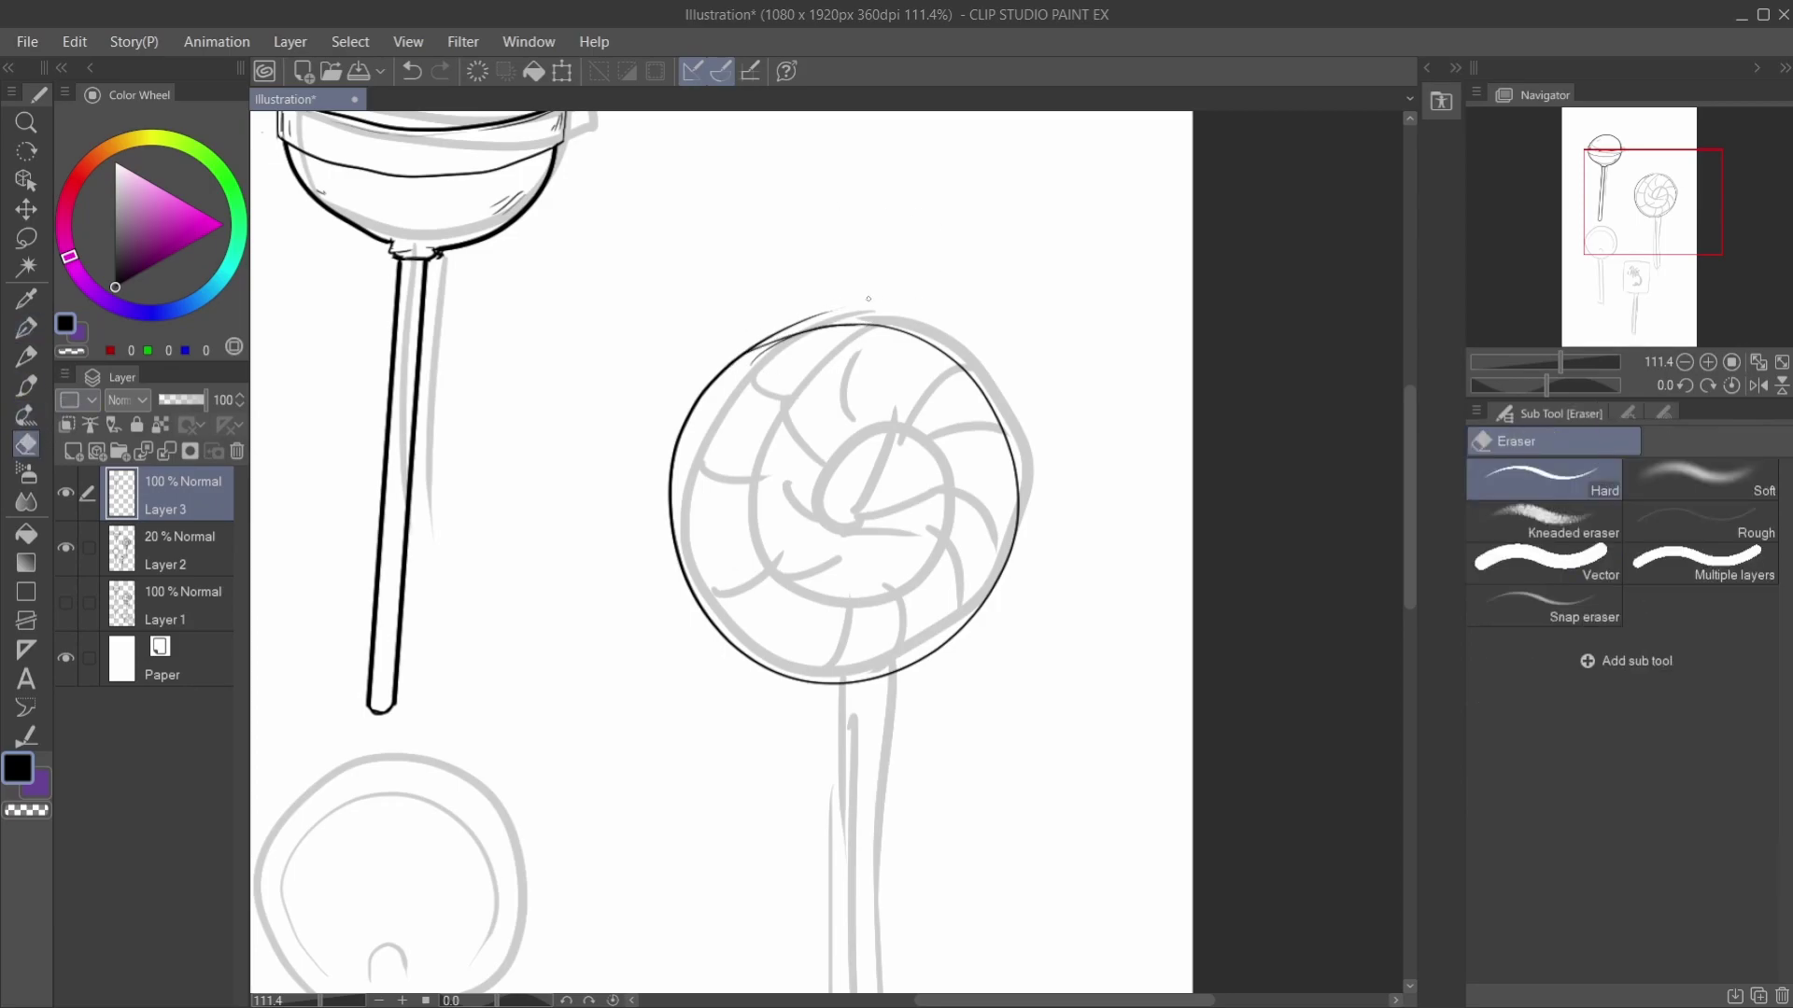
mouse_move(831, 315)
left_mouse_down()
mouse_move(732, 361)
mouse_move(767, 355)
left_mouse_up()
left_click(26, 328)
left_click_drag(751, 351, 854, 325)
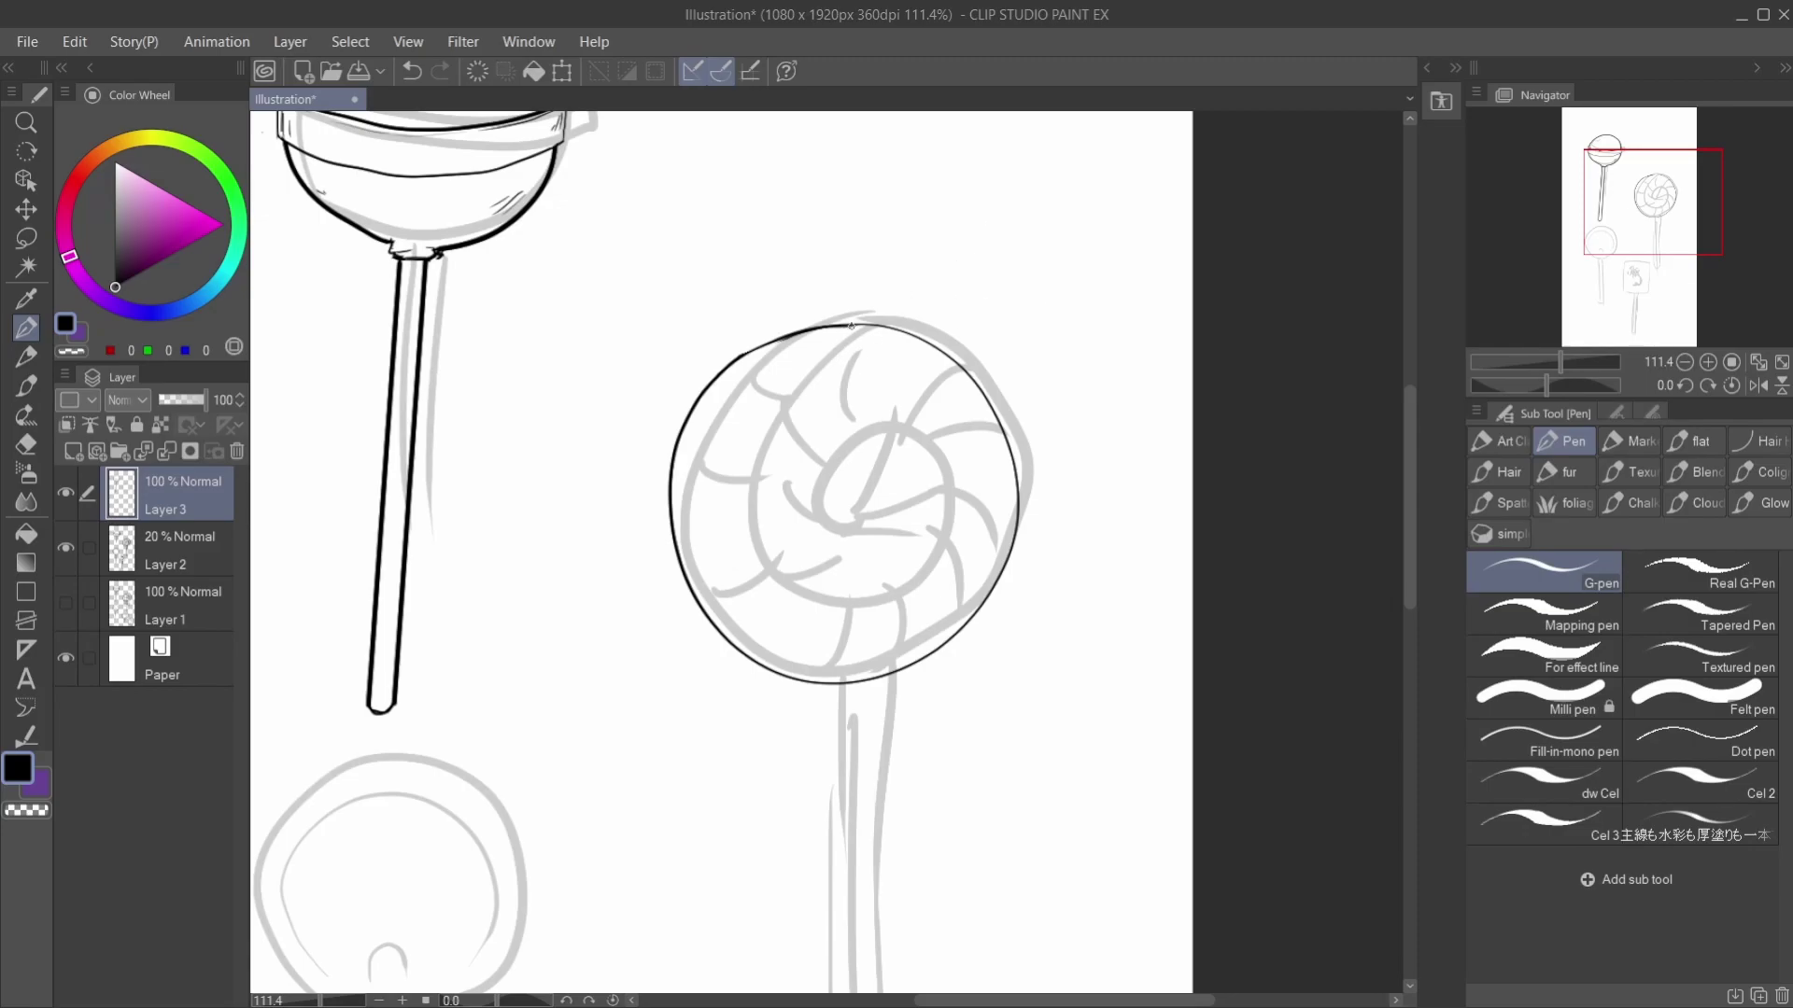
Step: Ink the spiral inside the circle, ending with a small curl at the centre
mouse_move(843, 326)
left_mouse_down()
mouse_move(727, 425)
mouse_move(714, 540)
mouse_move(813, 610)
mouse_move(948, 544)
mouse_move(935, 424)
mouse_move(809, 434)
mouse_move(842, 483)
left_mouse_up()
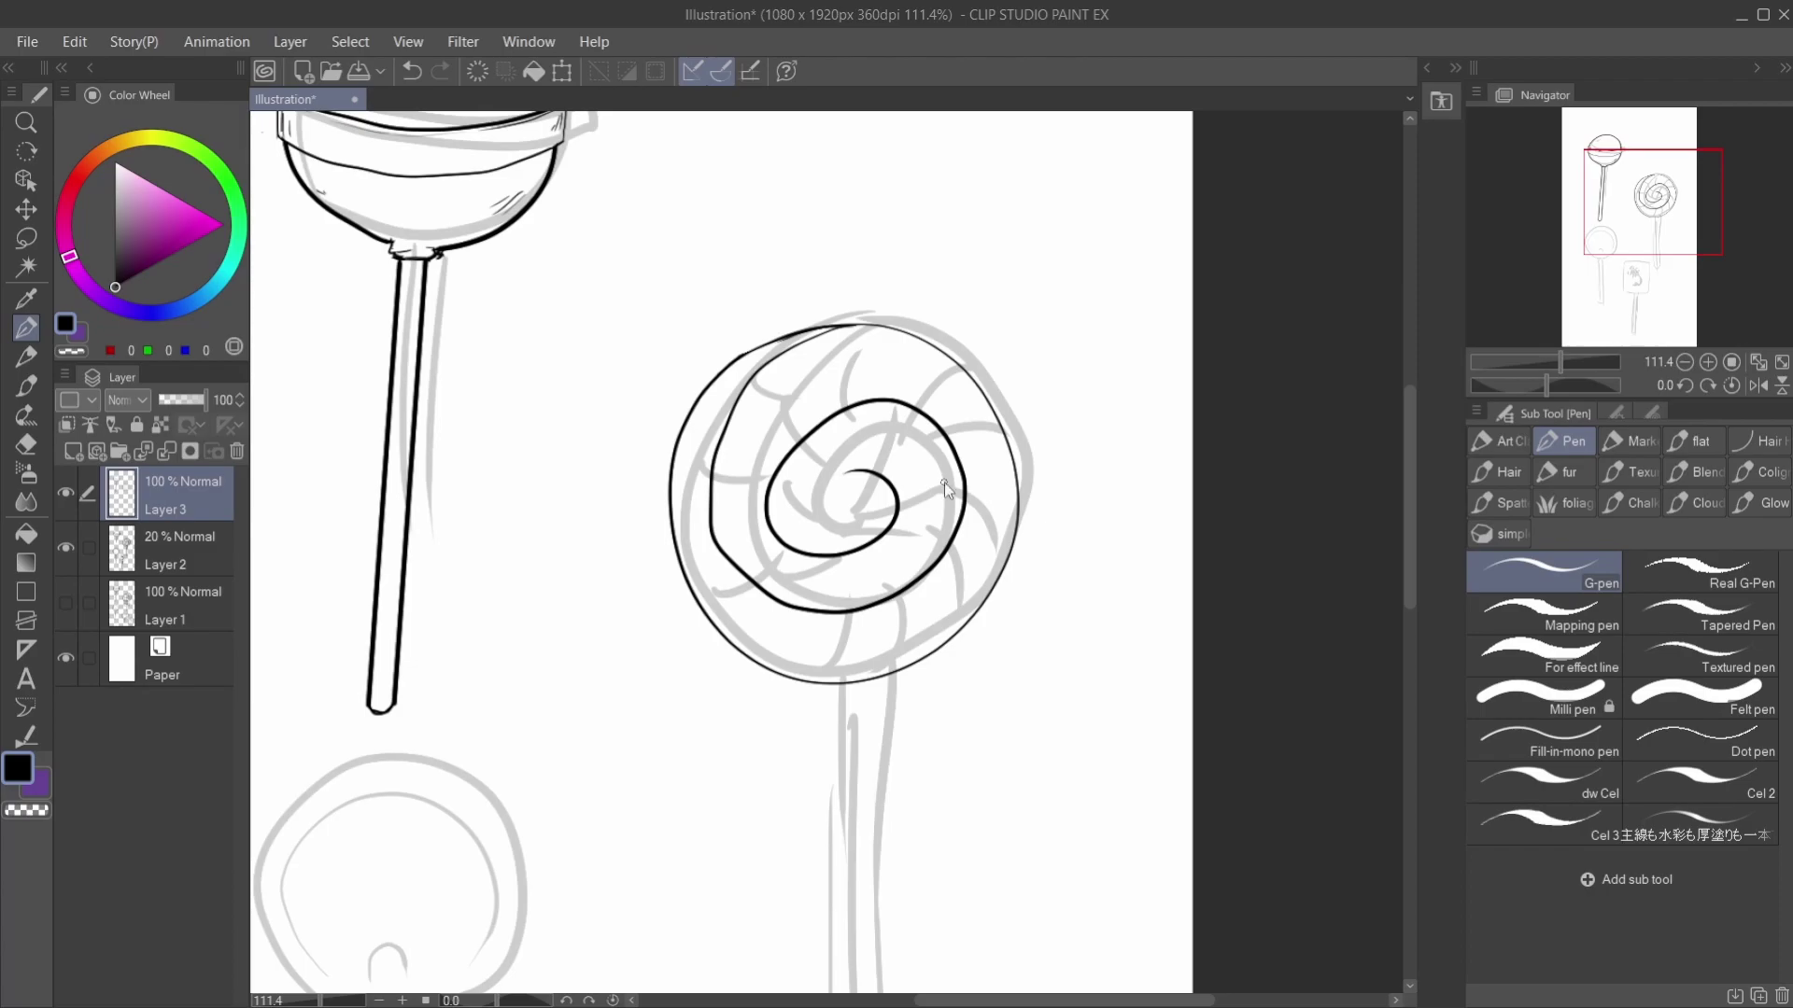
key("ctrl+z")
mouse_move(859, 323)
left_mouse_down()
mouse_move(721, 467)
mouse_move(952, 558)
mouse_move(789, 450)
mouse_move(865, 486)
left_mouse_up()
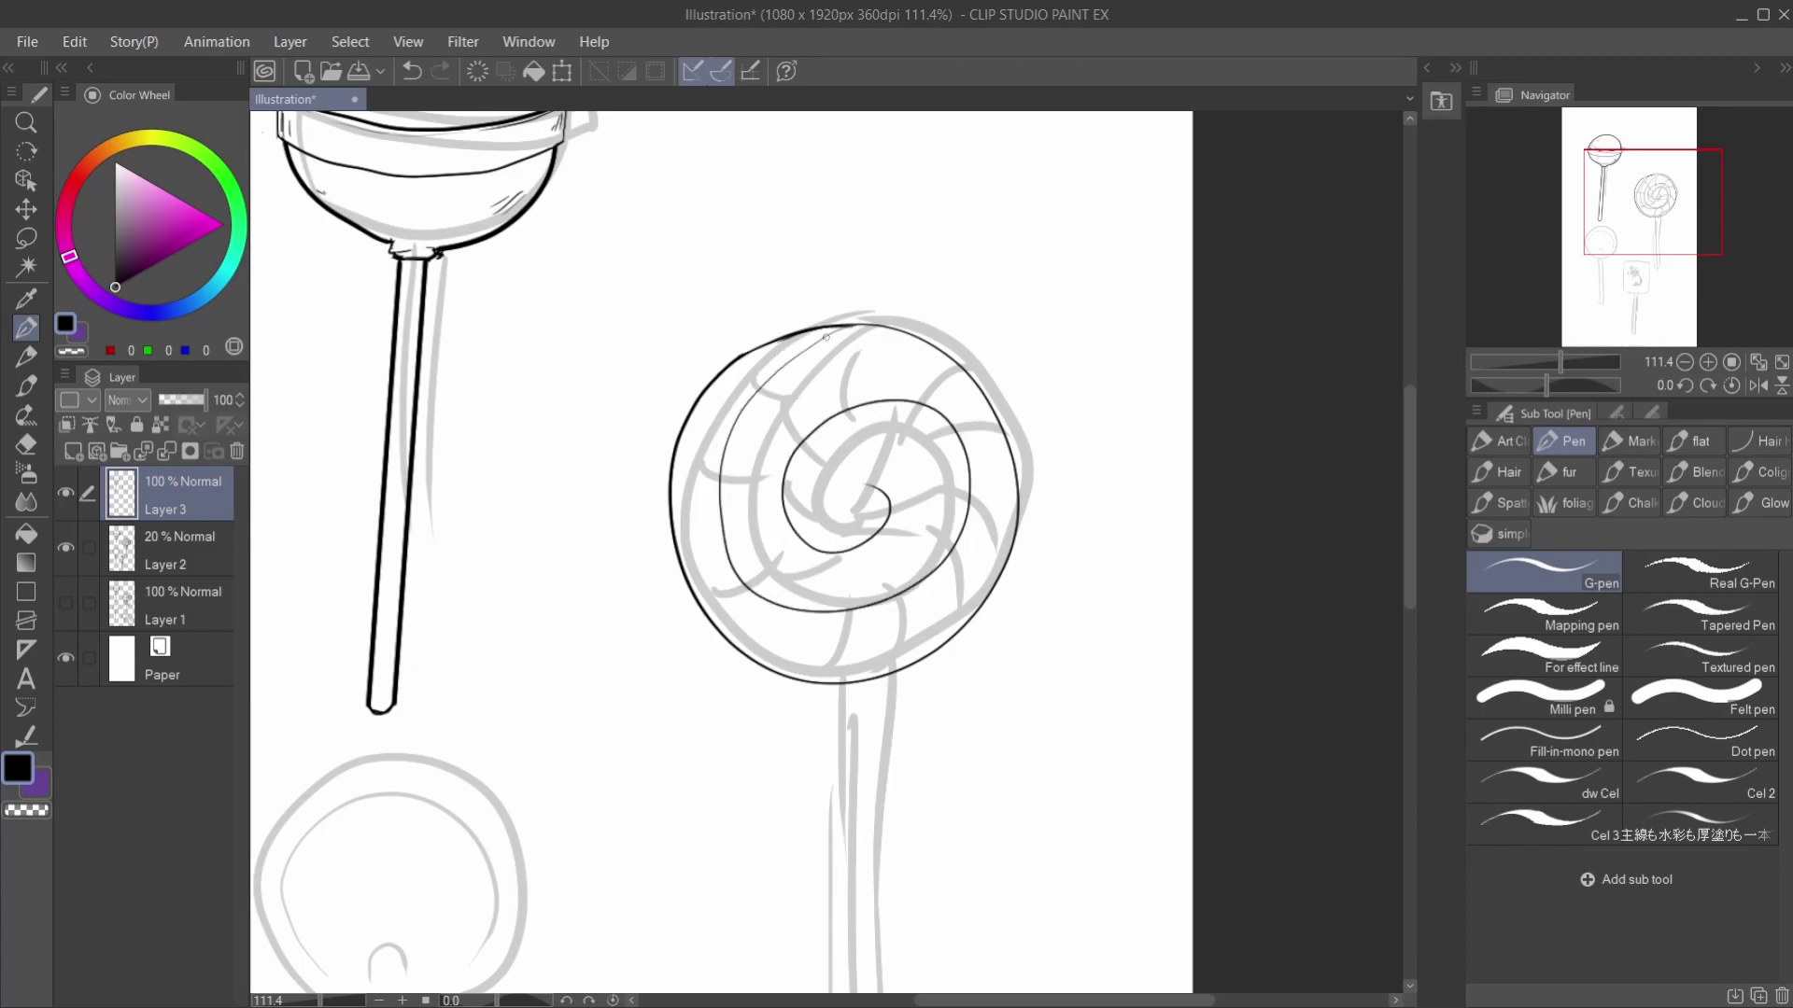
left_click_drag(866, 485, 828, 505)
left_click_drag(712, 381, 767, 371)
left_click_drag(694, 429, 738, 418)
left_click_drag(668, 485, 728, 453)
left_click_drag(690, 562, 714, 523)
mouse_move(744, 587)
left_mouse_down()
mouse_move(739, 647)
mouse_move(805, 674)
left_mouse_up()
left_click_drag(880, 603, 900, 659)
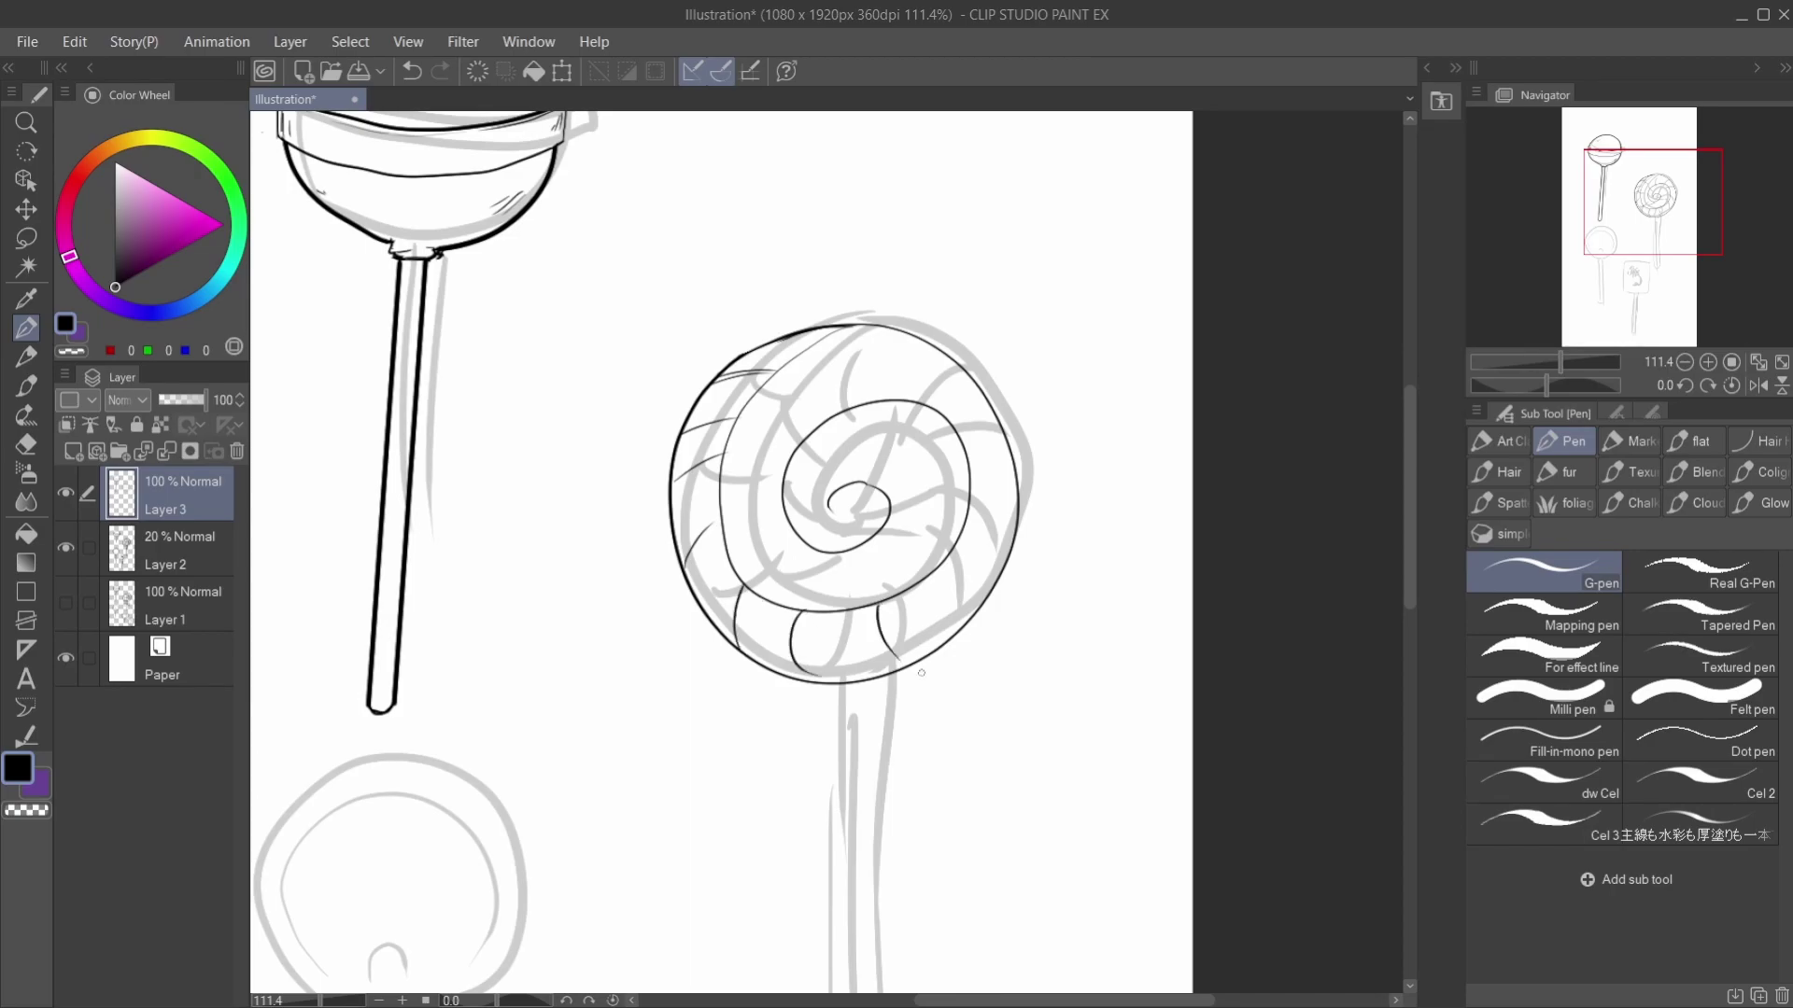
mouse_move(922, 582)
left_mouse_down()
mouse_move(974, 643)
mouse_move(1005, 588)
left_mouse_up()
left_click_drag(965, 508, 1016, 514)
mouse_move(934, 412)
left_mouse_down()
mouse_move(959, 372)
mouse_move(823, 343)
mouse_move(777, 390)
mouse_move(815, 422)
mouse_move(795, 474)
left_mouse_up()
mouse_move(727, 476)
left_mouse_down()
mouse_move(795, 485)
mouse_move(798, 539)
mouse_move(852, 574)
mouse_move(846, 603)
mouse_move(868, 603)
left_mouse_up()
mouse_move(892, 518)
left_mouse_down()
mouse_move(956, 523)
mouse_move(953, 451)
mouse_move(873, 441)
mouse_move(907, 411)
left_mouse_up()
left_click_drag(840, 493, 807, 439)
left_click_drag(827, 506, 808, 534)
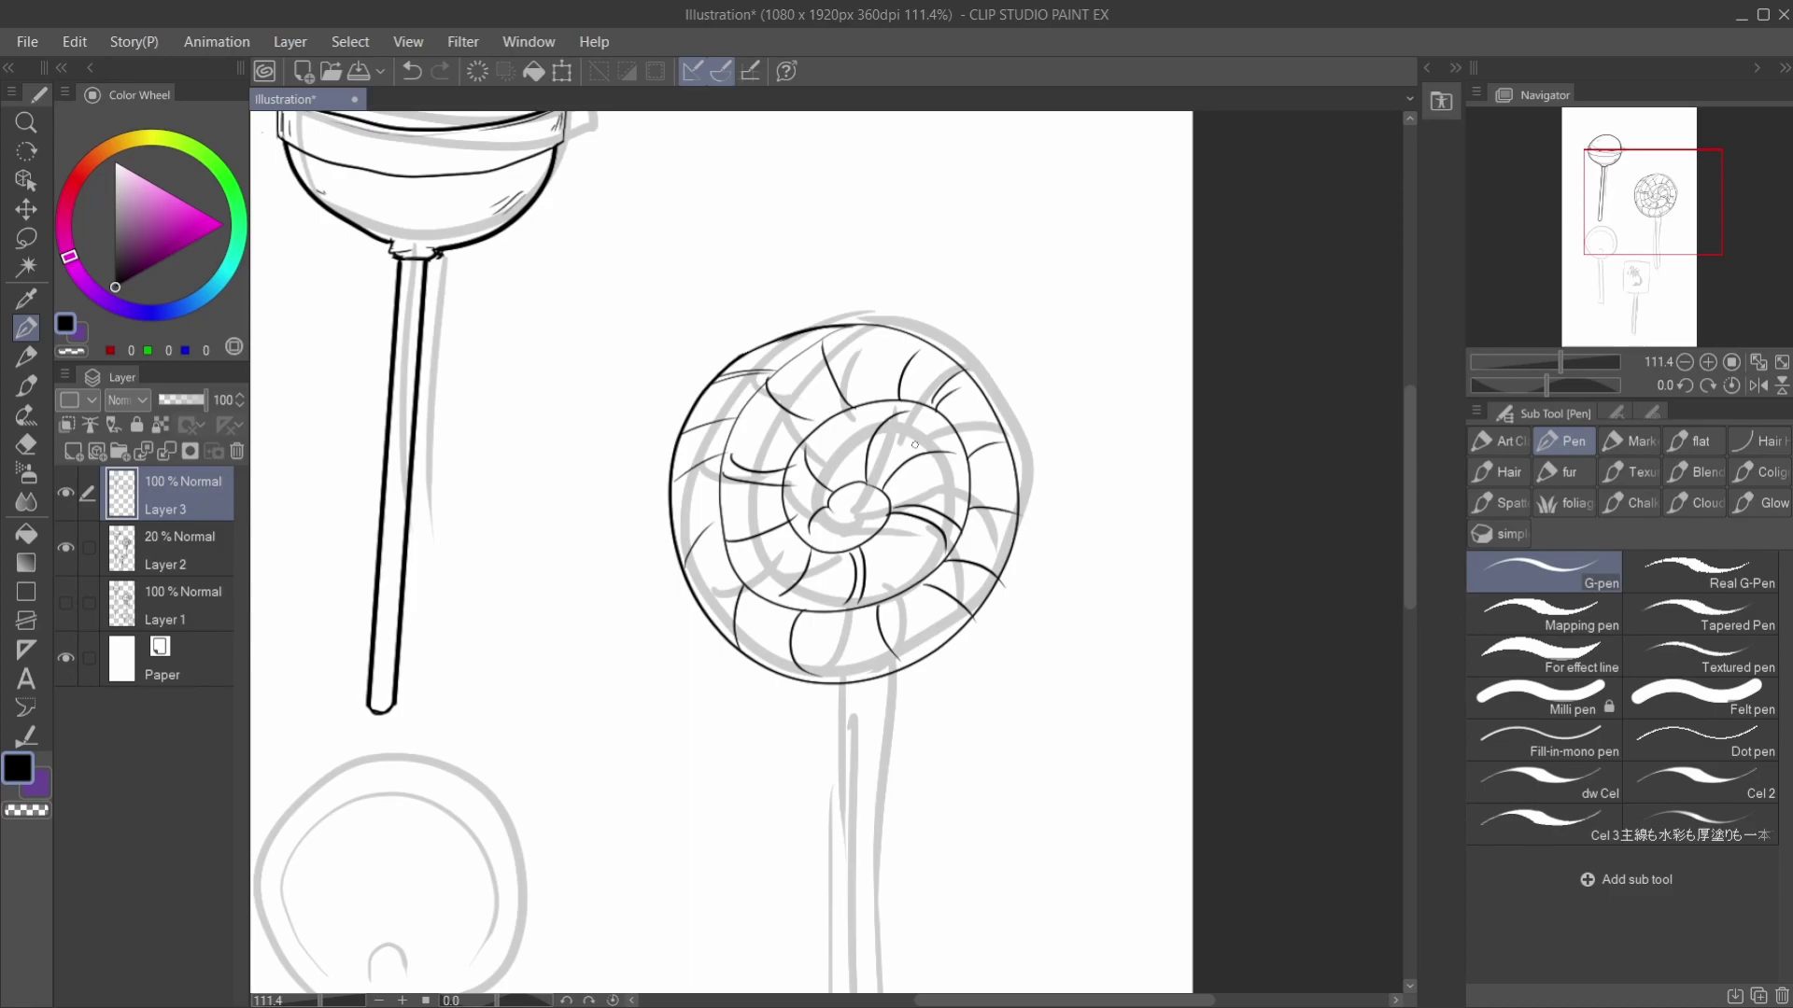
key("ctrl+z")
key("ctrl+z")
key("ctrl+z")
key("ctrl+z")
key("ctrl+z")
key("ctrl+z")
key("ctrl+z")
key("ctrl+z")
key("ctrl+z")
key("ctrl+z")
key("ctrl+z")
key("ctrl+z")
key("ctrl+z")
key("ctrl+z")
key("ctrl+z")
key("ctrl+z")
key("ctrl+z")
key("ctrl+z")
key("ctrl+z")
key("ctrl+z")
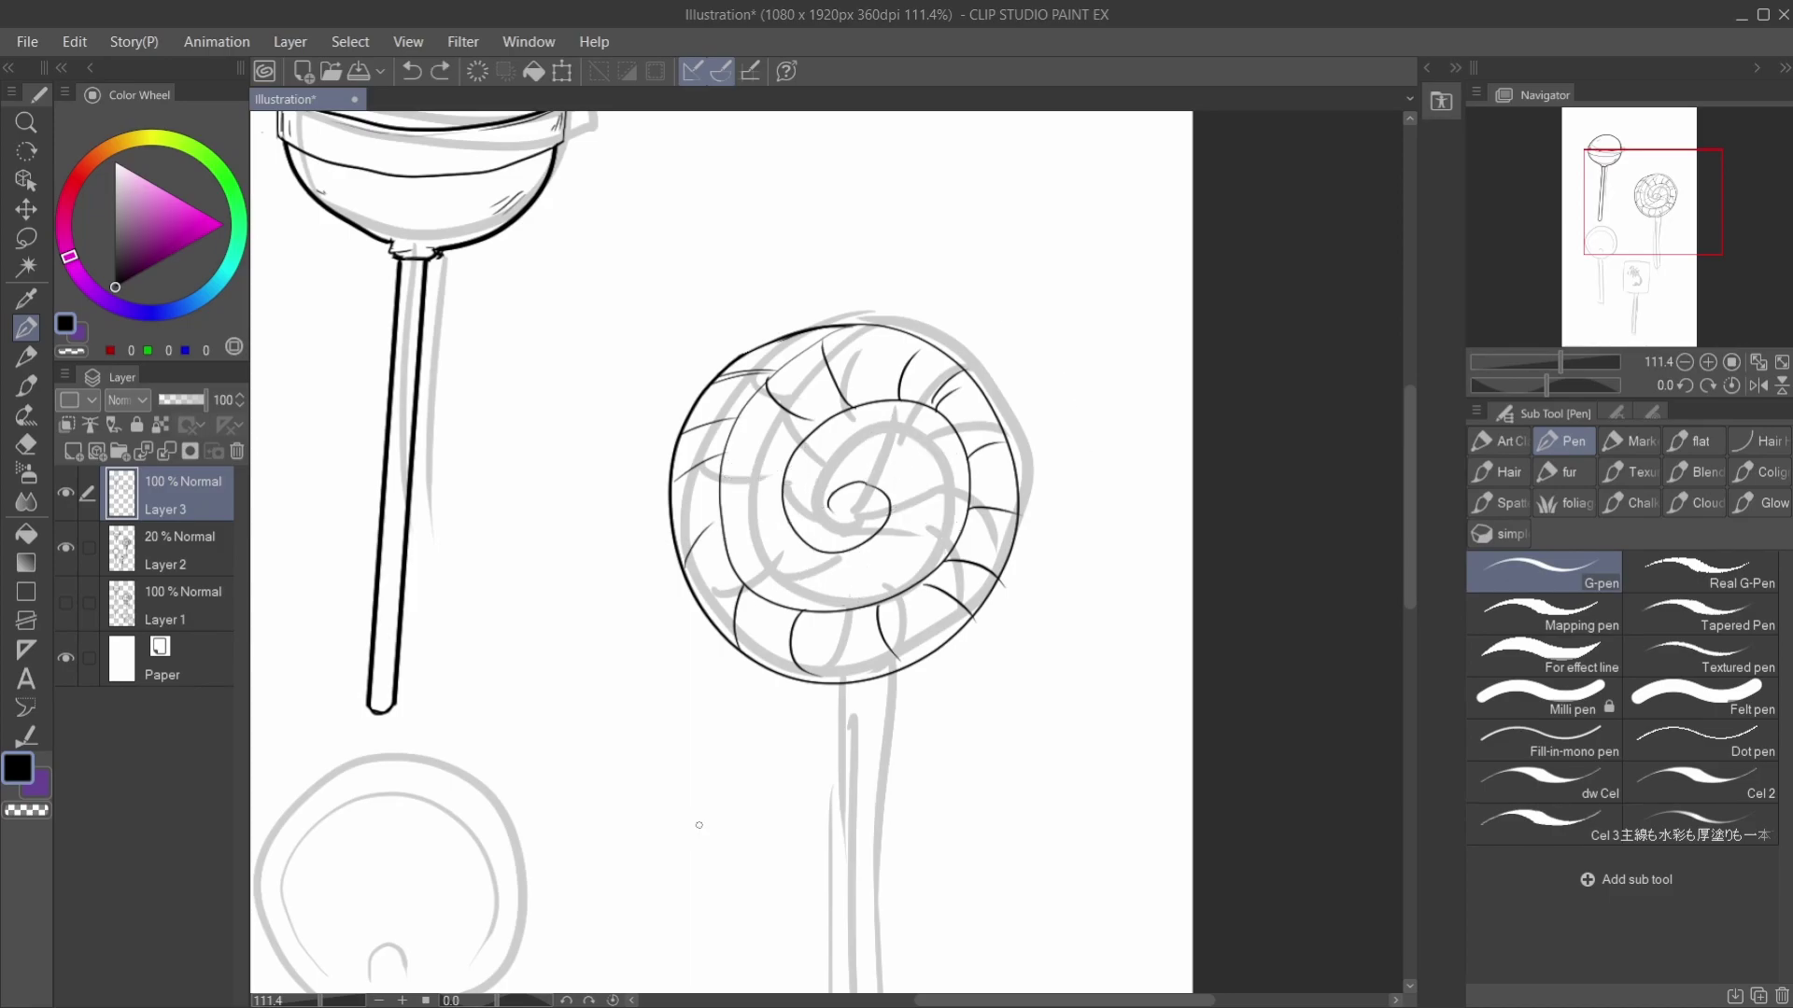
key("ctrl+z")
key("ctrl+z")
key("ctrl+z")
key("ctrl+z")
key("ctrl+z")
key("ctrl+z")
key("ctrl+z")
key("ctrl+z")
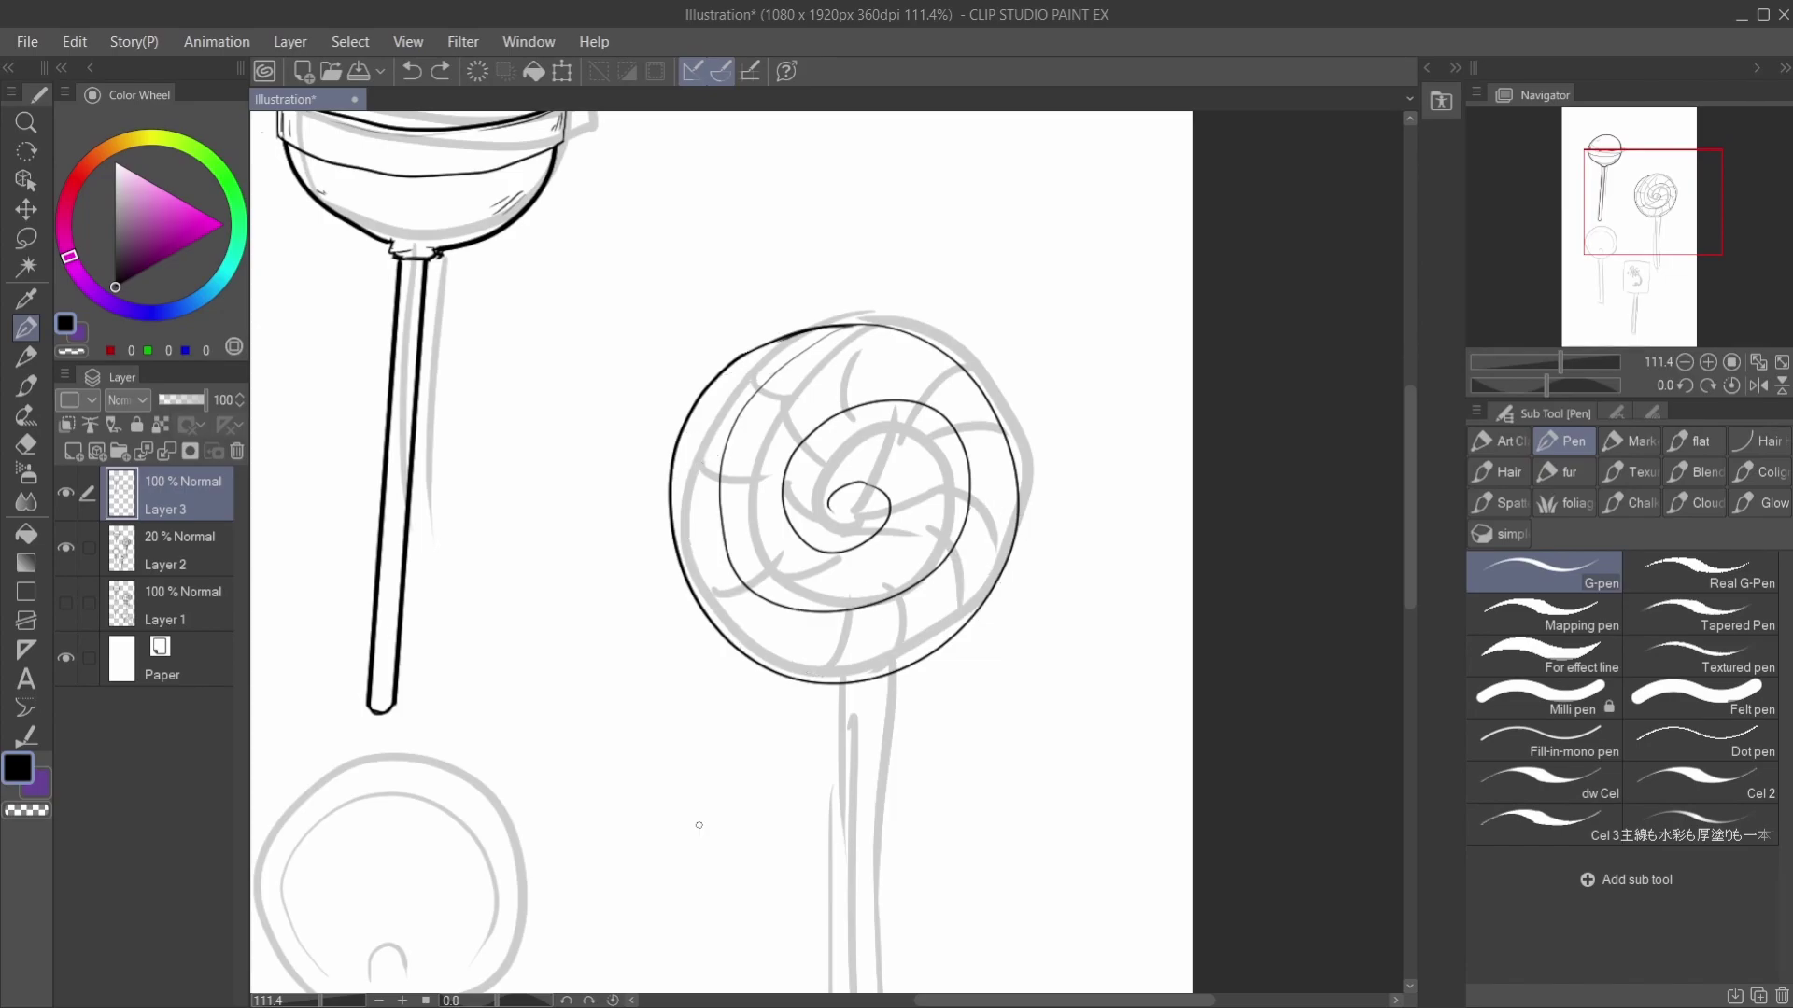
left_click_drag(1554, 362, 1553, 361)
left_click_drag(1642, 205, 1644, 245)
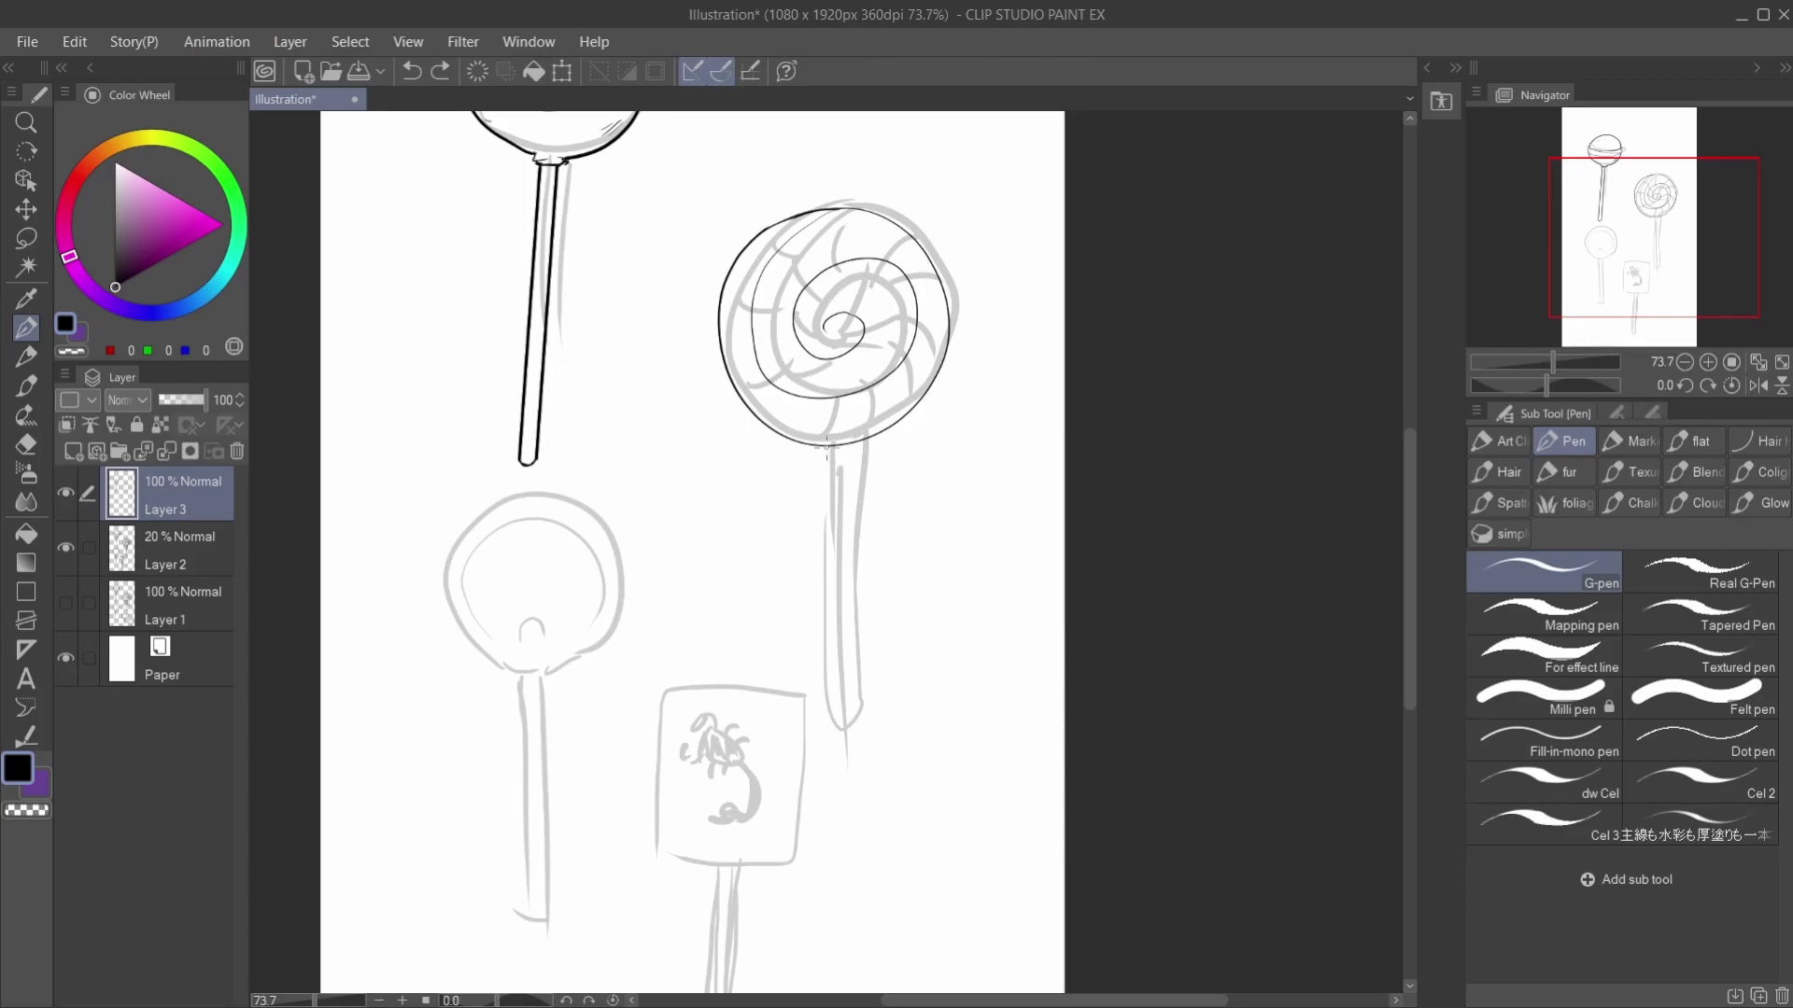
Step: Ink the left and right sides of the swirl lollipop's stick, retrying the right line
left_click_drag(829, 444, 818, 718)
left_click_drag(848, 444, 837, 716)
key("ctrl+z")
left_click_drag(839, 445, 830, 725)
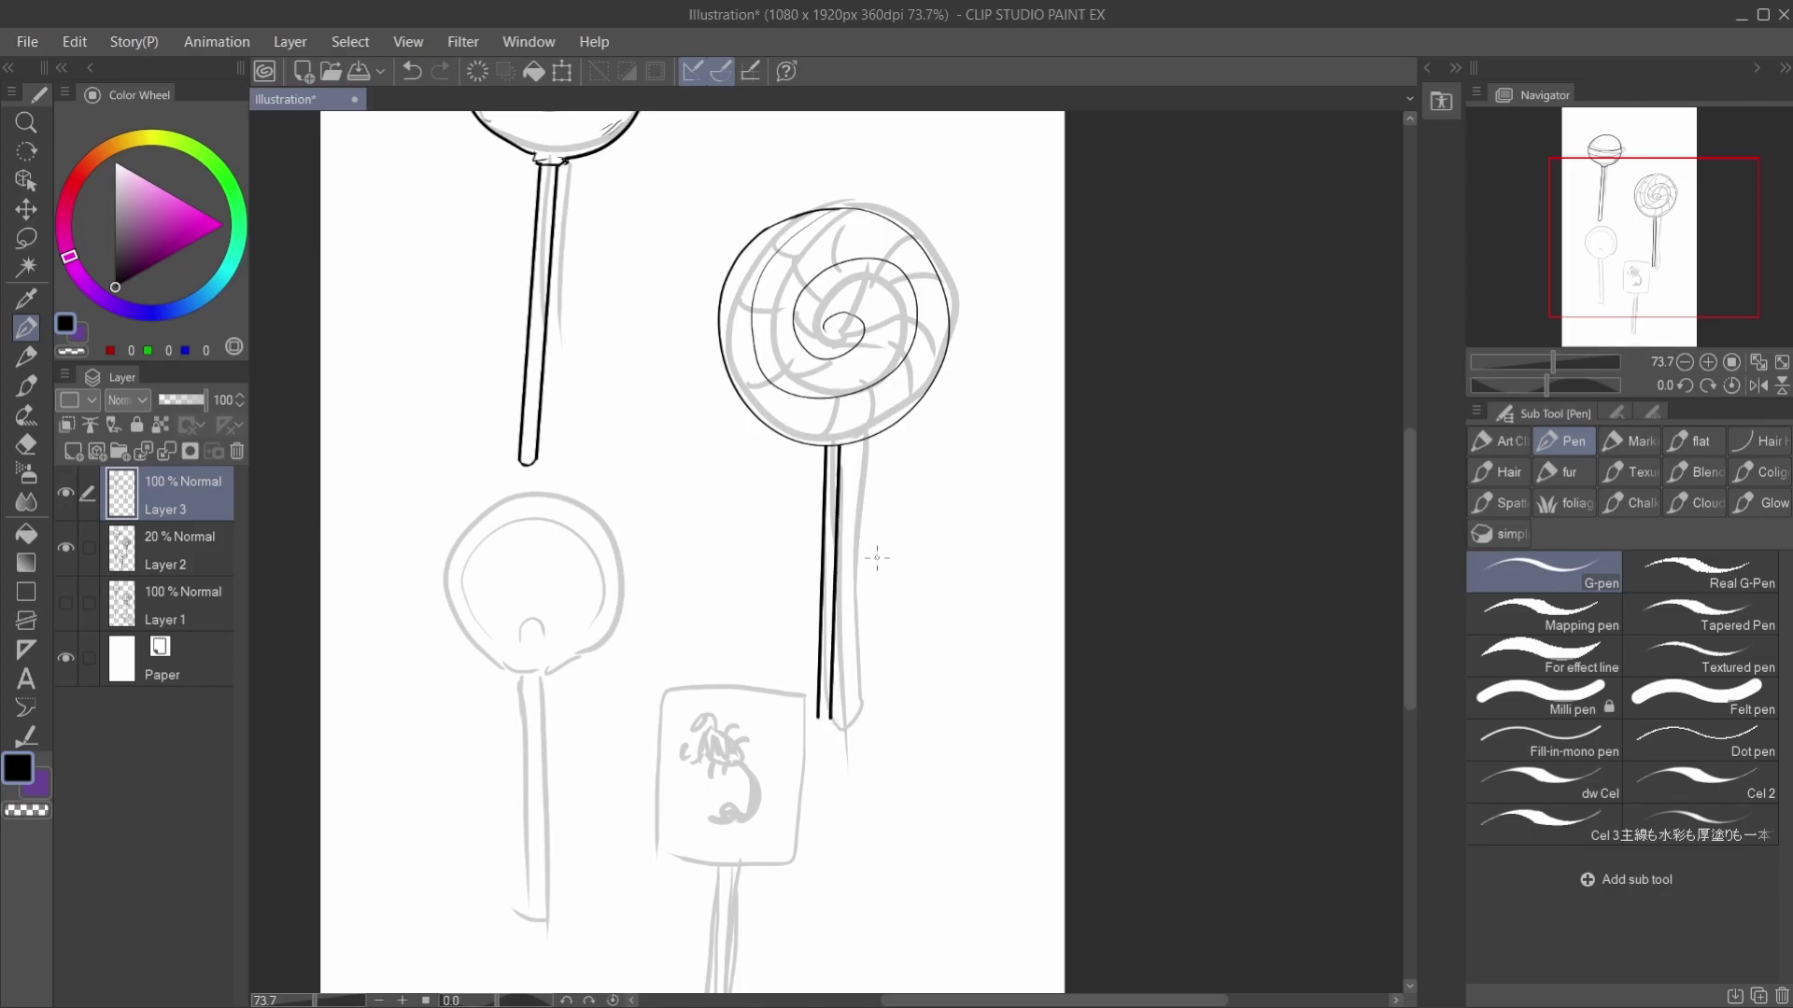
key("ctrl+z")
key("ctrl+z")
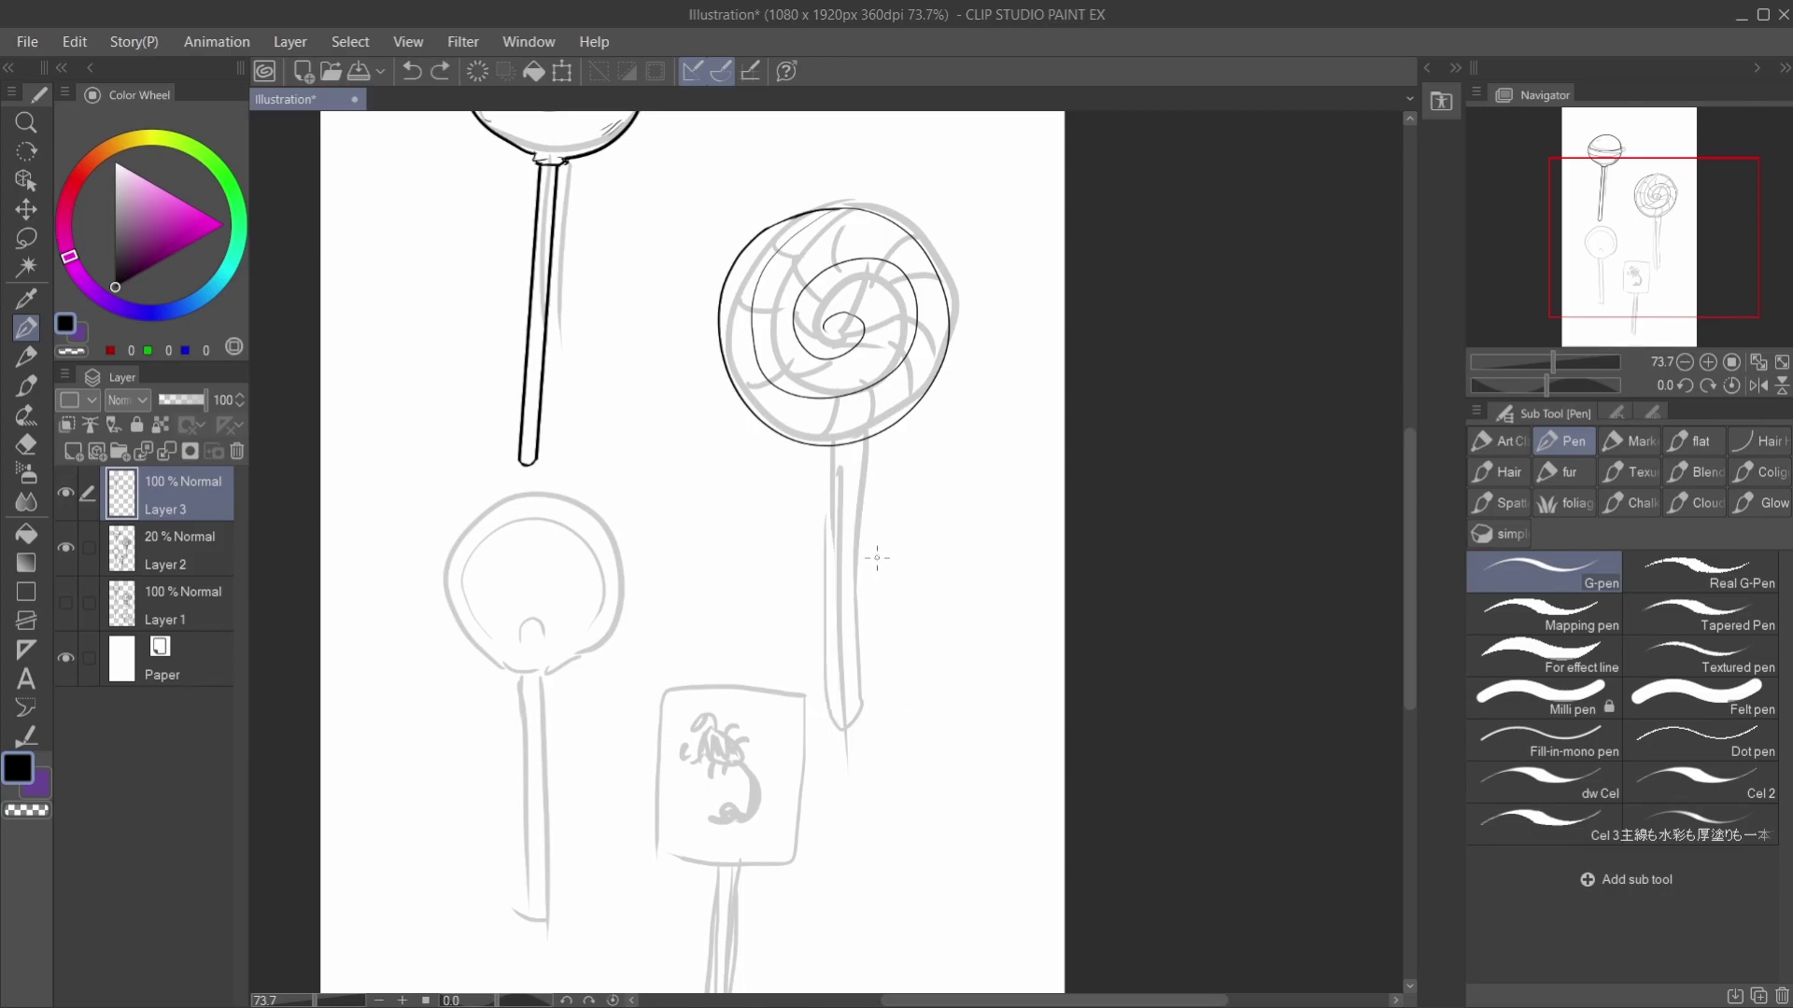
left_click_drag(829, 455, 825, 716)
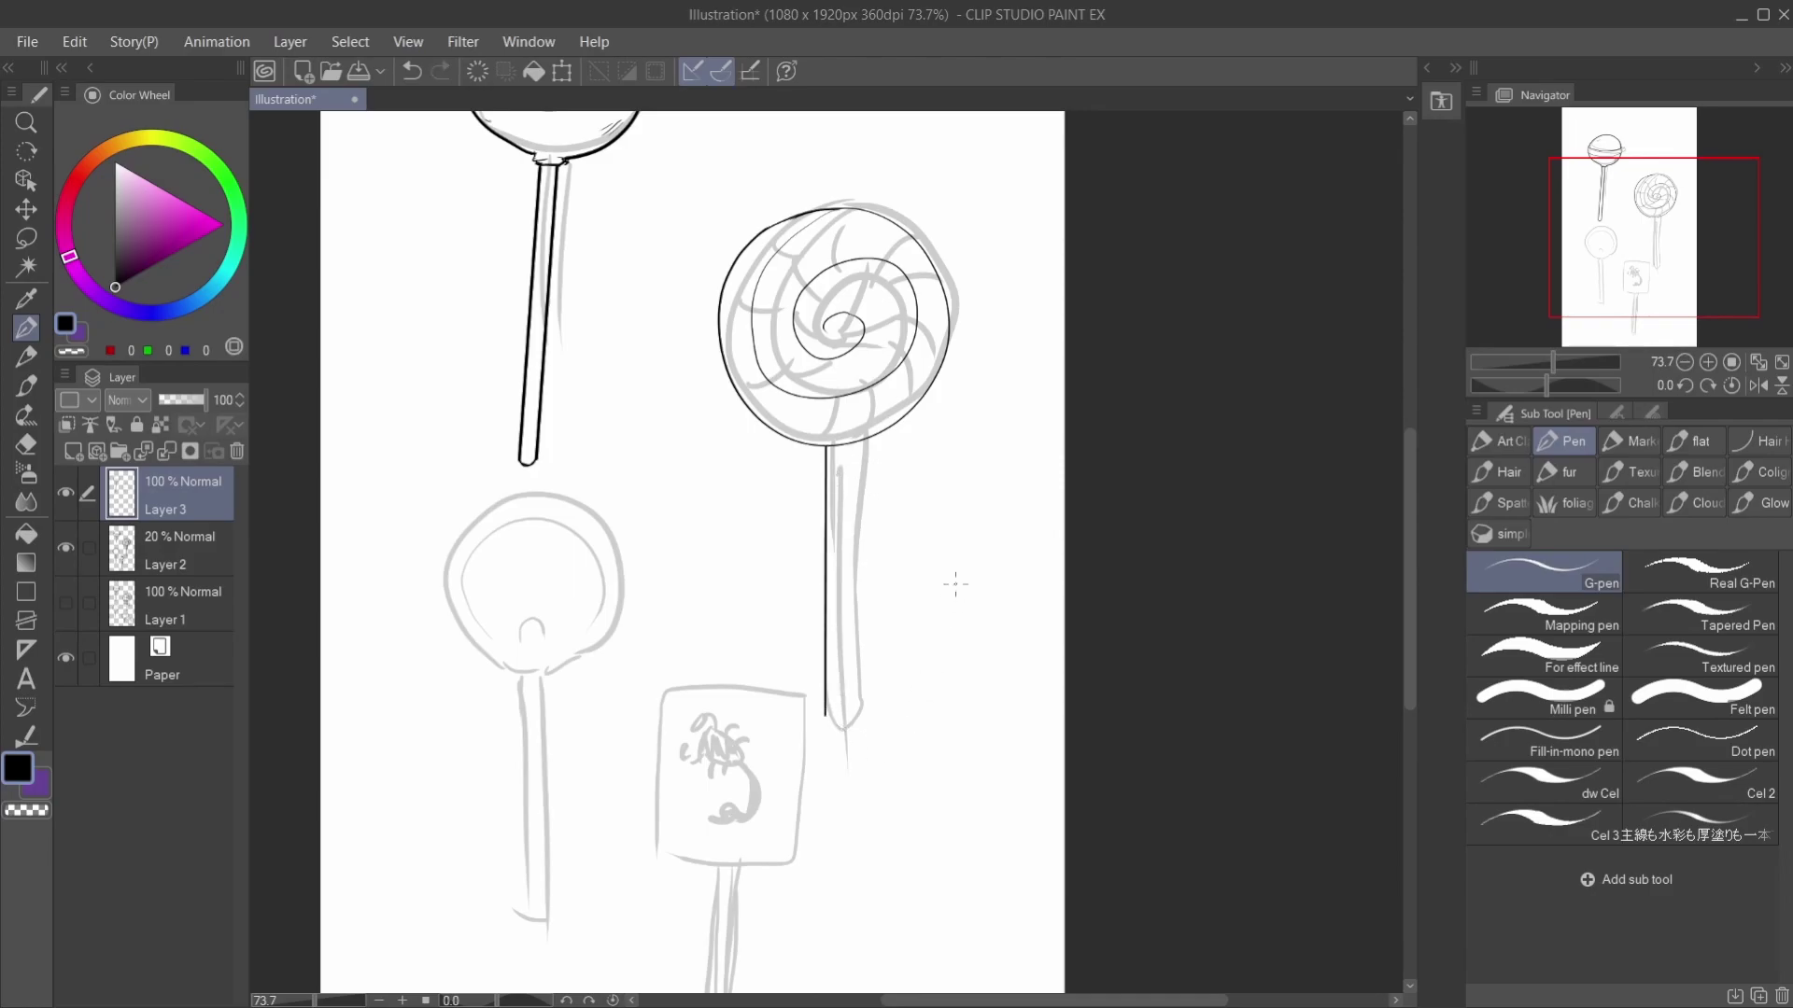
left_click_drag(846, 451, 842, 728)
key("ctrl+z")
left_click_drag(836, 444, 836, 716)
Step: Start a Lasso selection around the inked stick
key("m")
left_click_drag(1550, 364, 1559, 363)
mouse_move(812, 425)
left_mouse_down()
mouse_move(885, 449)
mouse_move(937, 640)
mouse_move(838, 812)
mouse_move(809, 760)
mouse_move(798, 439)
left_mouse_up()
Step: Shift the selected stick slightly right and up, confirm, and deselect
left_click(918, 848)
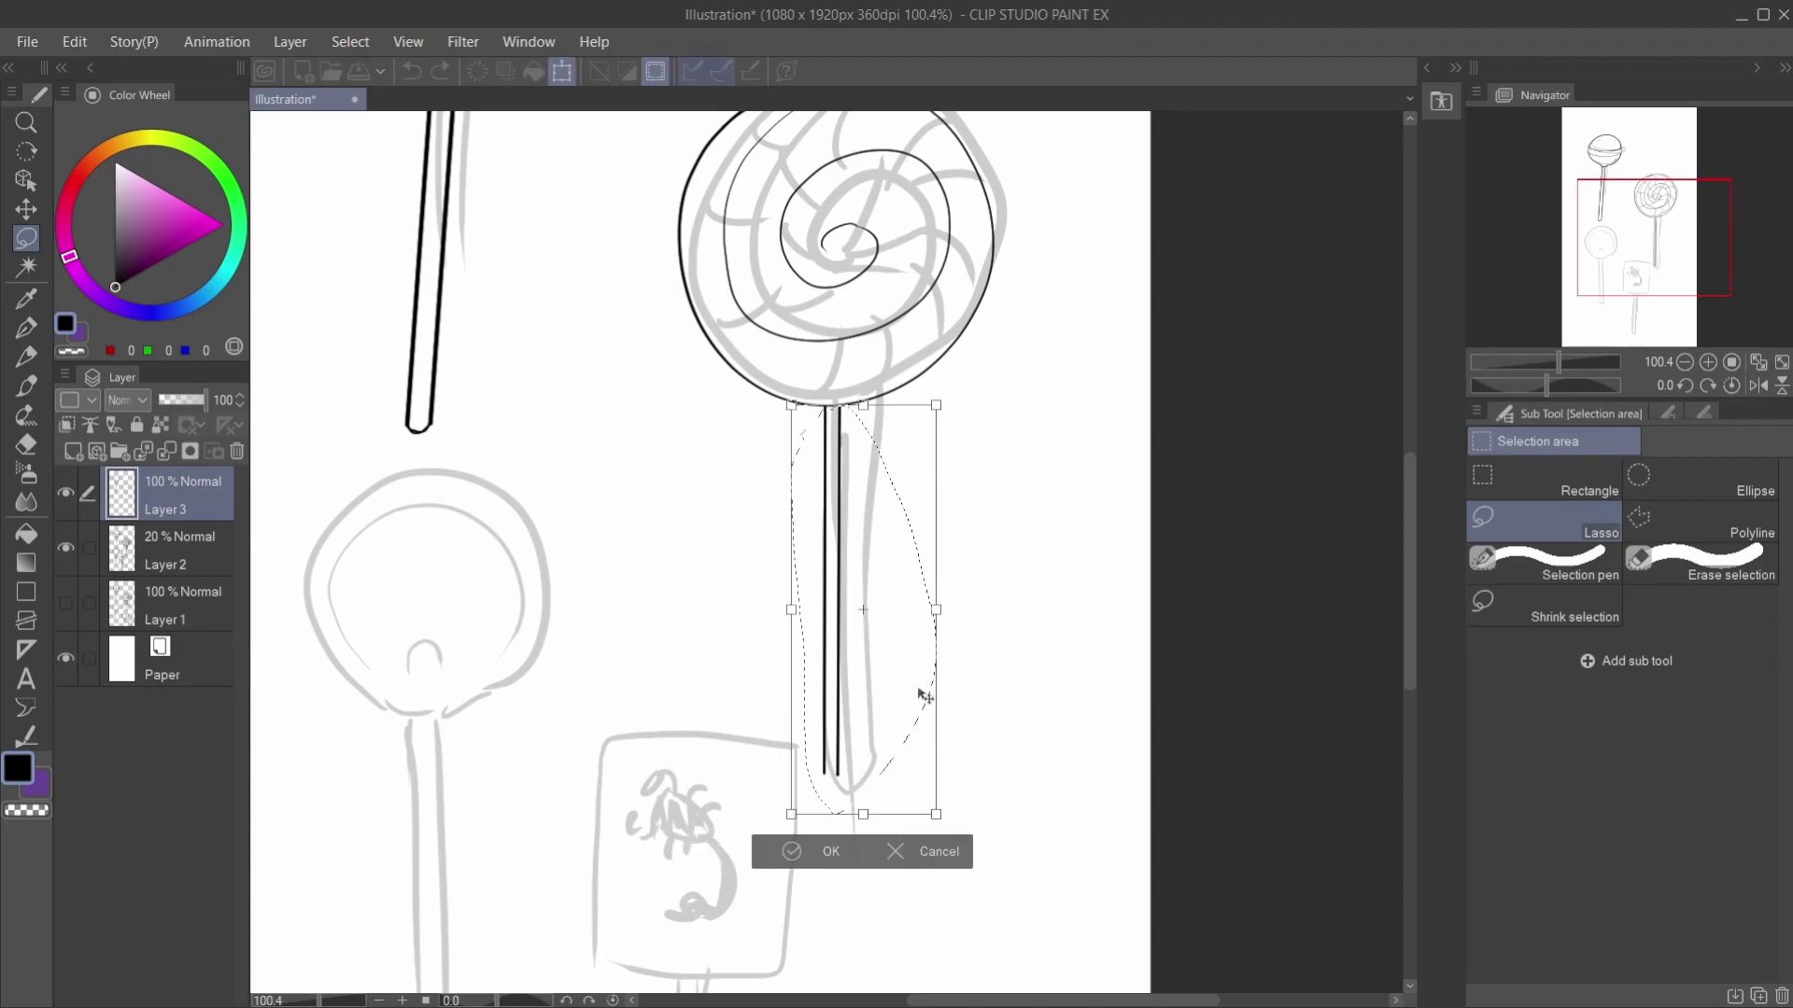
left_click_drag(871, 583, 881, 579)
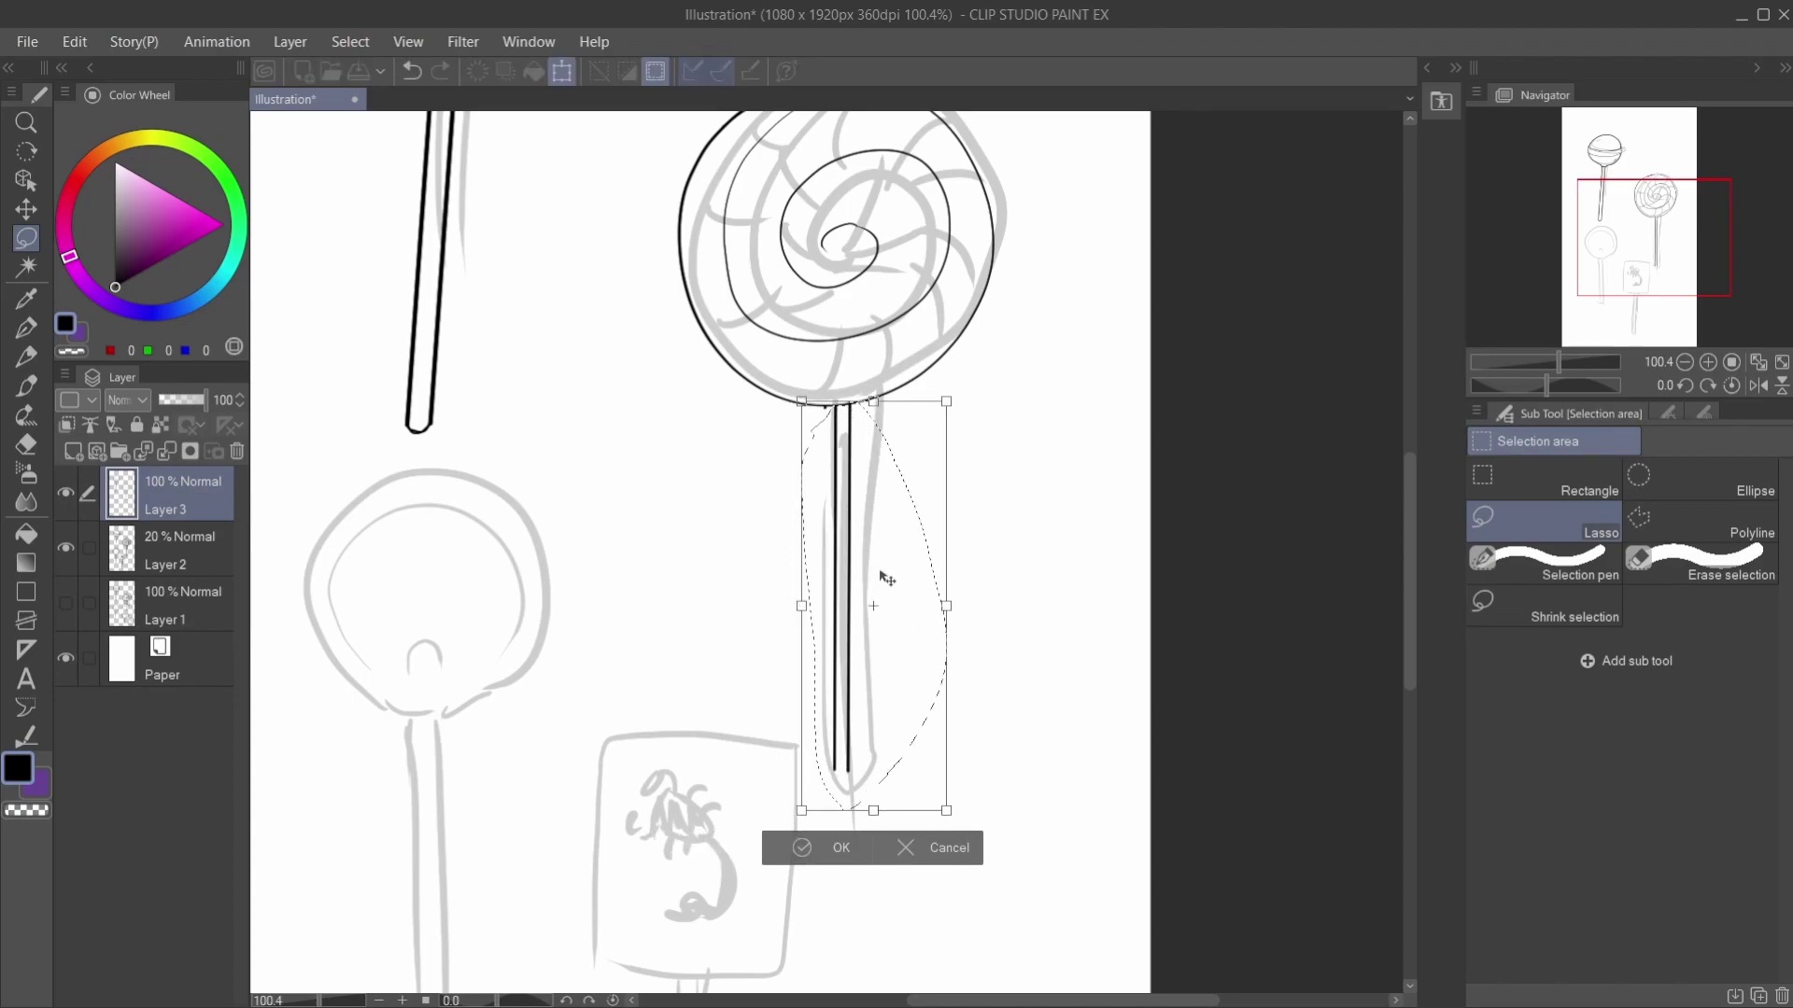
left_click(801, 847)
left_click(671, 845)
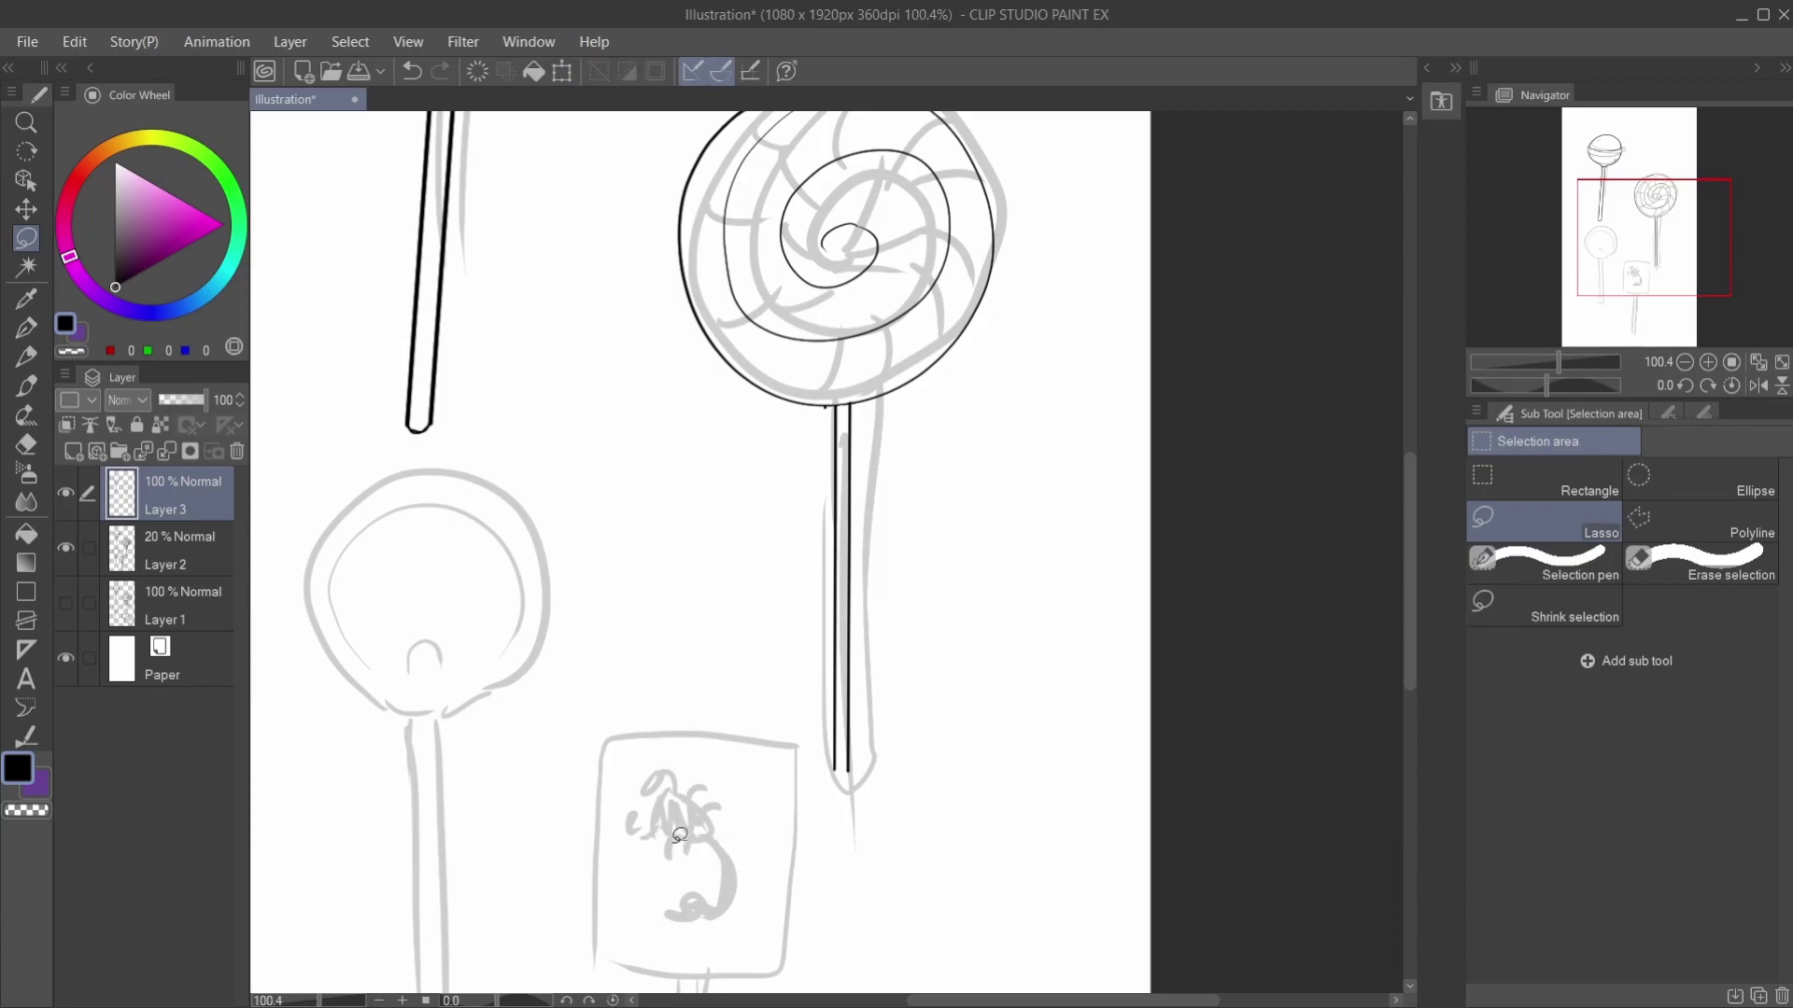
left_click(26, 444)
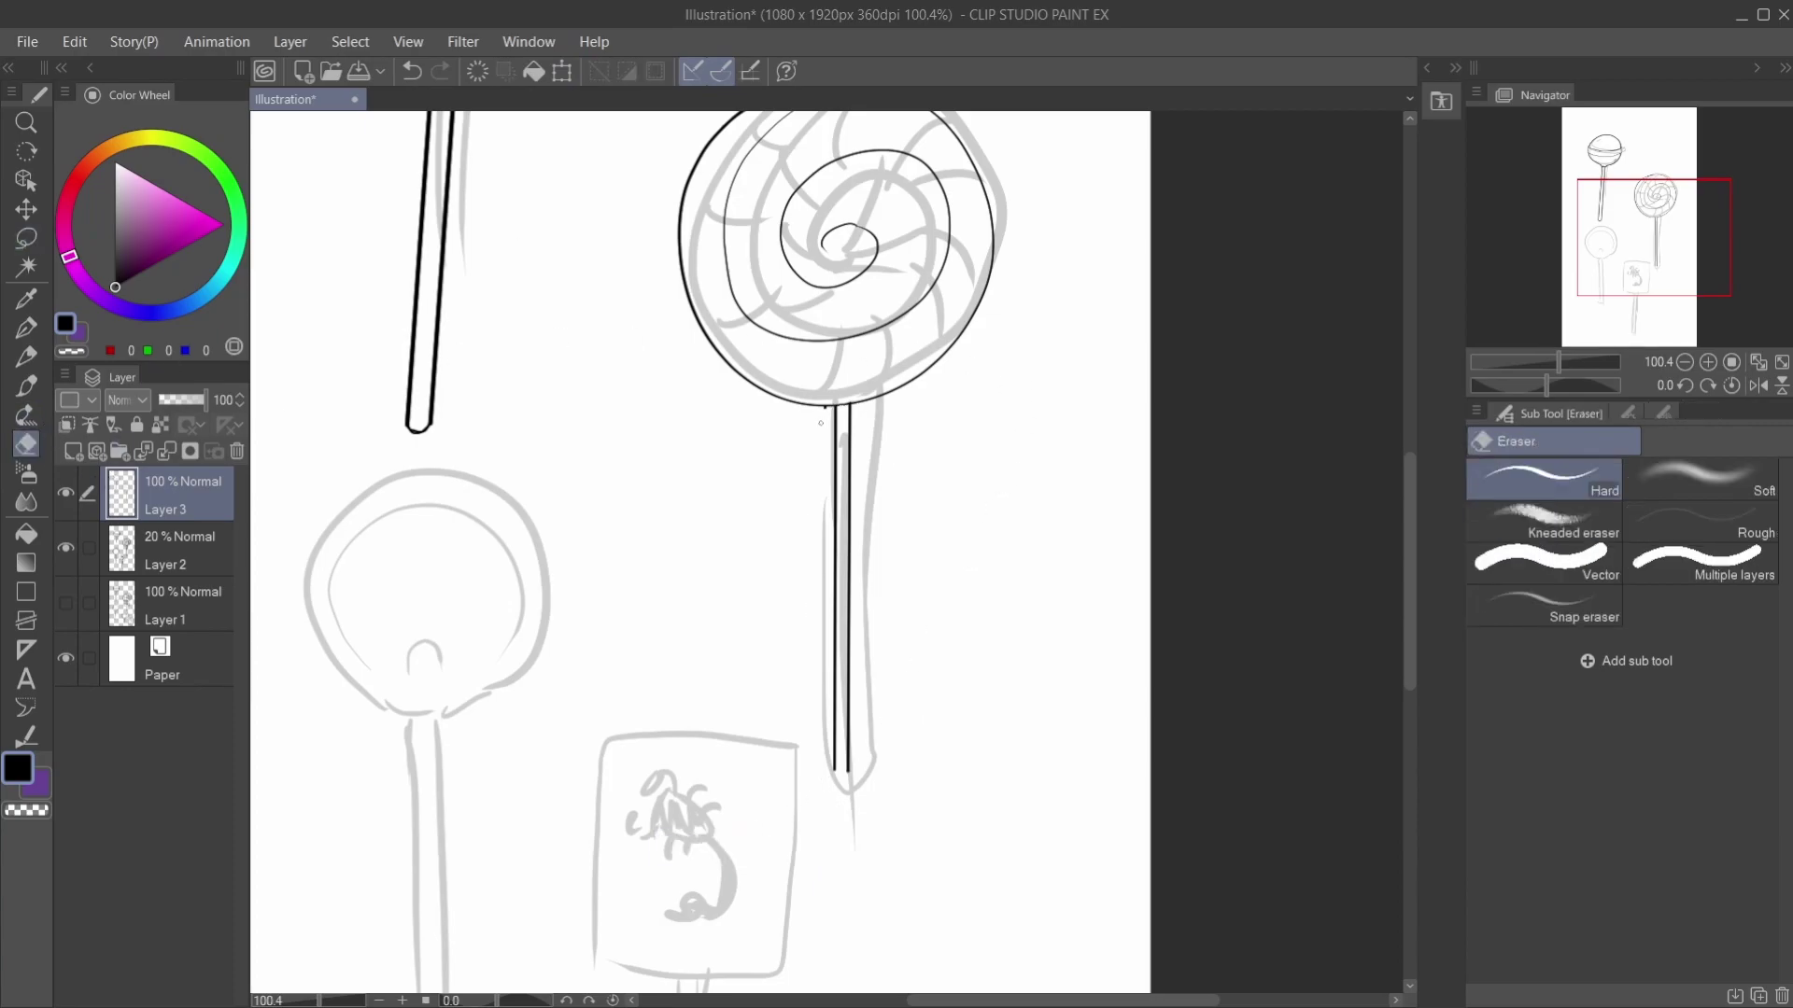
Step: Close off the bottom end of the stick with a short G-pen stroke
left_click(26, 327)
left_click_drag(833, 770, 848, 767)
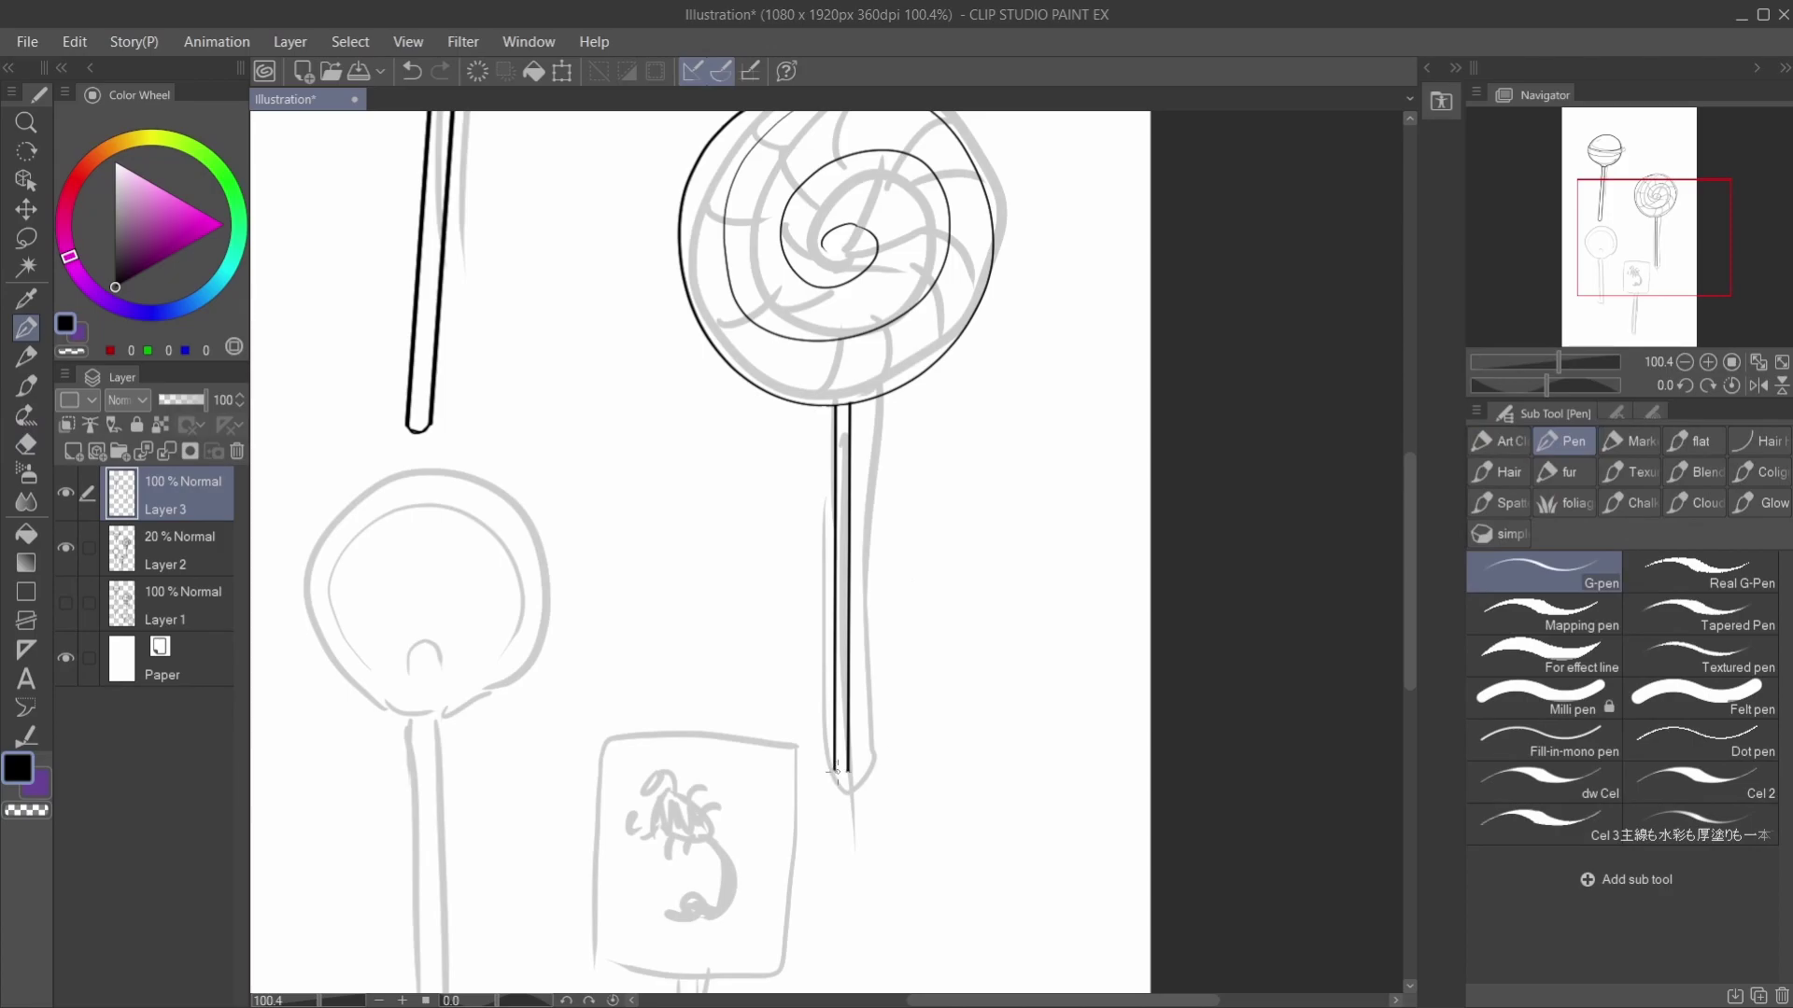
key("ctrl+z")
left_click_drag(835, 771, 849, 770)
Step: On a new layer, draw a bow with knot, loops, fold line and a hanging ribbon tail
mouse_move(1557, 361)
left_mouse_down()
mouse_move(1538, 360)
mouse_move(1568, 363)
left_mouse_up()
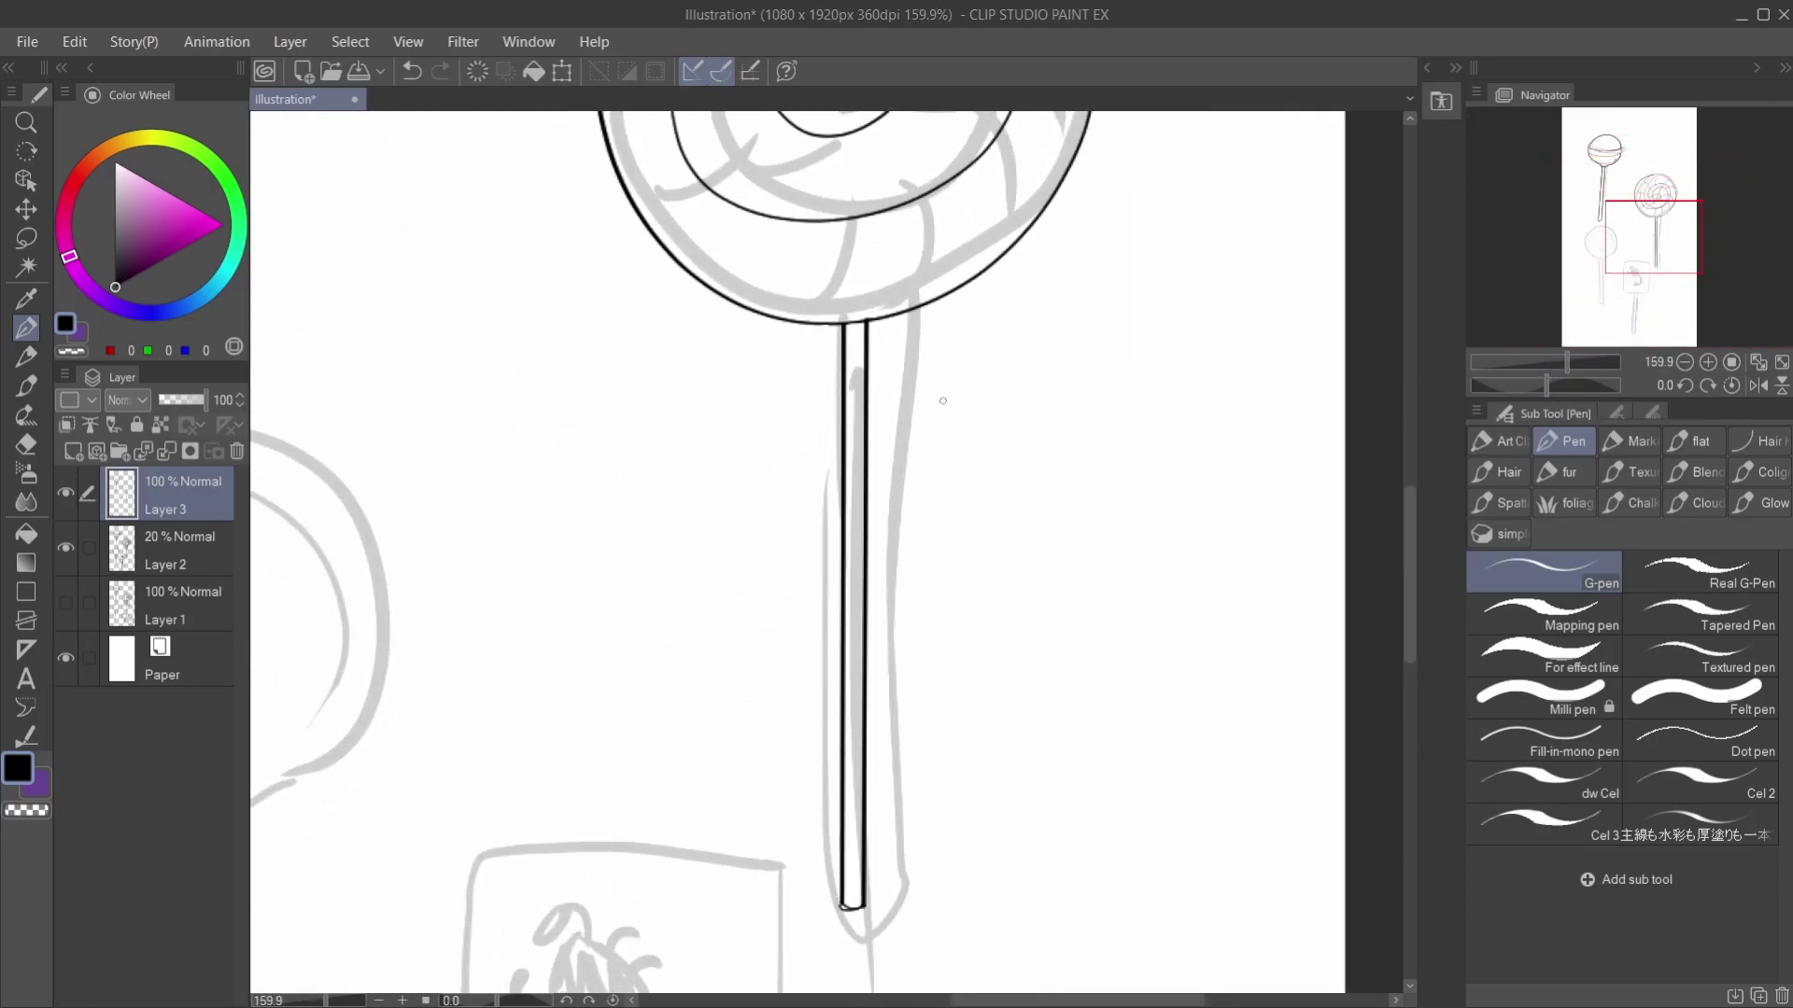
left_click(78, 452)
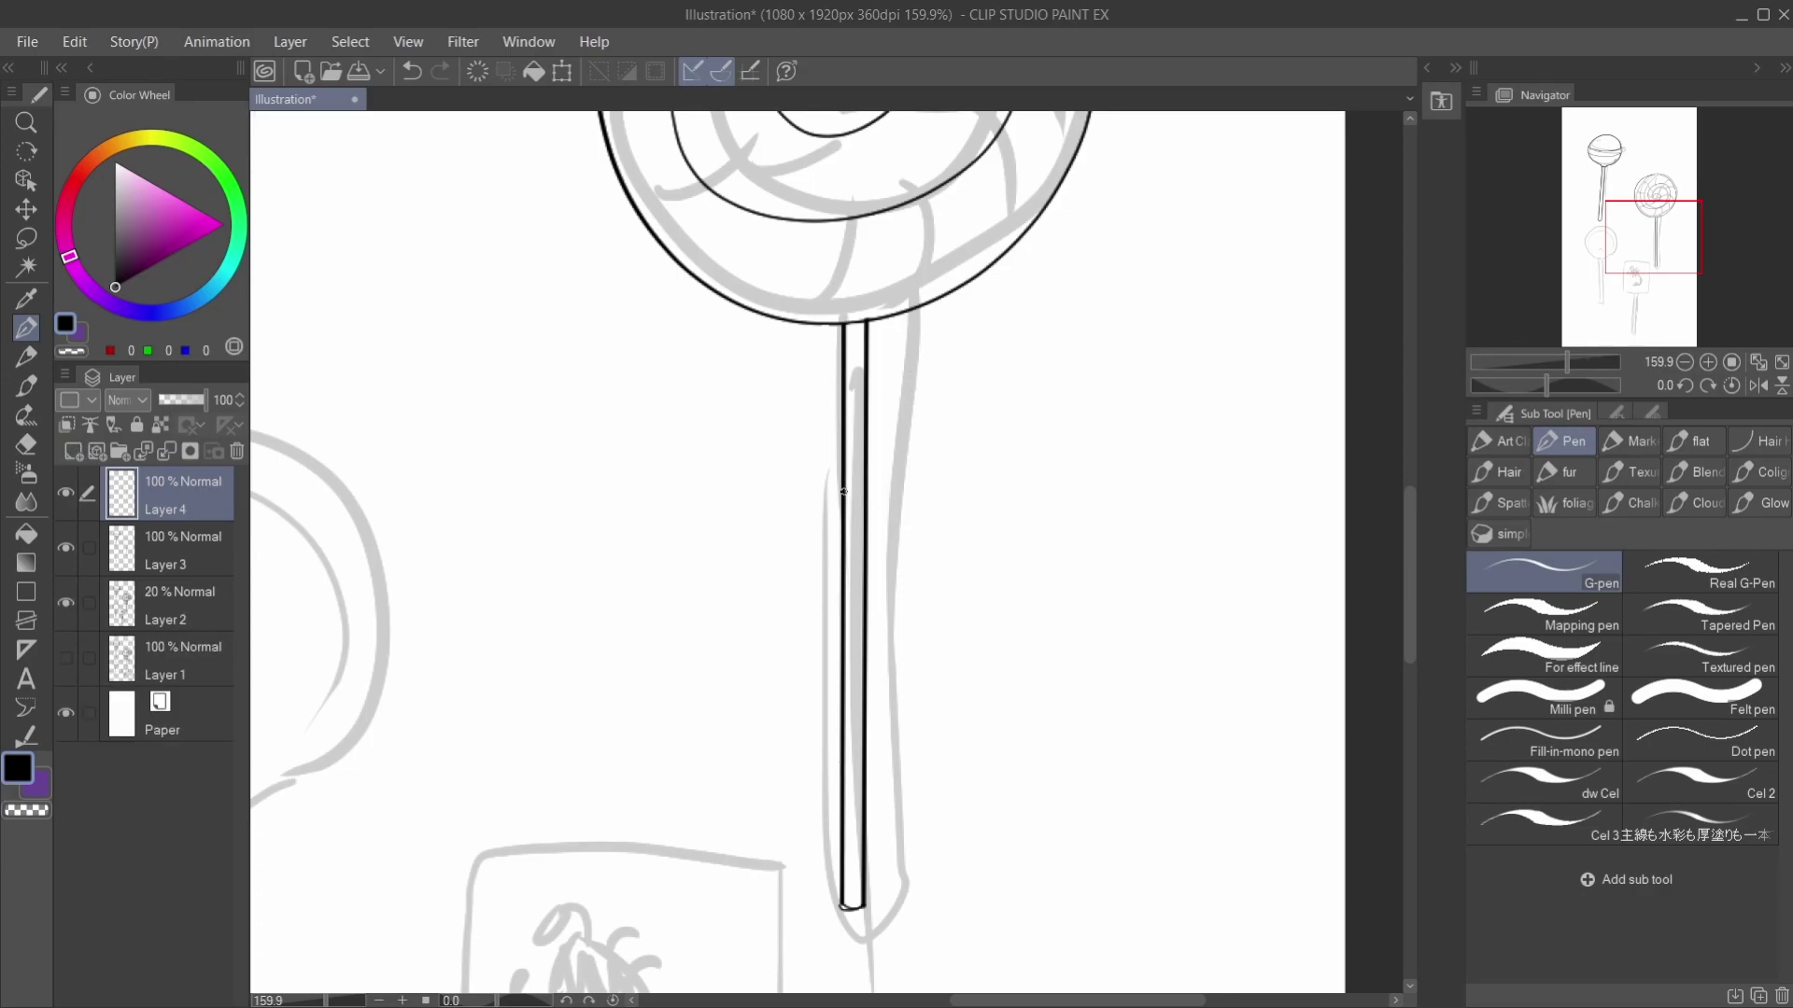
mouse_move(843, 488)
left_mouse_down()
mouse_move(872, 469)
mouse_move(874, 512)
mouse_move(839, 509)
mouse_move(841, 473)
left_mouse_up()
key("ctrl+z")
mouse_move(839, 433)
left_mouse_down()
mouse_move(840, 462)
mouse_move(868, 463)
mouse_move(871, 434)
mouse_move(839, 434)
left_mouse_up()
mouse_move(876, 432)
left_mouse_down()
mouse_move(934, 394)
mouse_move(895, 490)
mouse_move(916, 409)
mouse_move(942, 483)
mouse_move(786, 426)
mouse_move(750, 484)
mouse_move(923, 437)
mouse_move(875, 455)
mouse_move(934, 409)
left_mouse_up()
key("ctrl+z")
key("ctrl+z")
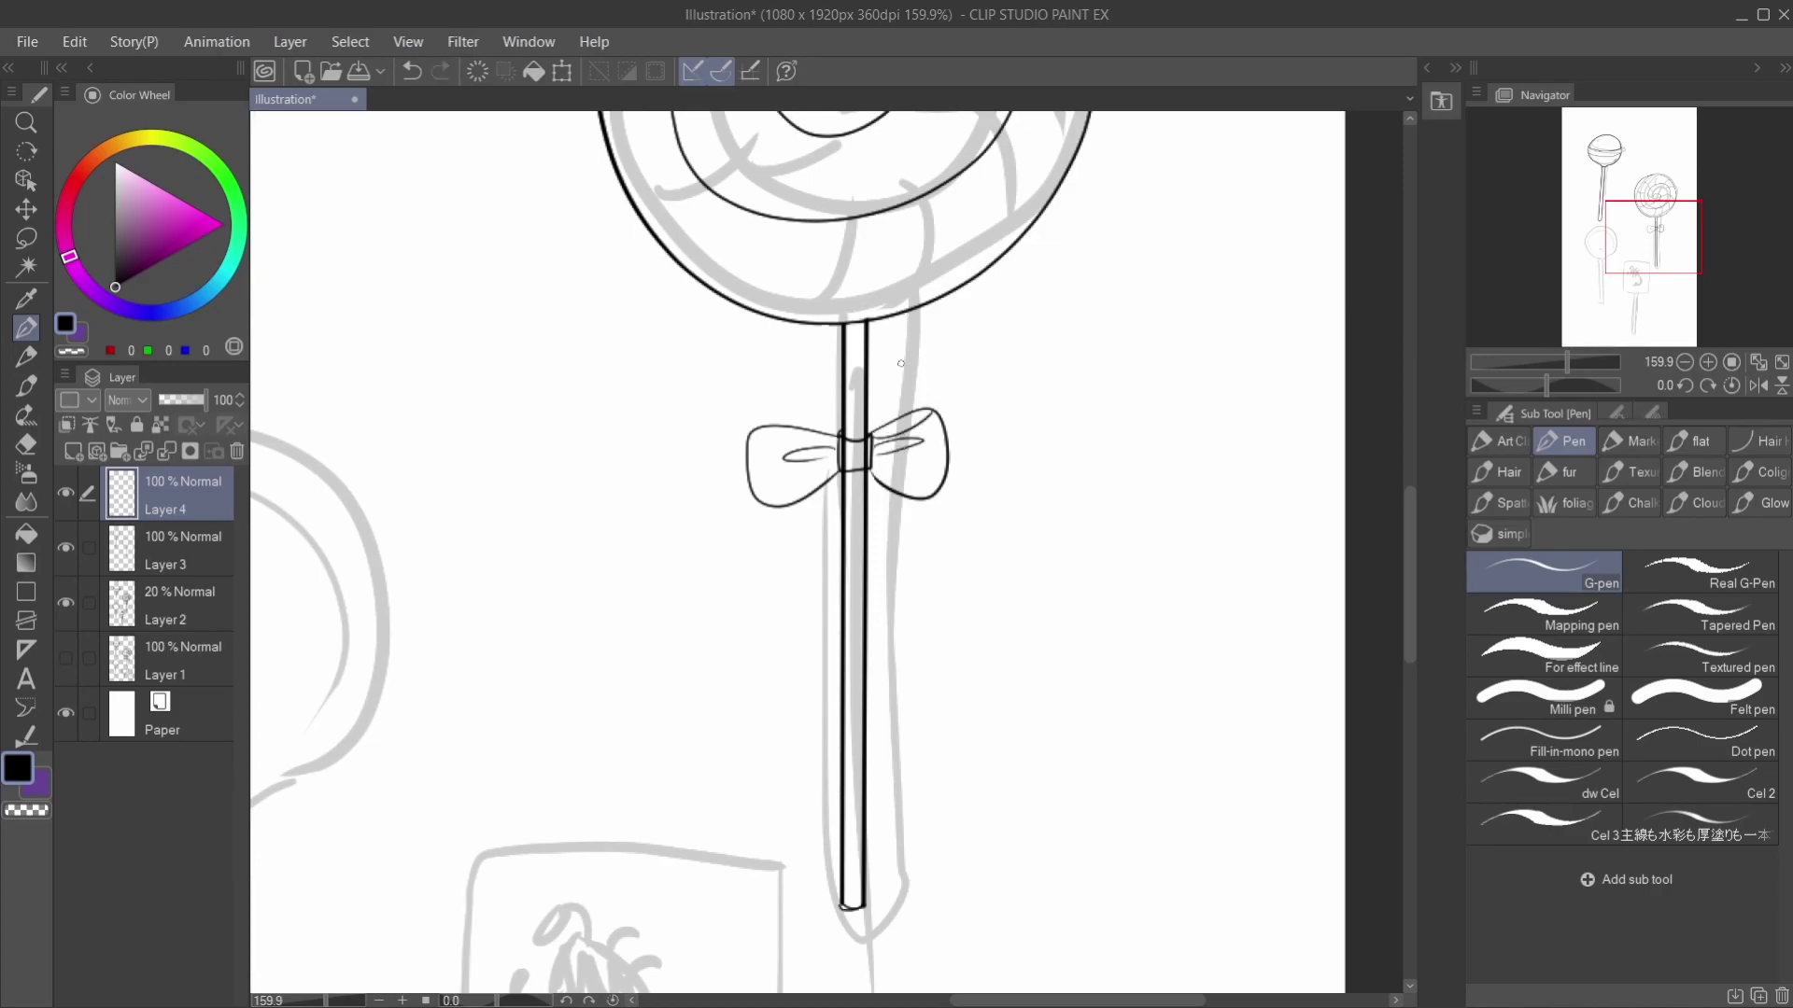
left_click_drag(836, 437, 749, 436)
mouse_move(840, 470)
left_mouse_down()
mouse_move(786, 566)
mouse_move(798, 582)
mouse_move(835, 533)
mouse_move(893, 518)
mouse_move(926, 565)
mouse_move(886, 556)
mouse_move(851, 479)
left_mouse_up()
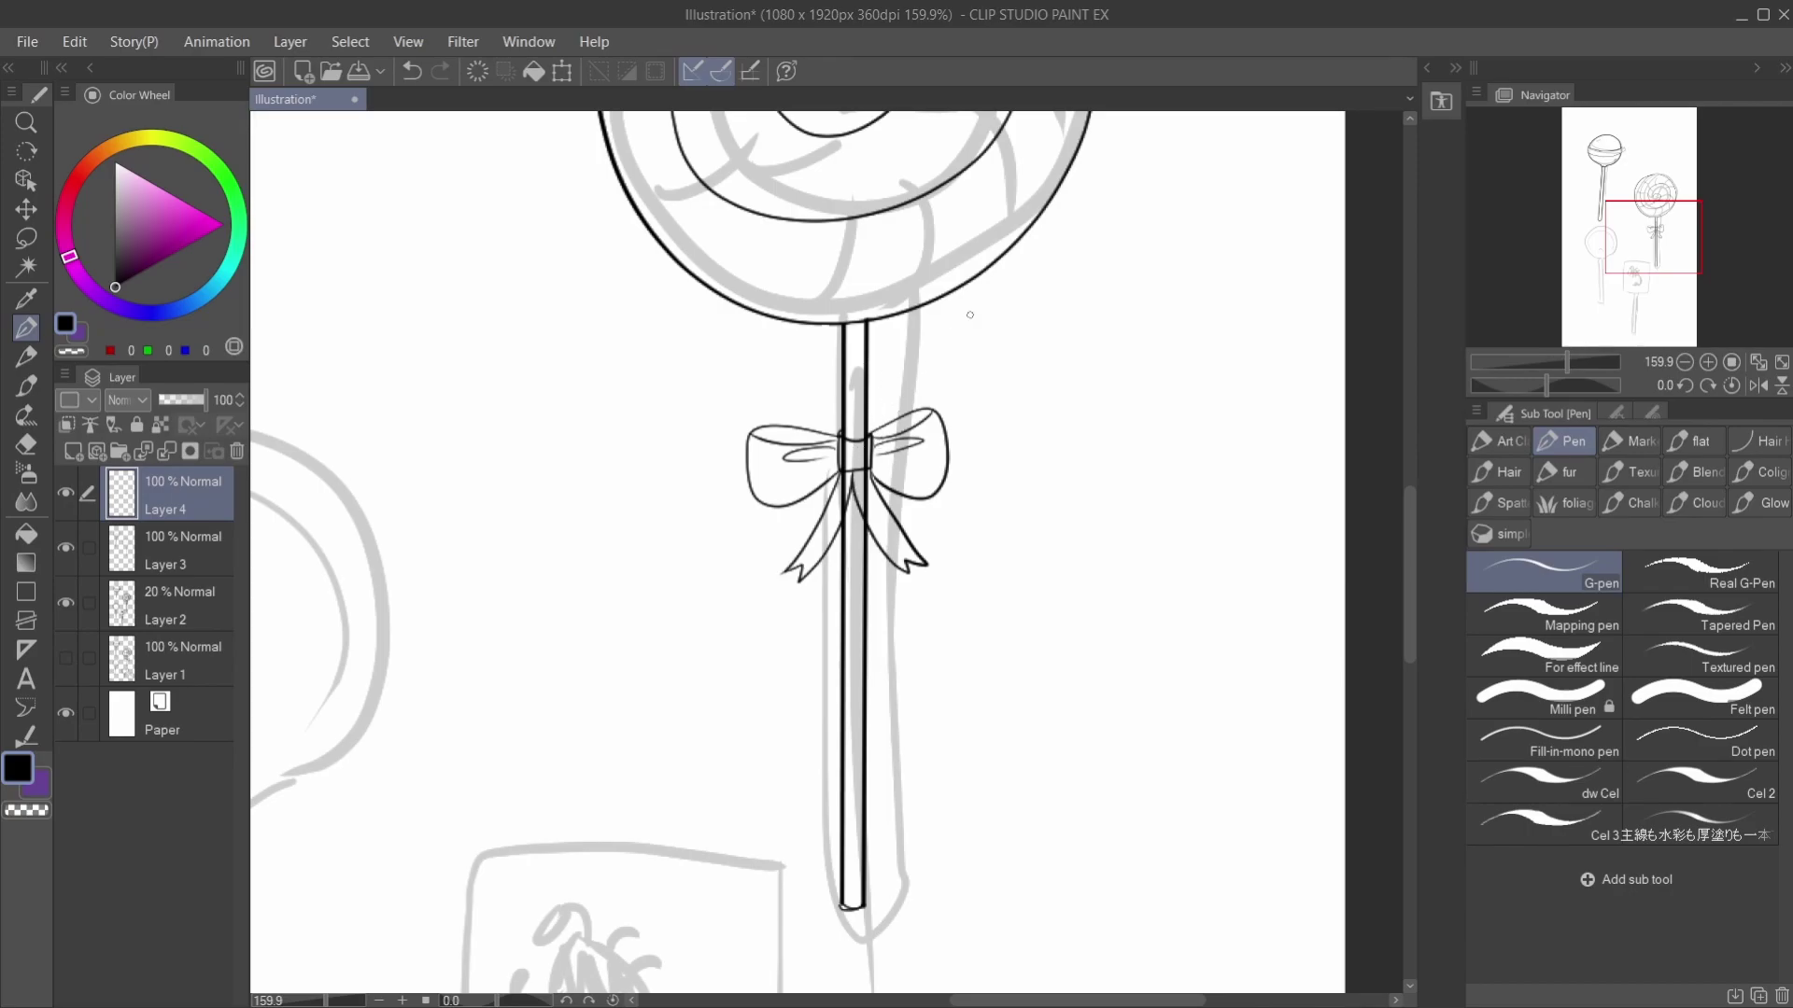
Step: Erase the stick lines inside the knot on Layer 3
left_click(130, 549)
left_click(26, 445)
mouse_move(869, 451)
left_mouse_down()
mouse_move(838, 452)
mouse_move(868, 464)
mouse_move(841, 500)
mouse_move(849, 458)
mouse_move(866, 495)
left_mouse_up()
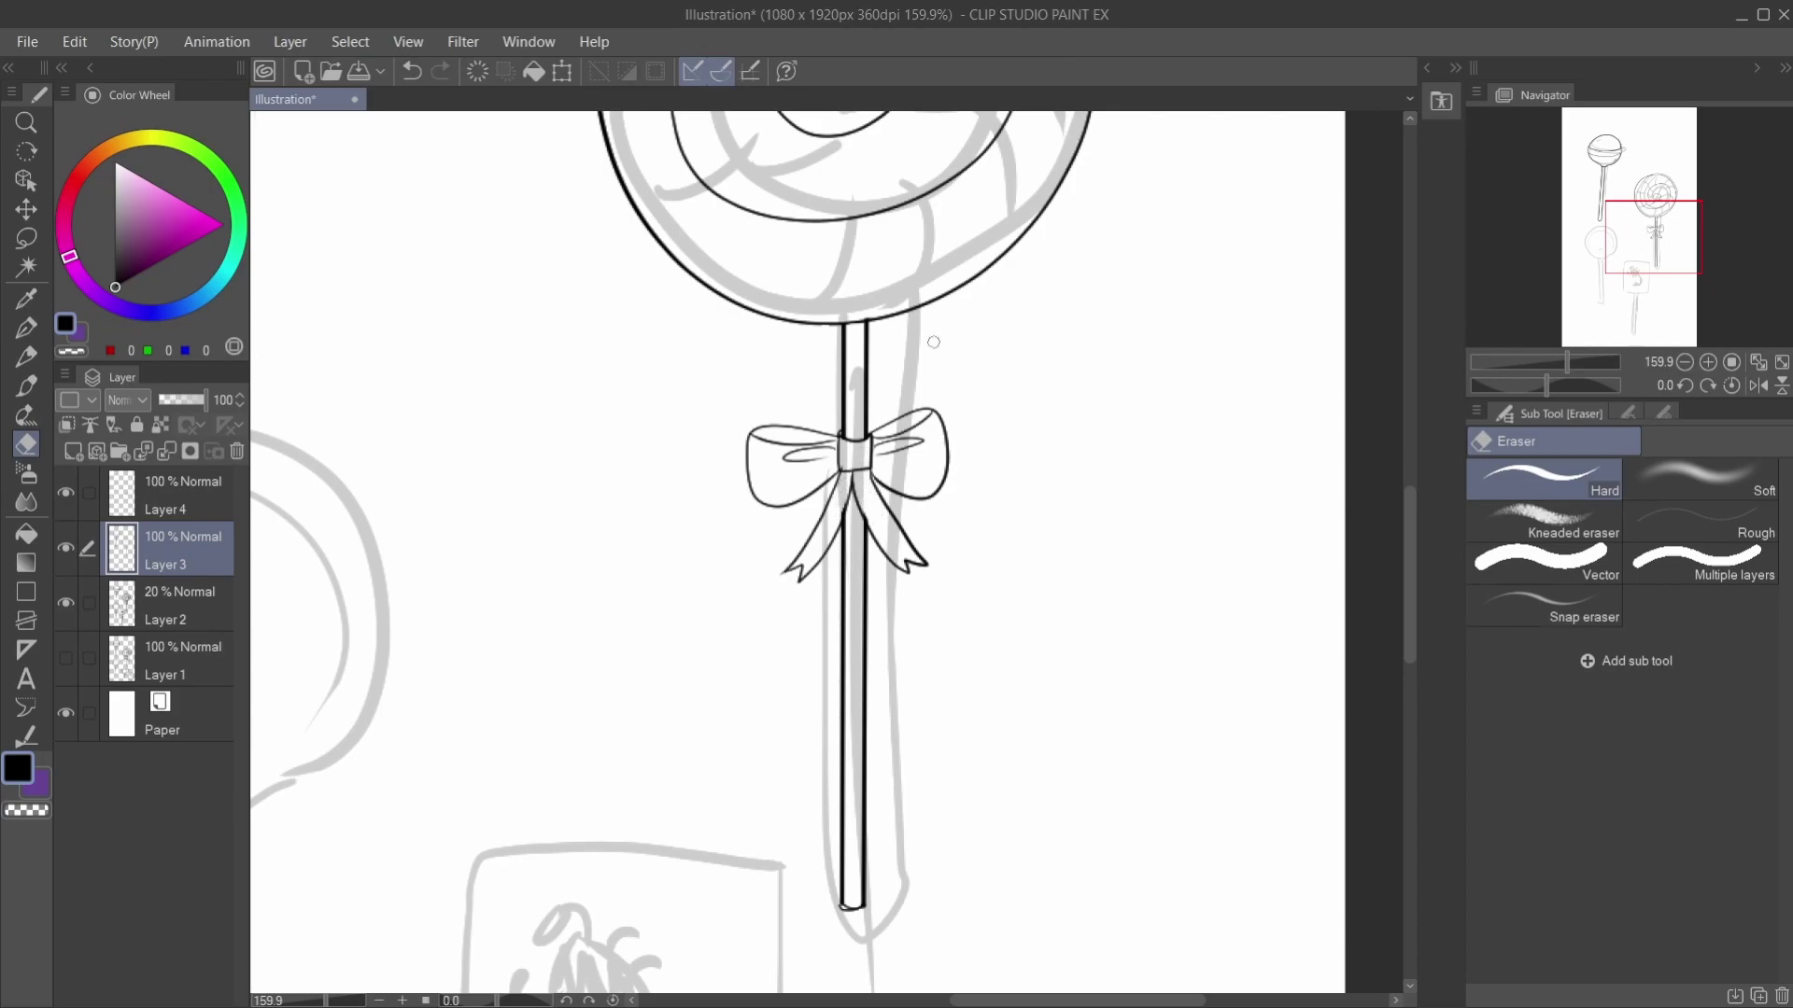
Step: Zoom in on the bow and erase the inner line in its right loop on Layer 4
mouse_move(1566, 360)
left_mouse_down()
mouse_move(1544, 360)
mouse_move(1569, 361)
left_mouse_up()
left_click_drag(1627, 225, 1635, 216)
left_click(114, 512)
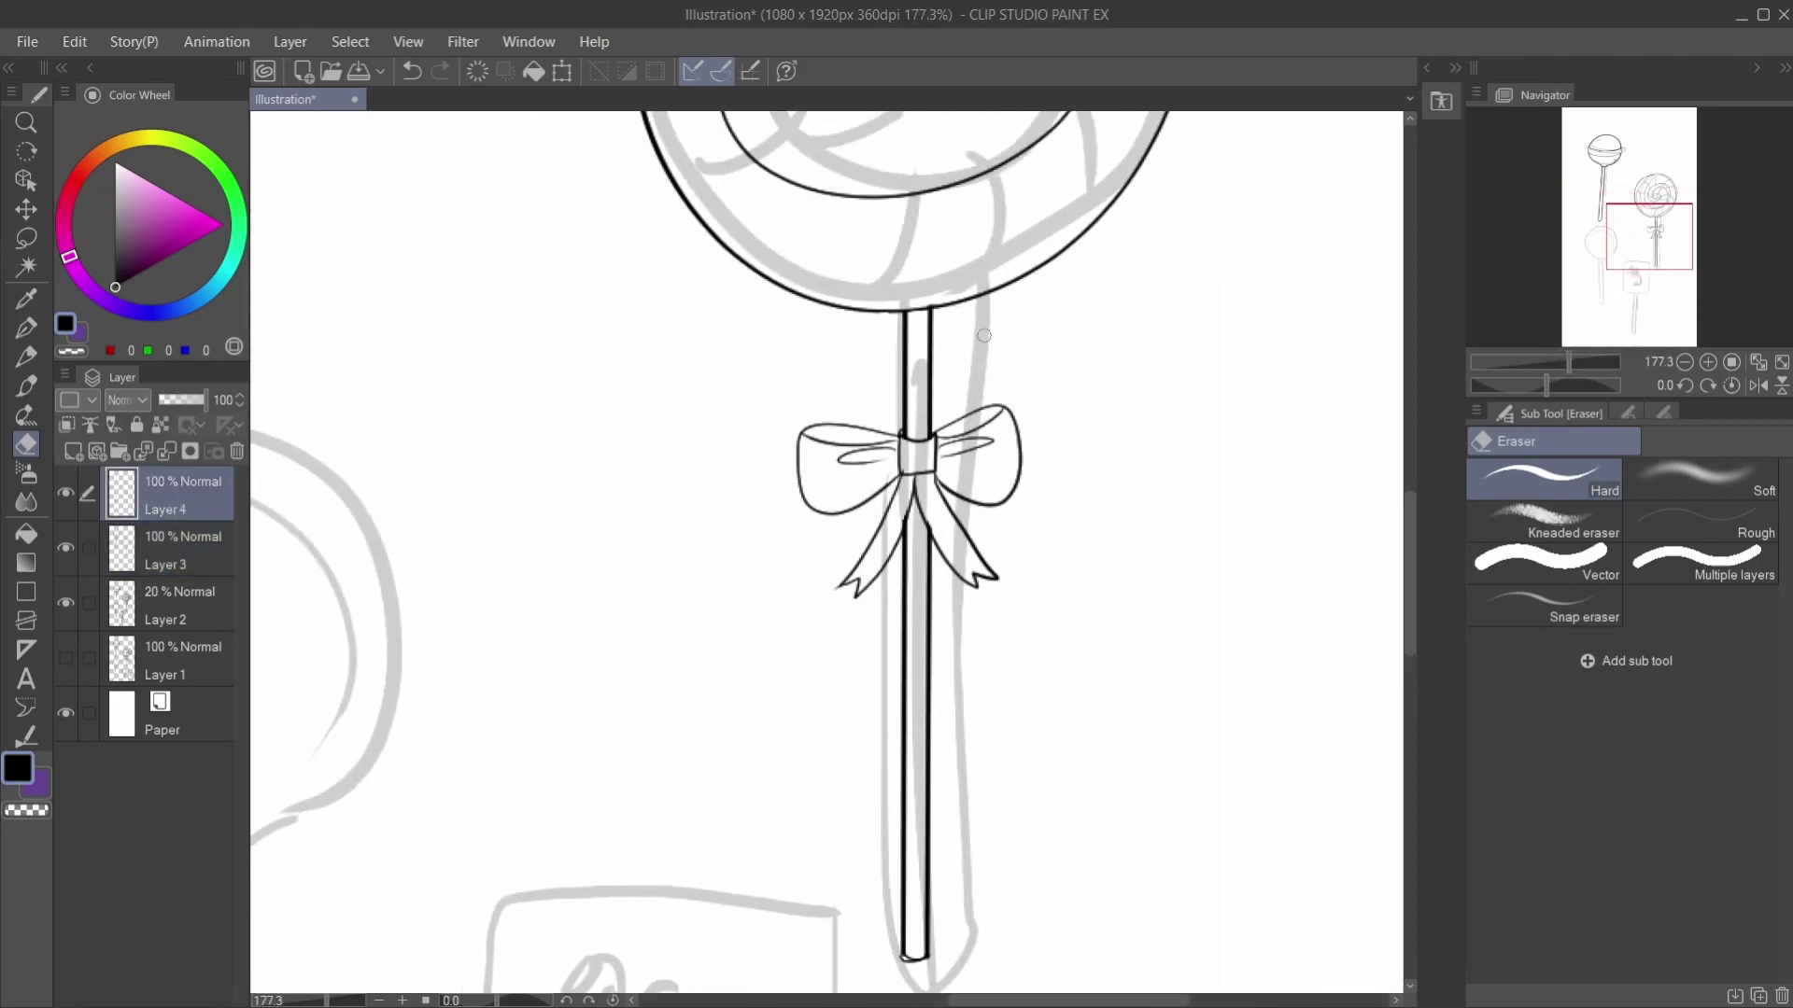
mouse_move(970, 451)
left_mouse_down()
mouse_move(980, 437)
mouse_move(941, 458)
mouse_move(835, 458)
mouse_move(891, 450)
mouse_move(874, 468)
left_mouse_up()
Step: Draw a curved fold inside the bow's left loop, discarding trial right-loop strokes
left_click(27, 327)
mouse_move(937, 453)
left_mouse_down()
mouse_move(995, 459)
mouse_move(962, 456)
left_mouse_up()
key("ctrl+z")
key("ctrl+z")
mouse_move(939, 458)
left_mouse_down()
mouse_move(992, 460)
mouse_move(943, 465)
left_mouse_up()
key("ctrl+z")
key("ctrl+z")
key("ctrl+z")
key("ctrl+z")
key("ctrl+z")
key("ctrl+z")
key("ctrl+z")
key("ctrl+z")
mouse_move(898, 453)
left_mouse_down()
mouse_move(853, 466)
mouse_move(889, 461)
left_mouse_up()
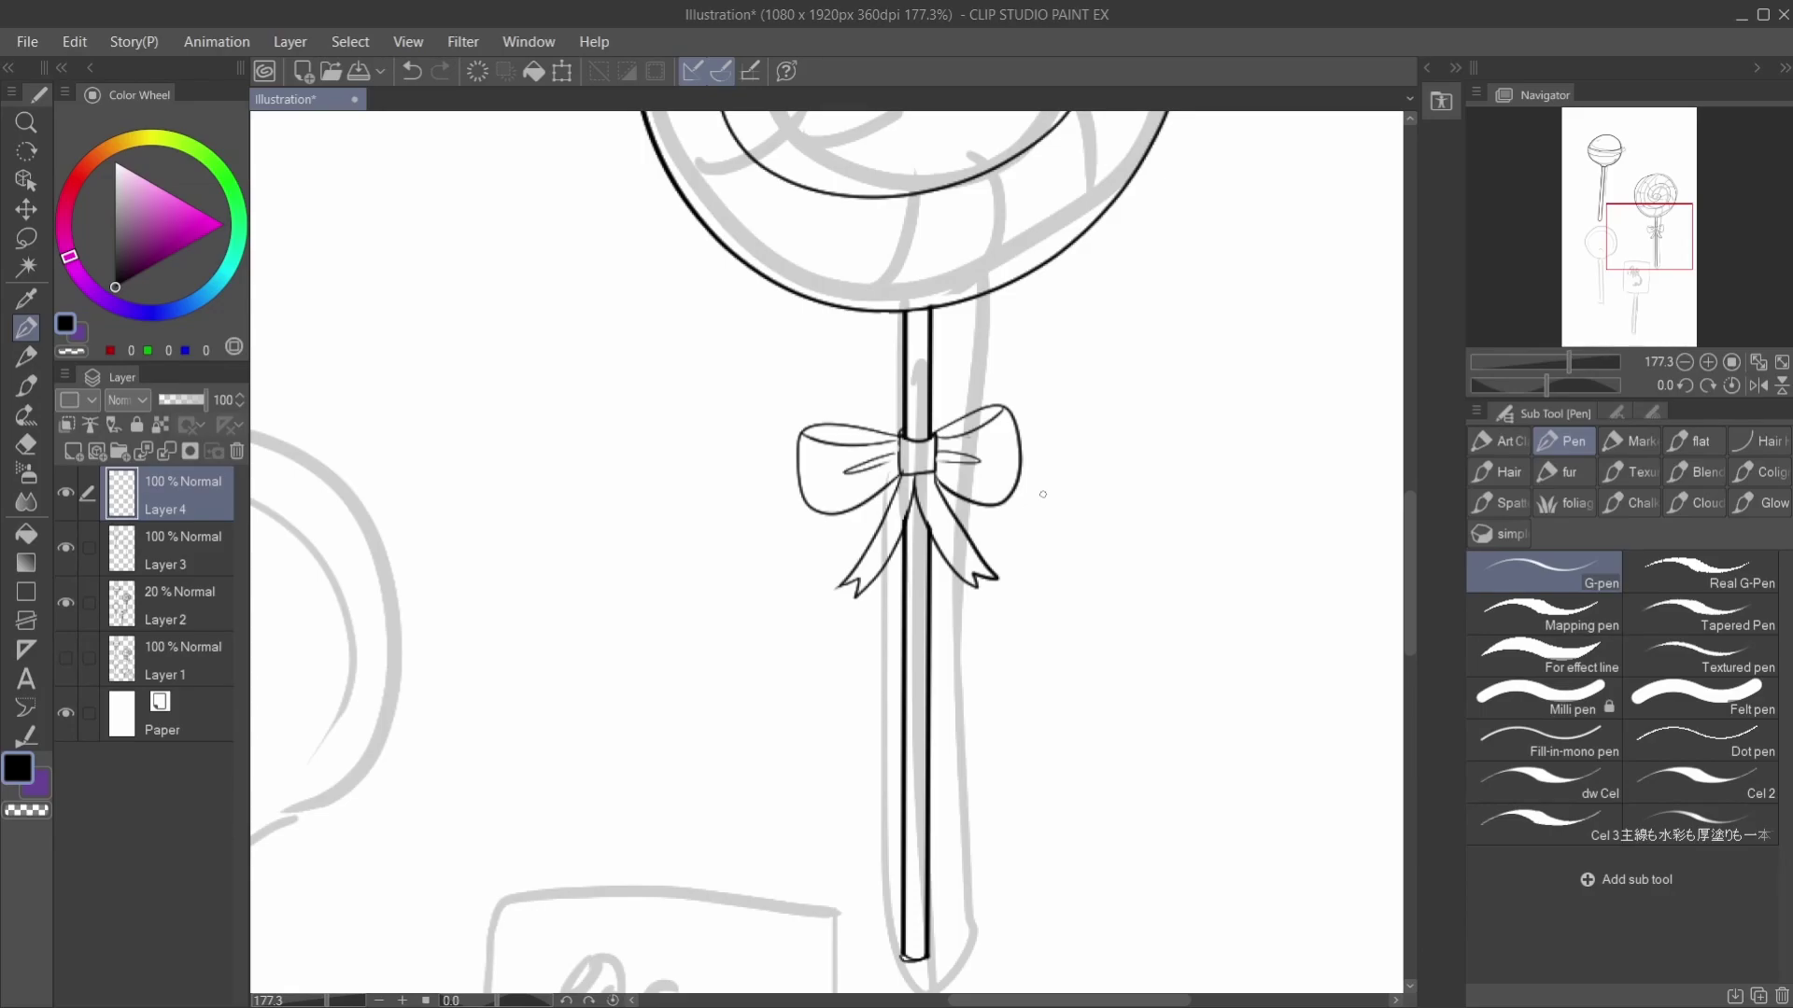
left_click_drag(1634, 250, 1592, 257)
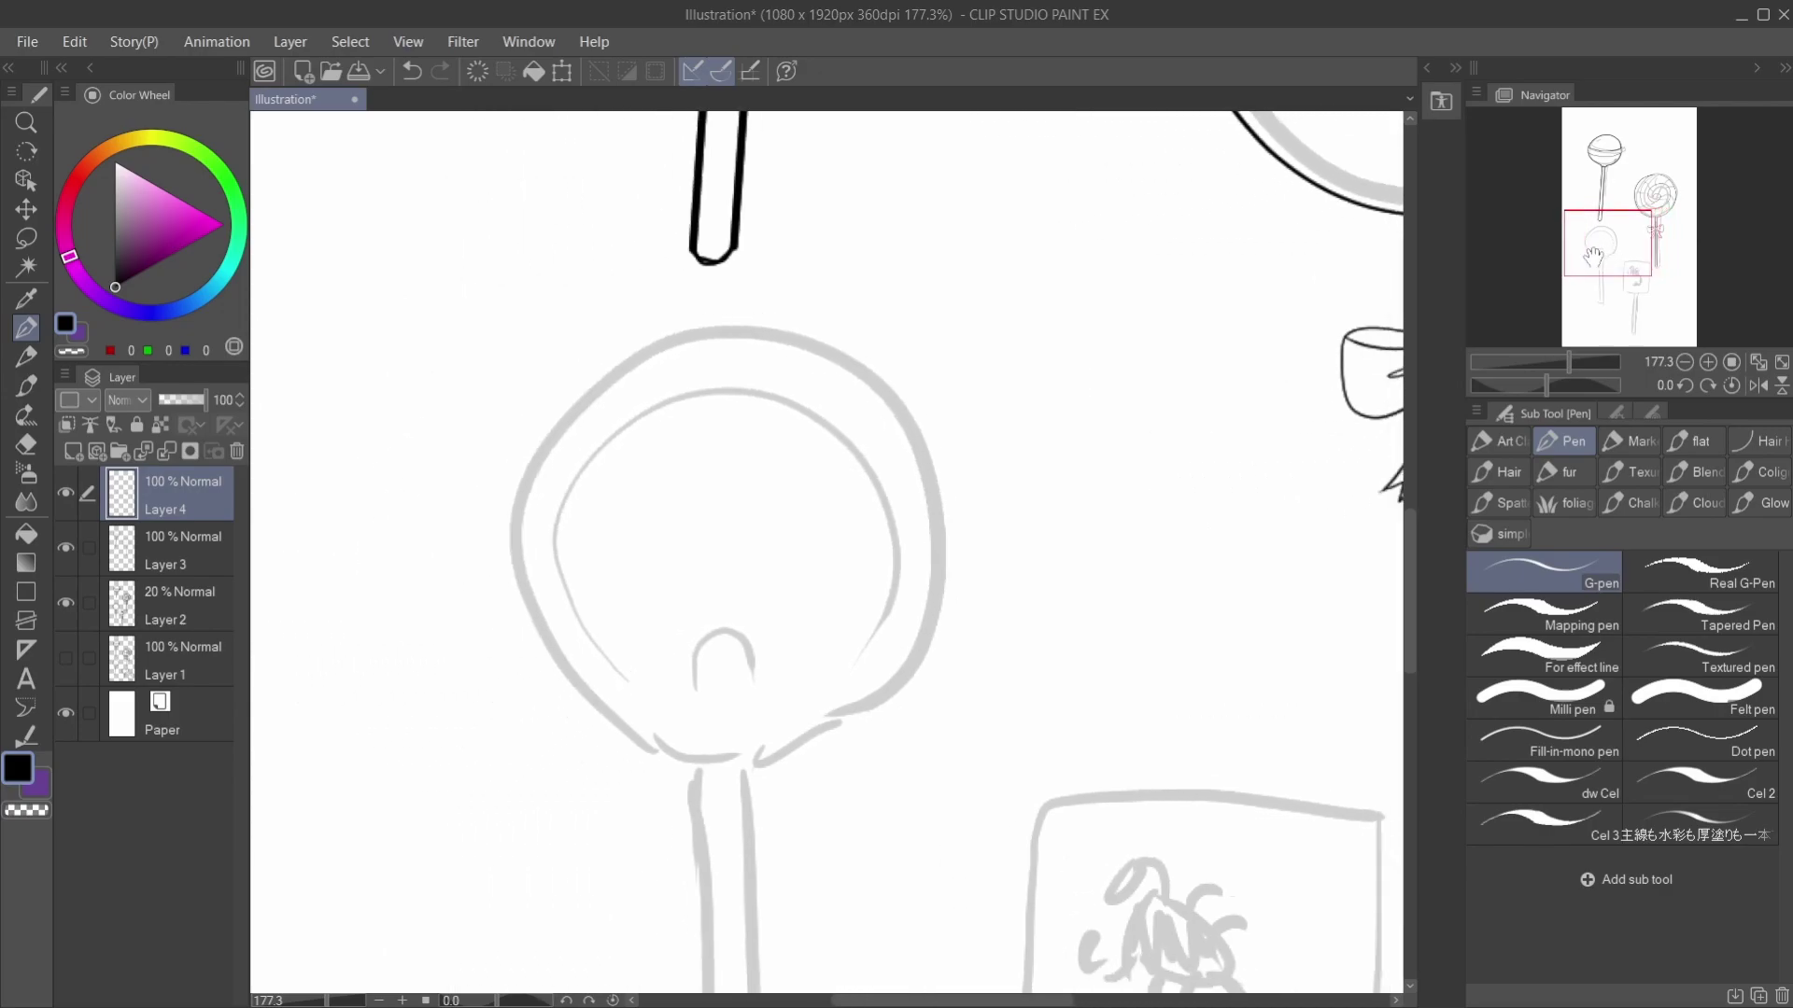
Step: Zoom out to show the disc and square sketches, toggle Layer 4 off and on, and select Layer 3
left_click_drag(1558, 358, 1556, 363)
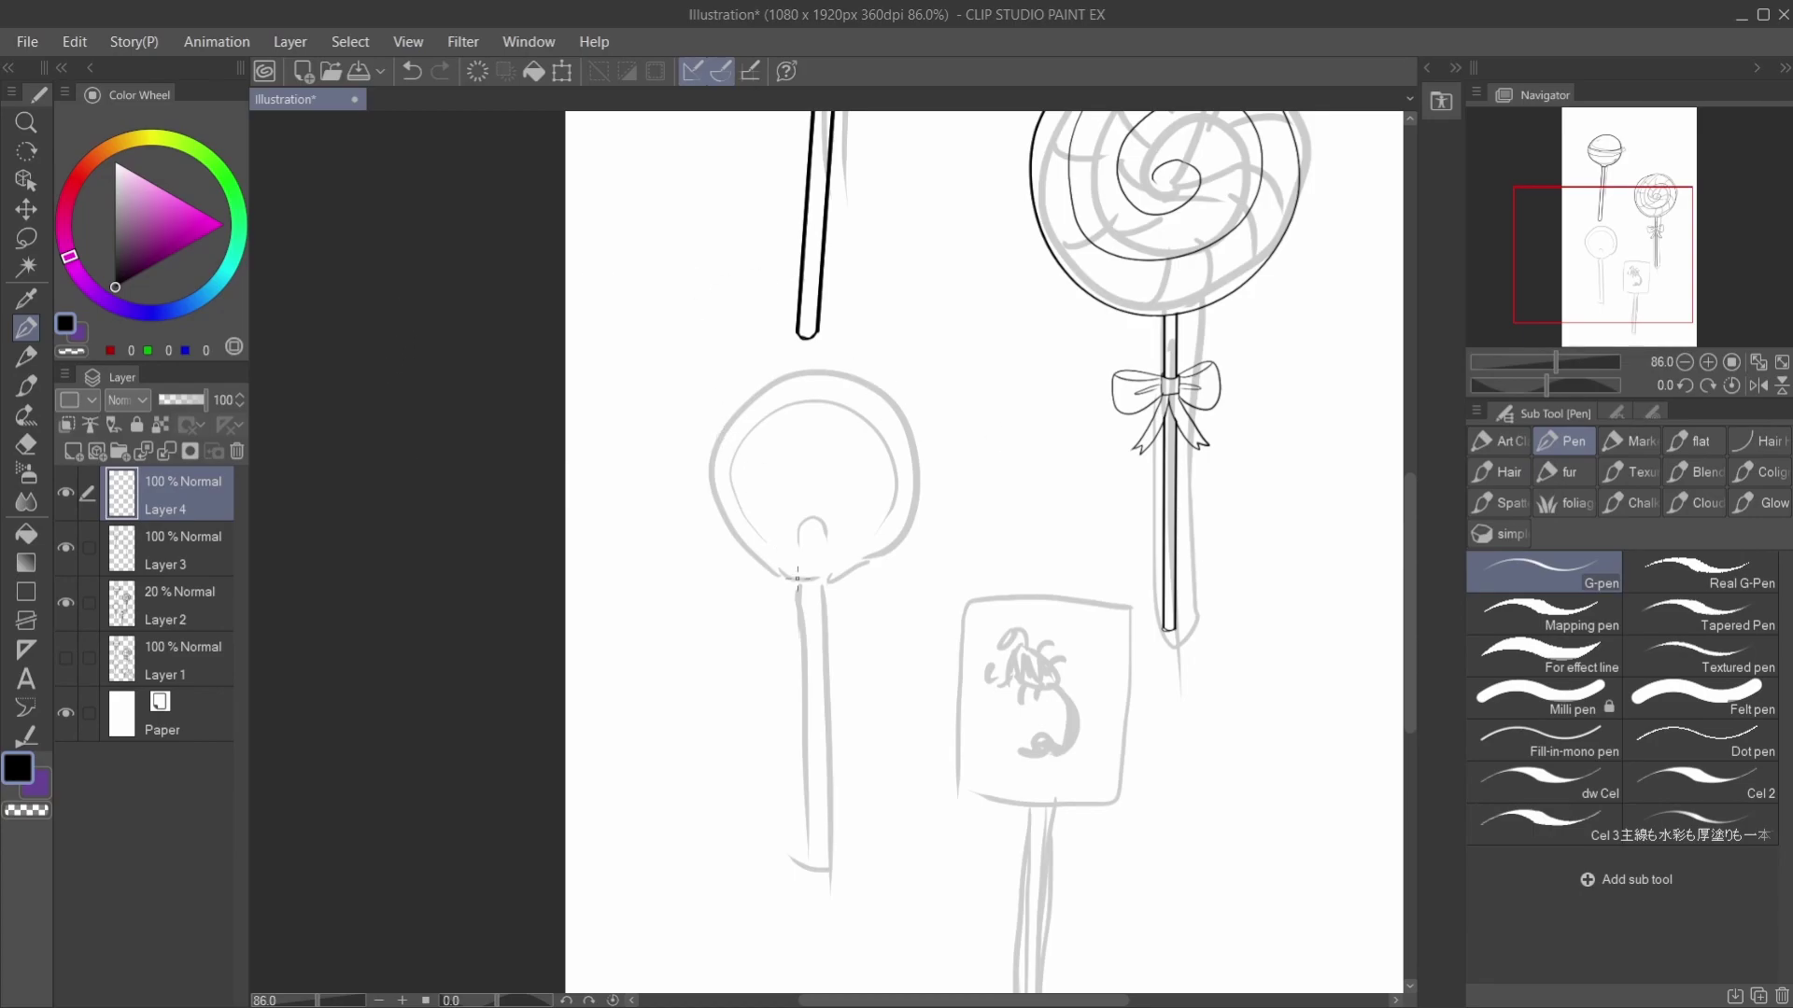
left_click(69, 489)
left_click(69, 489)
left_click(93, 533)
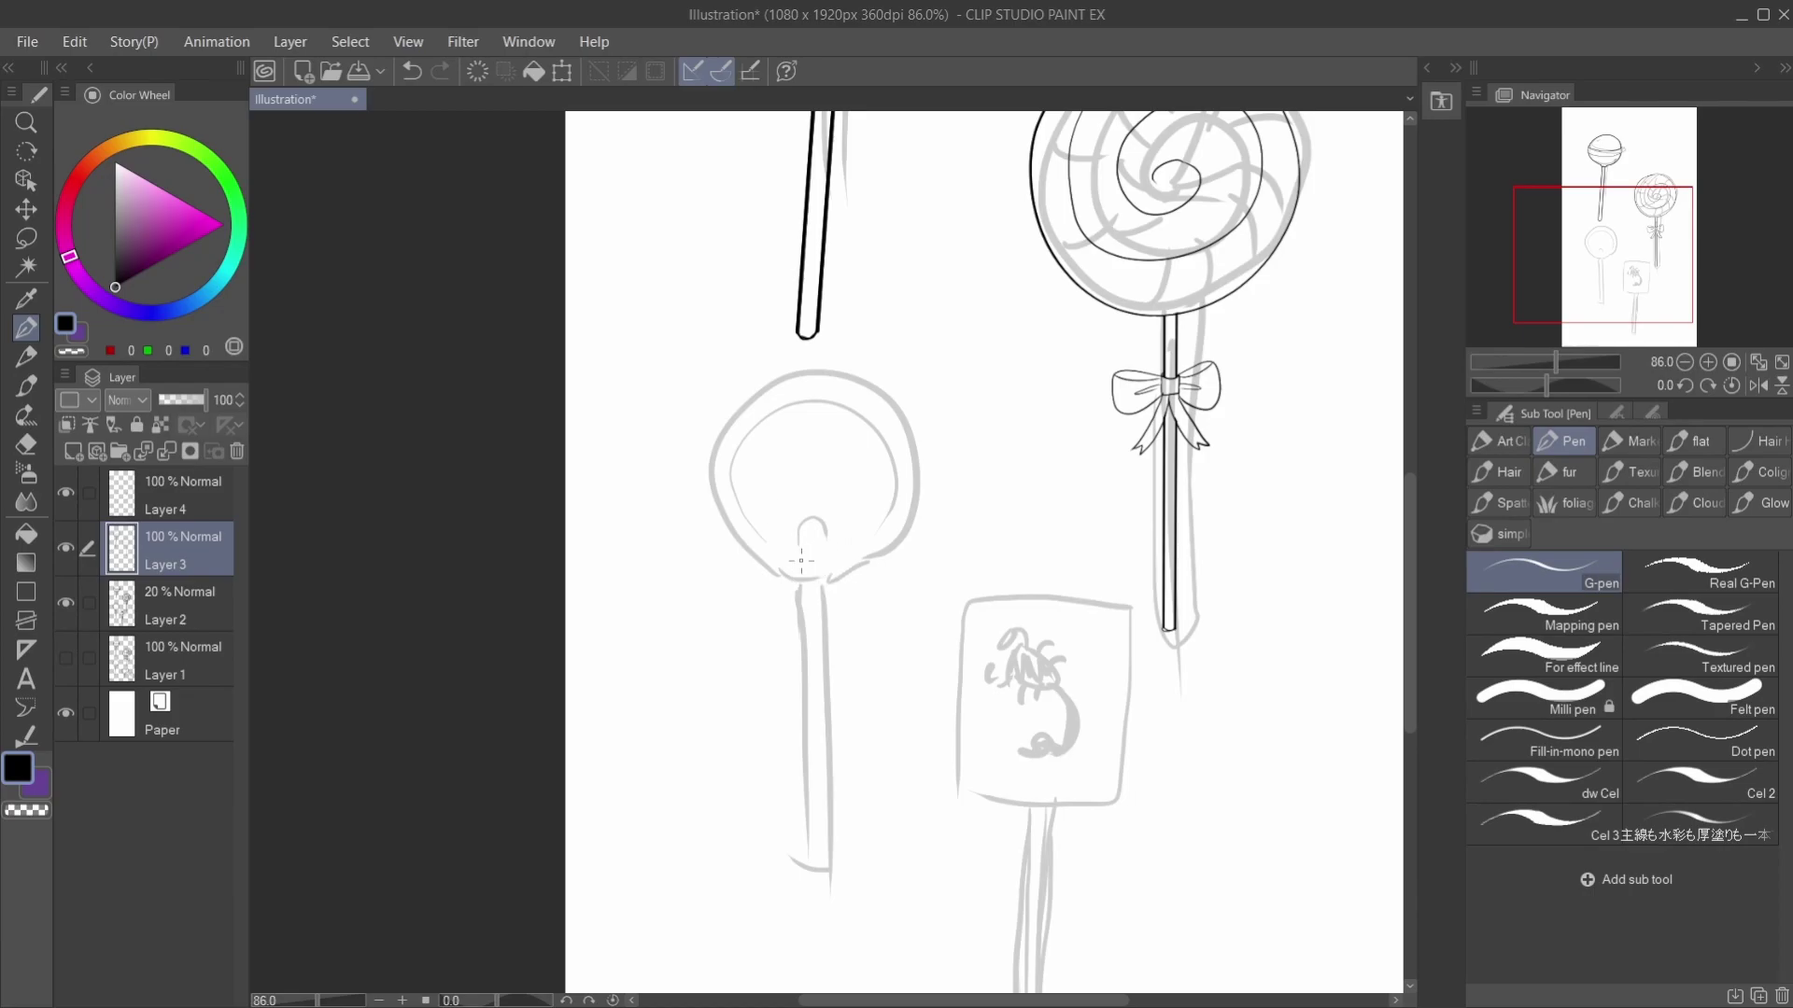
Step: Ink the round lollipop's two straight stick lines and close the stick's bottom and top ends
left_click_drag(798, 576, 805, 586)
key("ctrl+z")
left_click(800, 586)
left_click(807, 861, "shift")
left_click_drag(814, 584, 820, 869)
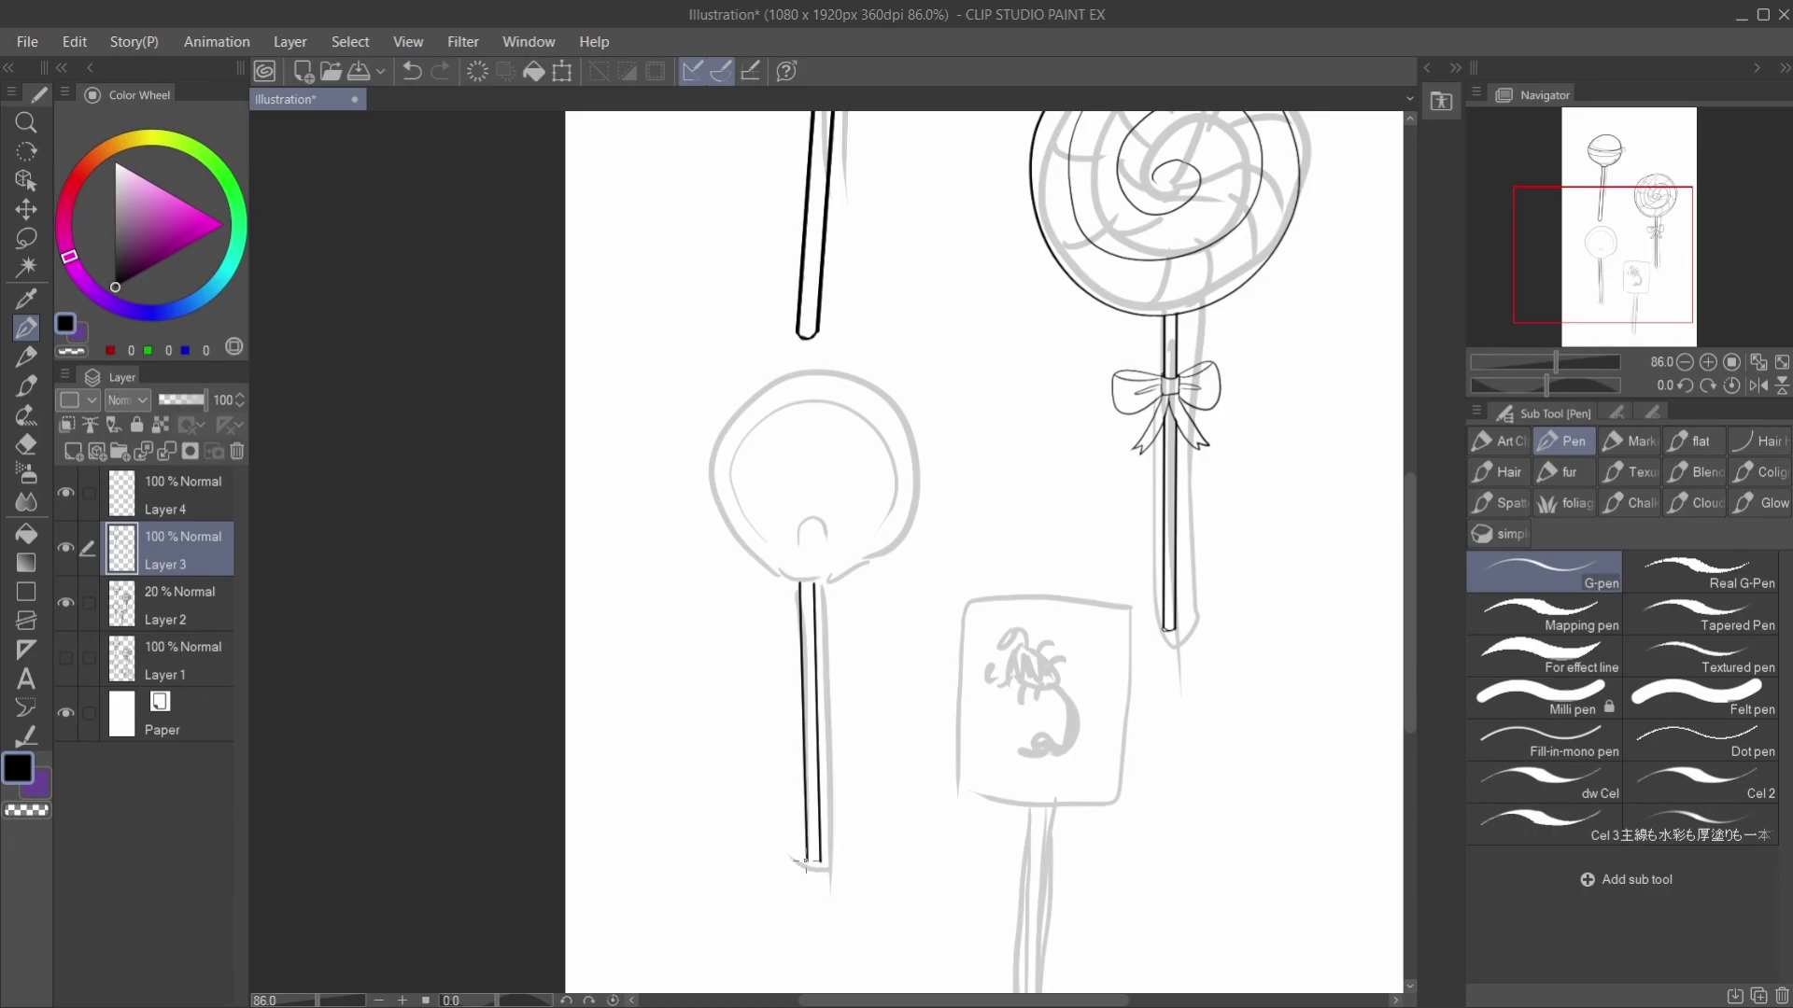
left_click_drag(807, 861, 821, 861)
mouse_move(800, 583)
left_mouse_down()
mouse_move(743, 537)
mouse_move(732, 404)
mouse_move(901, 406)
mouse_move(831, 550)
mouse_move(795, 579)
mouse_move(710, 516)
mouse_move(858, 381)
mouse_move(808, 579)
left_mouse_up()
Step: Attempt the inner arc inside the lollipop head several times, undoing each retry
key("ctrl+z")
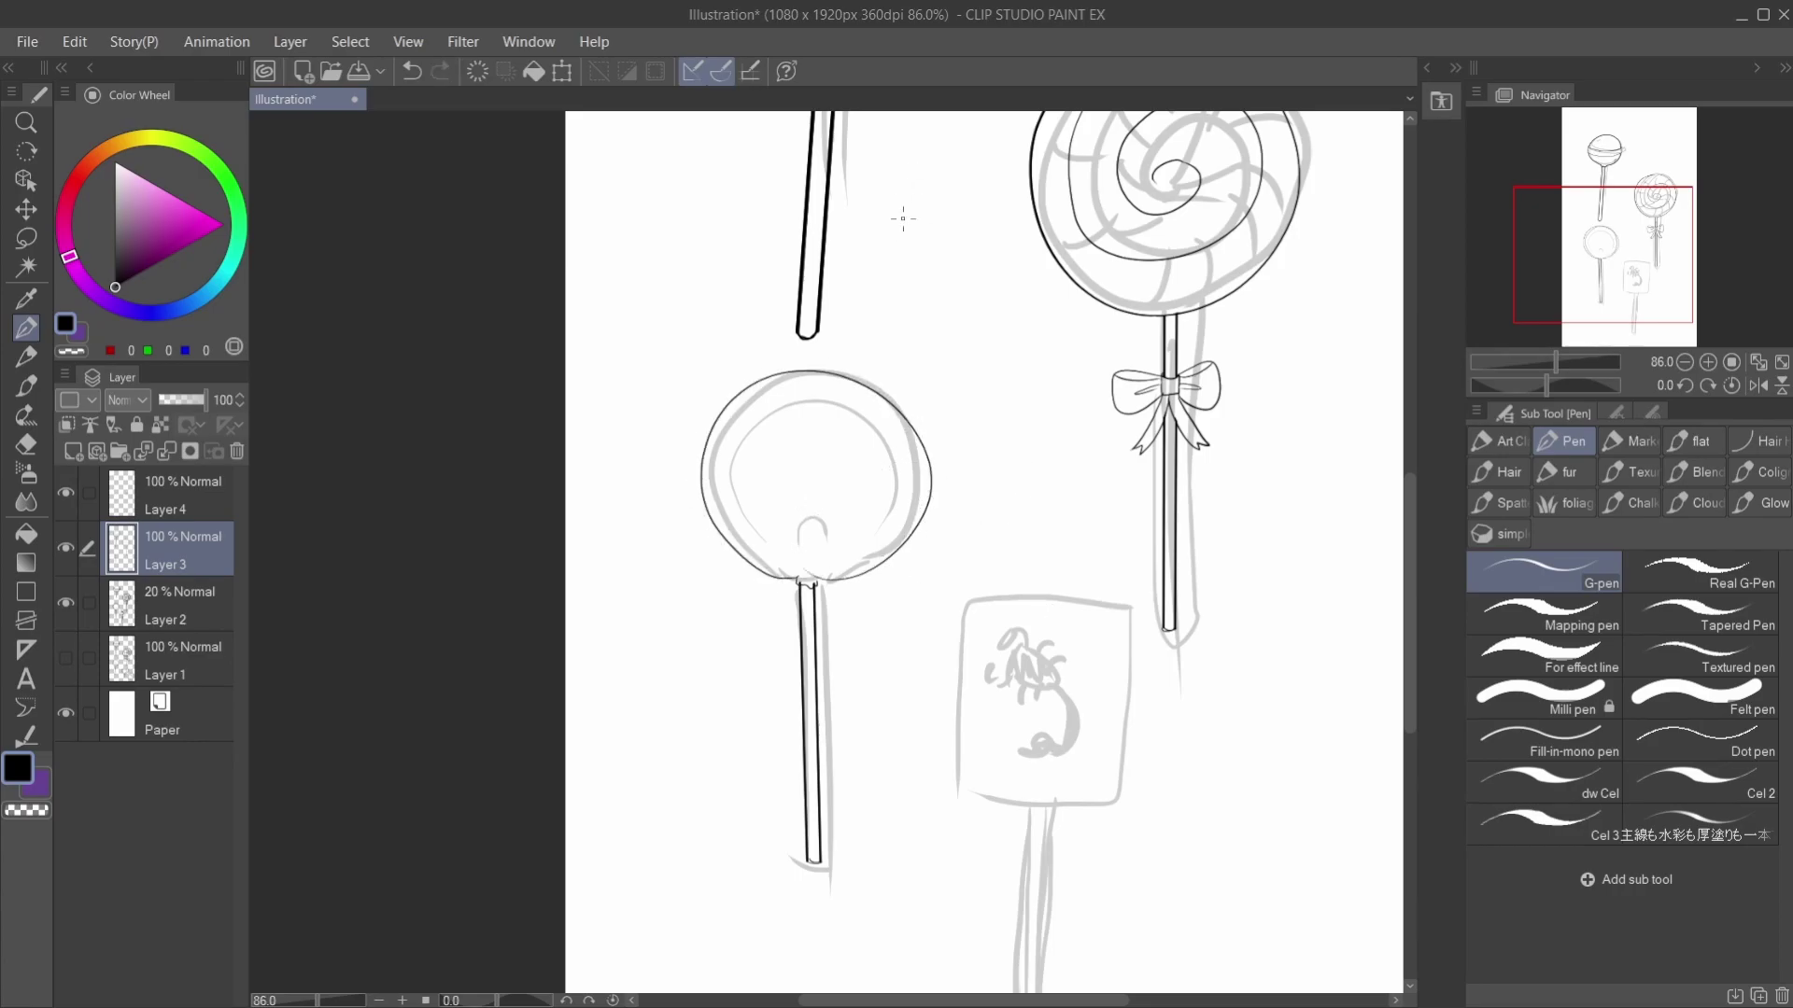
mouse_move(767, 399)
left_mouse_down()
mouse_move(750, 489)
mouse_move(735, 465)
mouse_move(774, 552)
mouse_move(743, 528)
mouse_move(765, 414)
mouse_move(902, 476)
left_mouse_up()
key("ctrl+z")
key("ctrl+z")
mouse_move(734, 537)
left_mouse_down()
mouse_move(725, 469)
mouse_move(865, 402)
mouse_move(902, 493)
left_mouse_up()
key("ctrl+z")
mouse_move(732, 534)
left_mouse_down()
mouse_move(795, 382)
mouse_move(894, 546)
left_mouse_up()
key("ctrl+z")
mouse_move(734, 533)
left_mouse_down()
mouse_move(725, 473)
mouse_move(851, 411)
mouse_move(885, 517)
left_mouse_up()
key("ctrl+z")
mouse_move(739, 526)
left_mouse_down()
mouse_move(800, 396)
mouse_move(922, 527)
left_mouse_up()
Step: Ink the head's inner left, top and right rim edges plus the stick end inside the head
key("ctrl+z")
mouse_move(747, 415)
left_mouse_down()
mouse_move(724, 504)
mouse_move(751, 539)
left_mouse_up()
mouse_move(745, 422)
left_mouse_down()
mouse_move(816, 400)
mouse_move(889, 433)
left_mouse_up()
mouse_move(866, 361)
left_mouse_down()
mouse_move(841, 447)
mouse_move(855, 444)
left_mouse_up()
key("ctrl+z")
key("ctrl+z")
key("ctrl+z")
left_click_drag(887, 435, 885, 539)
mouse_move(799, 558)
left_mouse_down()
mouse_move(801, 523)
mouse_move(820, 525)
mouse_move(813, 555)
left_mouse_up()
key("ctrl+z")
mouse_move(799, 542)
left_mouse_down()
mouse_move(797, 513)
mouse_move(819, 536)
mouse_move(816, 493)
left_mouse_up()
left_click_drag(1550, 238, 1586, 257)
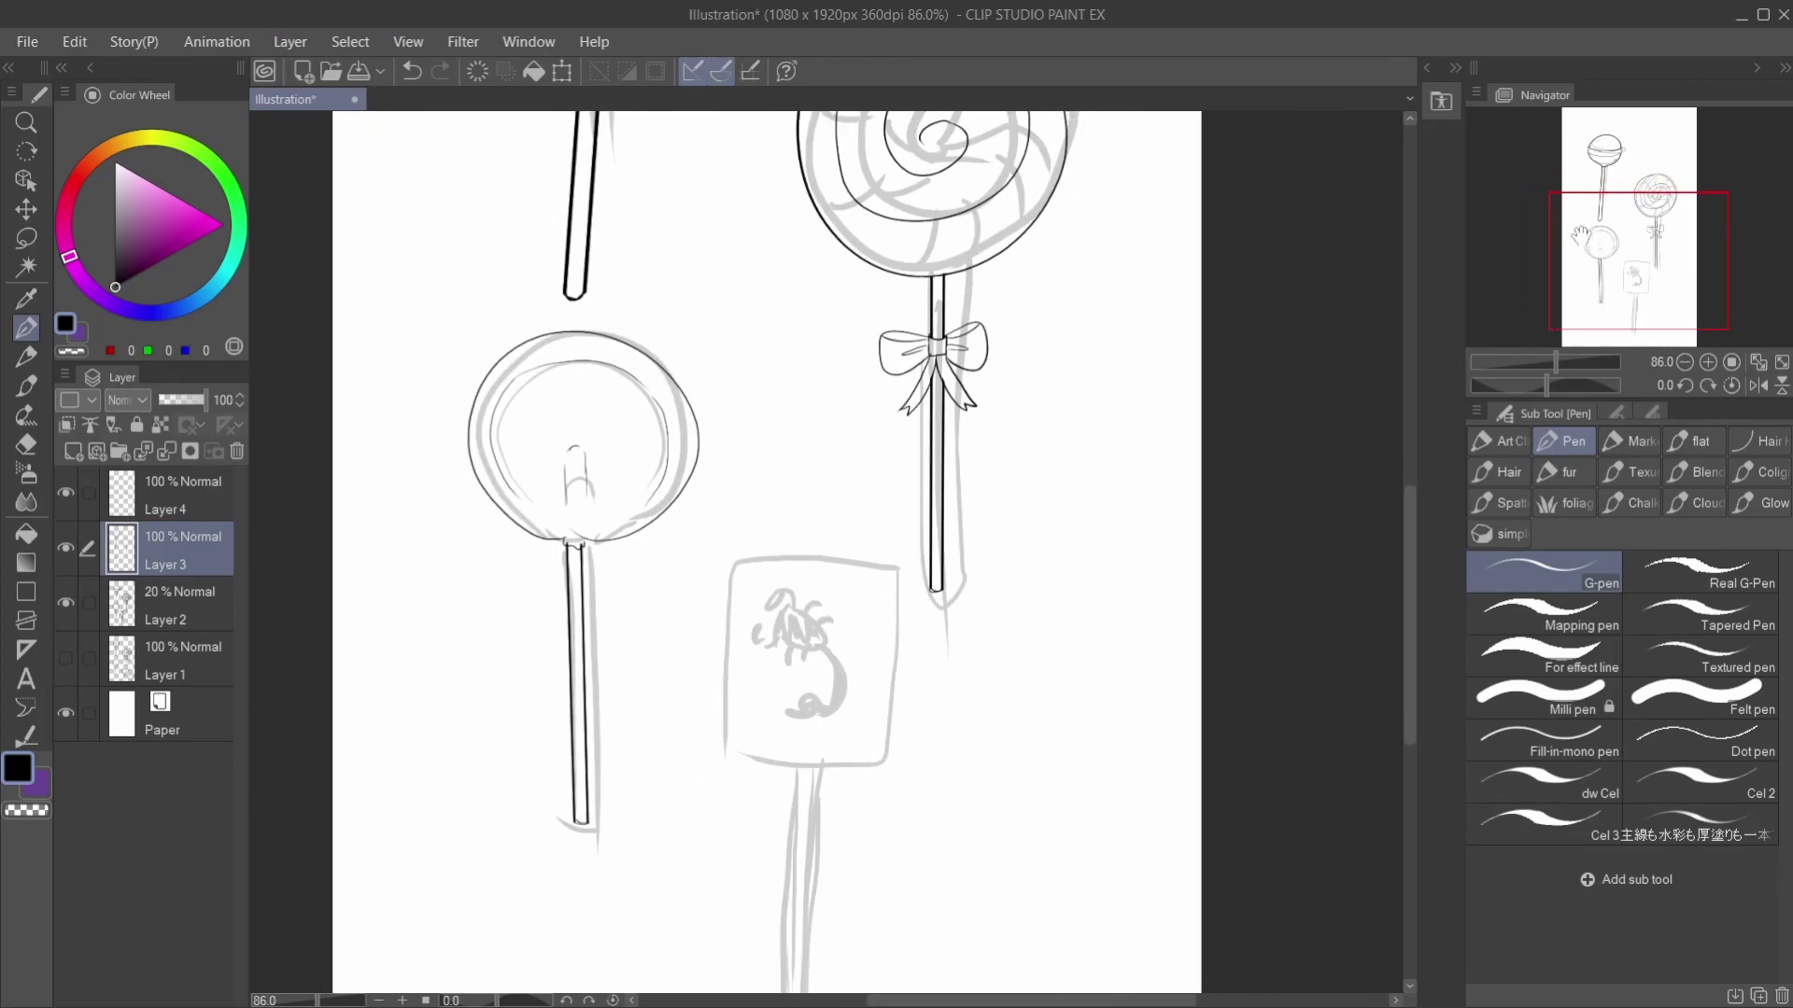
Step: Zoom in and centre the view on the round lollipop, returning to the G-pen
left_click_drag(1555, 362, 1563, 361)
left_click_drag(1626, 269, 1594, 269)
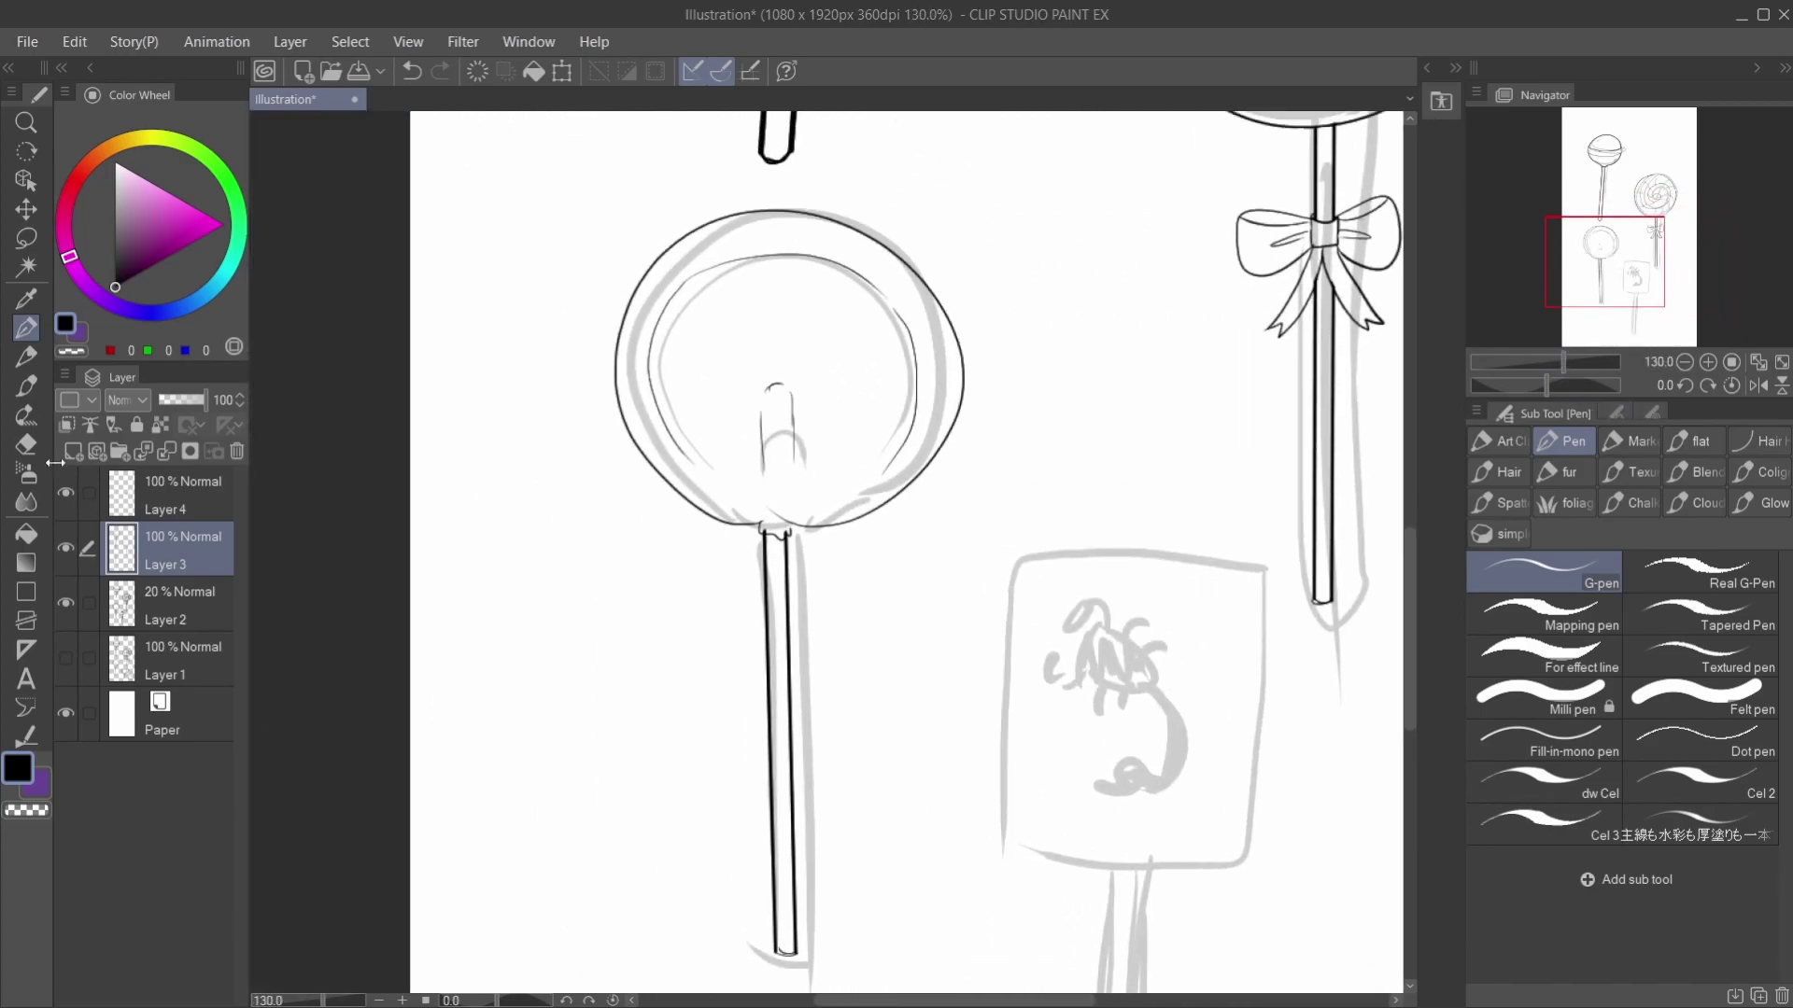
left_click(26, 444)
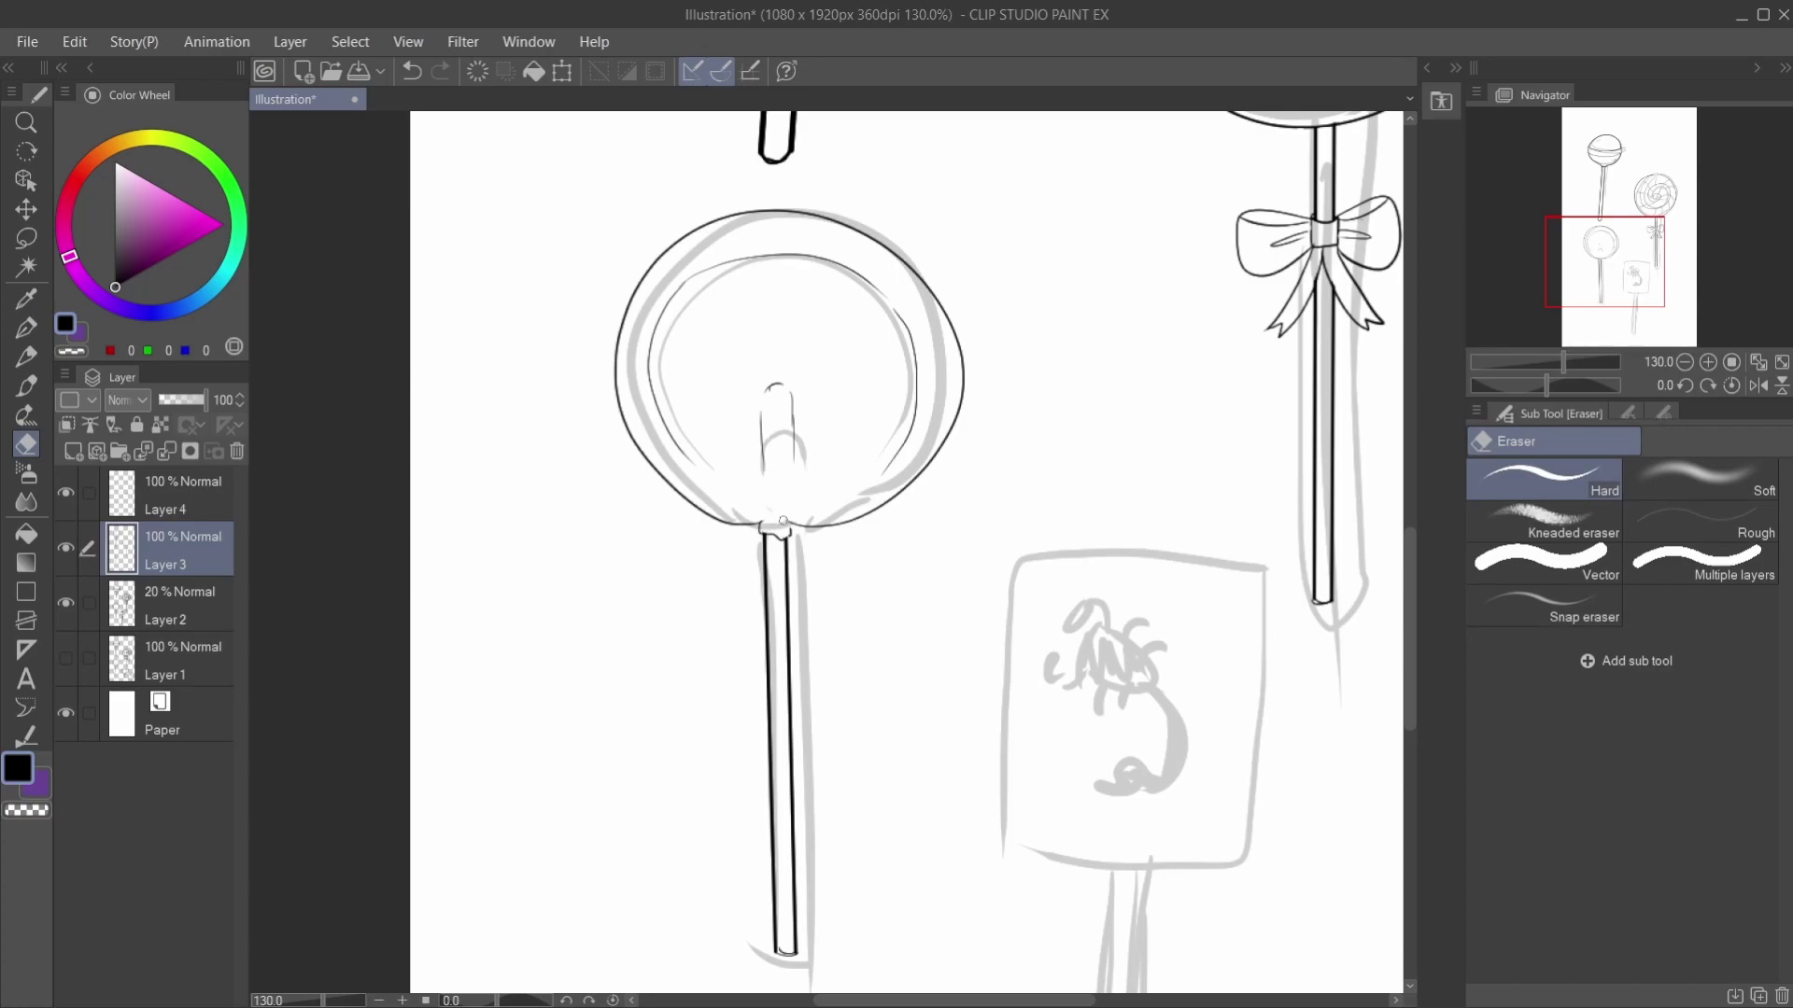
left_click(26, 328)
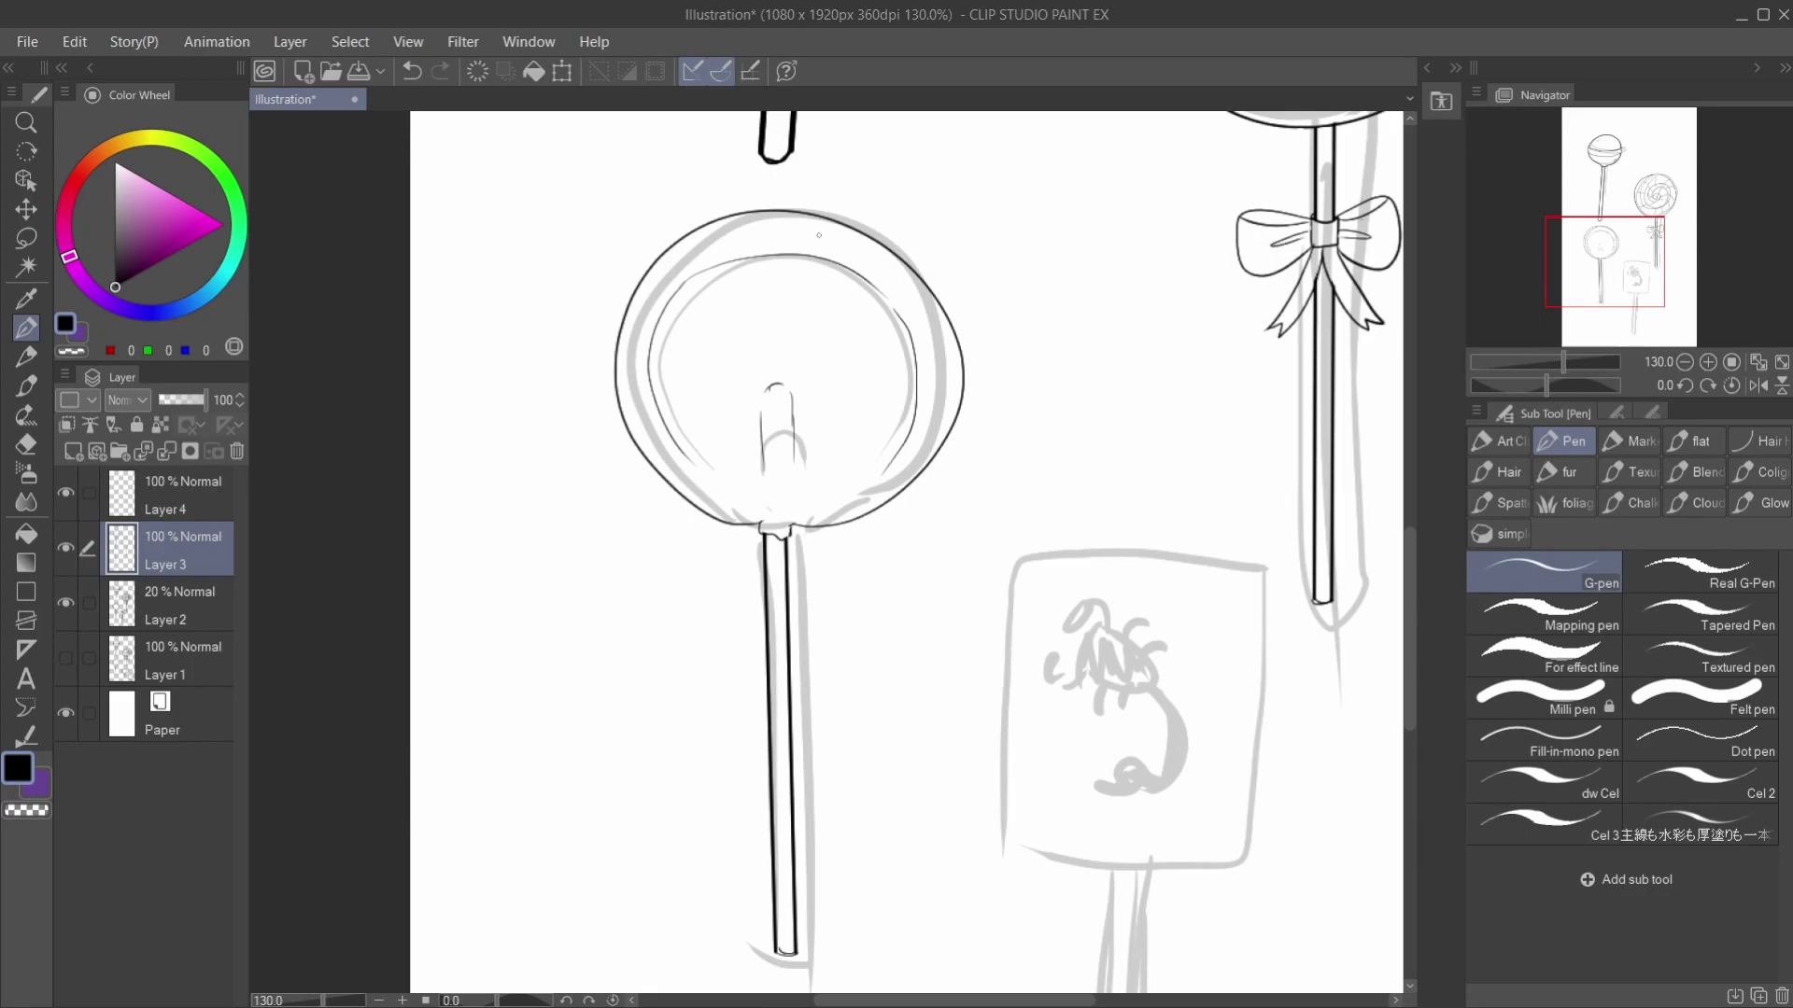
Step: Try drawing a small lollipop left of the stick, undo it, and shift the view to the square sign
mouse_move(534, 633)
left_mouse_down()
mouse_move(516, 612)
mouse_move(624, 607)
mouse_move(528, 593)
left_mouse_up()
left_click_drag(564, 654, 562, 801)
left_click_drag(563, 591, 570, 801)
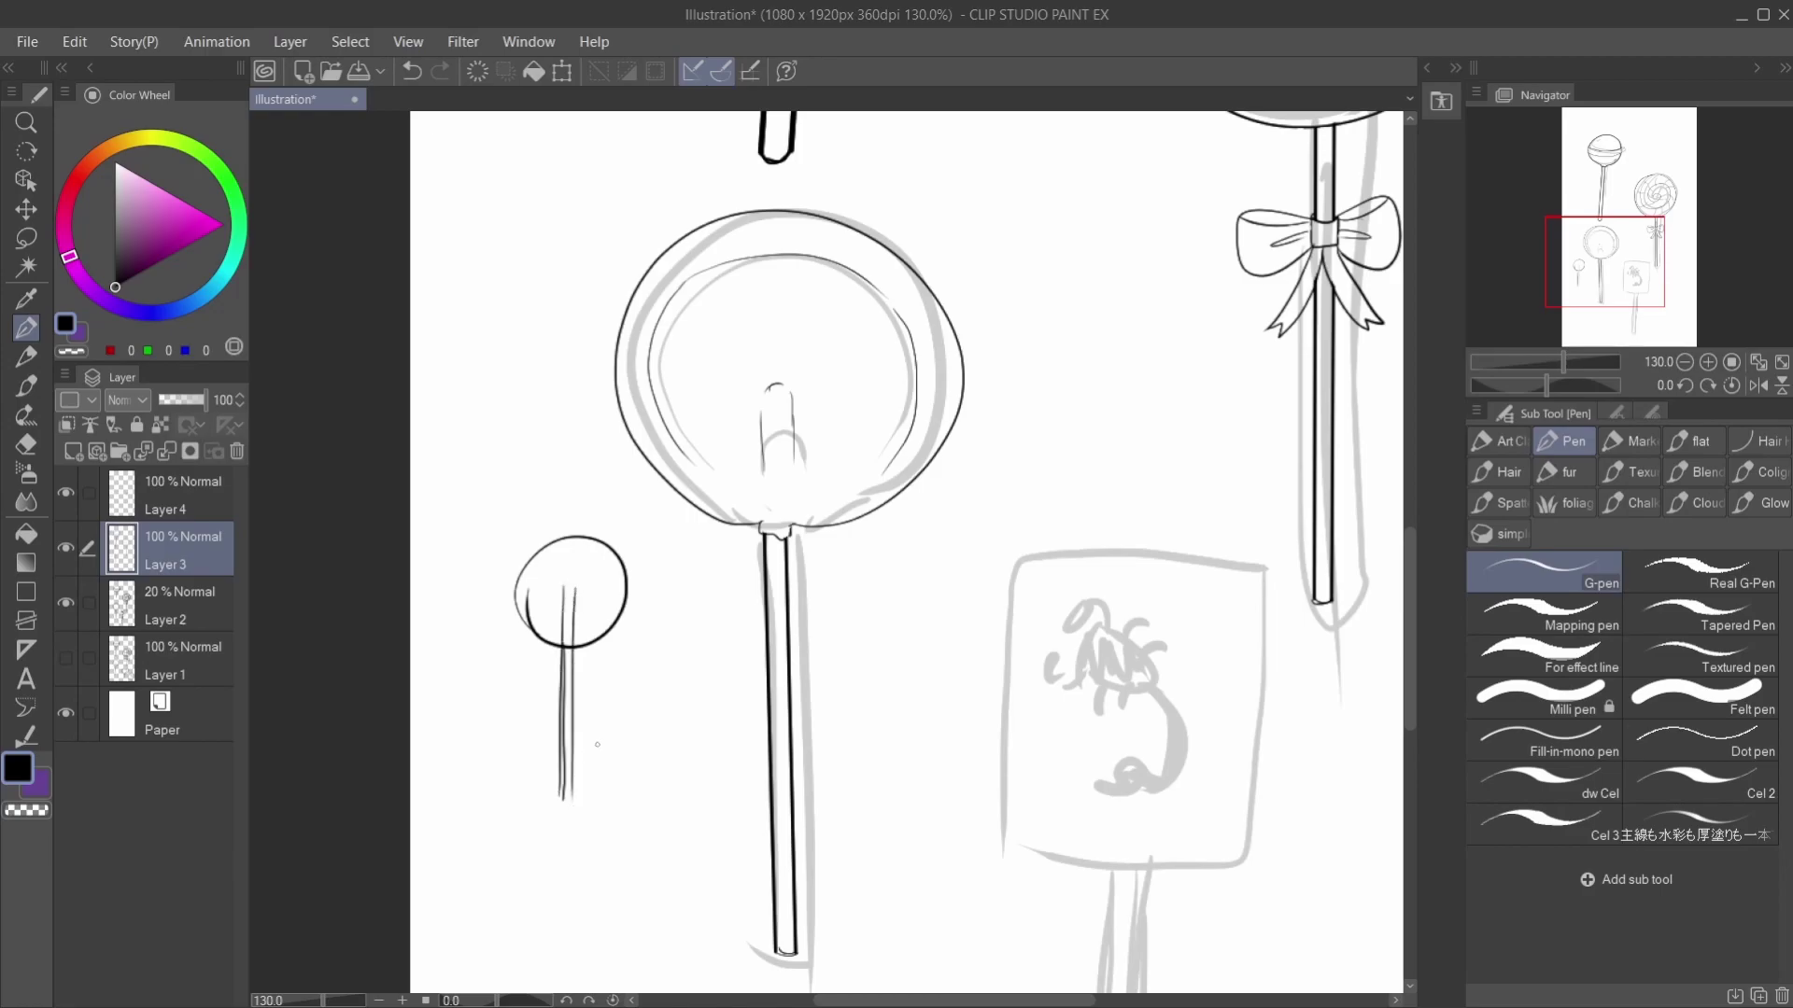
mouse_move(560, 602)
left_mouse_down()
mouse_move(568, 576)
mouse_move(579, 592)
mouse_move(560, 602)
left_mouse_up()
key("ctrl+z")
key("ctrl+z")
key("ctrl+z")
key("ctrl+z")
key("ctrl+z")
key("ctrl+z")
key("ctrl+z")
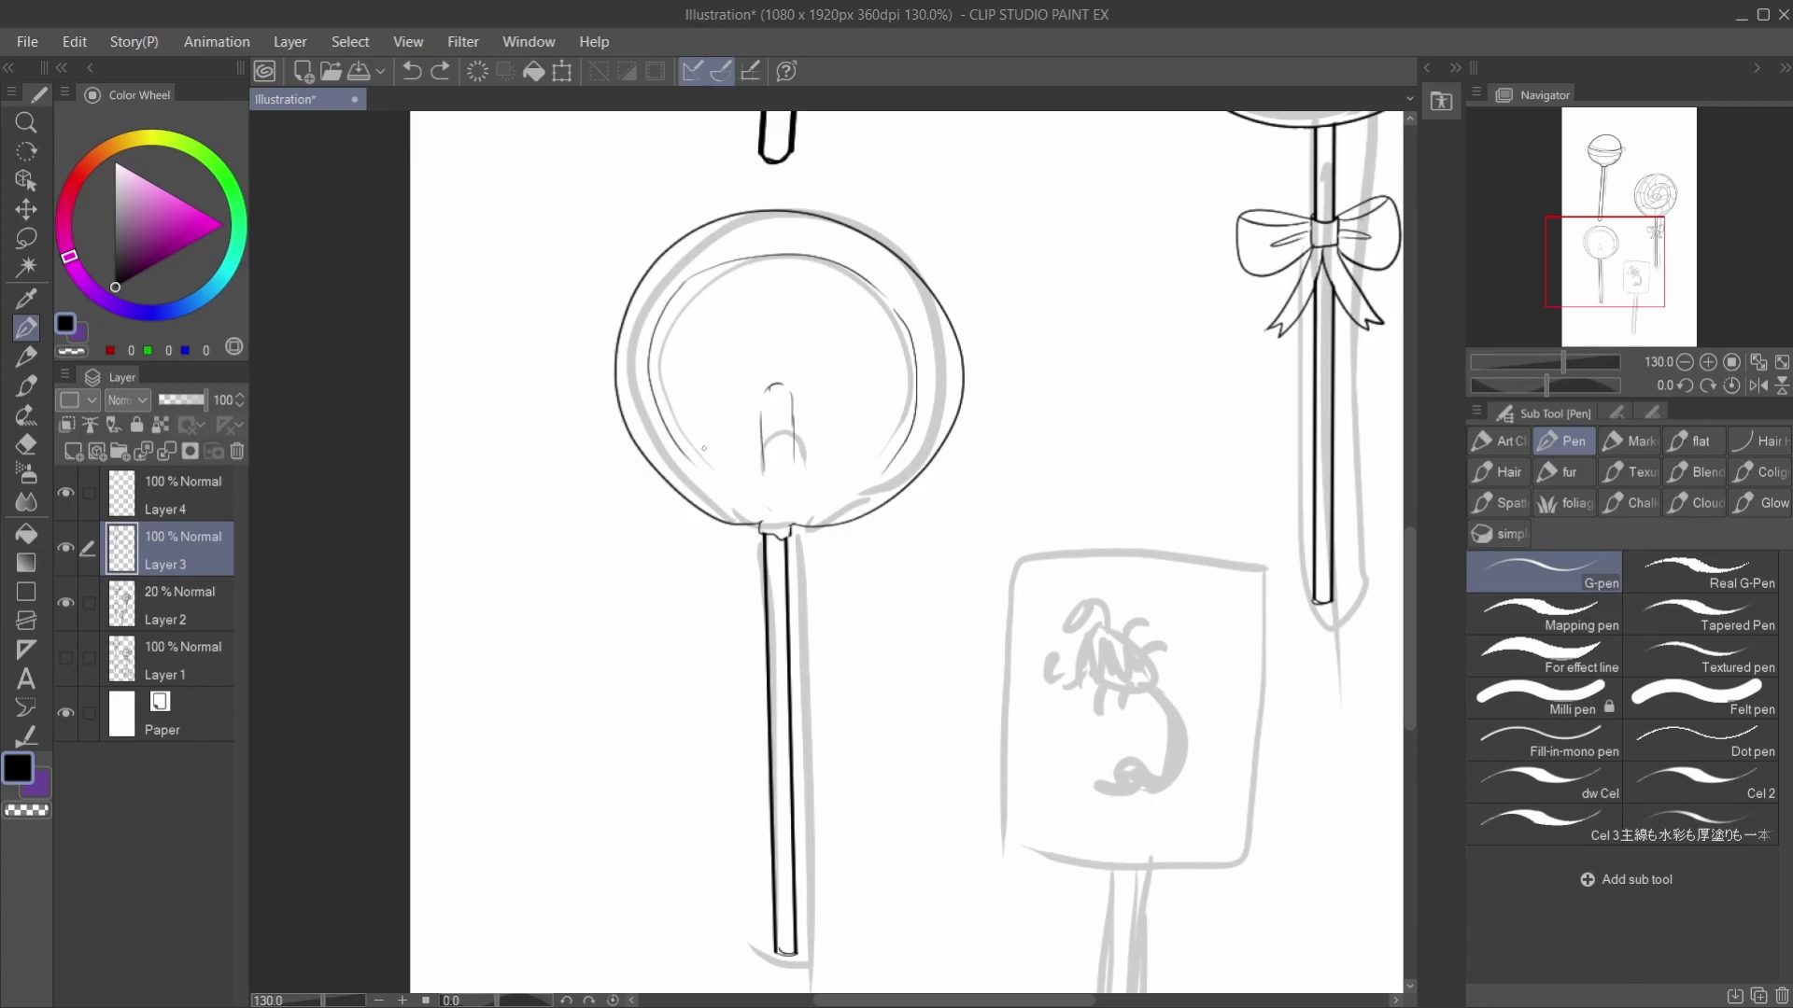
left_click_drag(1590, 248, 1627, 281)
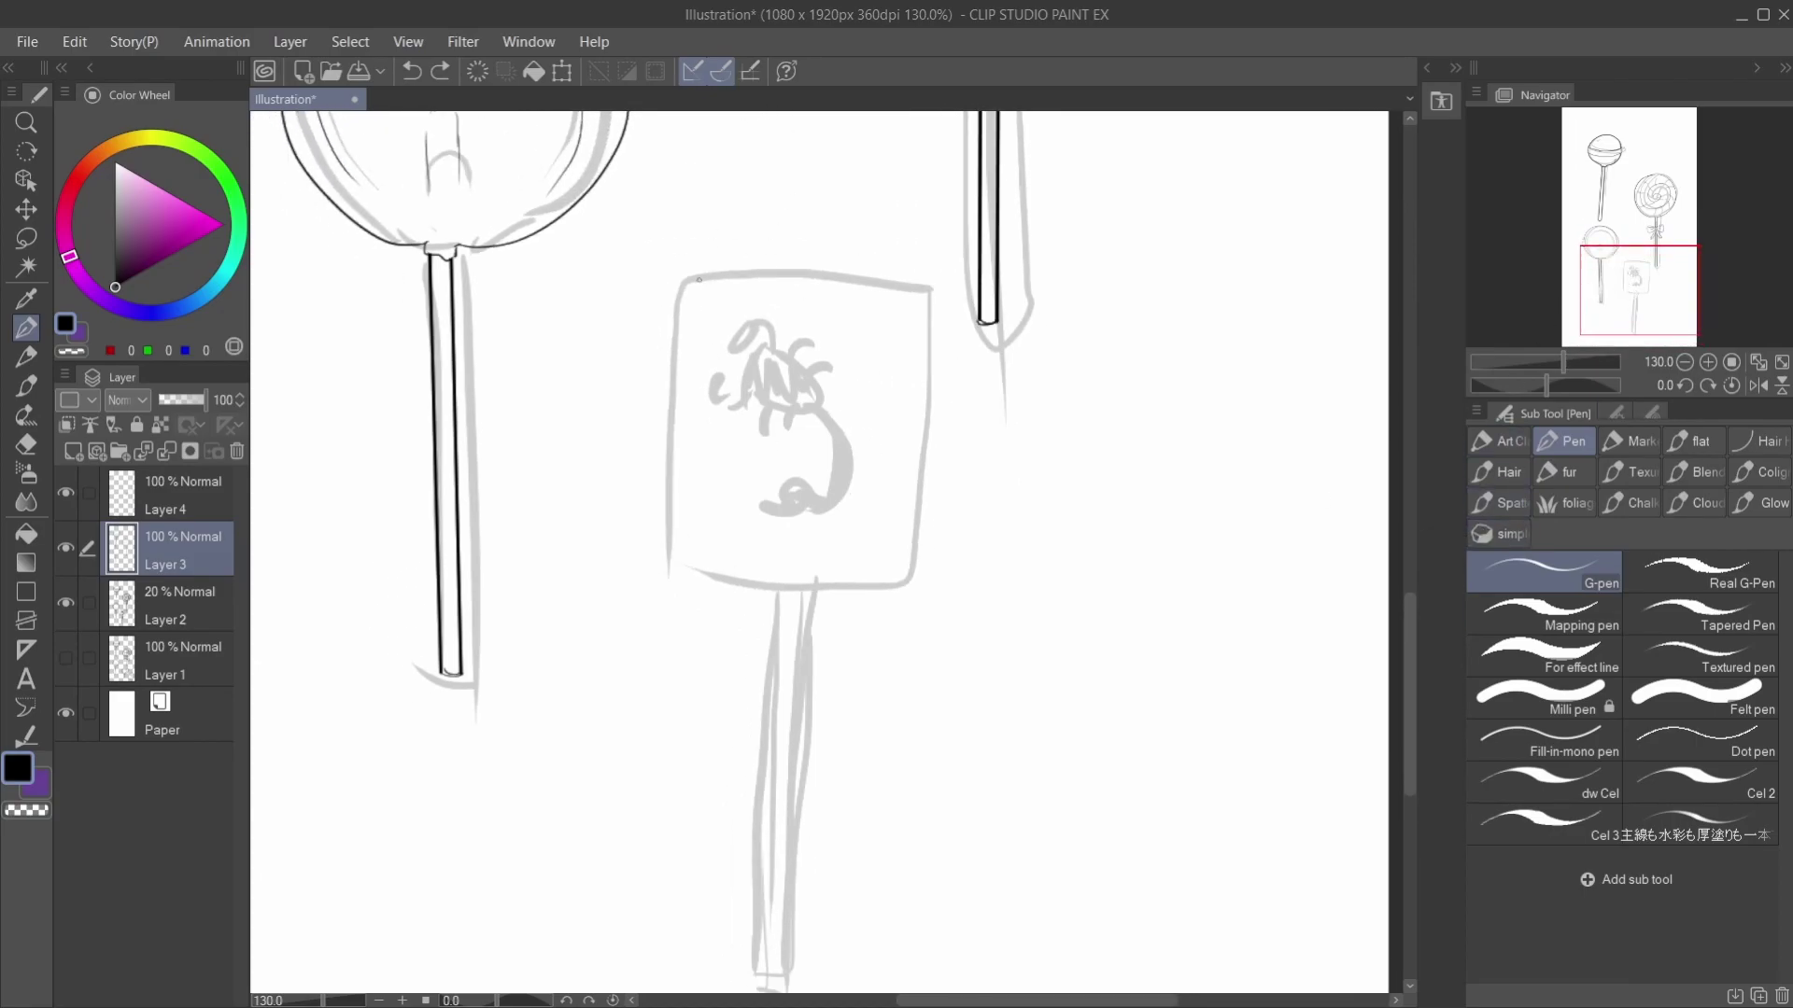
Step: Ink the two straight lines of the square sign's stick, checking Layer 3's lines
mouse_move(727, 275)
left_mouse_down()
mouse_move(681, 312)
mouse_move(678, 328)
mouse_move(700, 282)
mouse_move(673, 357)
mouse_move(669, 568)
mouse_move(772, 596)
left_mouse_up()
key("ctrl+z")
key("ctrl+z")
key("ctrl+z")
left_click(65, 546)
left_click(66, 546)
left_click(774, 592)
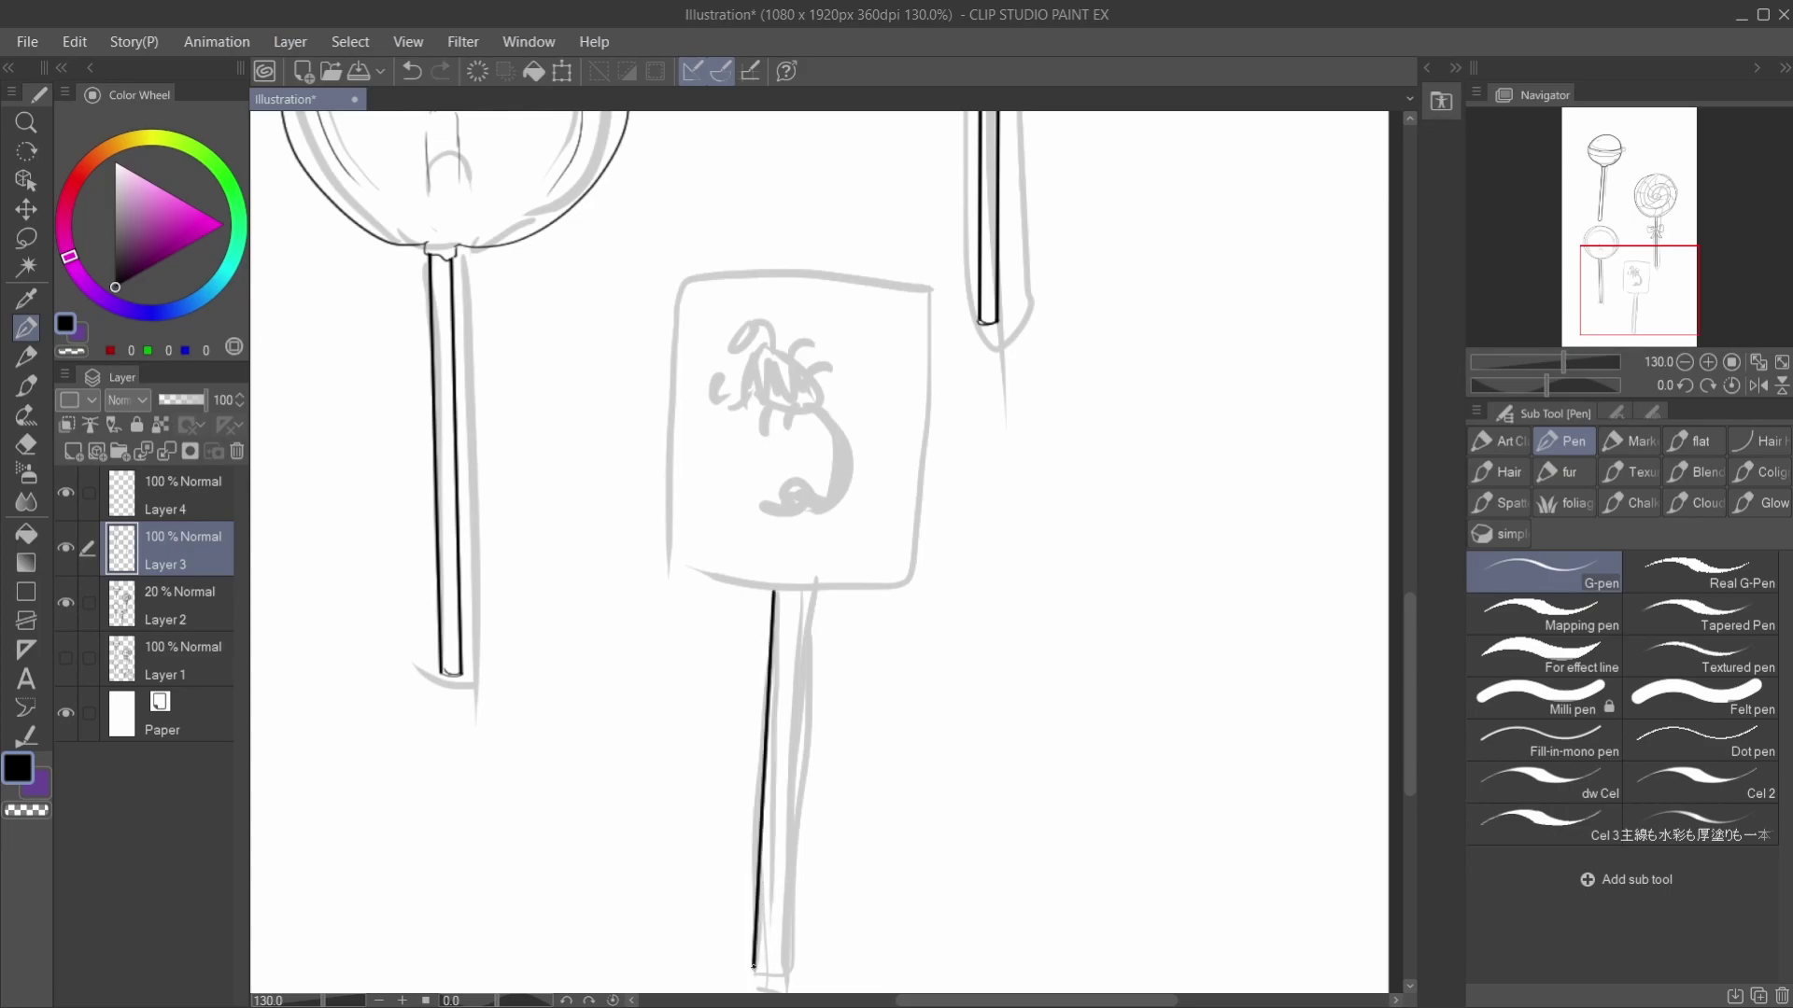
left_click_drag(794, 592, 770, 968)
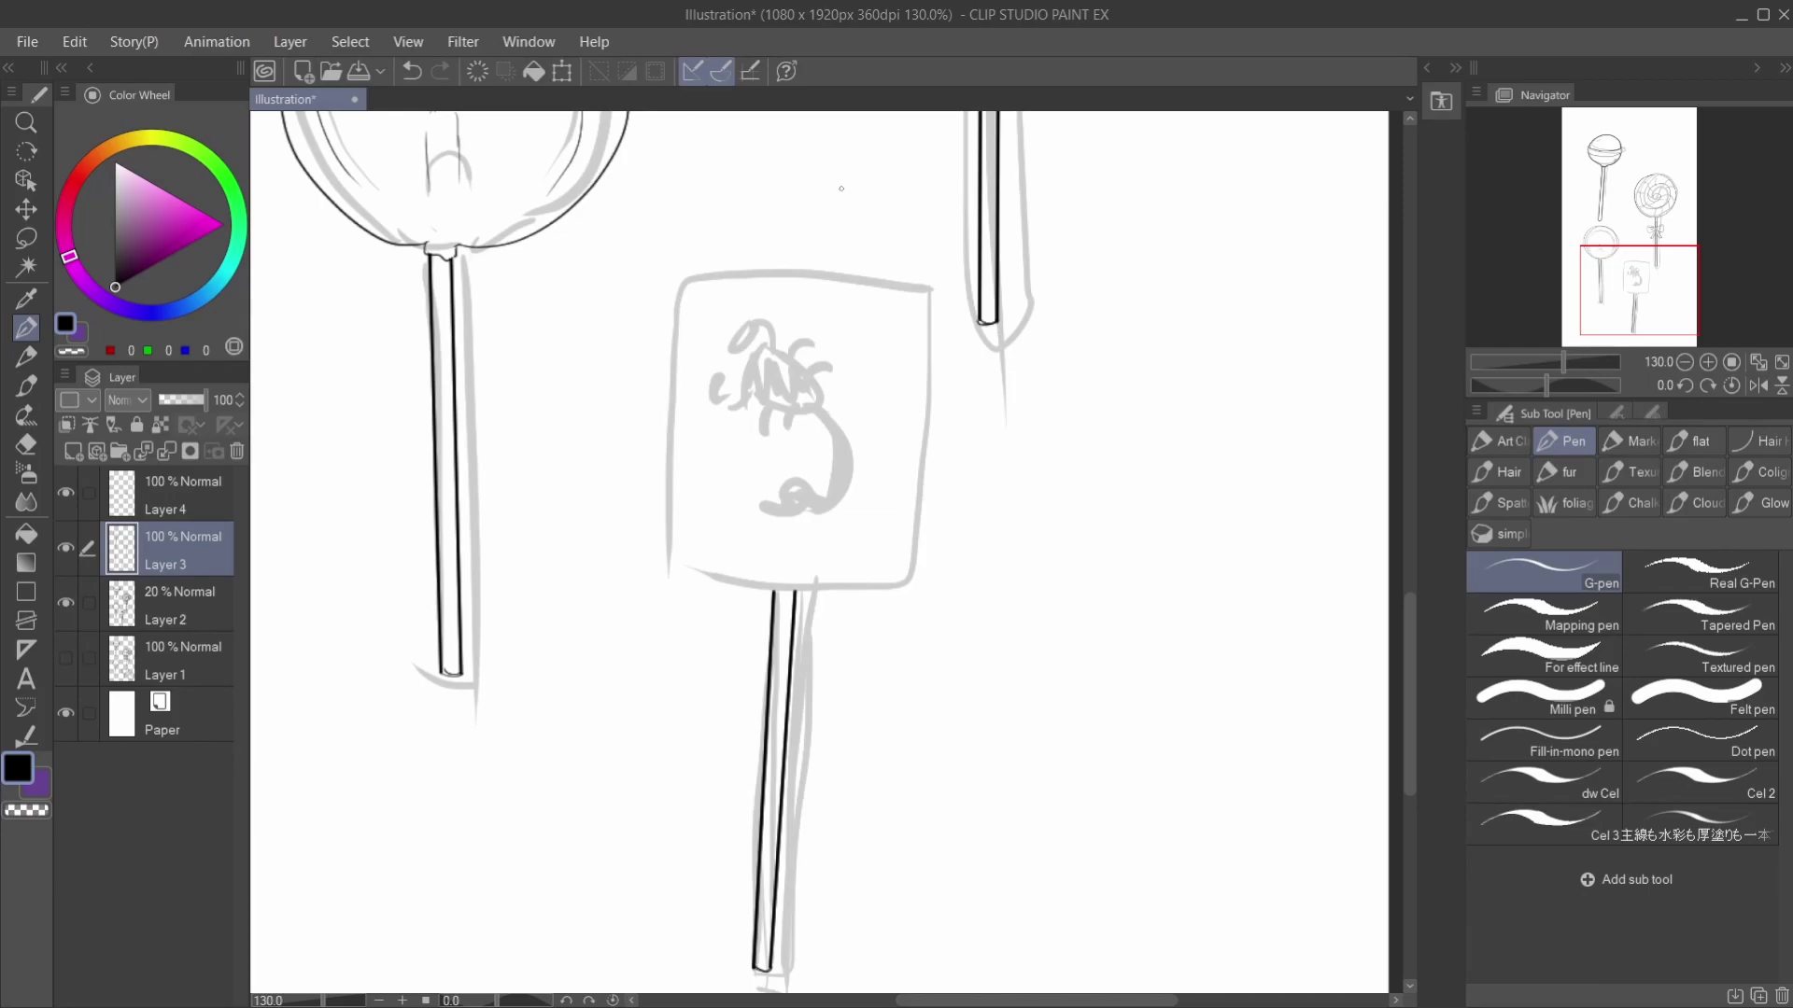
Step: Trace the sign's top edge, right corner and bottom edge, undoing corner retries
mouse_move(679, 322)
left_mouse_down()
mouse_move(702, 282)
mouse_move(736, 273)
left_mouse_up()
key("ctrl+z")
mouse_move(676, 330)
left_mouse_down()
mouse_move(717, 276)
mouse_move(679, 300)
mouse_move(670, 362)
mouse_move(670, 548)
mouse_move(696, 576)
left_mouse_up()
key("ctrl+z")
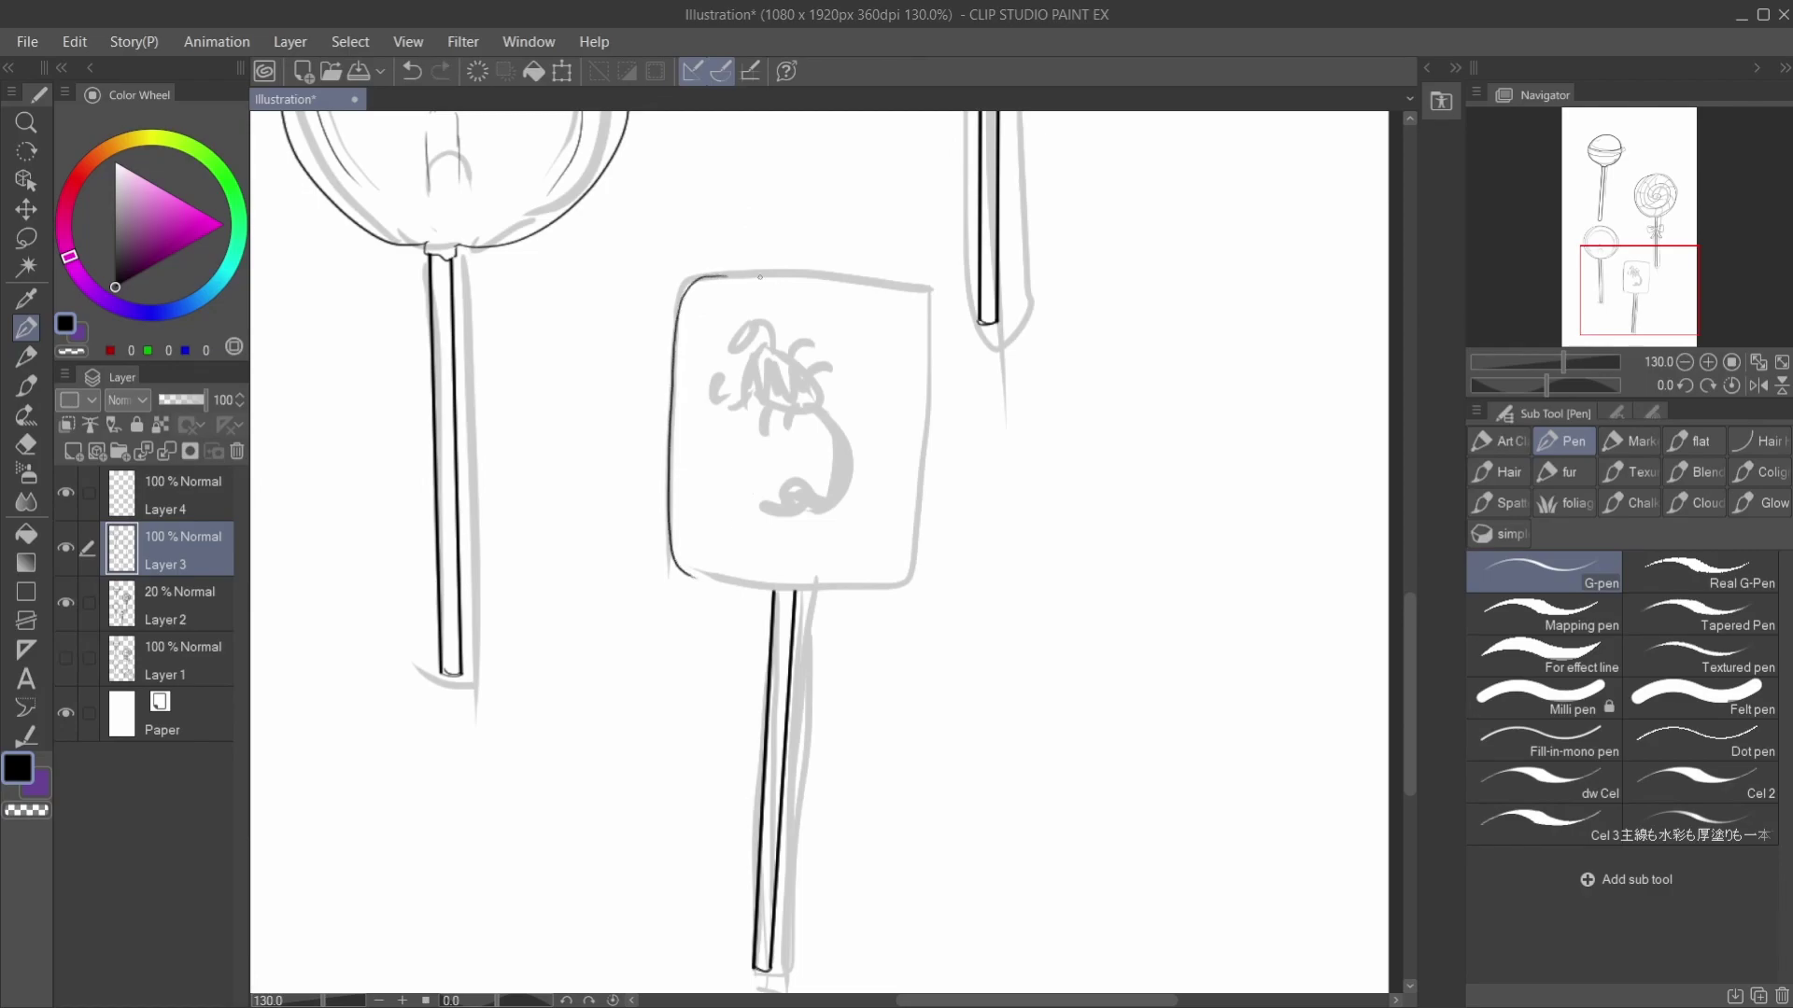
mouse_move(723, 277)
left_mouse_down()
mouse_move(904, 290)
mouse_move(929, 315)
mouse_move(910, 584)
mouse_move(847, 596)
left_mouse_up()
left_click_drag(686, 575, 894, 594)
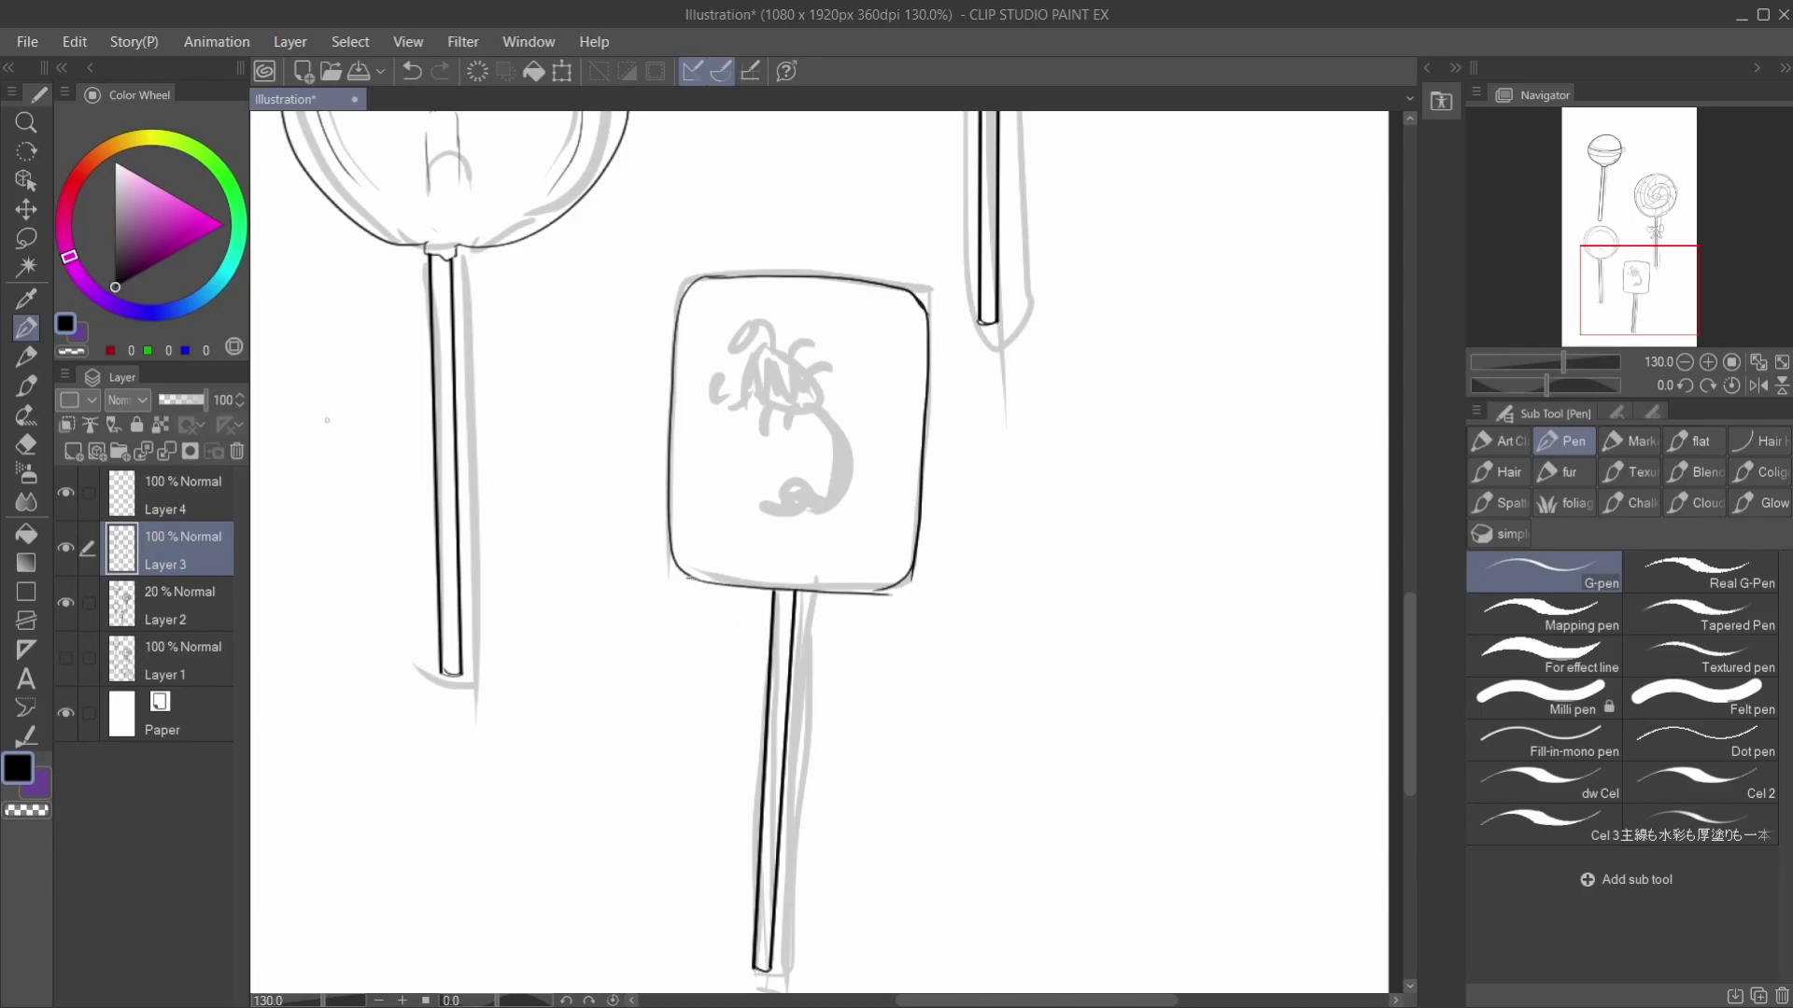
left_click(26, 443)
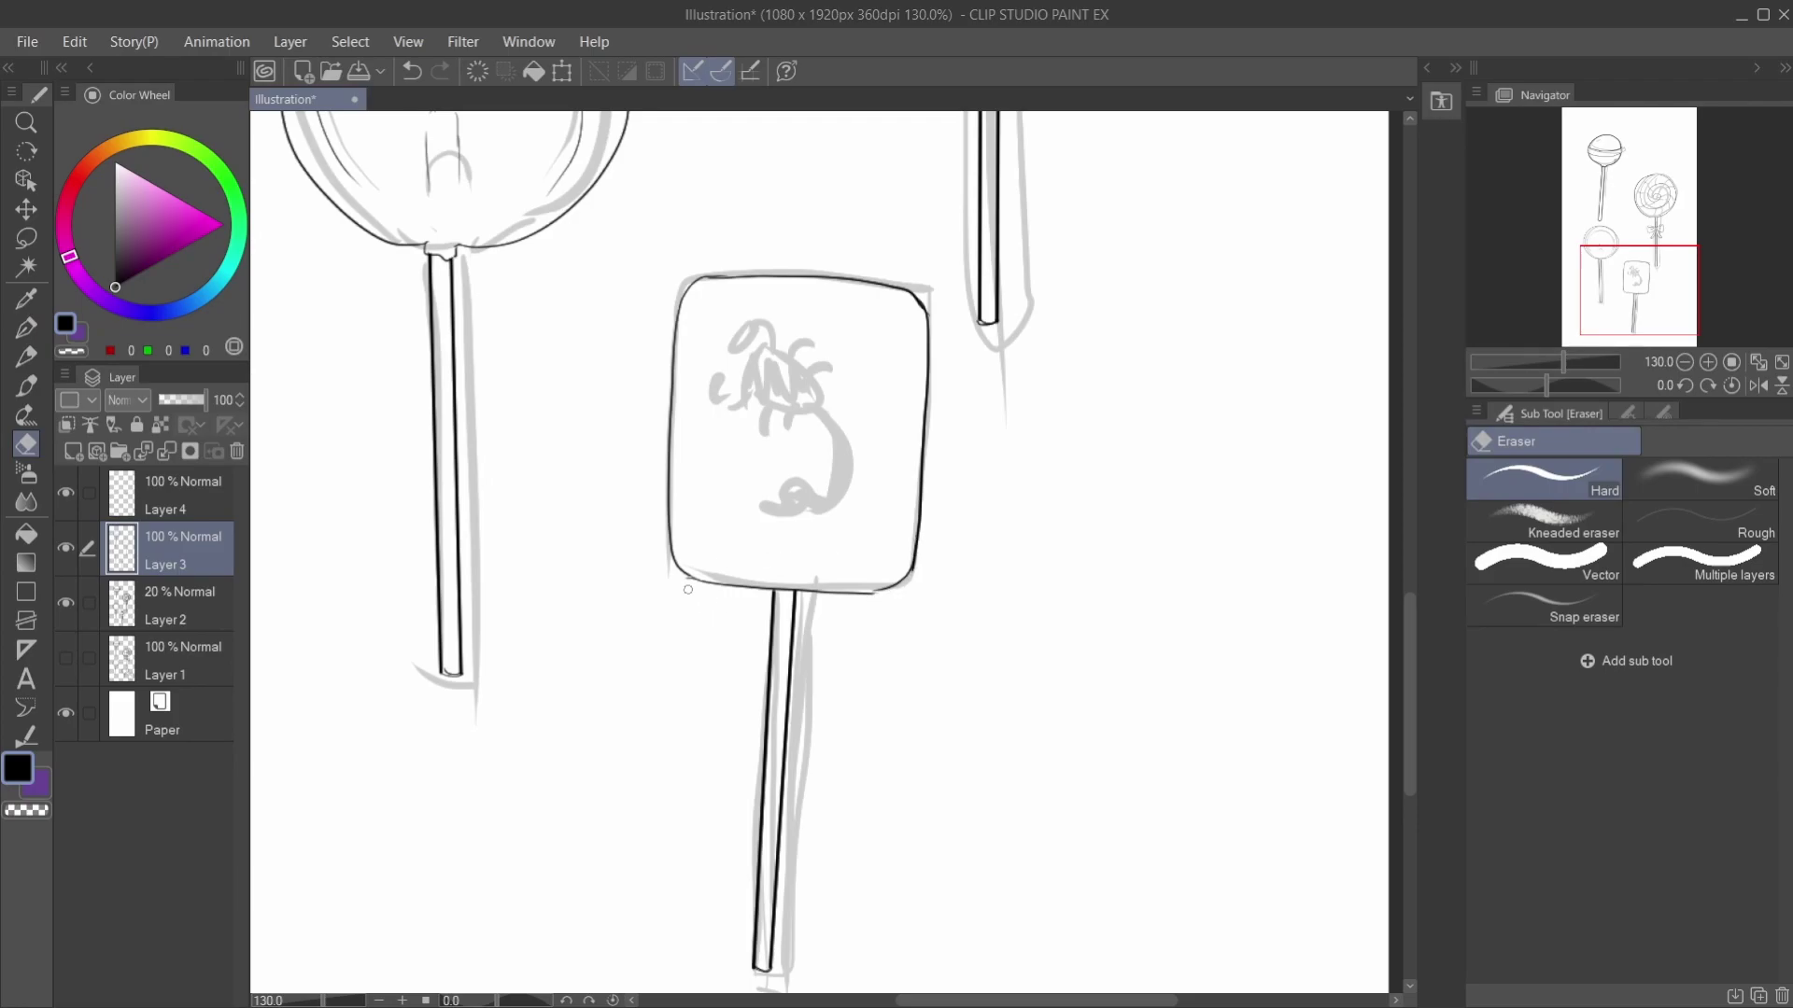
Step: Close the sign's bottom-right outline corner, then lasso-select the inked stick
left_click(27, 328)
left_click_drag(876, 592, 885, 583)
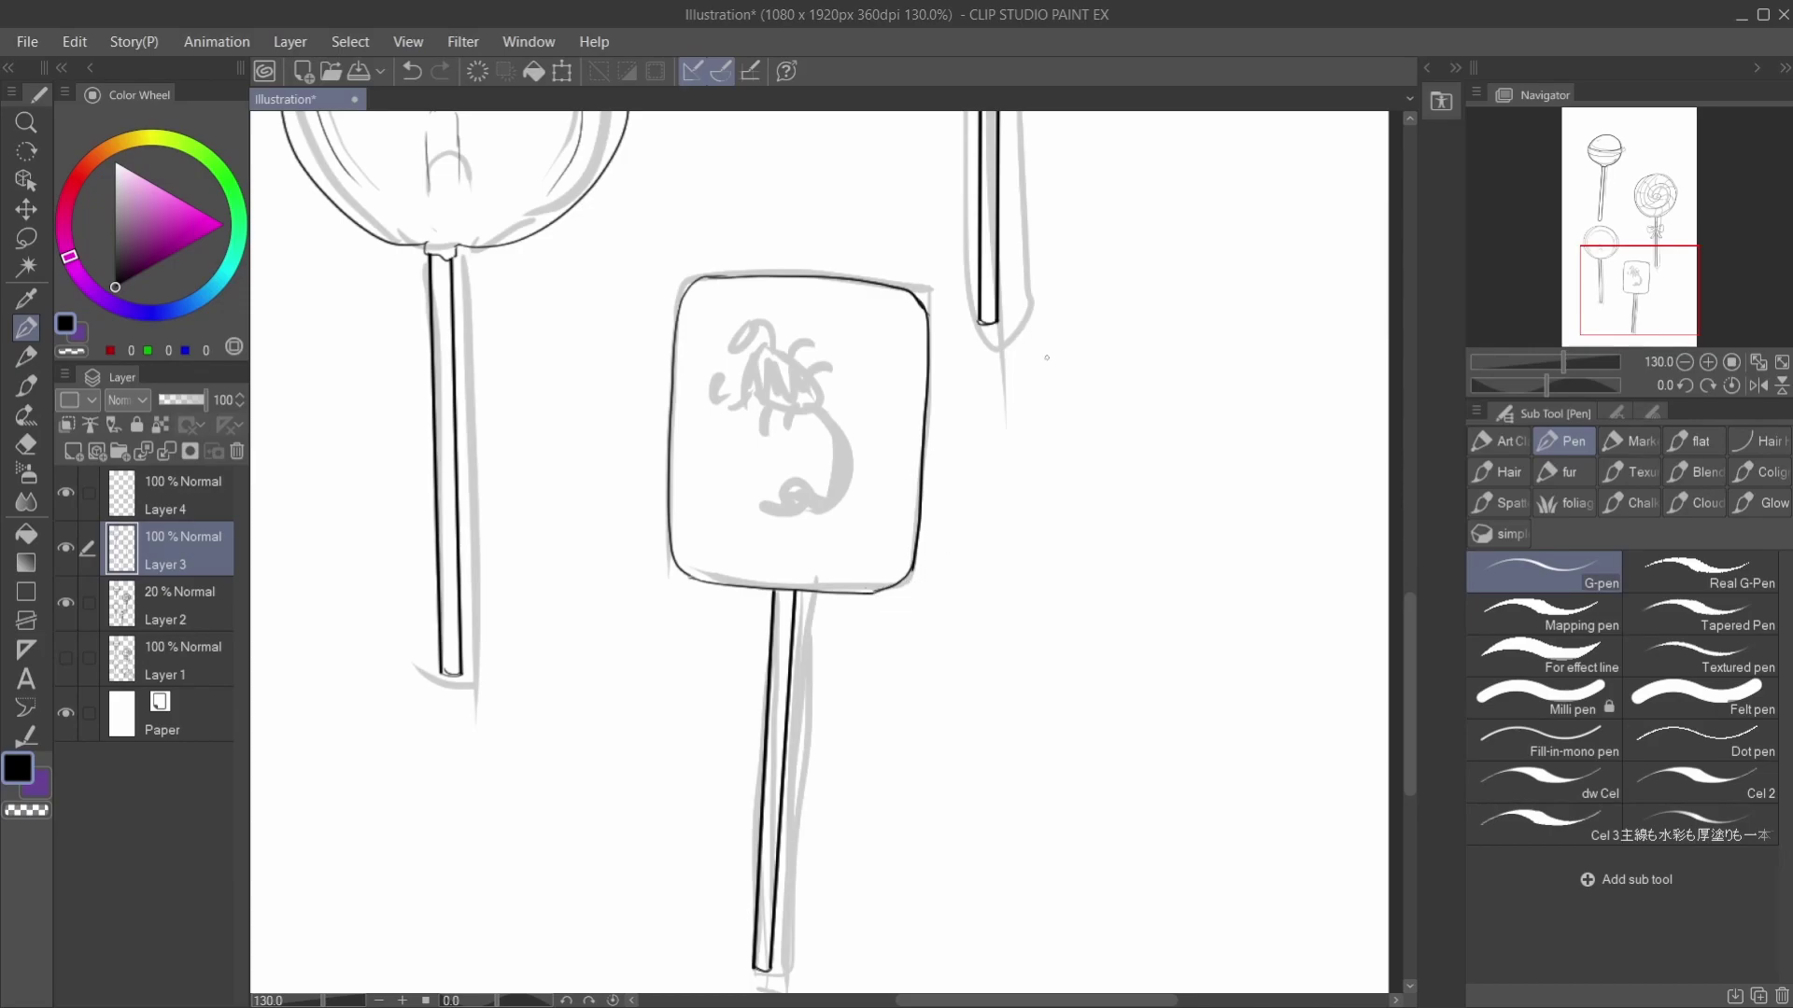
mouse_move(1002, 451)
left_mouse_down()
mouse_move(1075, 586)
mouse_move(1081, 459)
mouse_move(999, 458)
left_mouse_up()
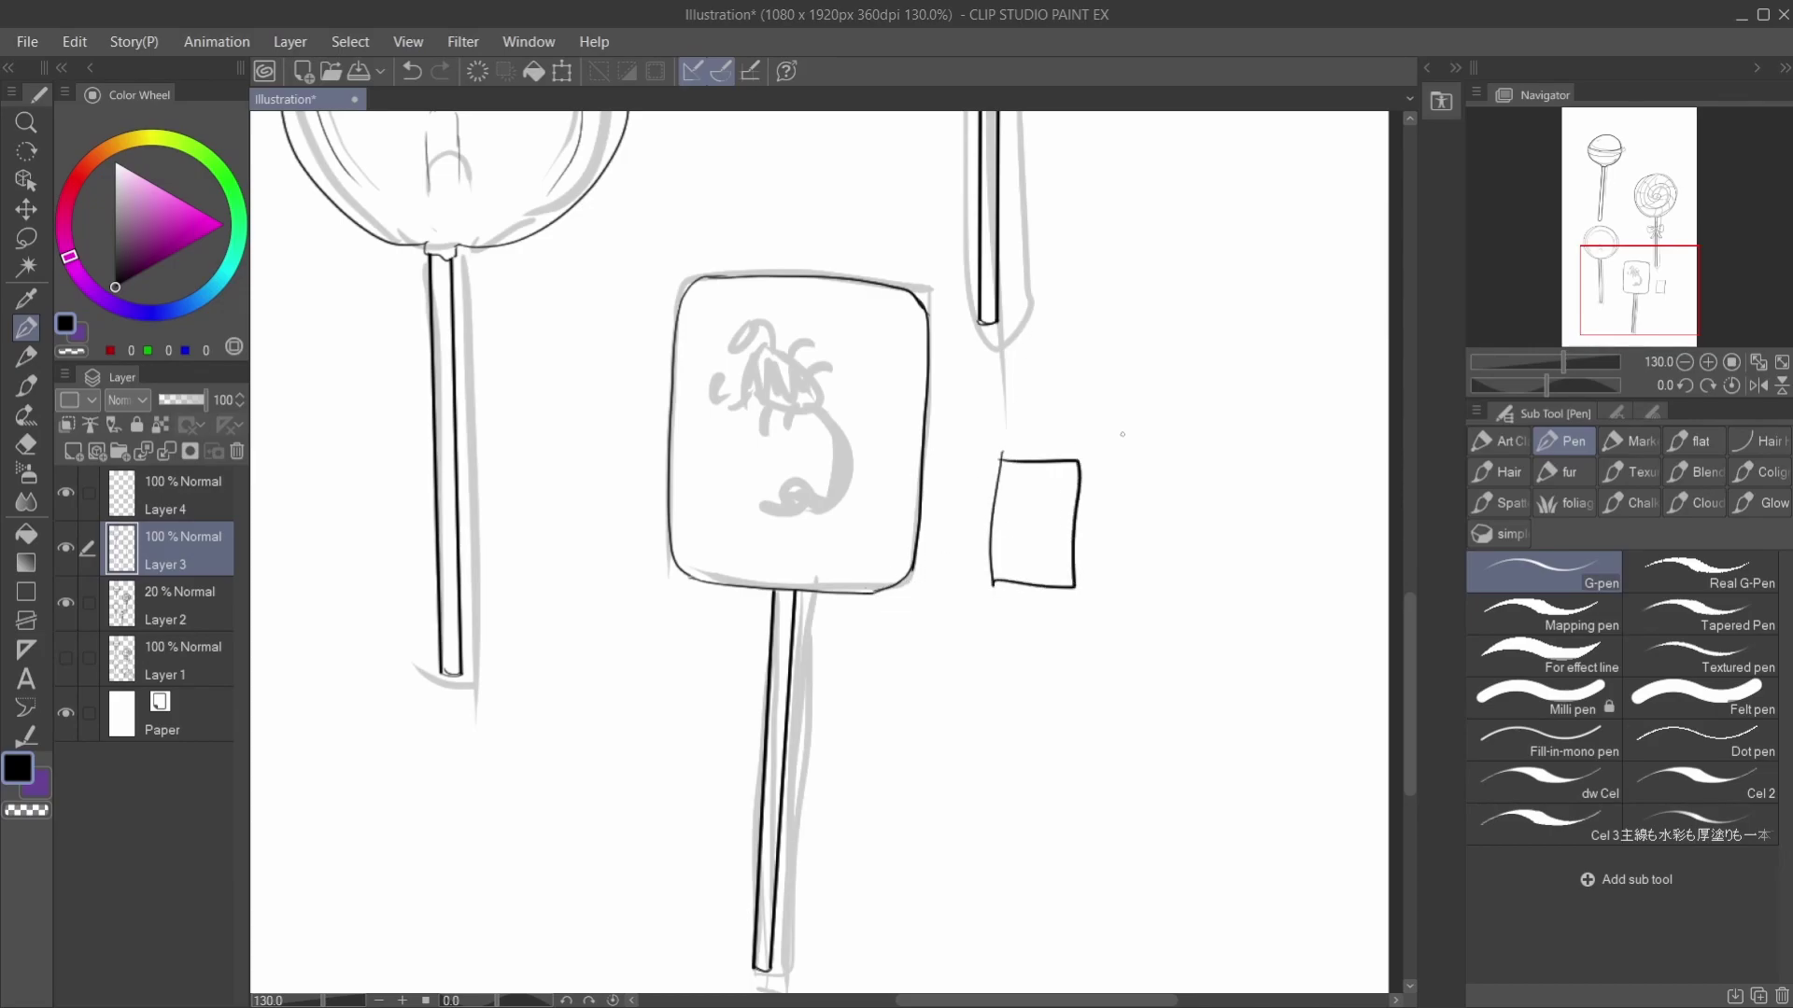
key("ctrl+z")
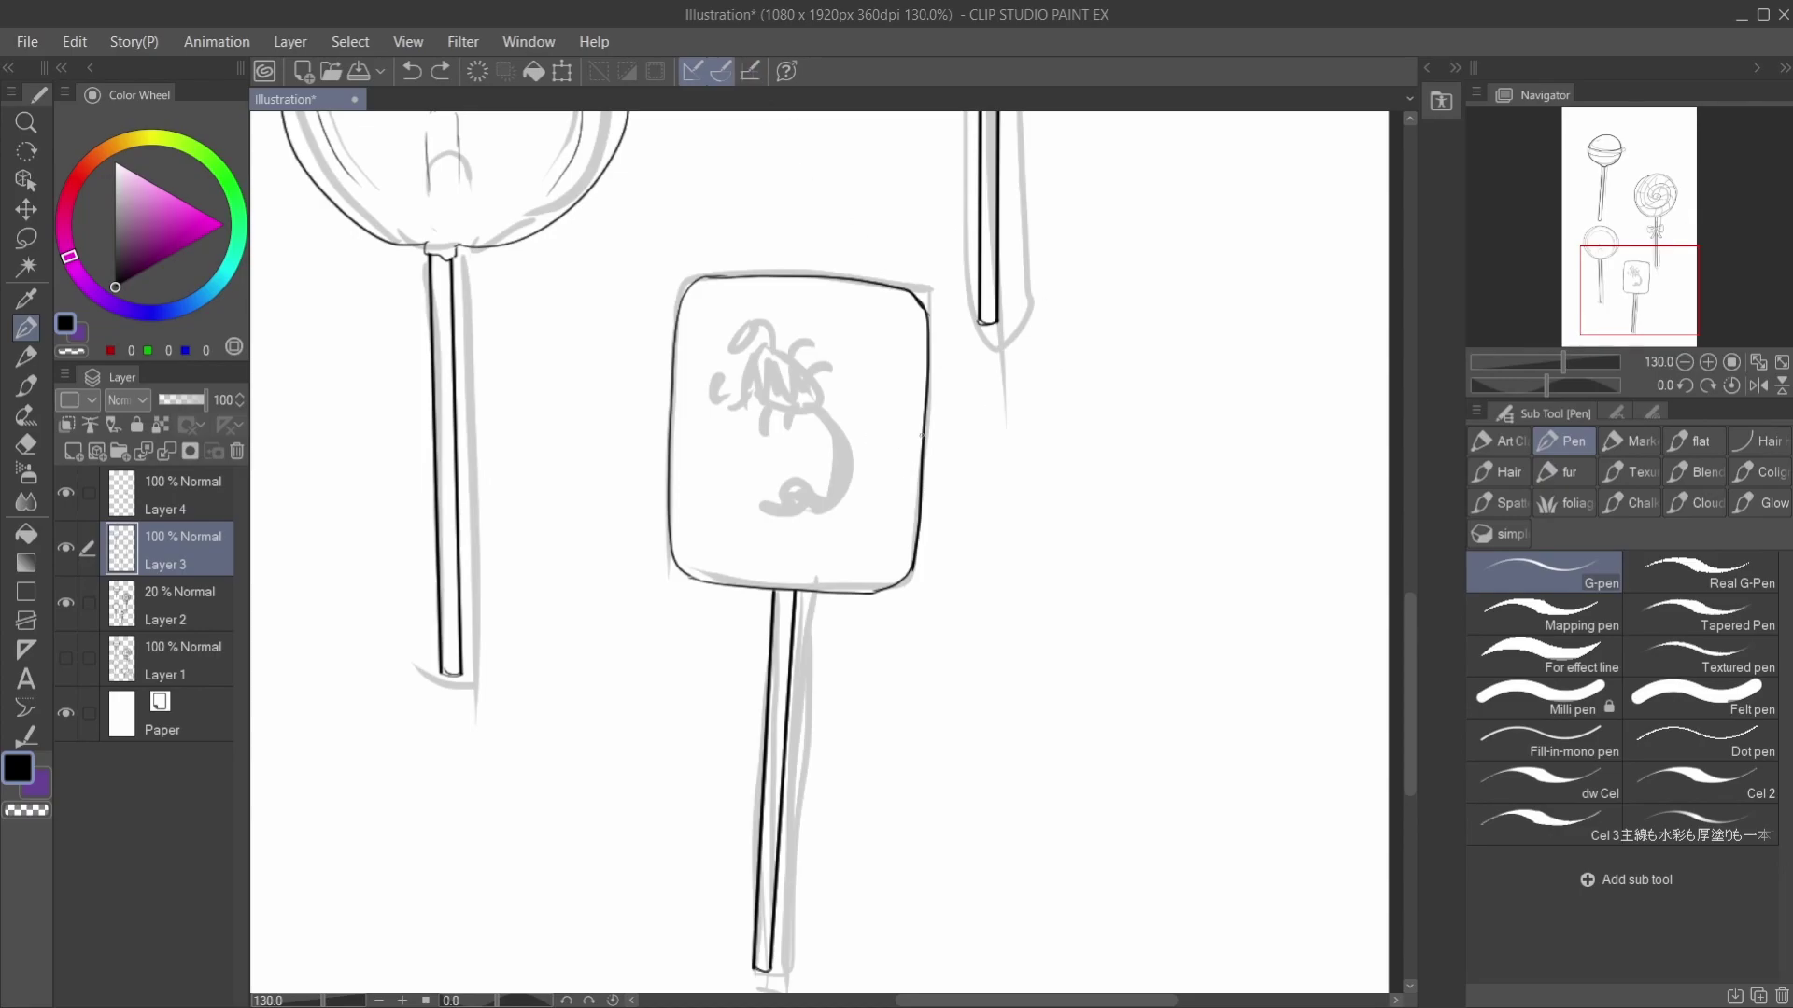
left_click(26, 238)
mouse_move(706, 779)
left_mouse_down()
mouse_move(748, 612)
mouse_move(809, 586)
mouse_move(821, 821)
mouse_move(760, 971)
mouse_move(702, 747)
mouse_move(805, 772)
left_mouse_up()
Step: Nudge the selected stick slightly right, commit its new position and clear the selection
left_click(845, 975)
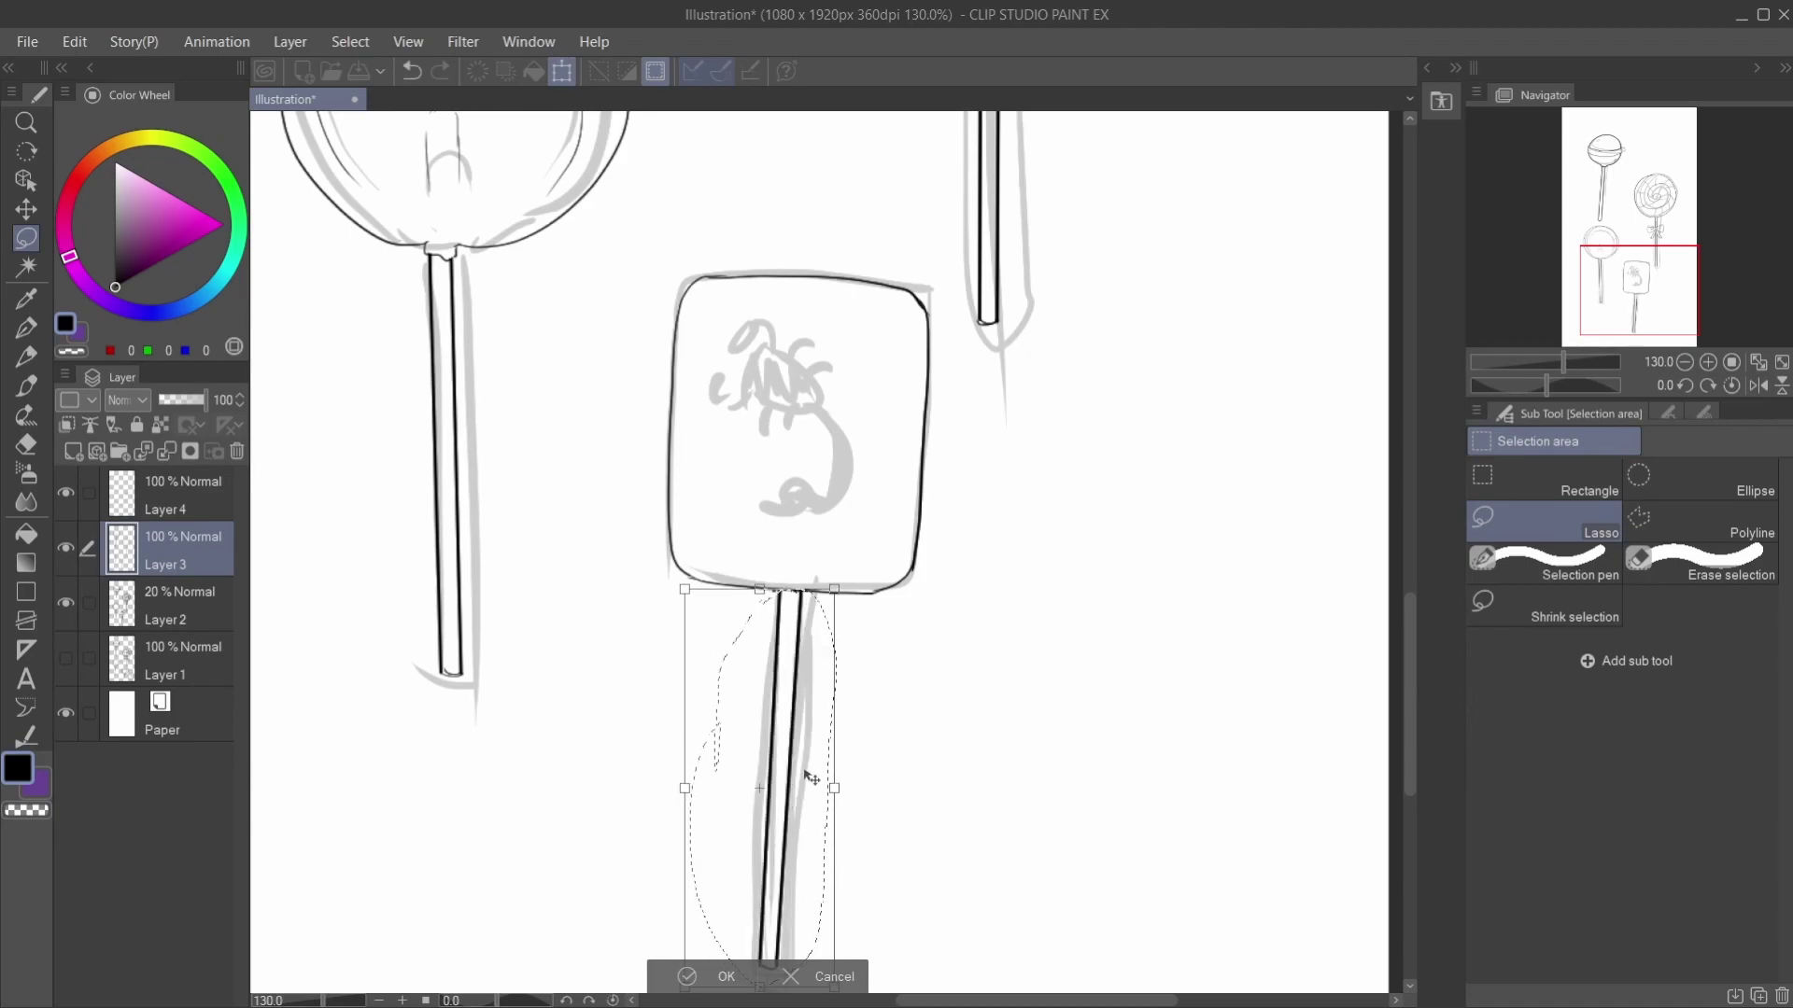
left_click(691, 977)
left_click(557, 975)
key("e")
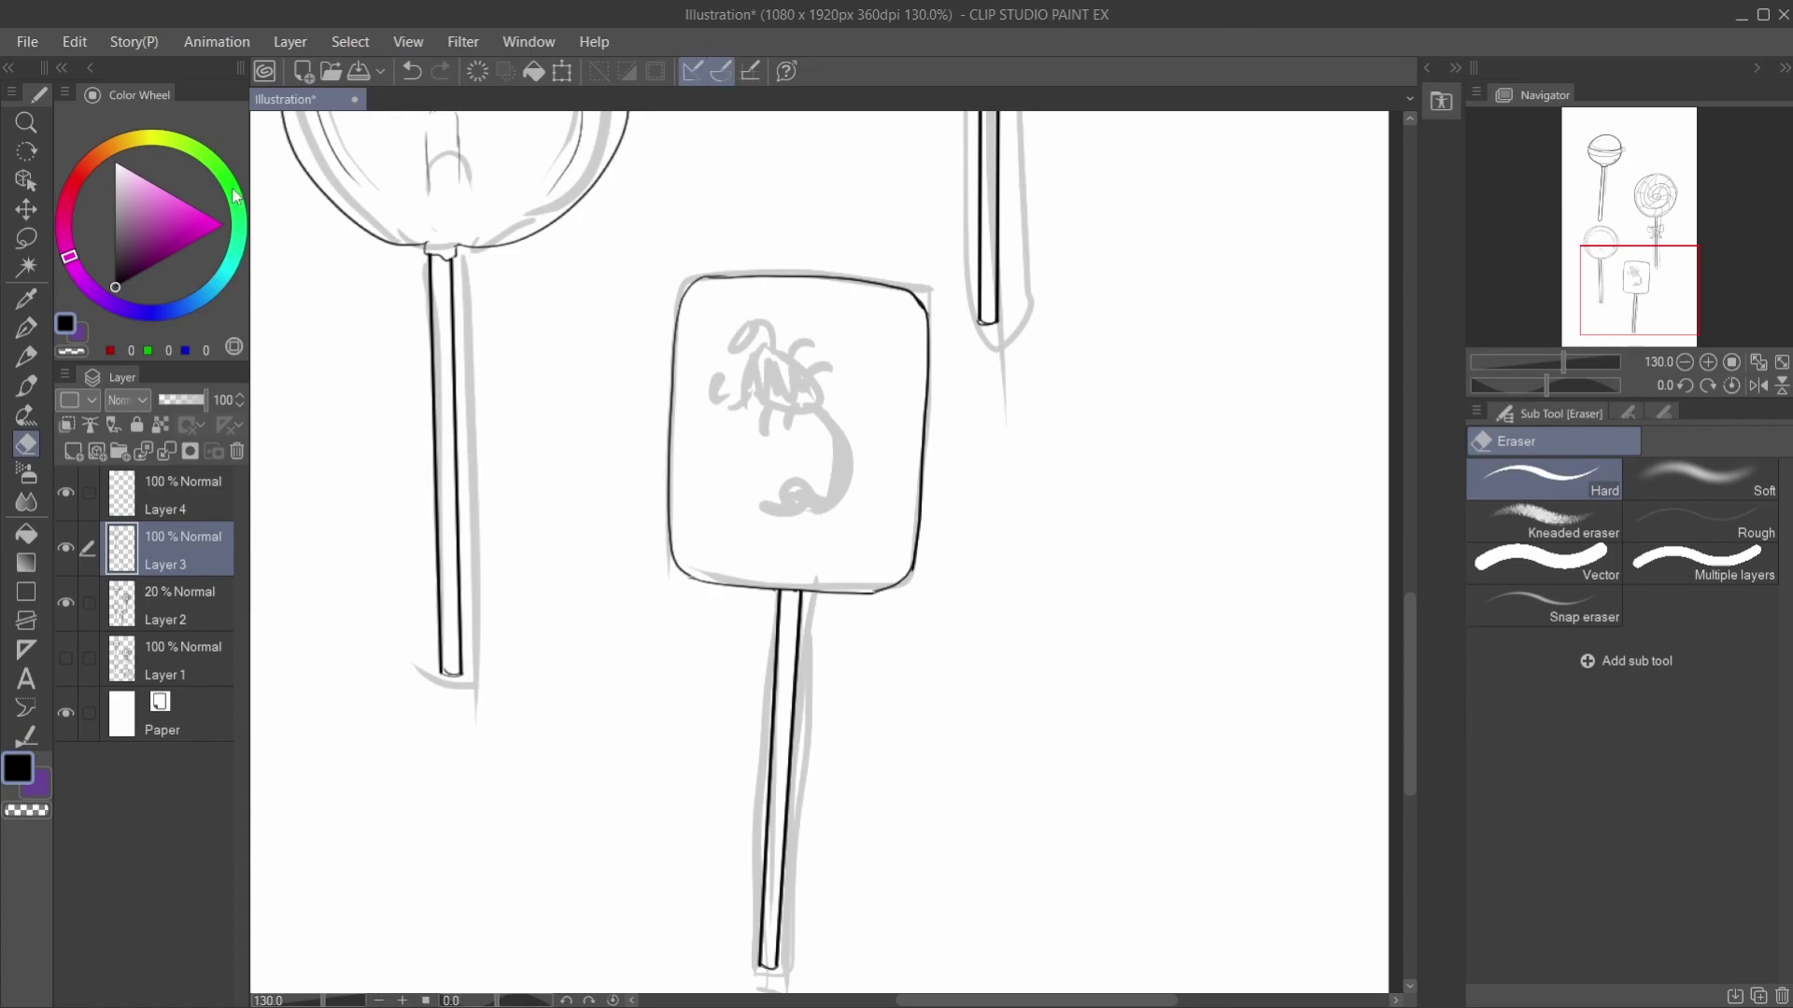
left_click(26, 327)
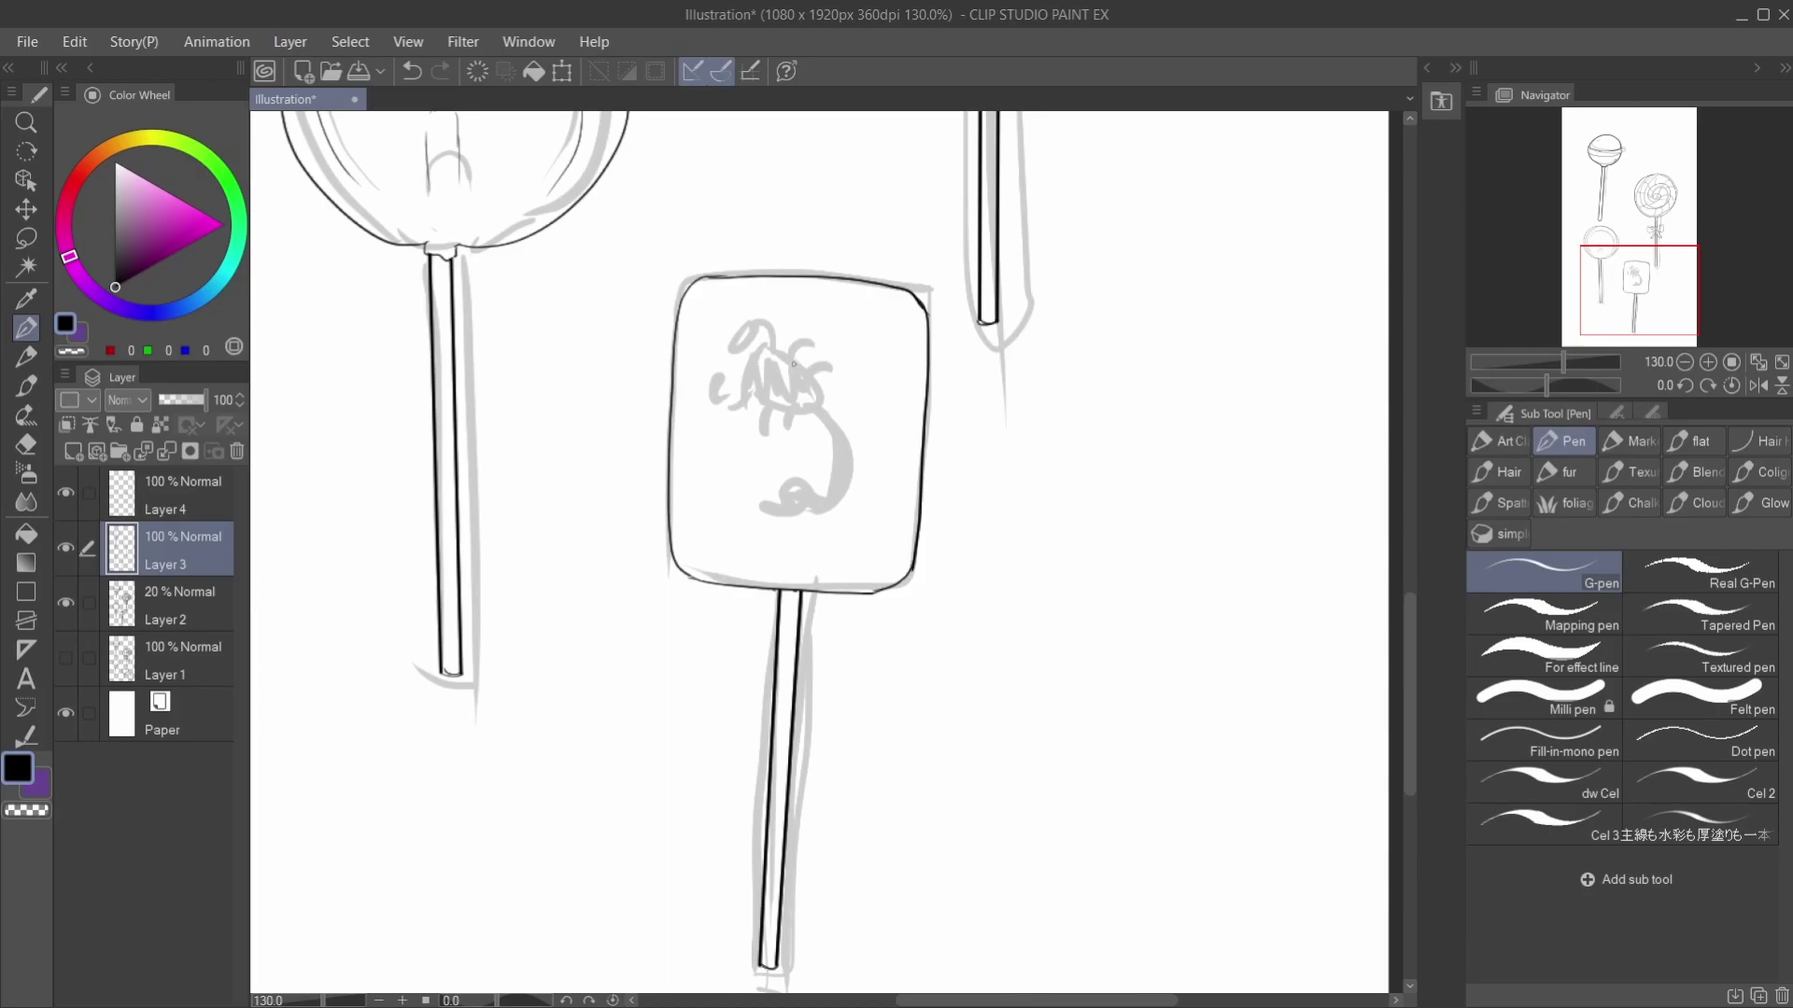
Step: Ink the bug's oval body outline on the square lollipop's candy
mouse_move(793, 365)
left_mouse_down()
mouse_move(779, 330)
mouse_move(824, 339)
mouse_move(844, 365)
mouse_move(812, 369)
mouse_move(856, 382)
mouse_move(859, 402)
mouse_move(865, 384)
mouse_move(848, 426)
left_mouse_up()
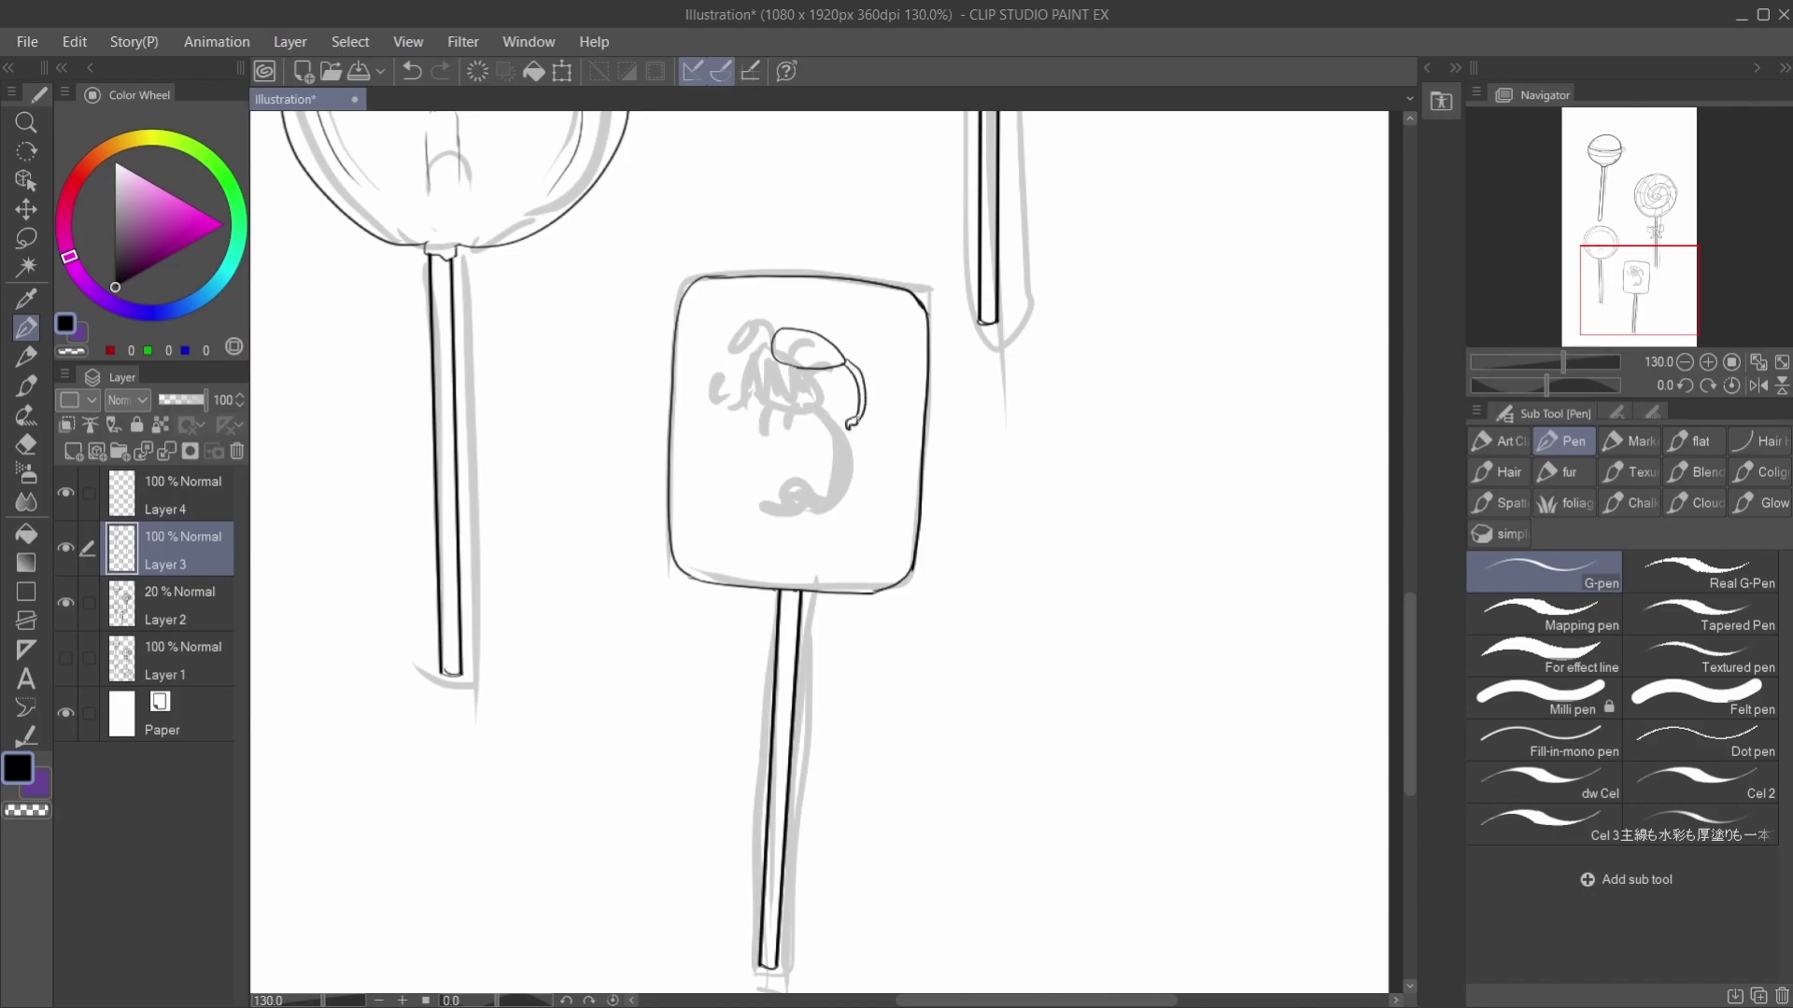
left_click_drag(784, 361, 800, 395)
key("ctrl+z")
mouse_move(792, 325)
left_mouse_down()
mouse_move(799, 292)
mouse_move(853, 320)
mouse_move(790, 388)
mouse_move(828, 381)
left_mouse_up()
key("ctrl+z")
key("ctrl+z")
key("ctrl+z")
key("ctrl+z")
key("ctrl+z")
key("ctrl+z")
Step: Add two short antennae, a long curved antenna and claw pincers to the bug
left_click_drag(786, 324, 789, 299)
mouse_move(800, 323)
left_mouse_down()
mouse_move(809, 306)
mouse_move(847, 328)
mouse_move(795, 386)
mouse_move(812, 388)
left_mouse_up()
mouse_move(776, 329)
left_mouse_down()
mouse_move(756, 291)
mouse_move(731, 297)
left_mouse_up()
mouse_move(776, 353)
left_mouse_down()
mouse_move(725, 407)
mouse_move(762, 368)
mouse_move(714, 377)
mouse_move(771, 357)
mouse_move(752, 298)
mouse_move(730, 294)
left_mouse_up()
key("ctrl+z")
left_click_drag(723, 356, 718, 369)
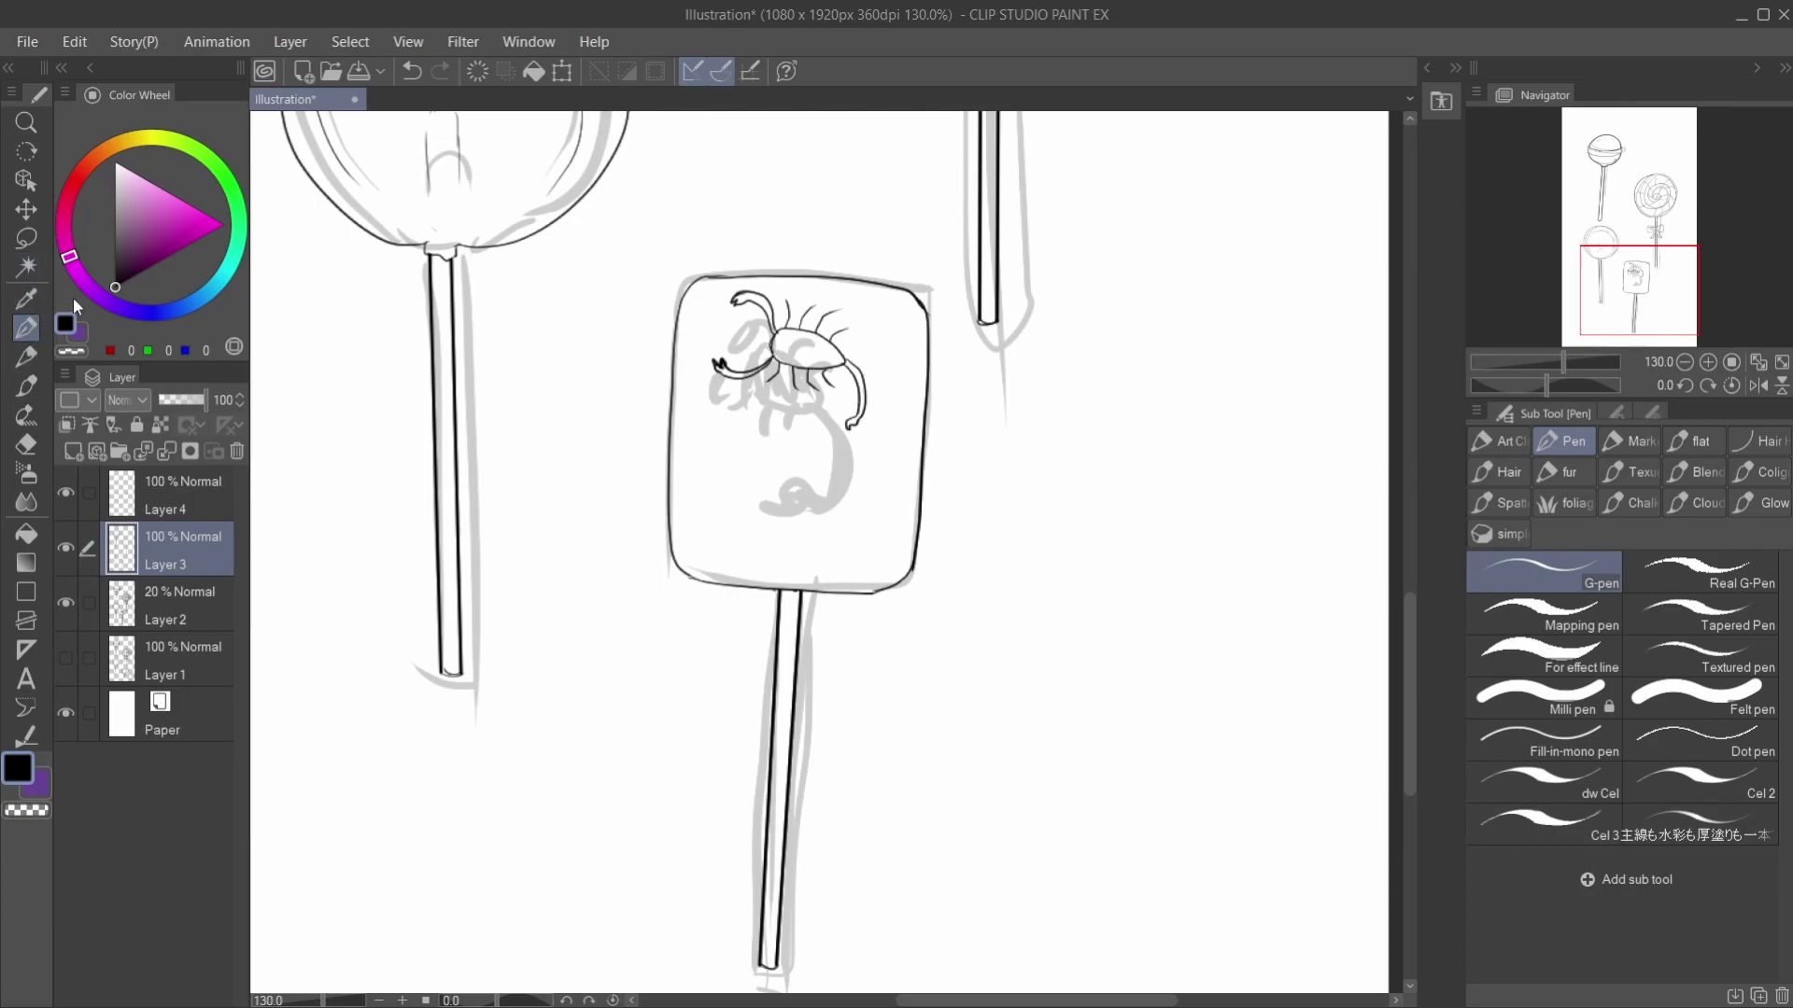
Step: Lasso the bug's head, shrink it and nudge it upward, then deselect
left_click(27, 239)
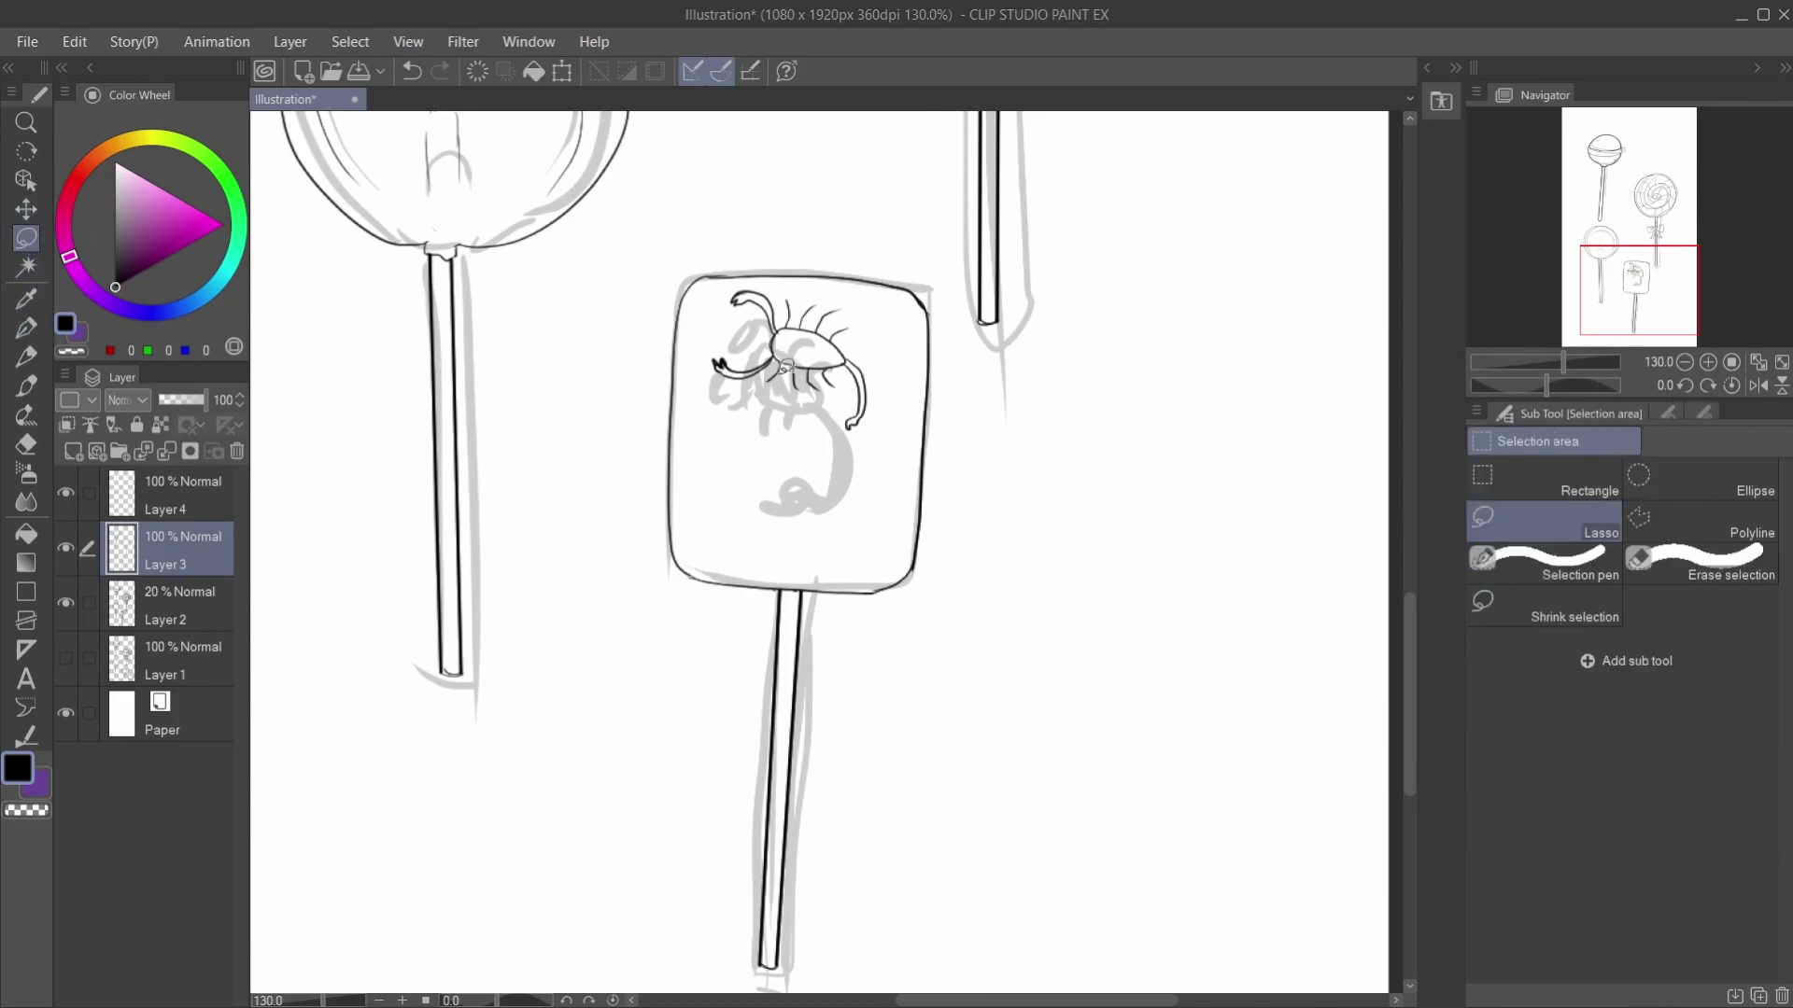
mouse_move(781, 345)
left_mouse_down()
mouse_move(796, 280)
mouse_move(847, 282)
mouse_move(874, 318)
mouse_move(844, 392)
mouse_move(788, 405)
left_mouse_up()
key("ctrl+t")
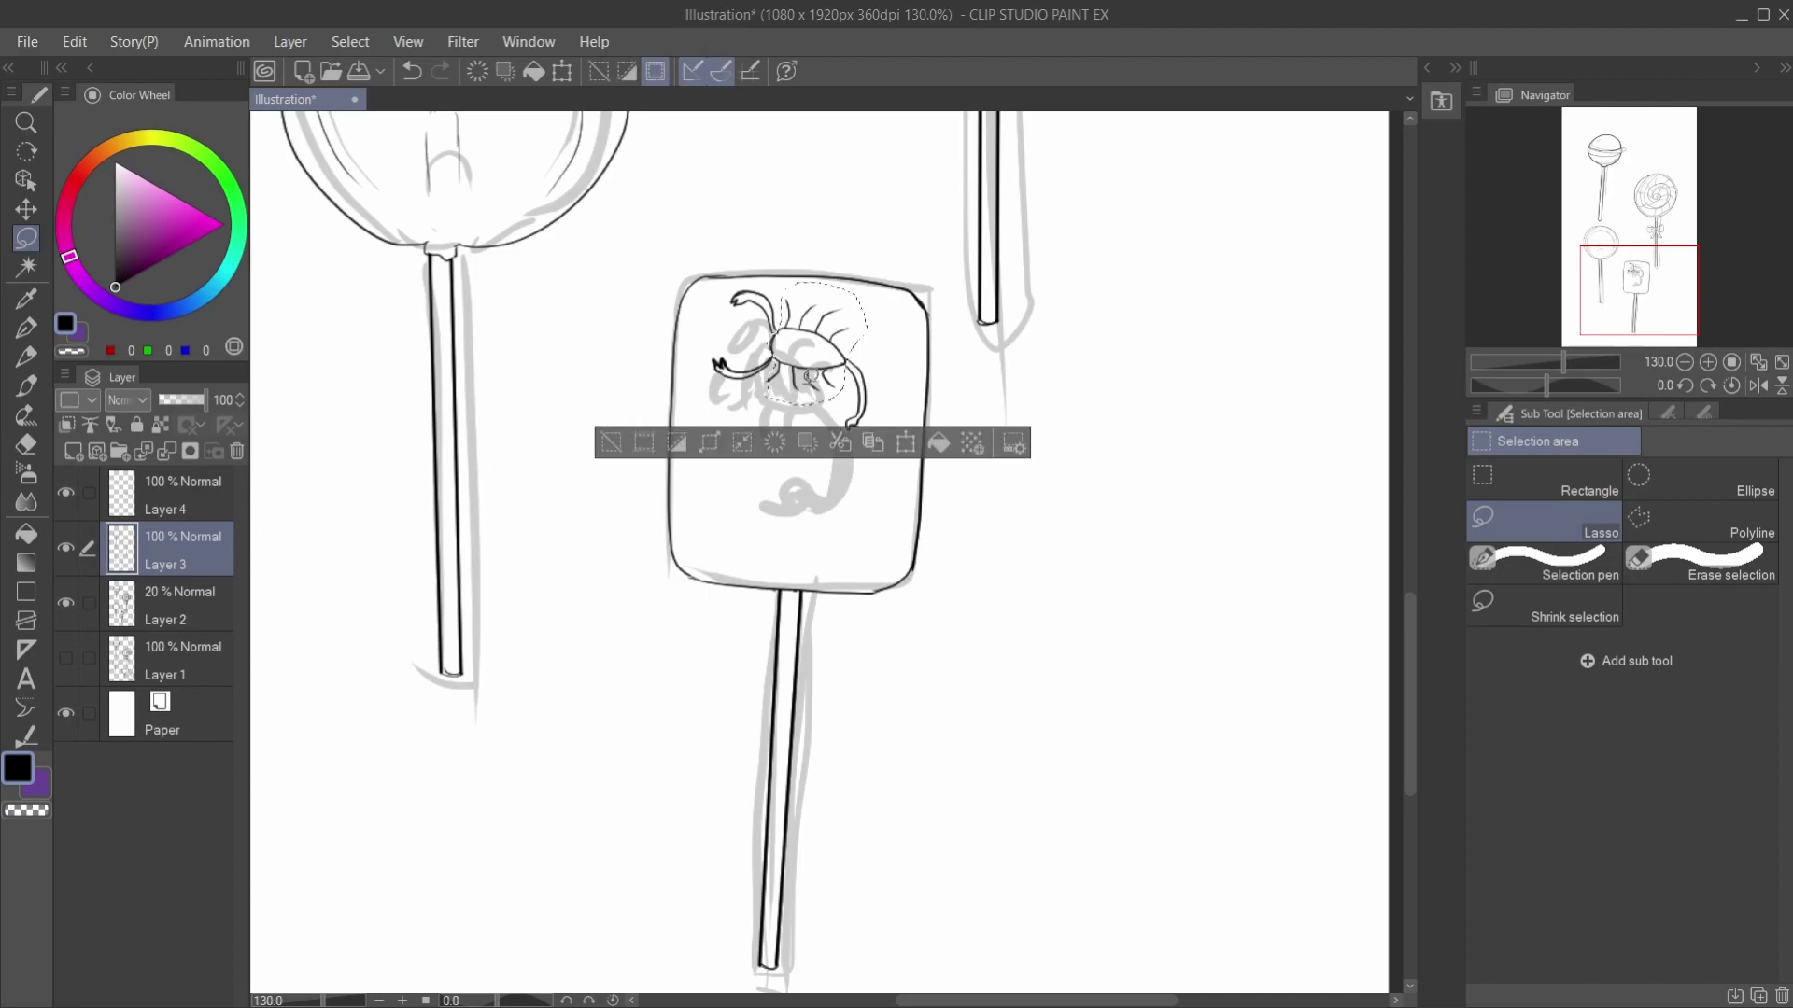
left_click_drag(867, 282, 843, 311)
left_click_drag(827, 385, 827, 368)
left_click(732, 428)
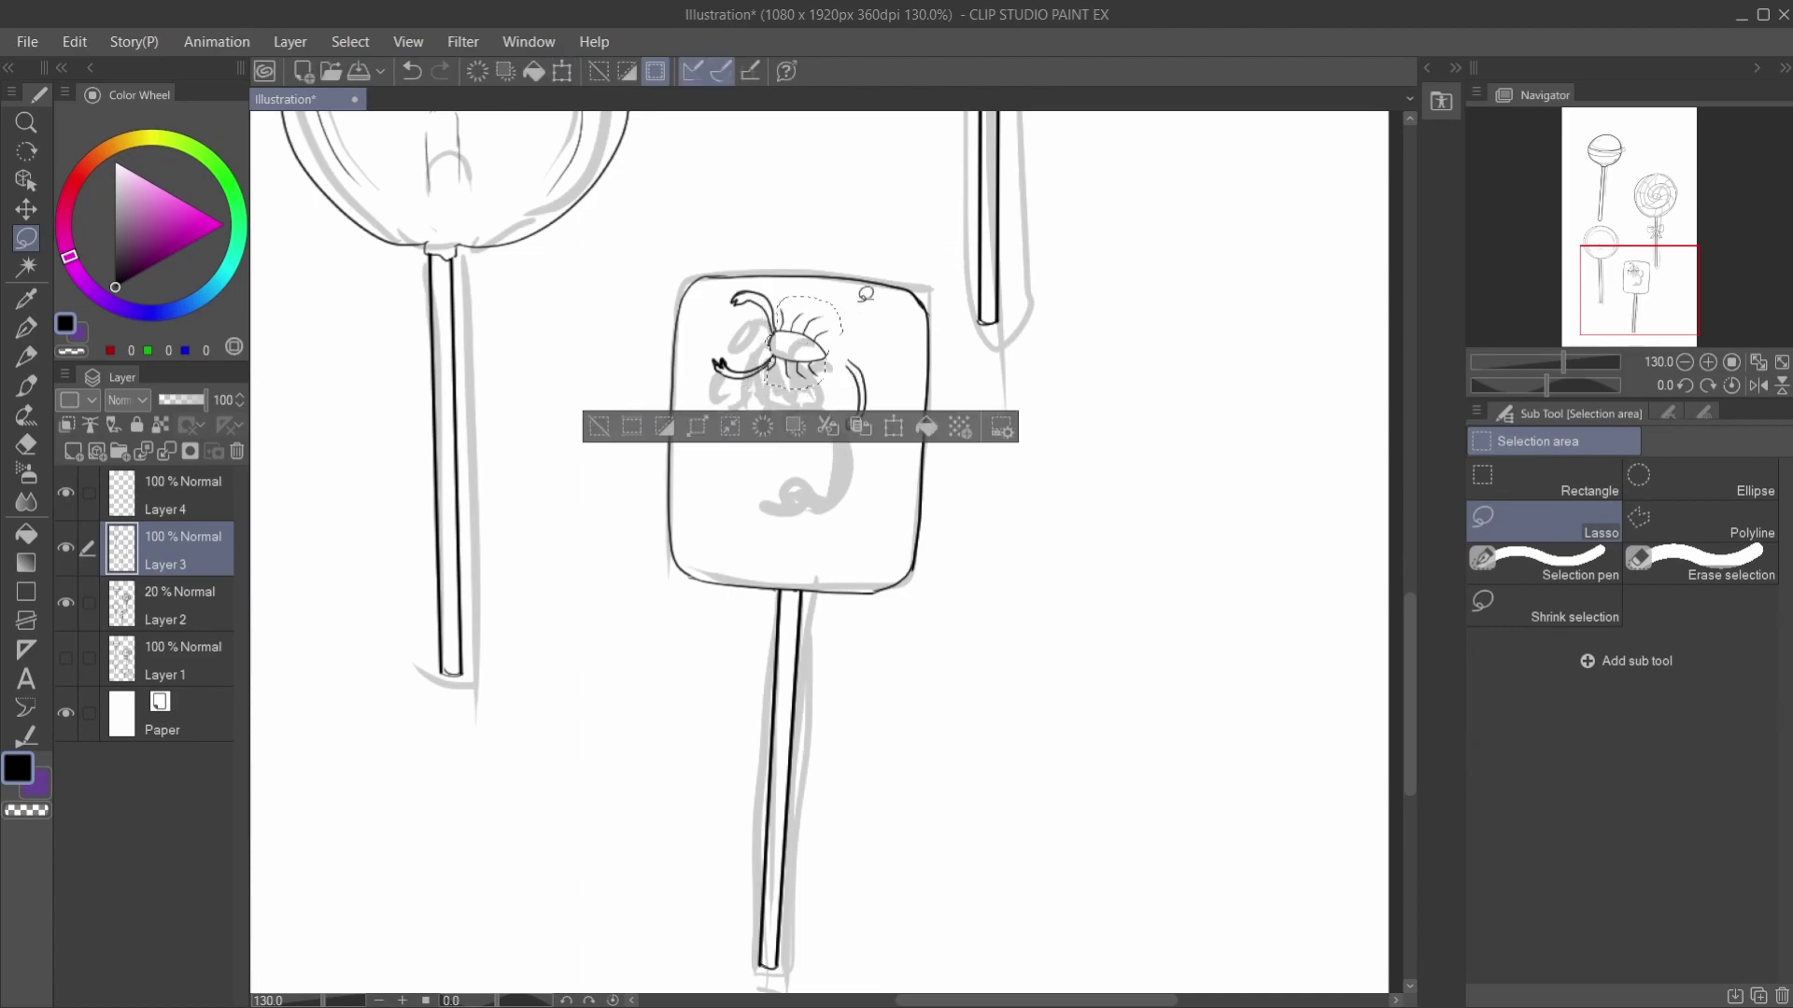
left_click(594, 428)
Step: Select the curved tail piece, adjust and commit it, and clear the selection
mouse_move(839, 347)
left_mouse_down()
mouse_move(833, 412)
mouse_move(829, 378)
mouse_move(862, 415)
left_mouse_up()
left_click(954, 488)
left_click(773, 482)
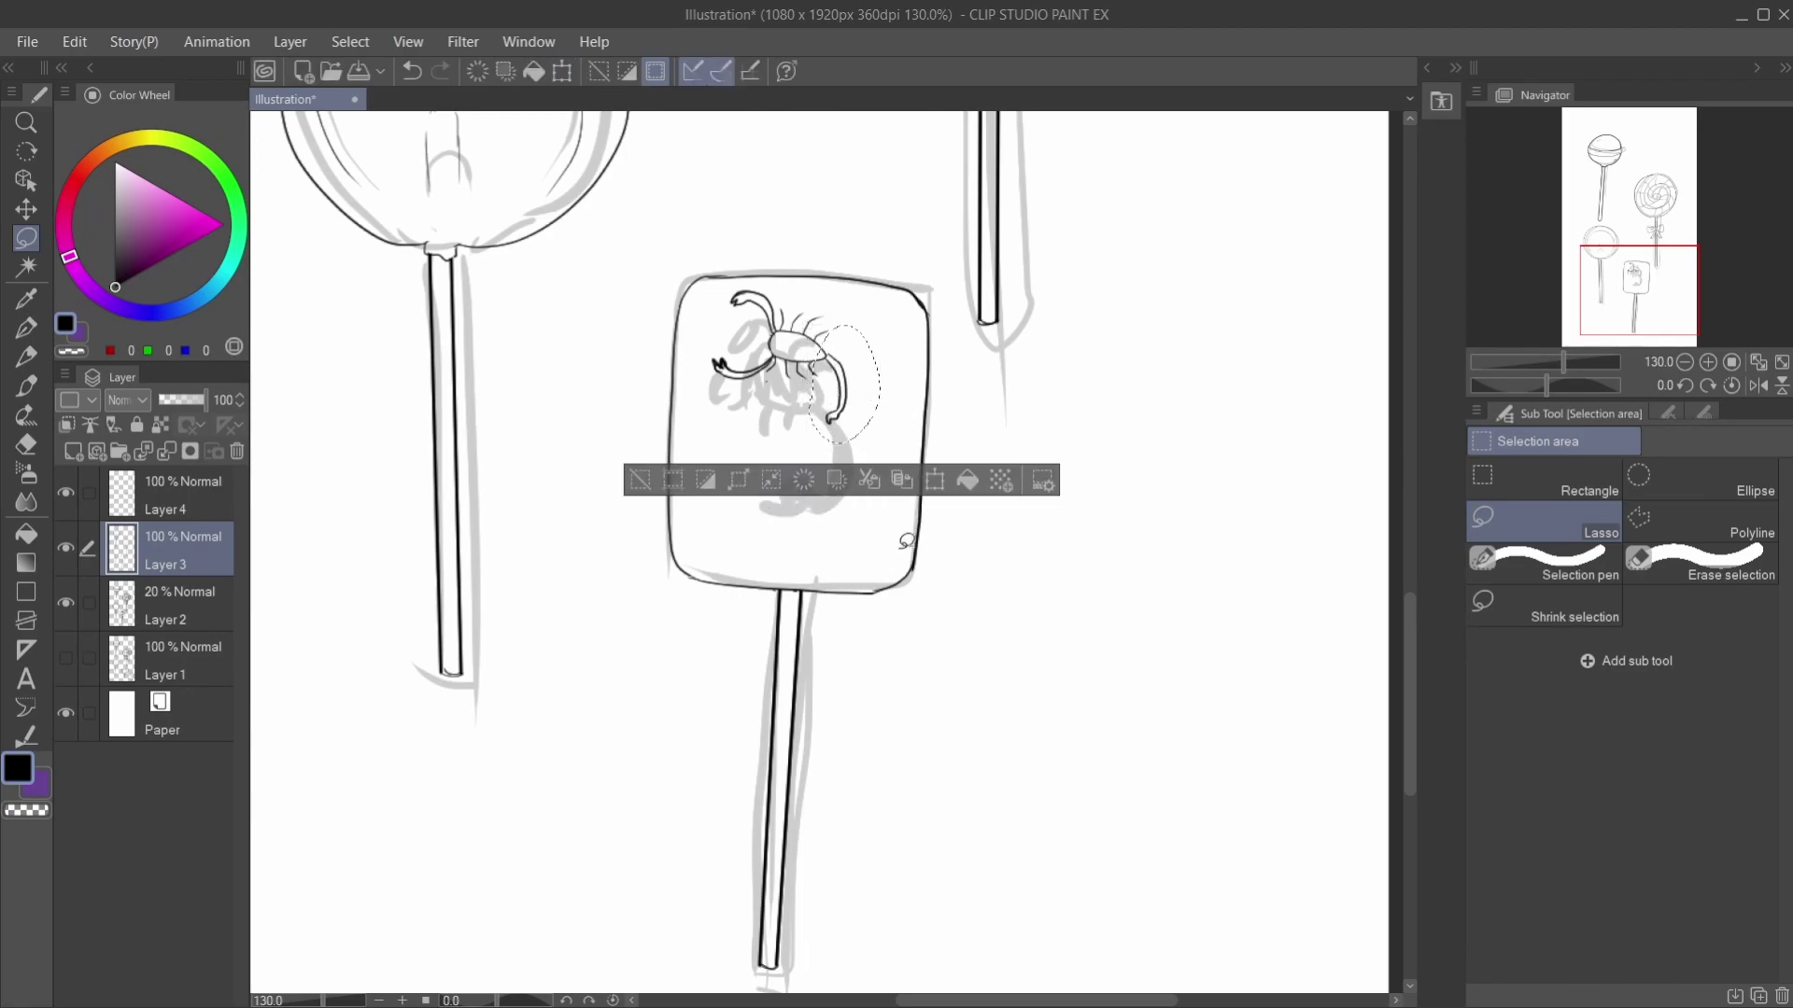
left_click(640, 482)
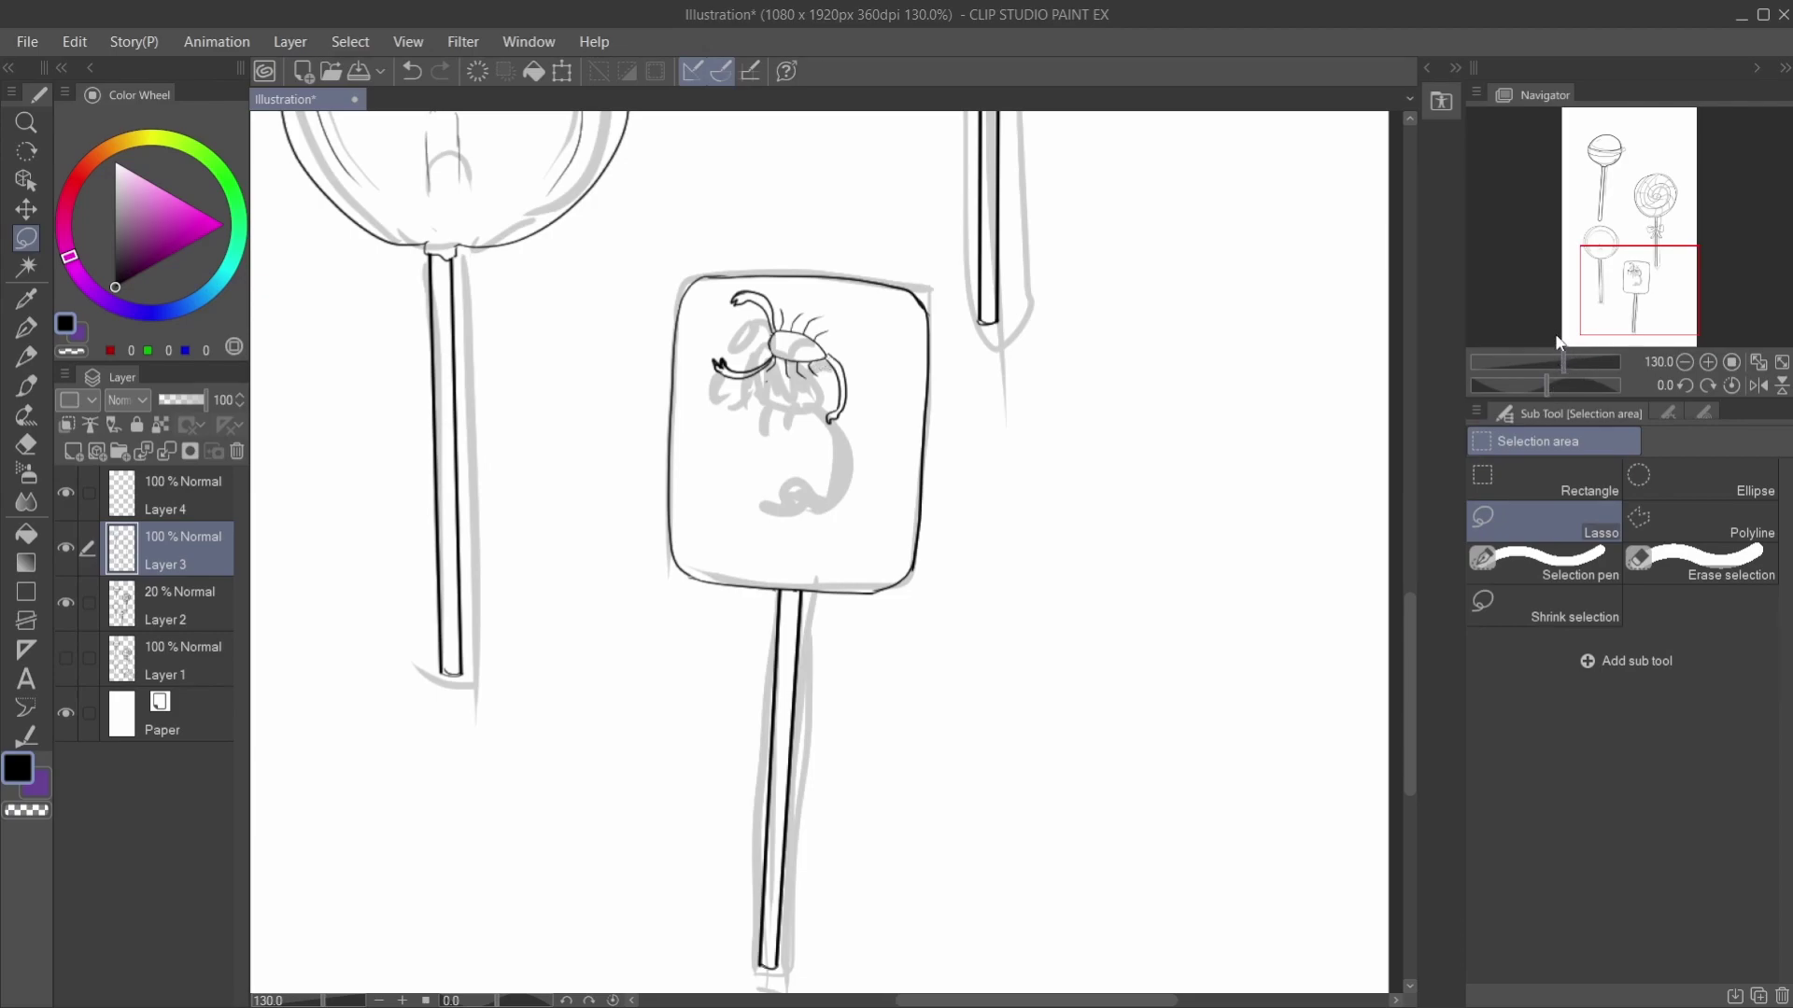
Step: Draw inner edge lines along the square lollipop's bottom, left, lower-right and upper-right sides
left_click(28, 332)
mouse_move(783, 566)
left_mouse_down()
mouse_move(798, 457)
mouse_move(804, 565)
left_mouse_up()
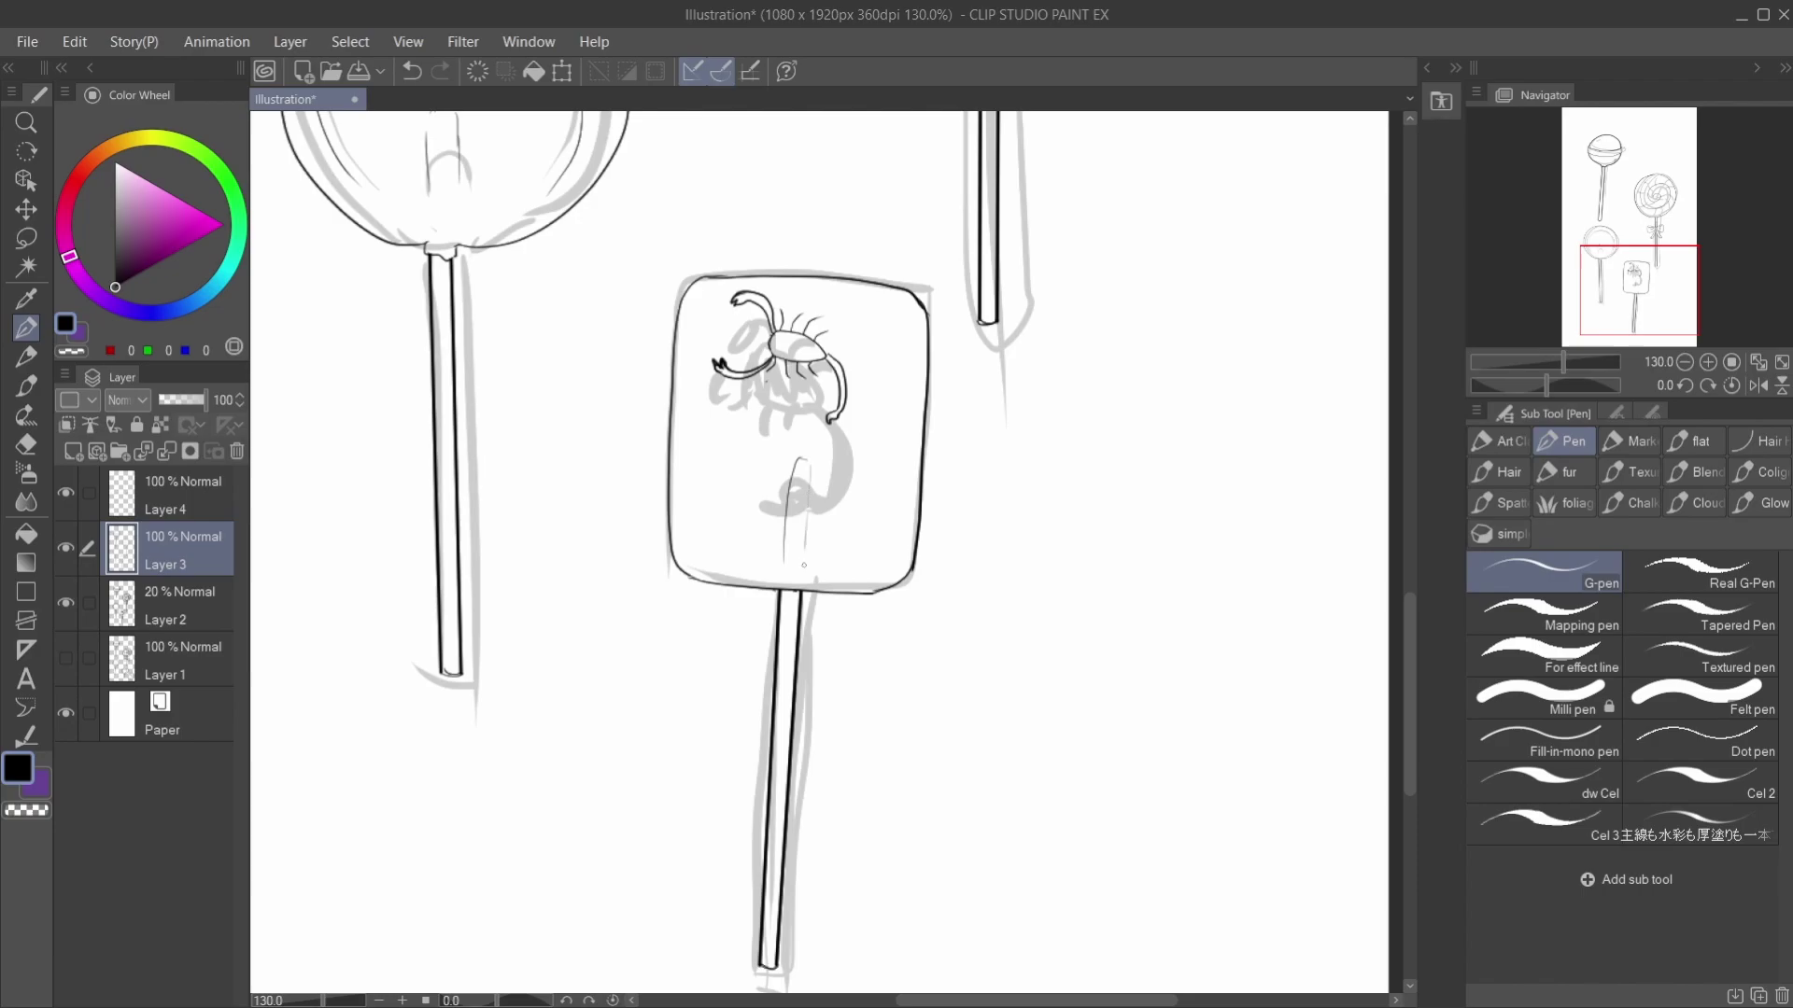
left_click_drag(682, 450, 694, 548)
left_click_drag(908, 522, 883, 577)
left_click_drag(901, 304, 915, 423)
left_click_drag(1561, 361, 1563, 360)
left_click(35, 245)
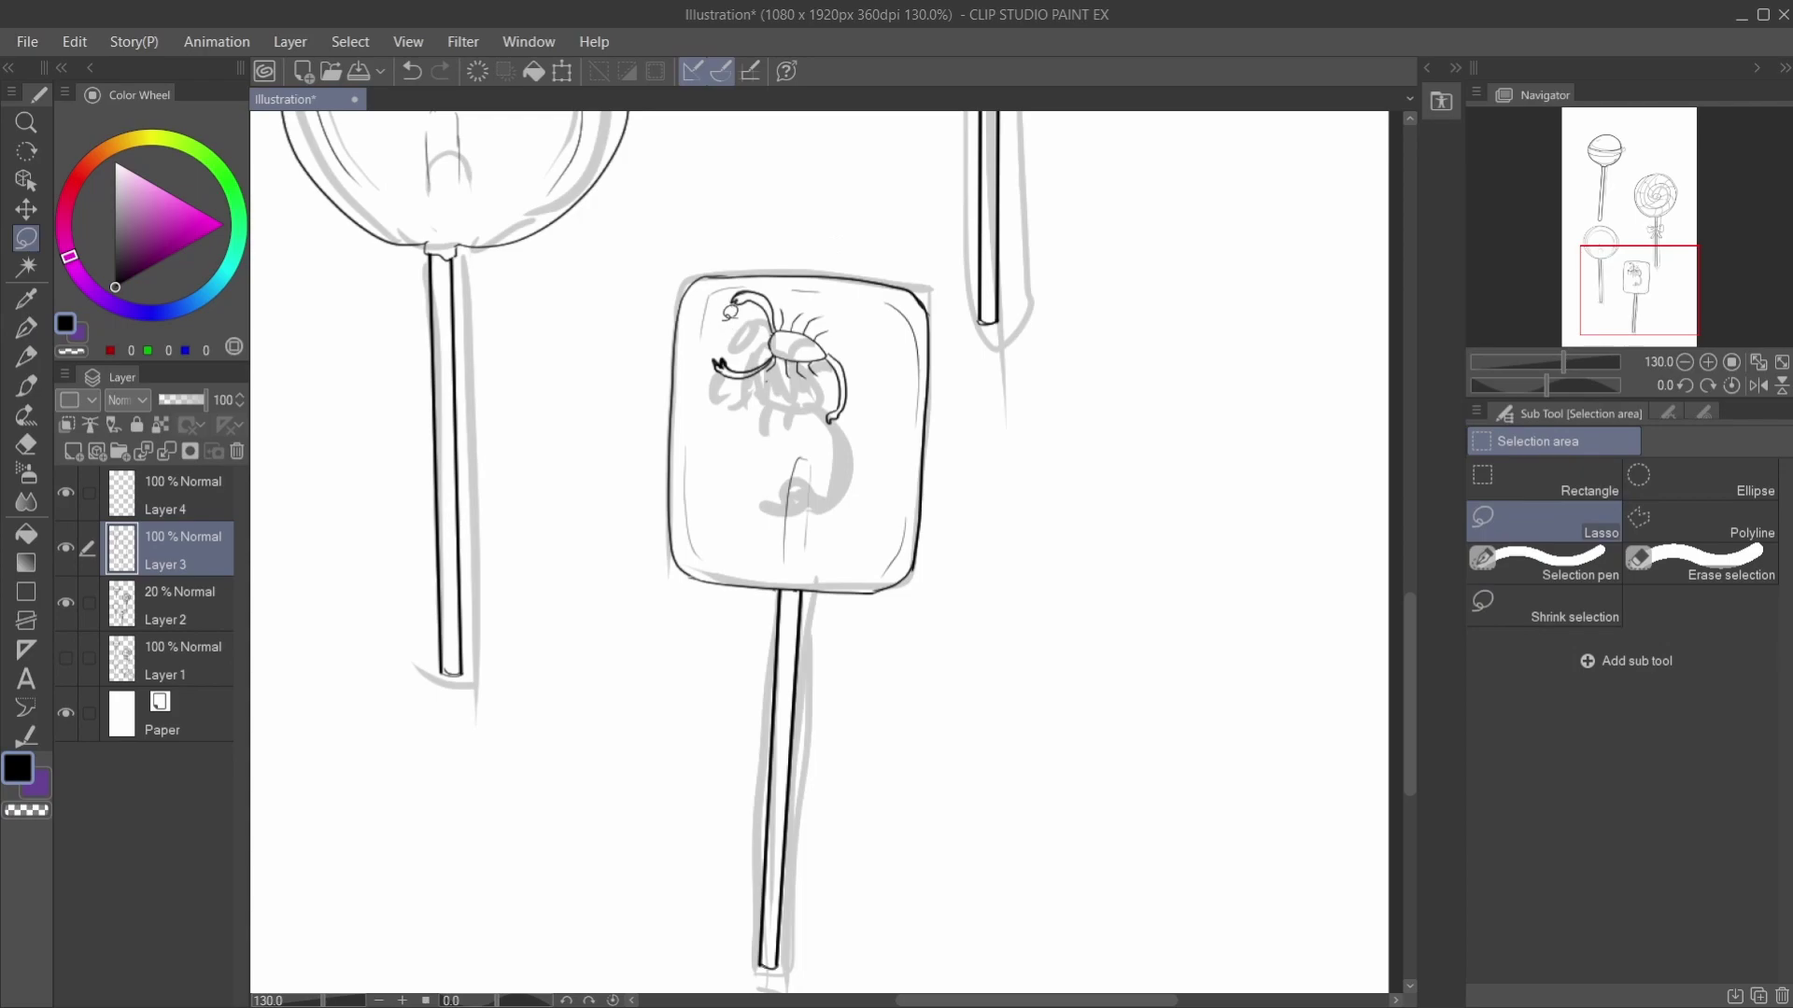
Step: Lasso the scorpion, move it down-right, rotate it about 20° clockwise, commit and deselect
mouse_move(755, 274)
left_mouse_down()
mouse_move(875, 332)
mouse_move(868, 429)
mouse_move(744, 396)
mouse_move(719, 318)
mouse_move(752, 280)
left_mouse_up()
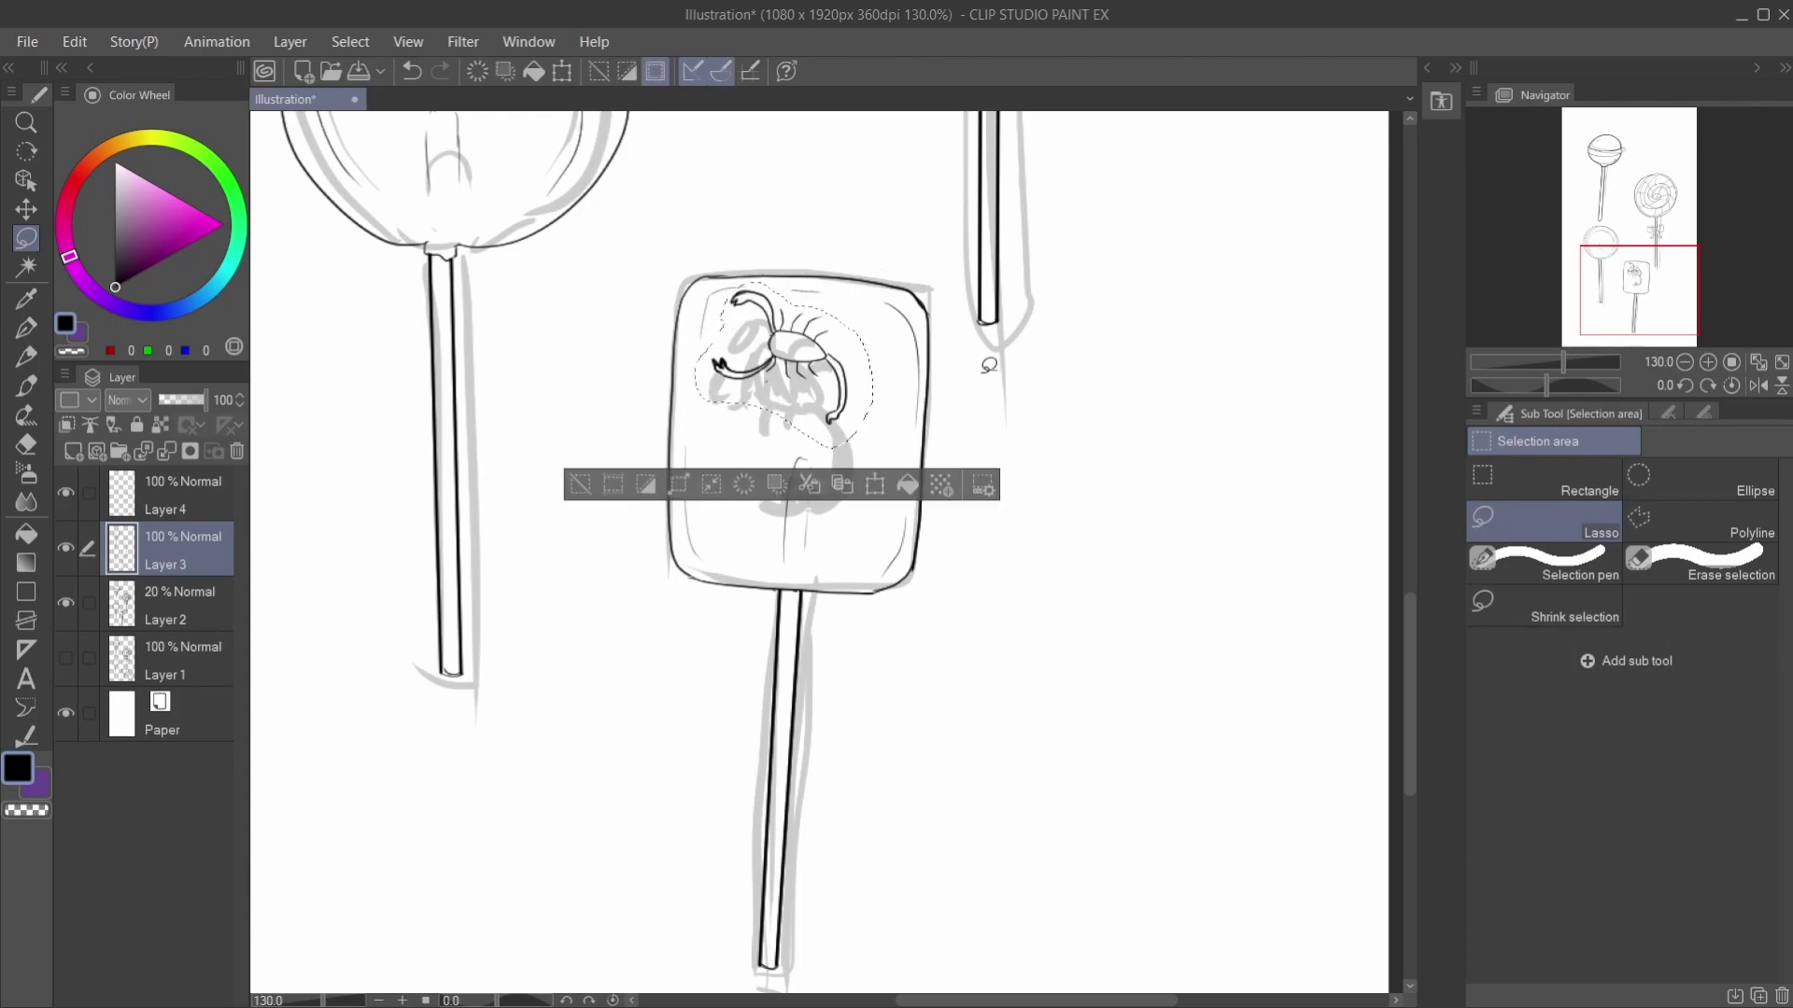
left_click(882, 483)
left_click_drag(848, 376, 855, 399)
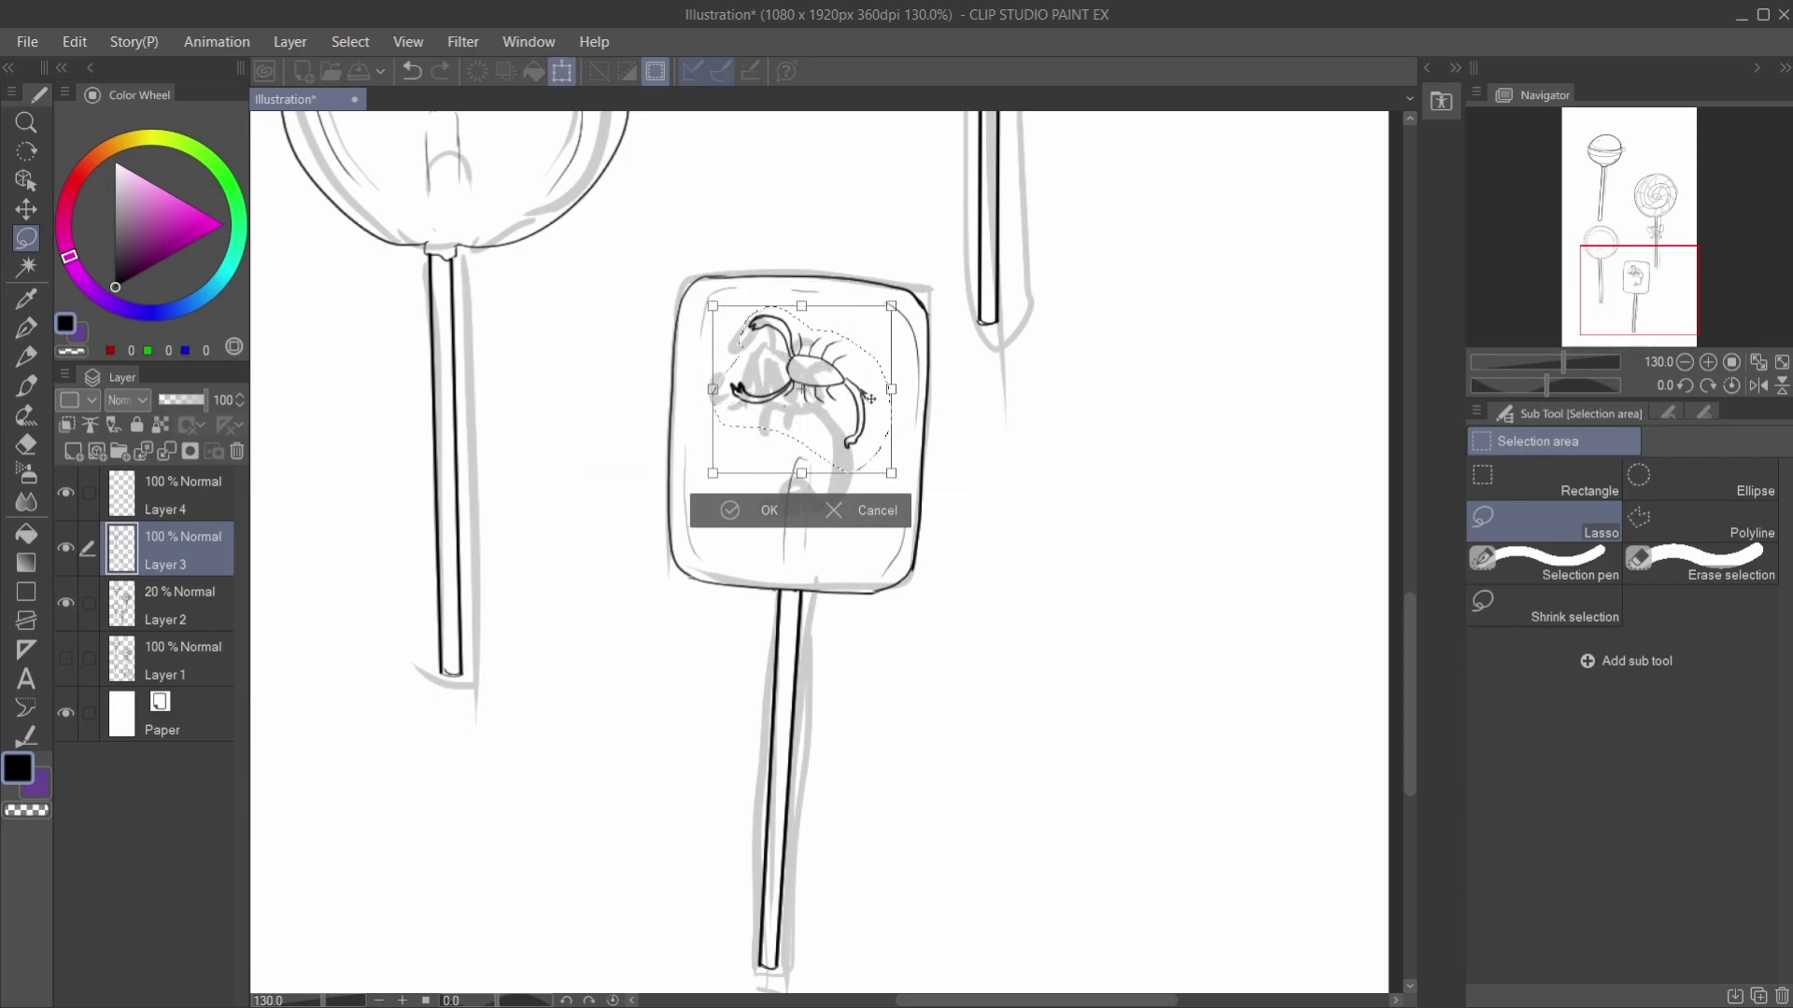
left_click_drag(915, 372, 944, 420)
left_click_drag(833, 385, 853, 387)
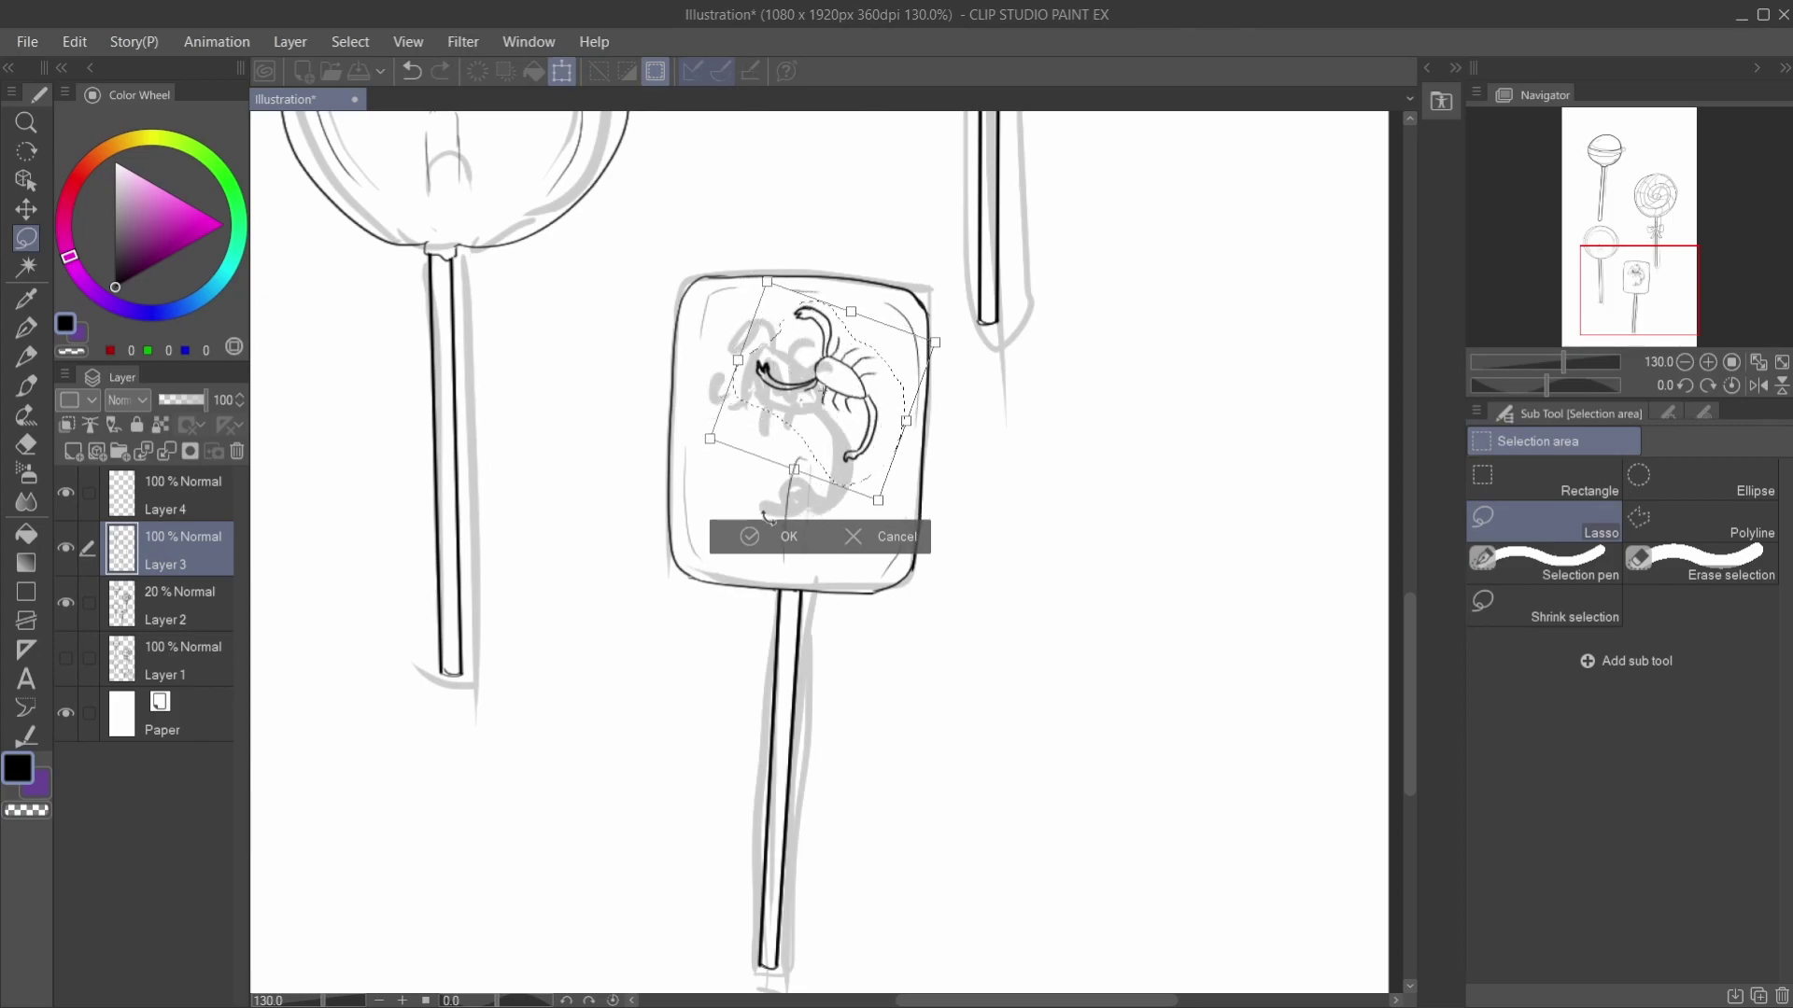
left_click(752, 537)
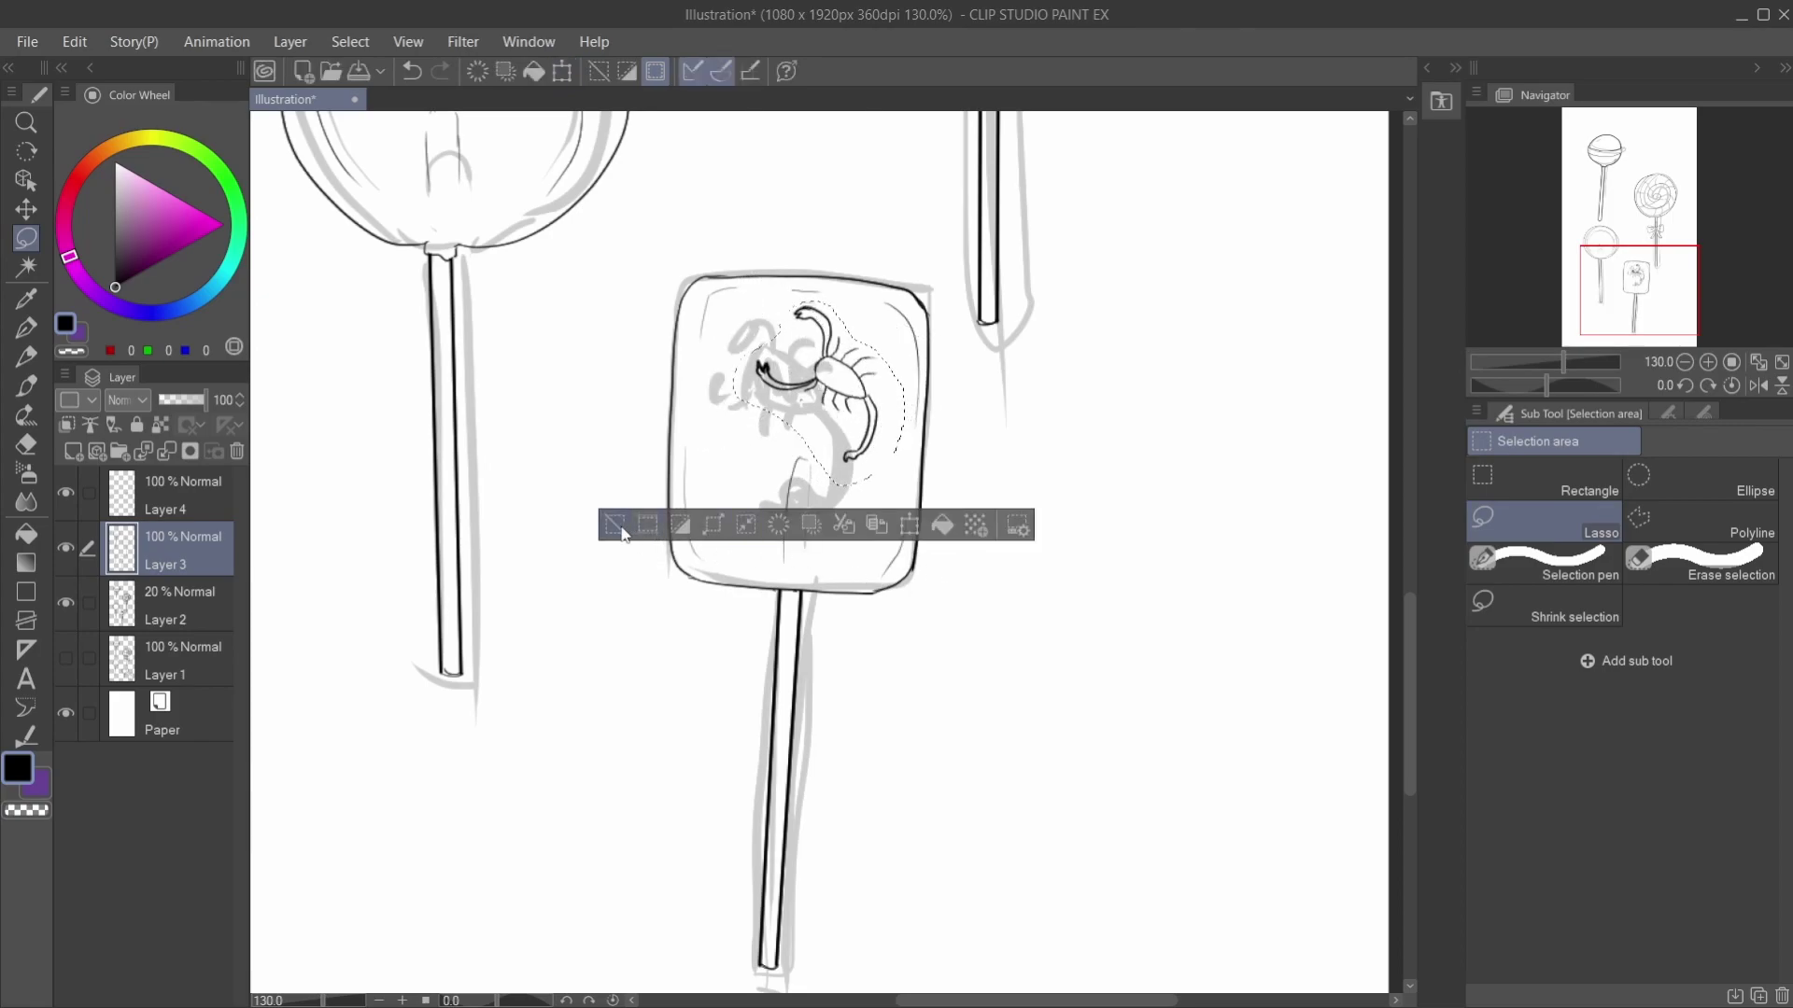
left_click(624, 525)
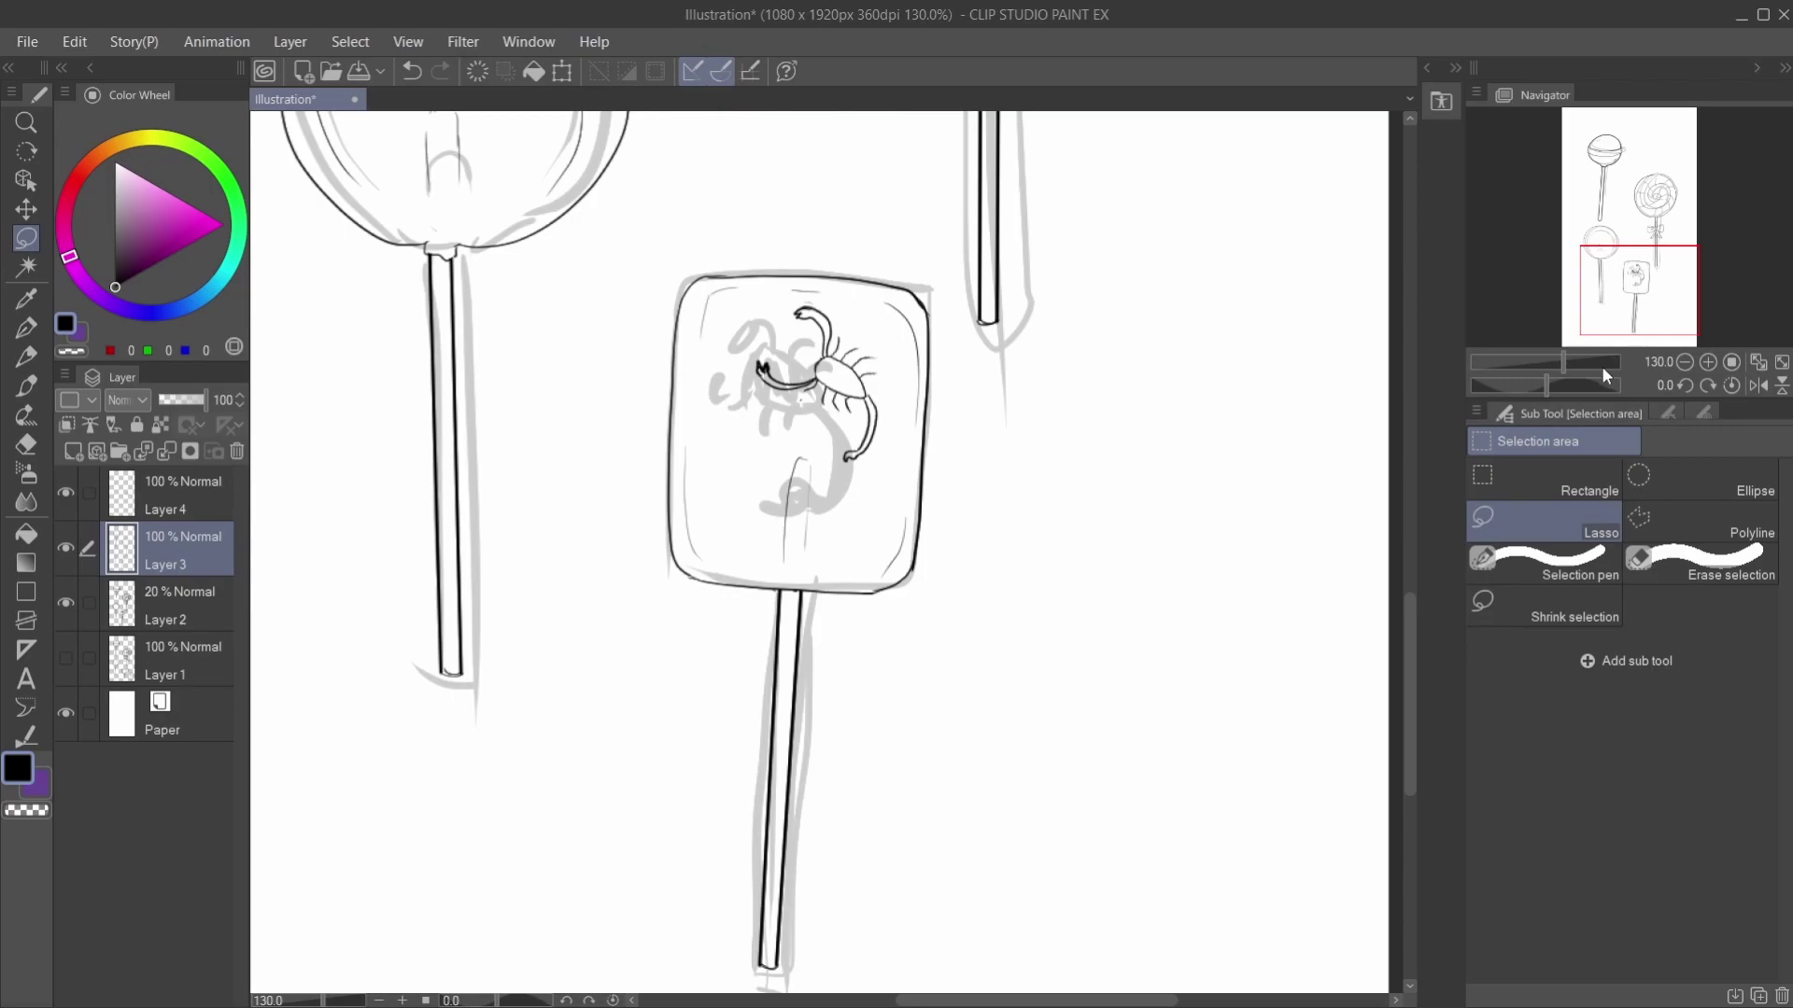
Step: Clear a stray selection, then try and undo test scribbles beside the round lollipop
left_click_drag(1557, 358, 1551, 362)
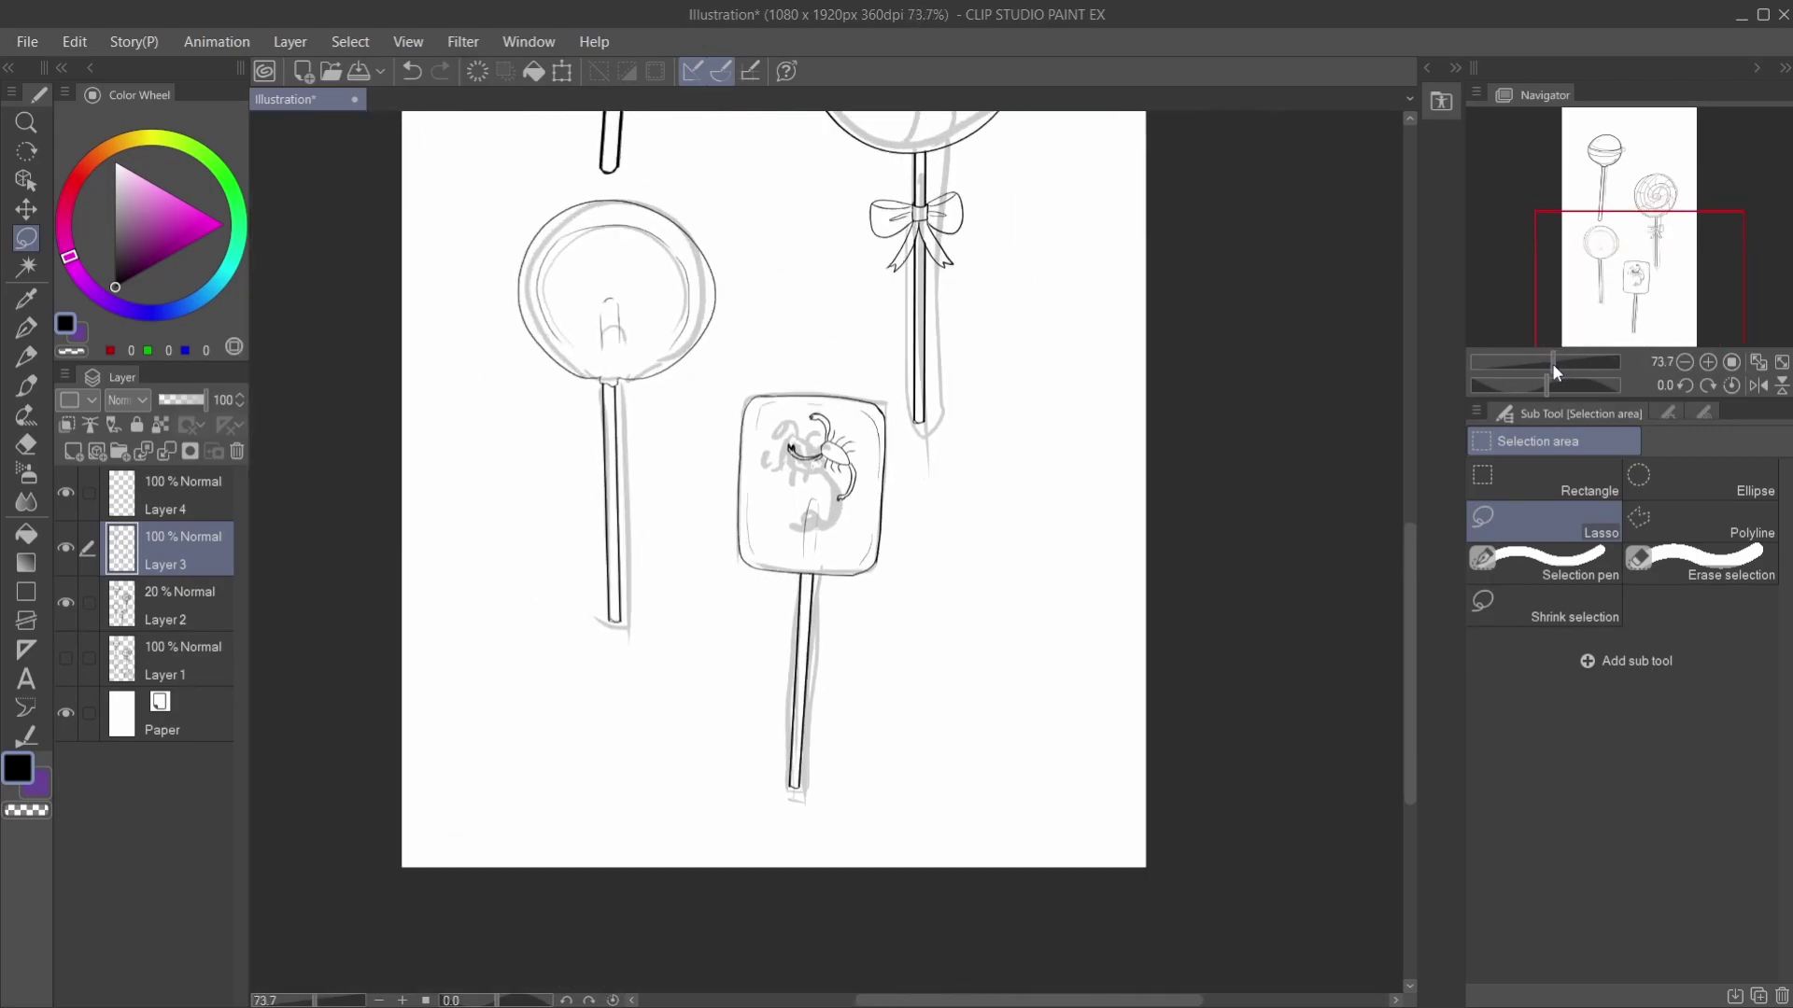
mouse_move(755, 262)
left_mouse_down()
mouse_move(726, 288)
mouse_move(757, 285)
left_mouse_up()
left_click(553, 307)
left_click(26, 328)
mouse_move(742, 265)
left_mouse_down()
mouse_move(754, 287)
mouse_move(726, 294)
mouse_move(767, 267)
left_mouse_up()
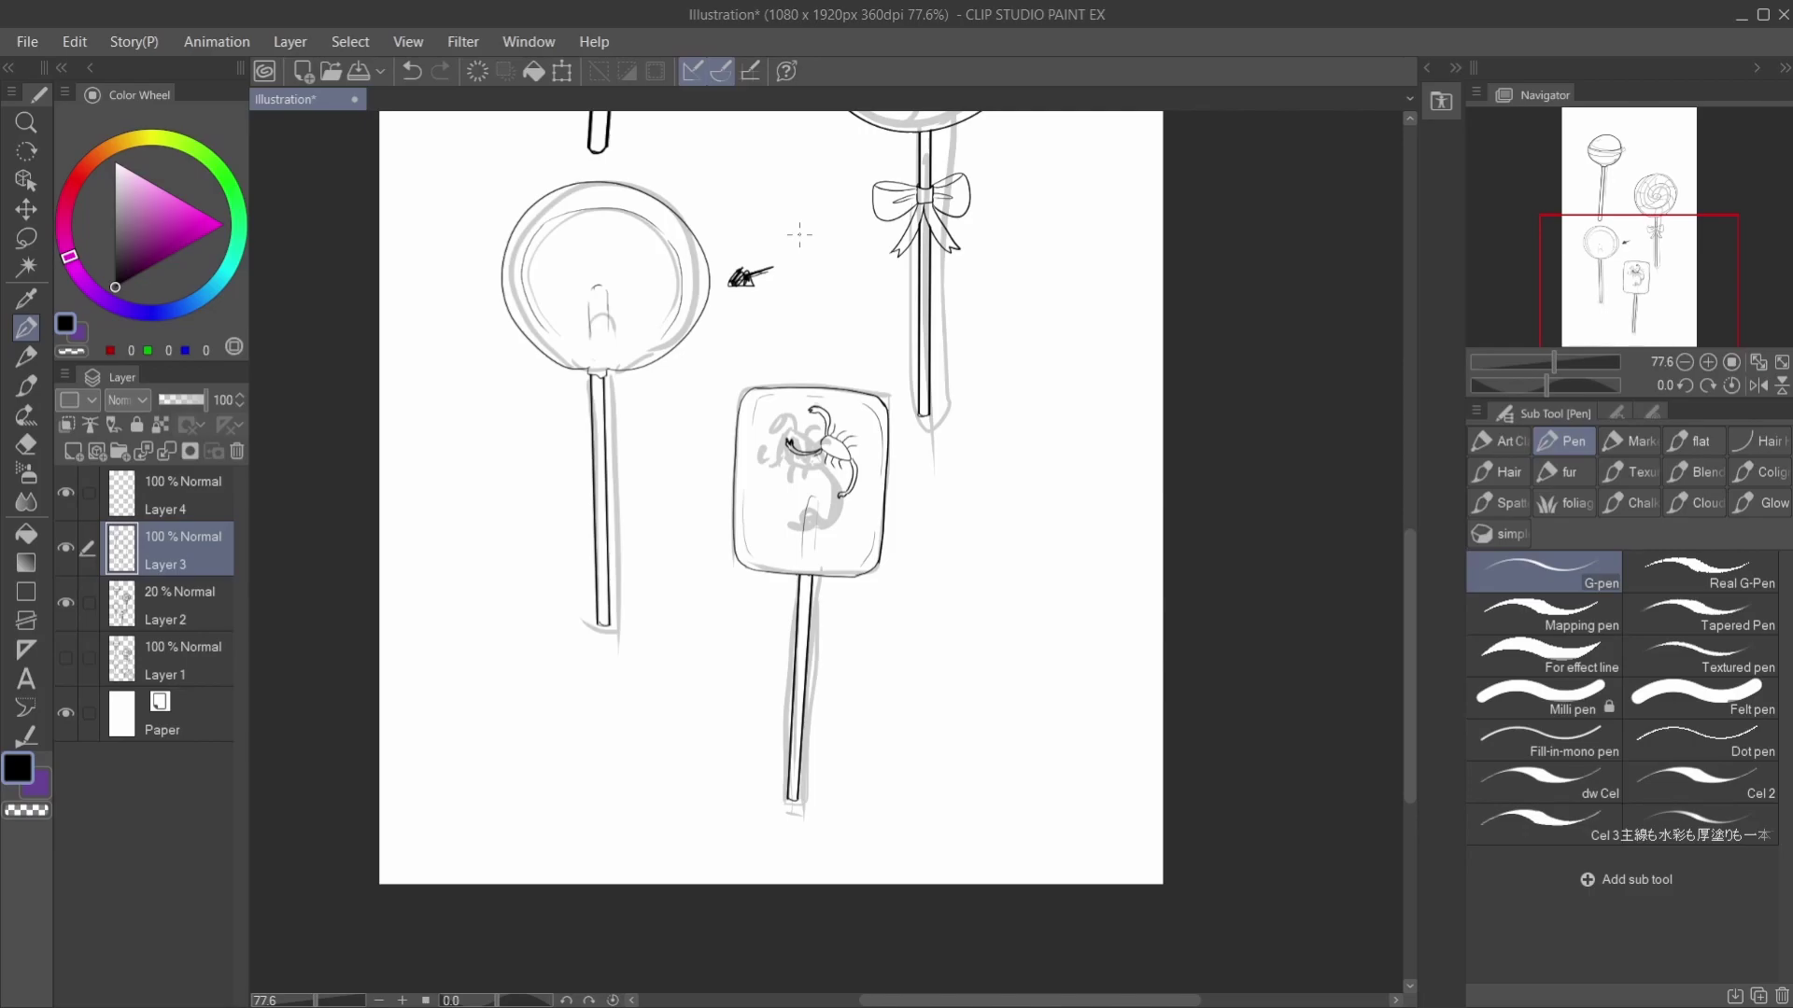
key("ctrl+z")
key("ctrl+z")
key("ctrl+z")
Step: Pan and zoom out to view the whole drawing down to the lower lollipops
left_click_drag(1631, 299, 1619, 221)
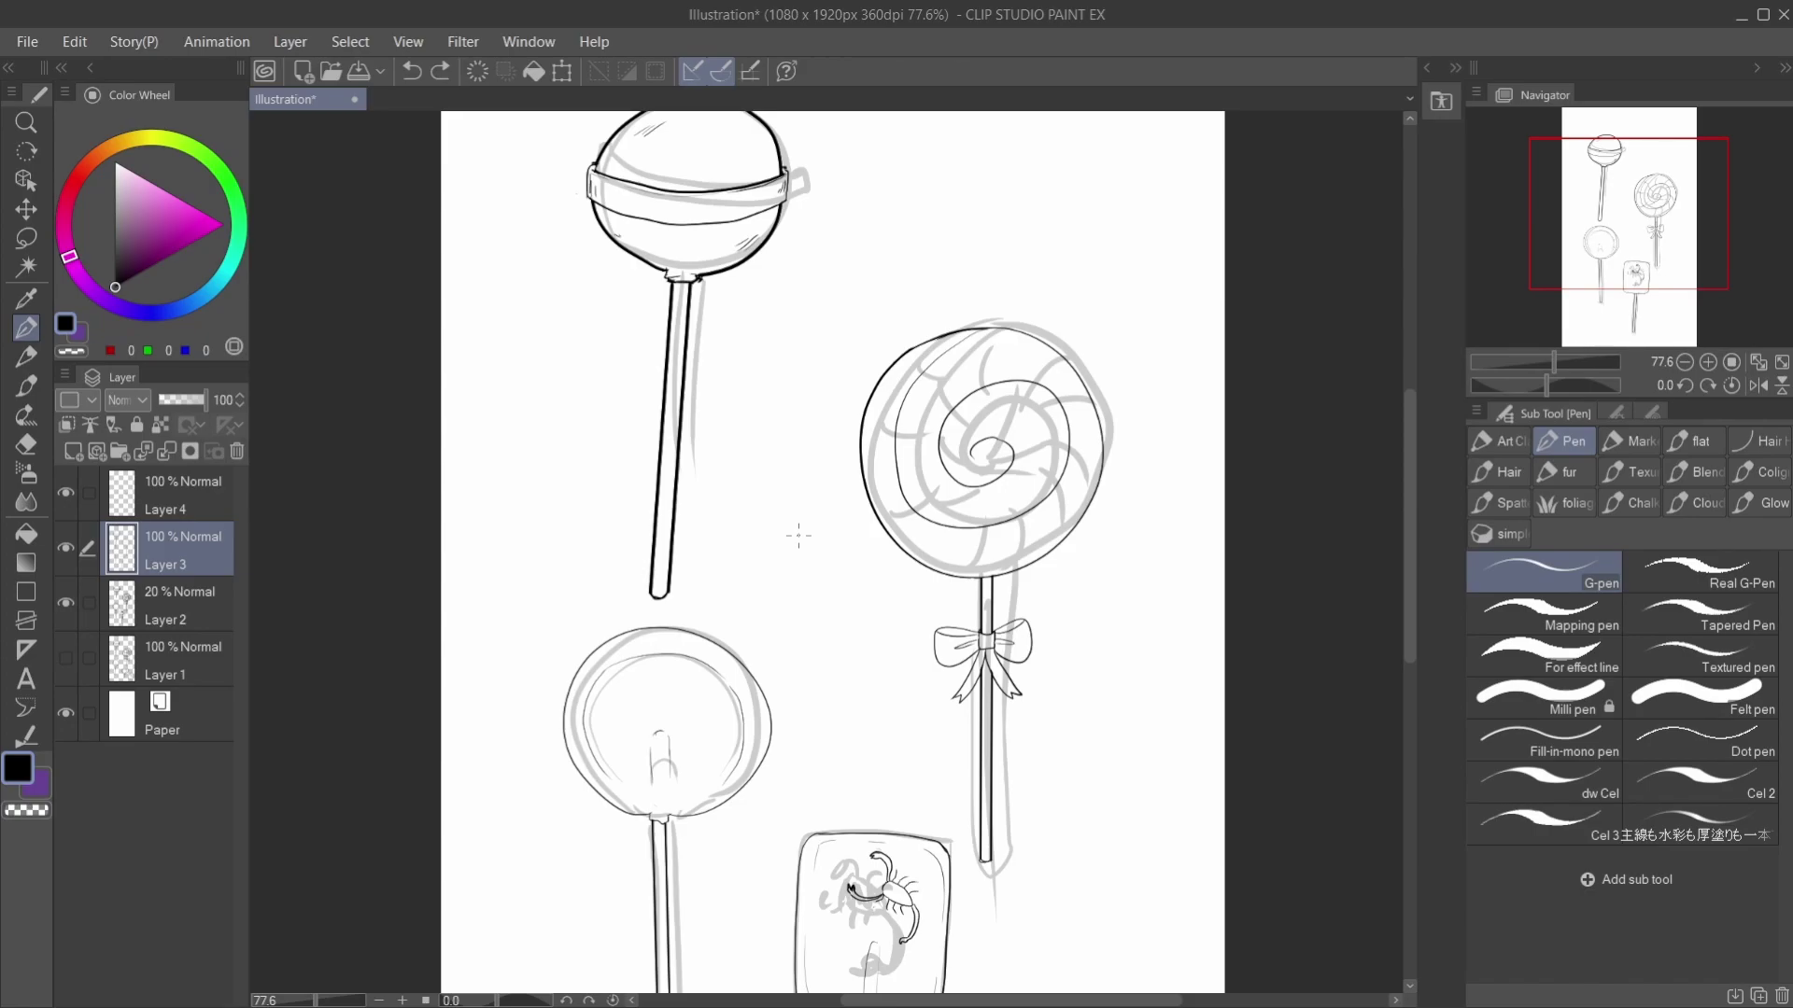
mouse_move(1609, 238)
left_mouse_down()
mouse_move(1620, 290)
mouse_move(1607, 230)
left_mouse_up()
left_click_drag(1553, 356, 1546, 359)
left_click_drag(1603, 245, 1640, 273)
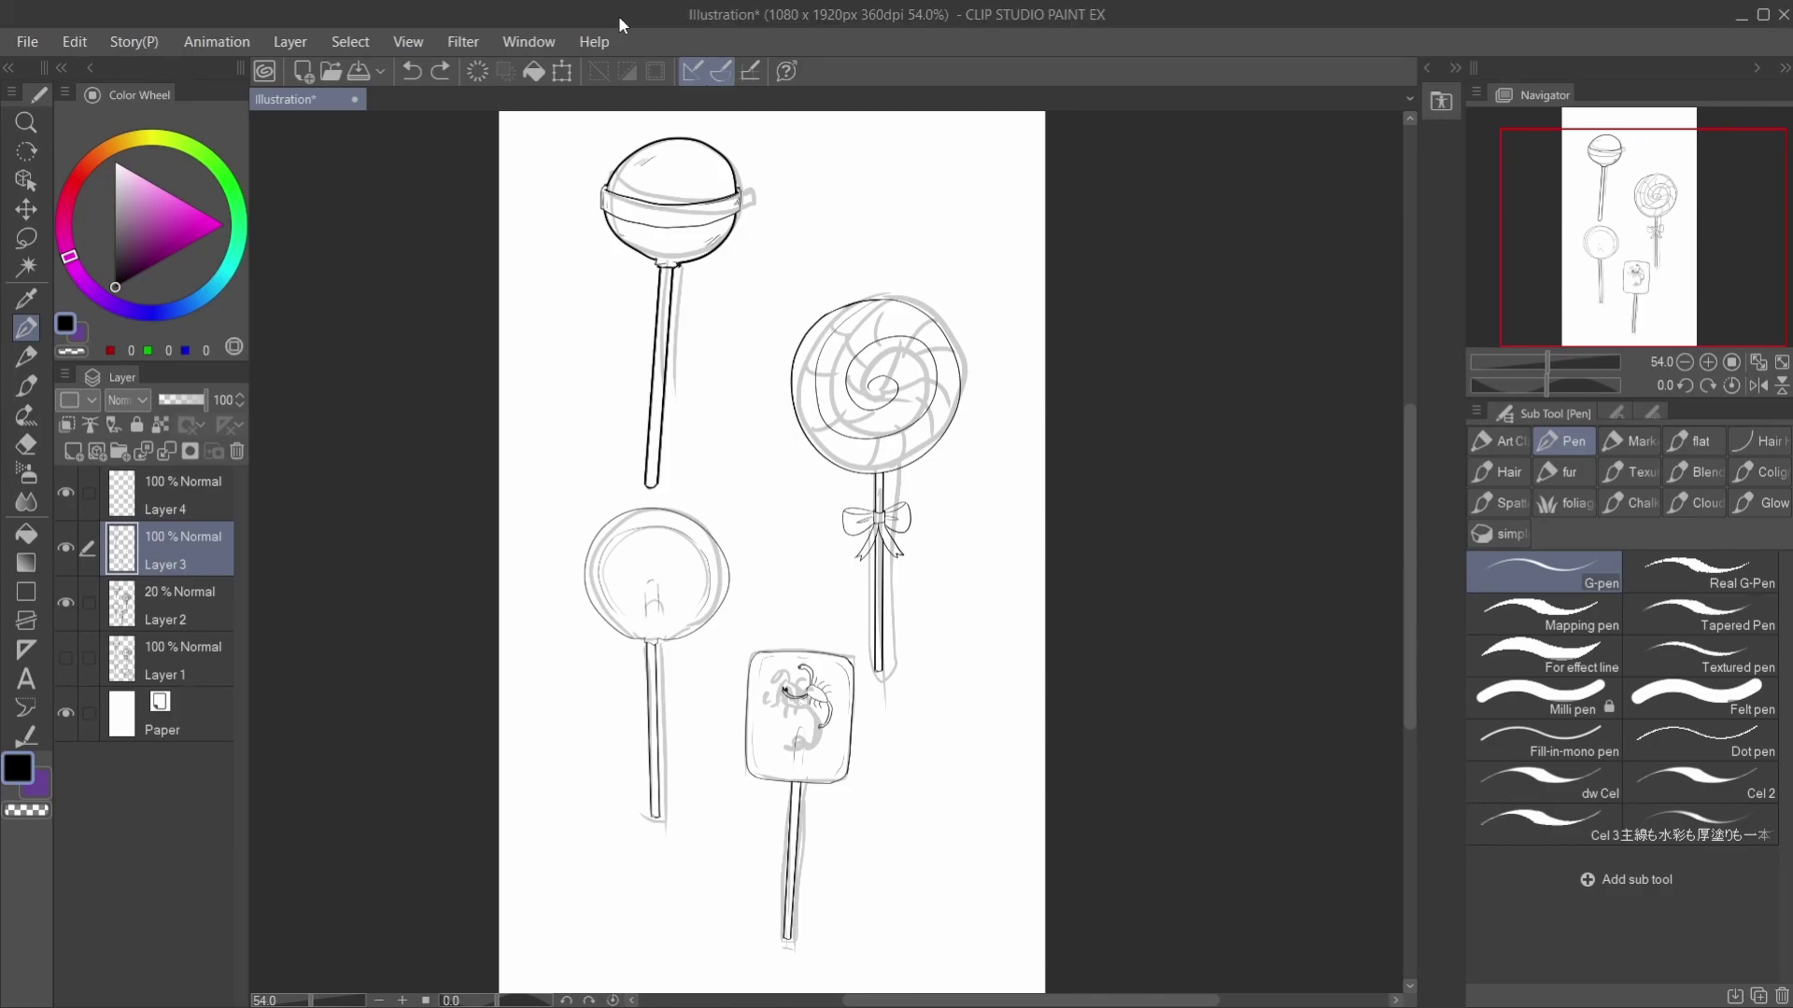
Step: Hide the grey sketch, add a new colour layer and fill the square lollipop orange
left_click(66, 602)
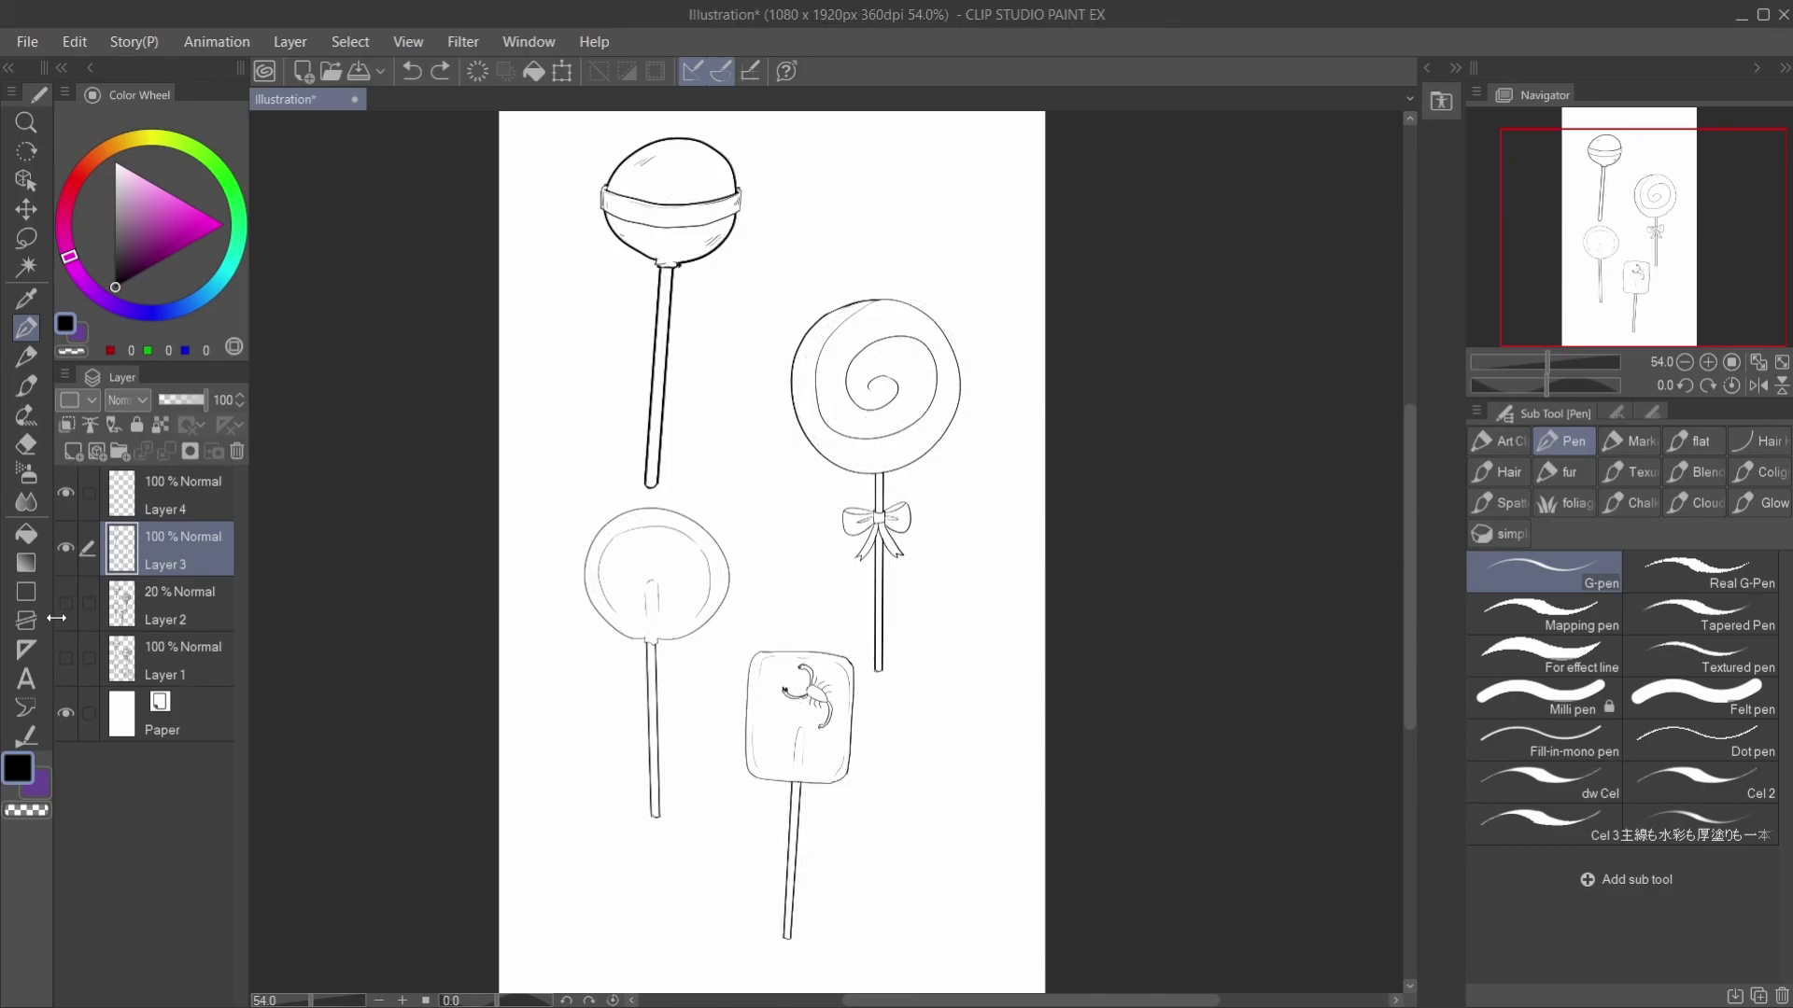
left_click(168, 607)
left_click(73, 452)
left_click(150, 137)
left_click(112, 146)
left_click(194, 212)
left_click(27, 534)
Step: Paint over the unfilled gaps of the square lollipop in orange with the pen
left_click(782, 745)
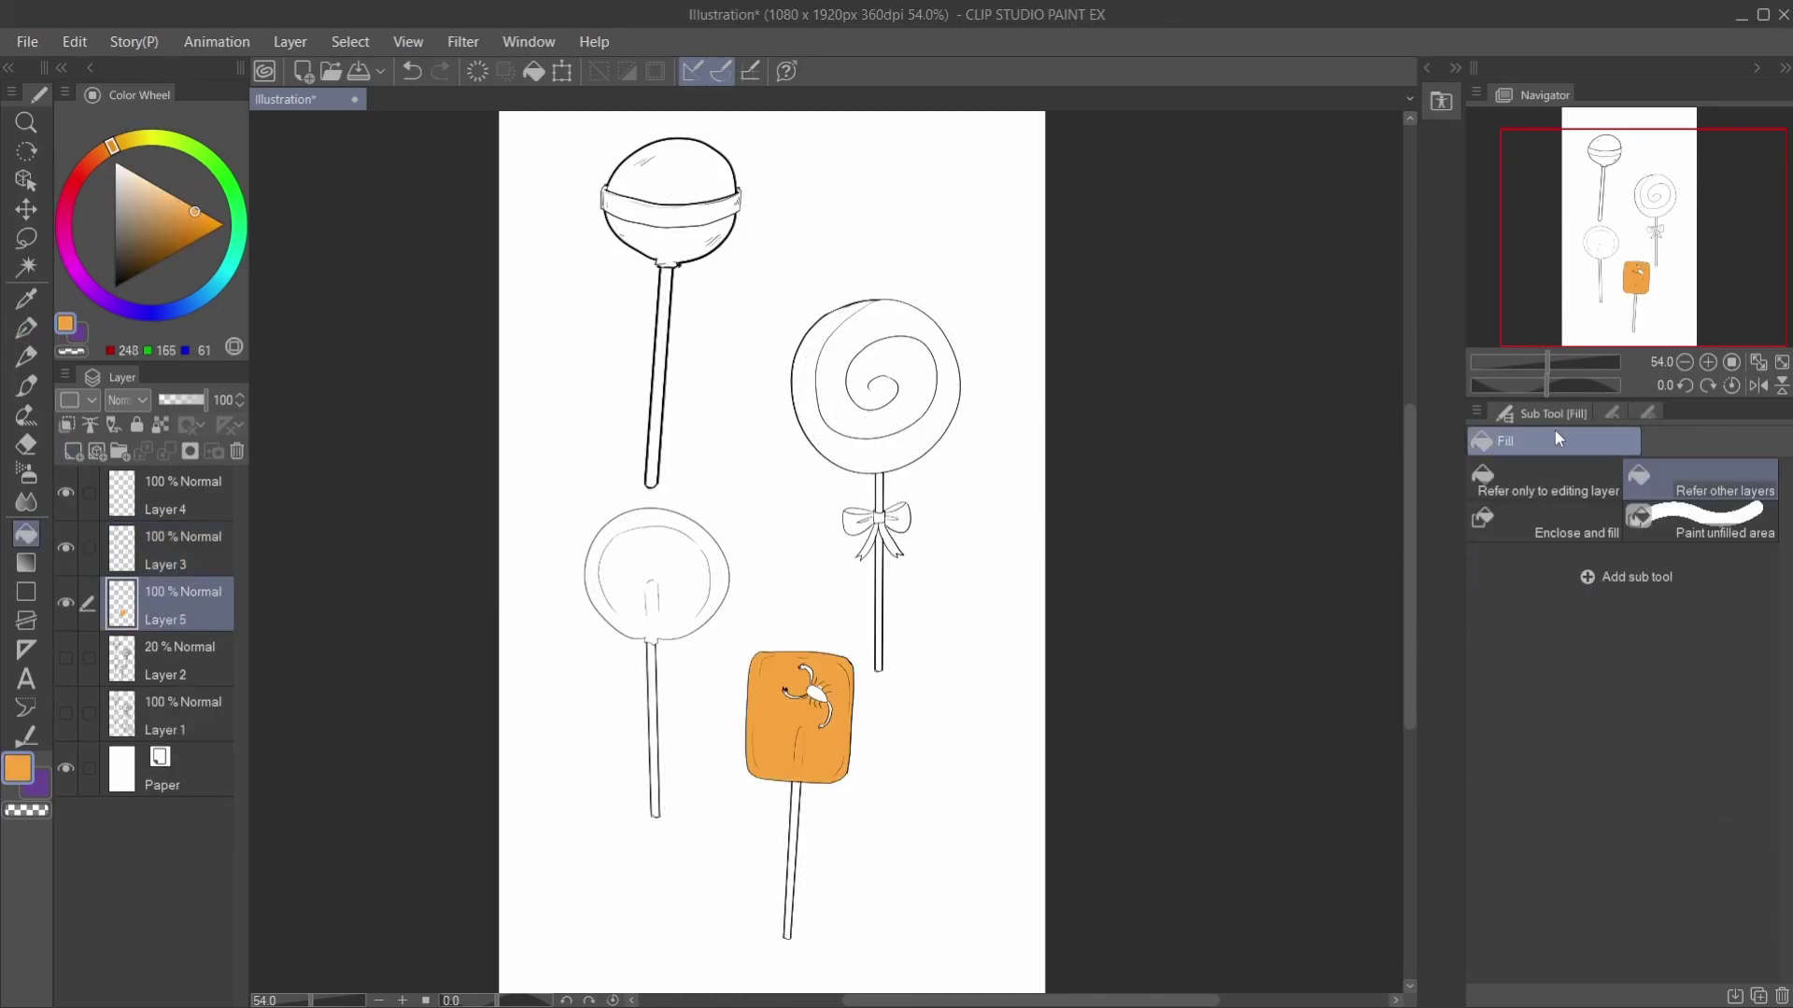
scroll(792, 770, "up", 5)
left_click_drag(818, 559, 848, 616)
left_click_drag(859, 624, 853, 679)
scroll(1027, 588, "down", 5)
scroll(1050, 322, "up", 4)
Step: Flat-fill the round lollipop in red-pink, including its remaining parts
left_click(181, 142)
left_click(165, 198)
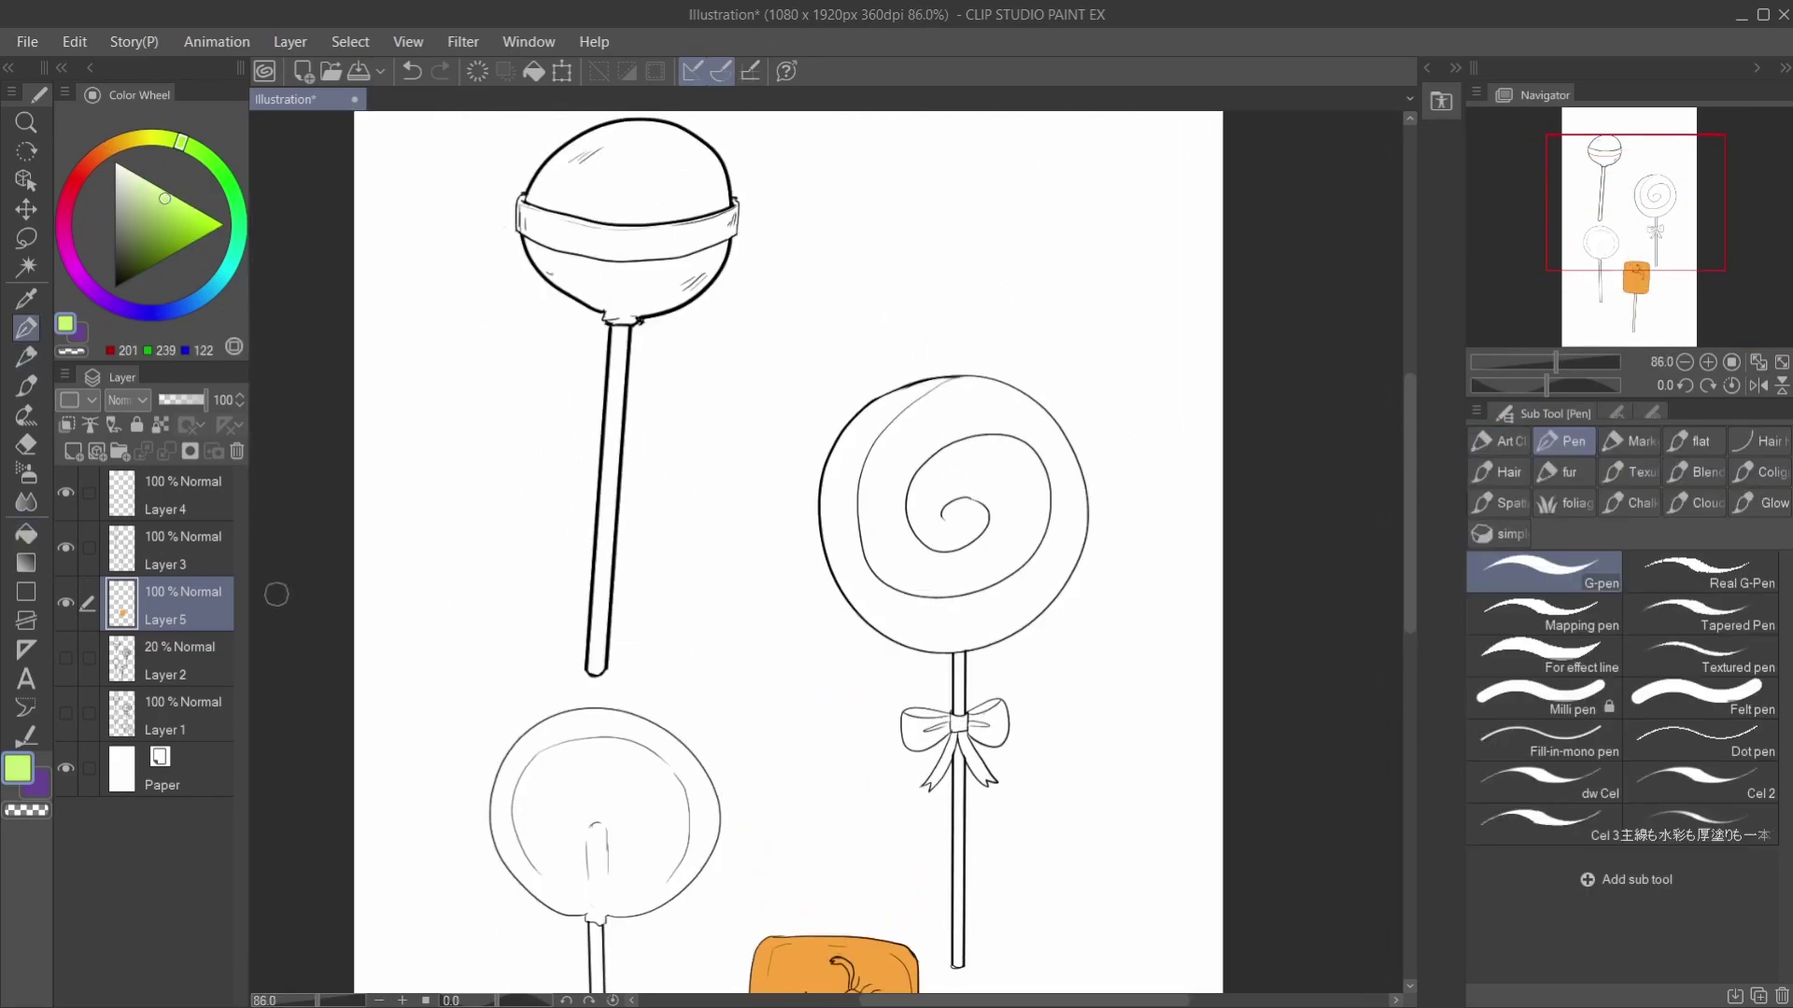
left_click(26, 534)
left_click(639, 817)
left_click(84, 166)
left_click(181, 203)
left_click(71, 190)
left_click(604, 832)
Step: Fill the top lollipop dark purple and paint the band's left edge purple
left_click(169, 310)
left_click(160, 207)
left_click(146, 234)
left_click(97, 294)
left_click_drag(640, 185, 623, 290)
left_click(131, 248)
scroll(625, 224, "up", 5)
left_click(26, 328)
left_click_drag(511, 459, 507, 530)
Step: Fill the swirl lollipop light pink, including the remaining gaps in the swirl
left_click_drag(1601, 154, 1620, 188)
left_click(133, 172)
left_click(97, 154)
left_click(65, 246)
left_click(26, 534)
left_click(747, 486)
Step: Fill the bow's loops and ribbon tails red and paint over its white gap
left_click(74, 182)
left_click(199, 217)
left_click(746, 665)
left_click(877, 644)
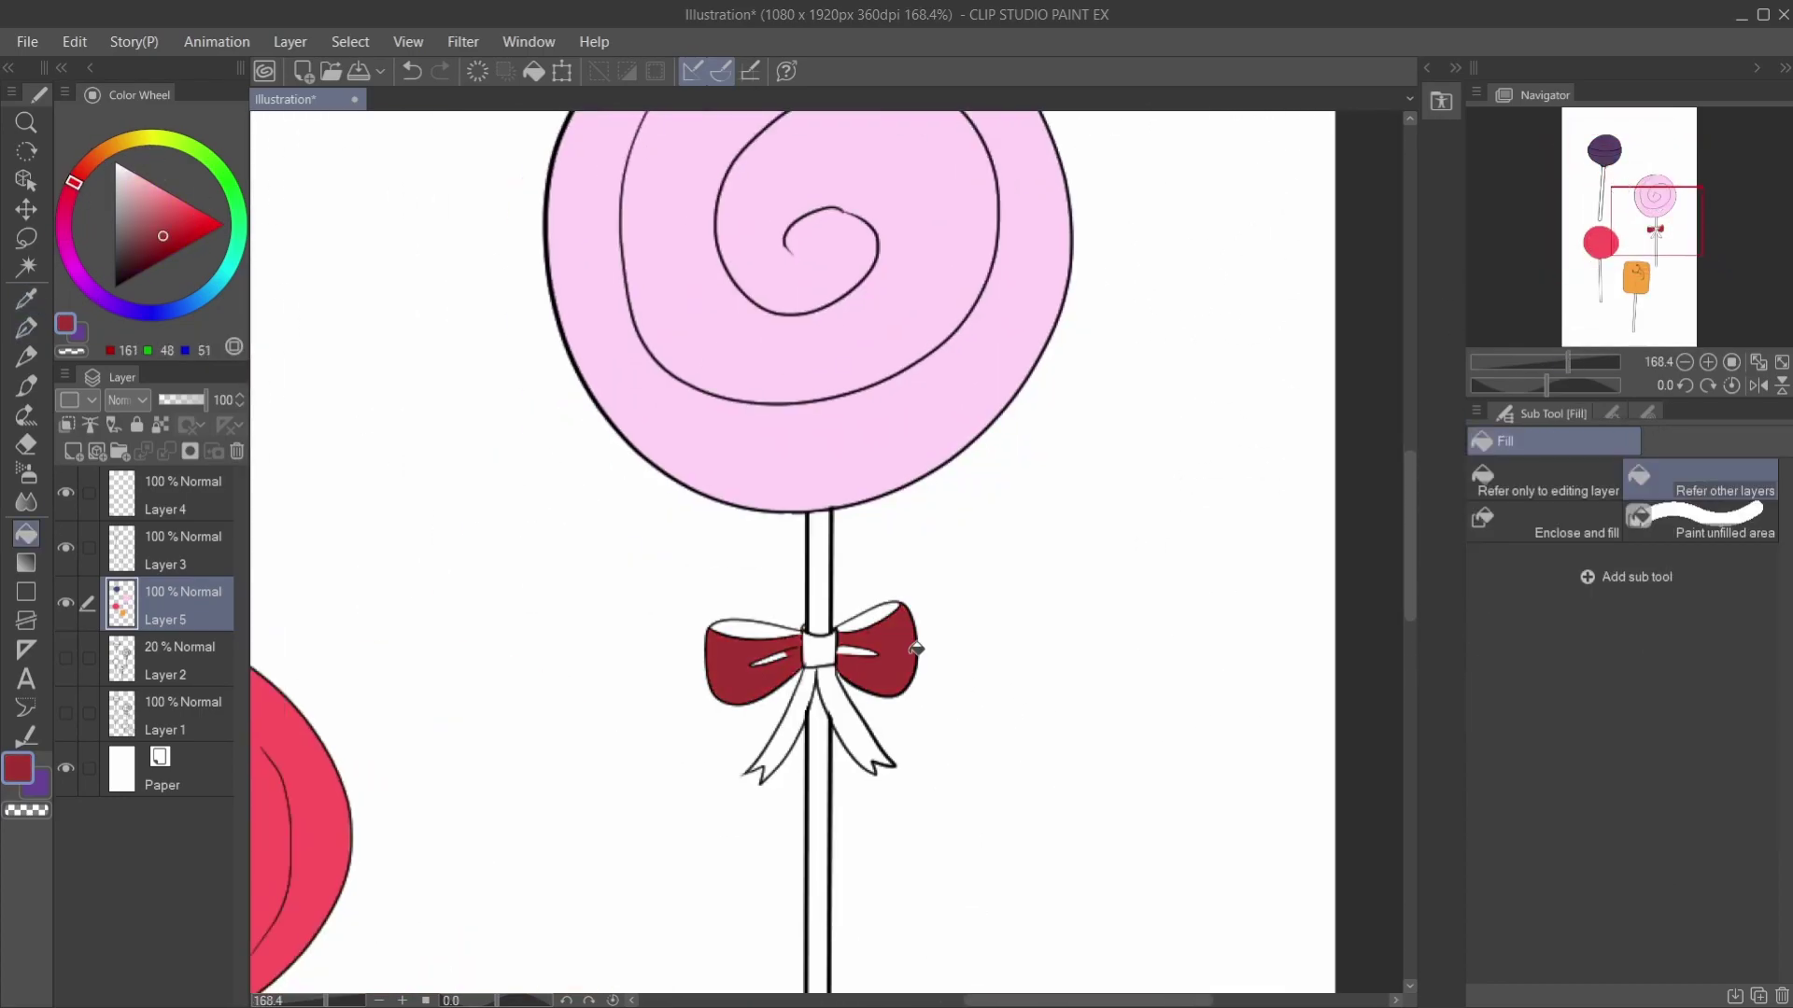
left_click(859, 722)
left_click(784, 733)
left_click(27, 328)
left_click_drag(787, 655, 754, 664)
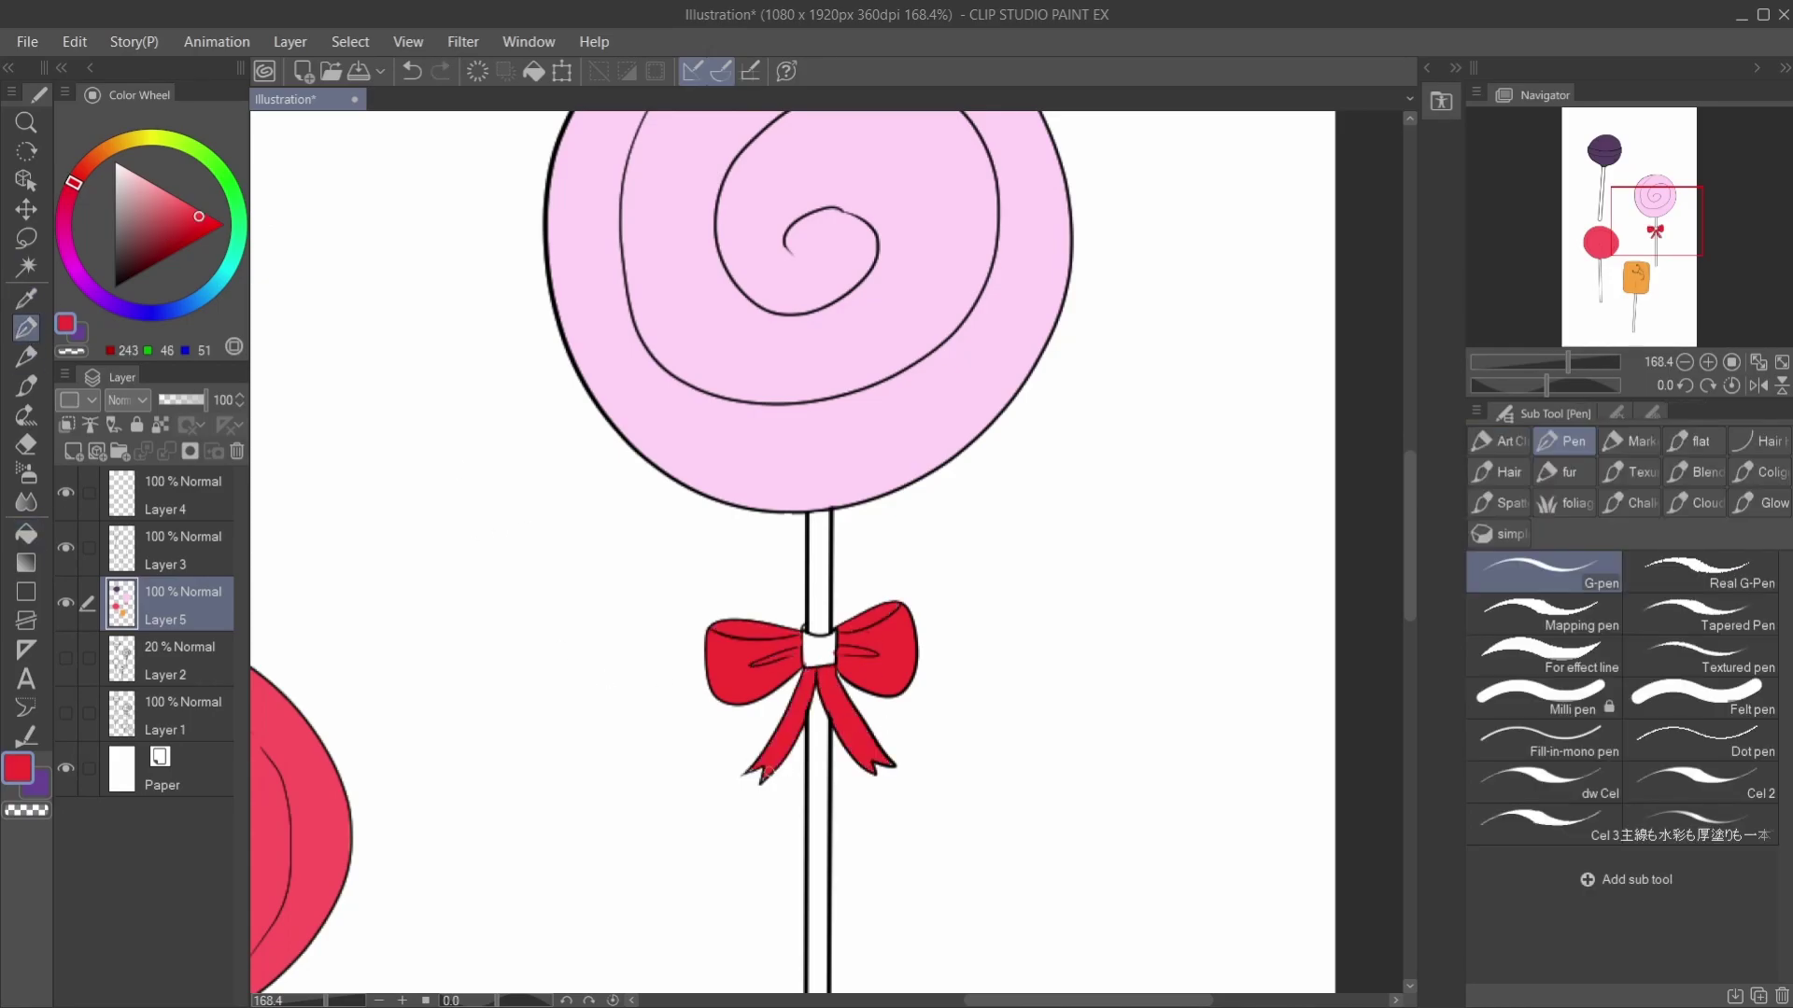
Step: Add a new layer clipped to the colours and choose a light pink for the swirl stripes
left_click(1528, 361)
left_click(72, 451)
left_click(67, 425)
left_click(78, 274)
left_click(165, 188)
left_click_drag(172, 182, 177, 155)
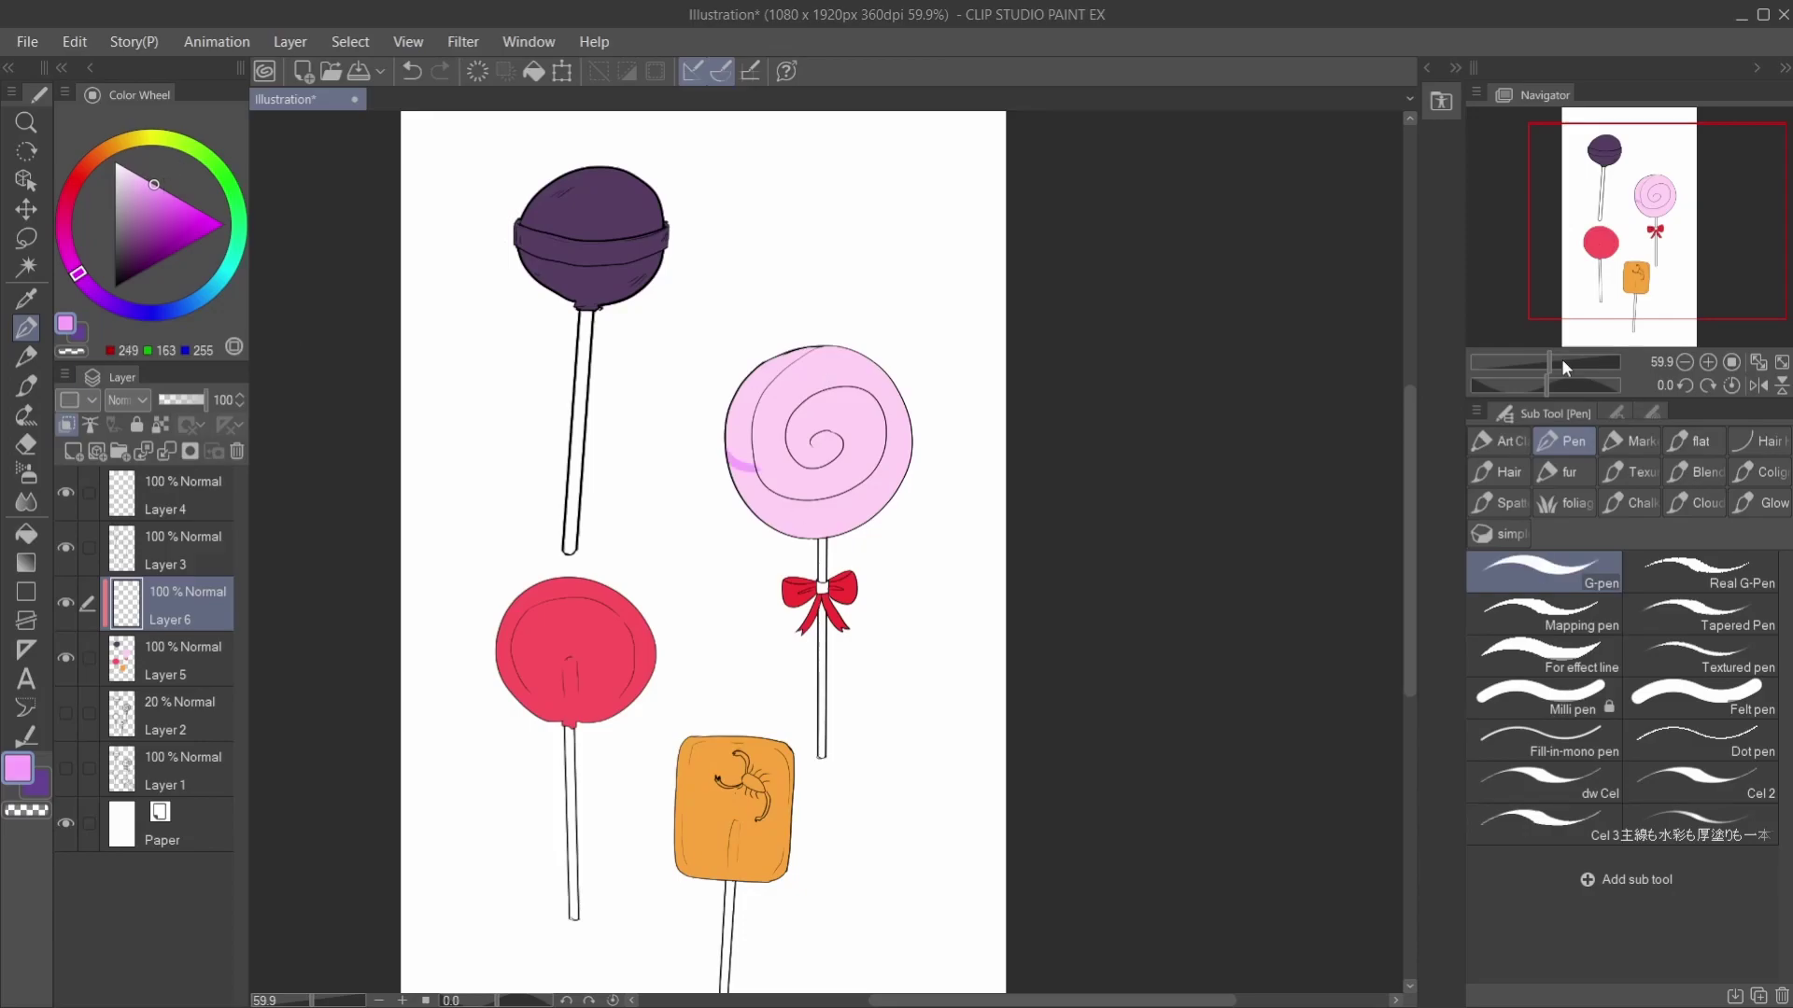
Step: Zoom in and paint pink stripes around the swirl lollipop, filling its centre pink
left_click(1567, 362)
left_click_drag(665, 364, 713, 417)
left_click_drag(740, 264, 744, 331)
left_click_drag(857, 620, 859, 724)
left_click_drag(942, 615, 1002, 695)
left_click_drag(915, 226, 975, 327)
left_click_drag(1063, 445, 967, 494)
left_click_drag(901, 353, 939, 439)
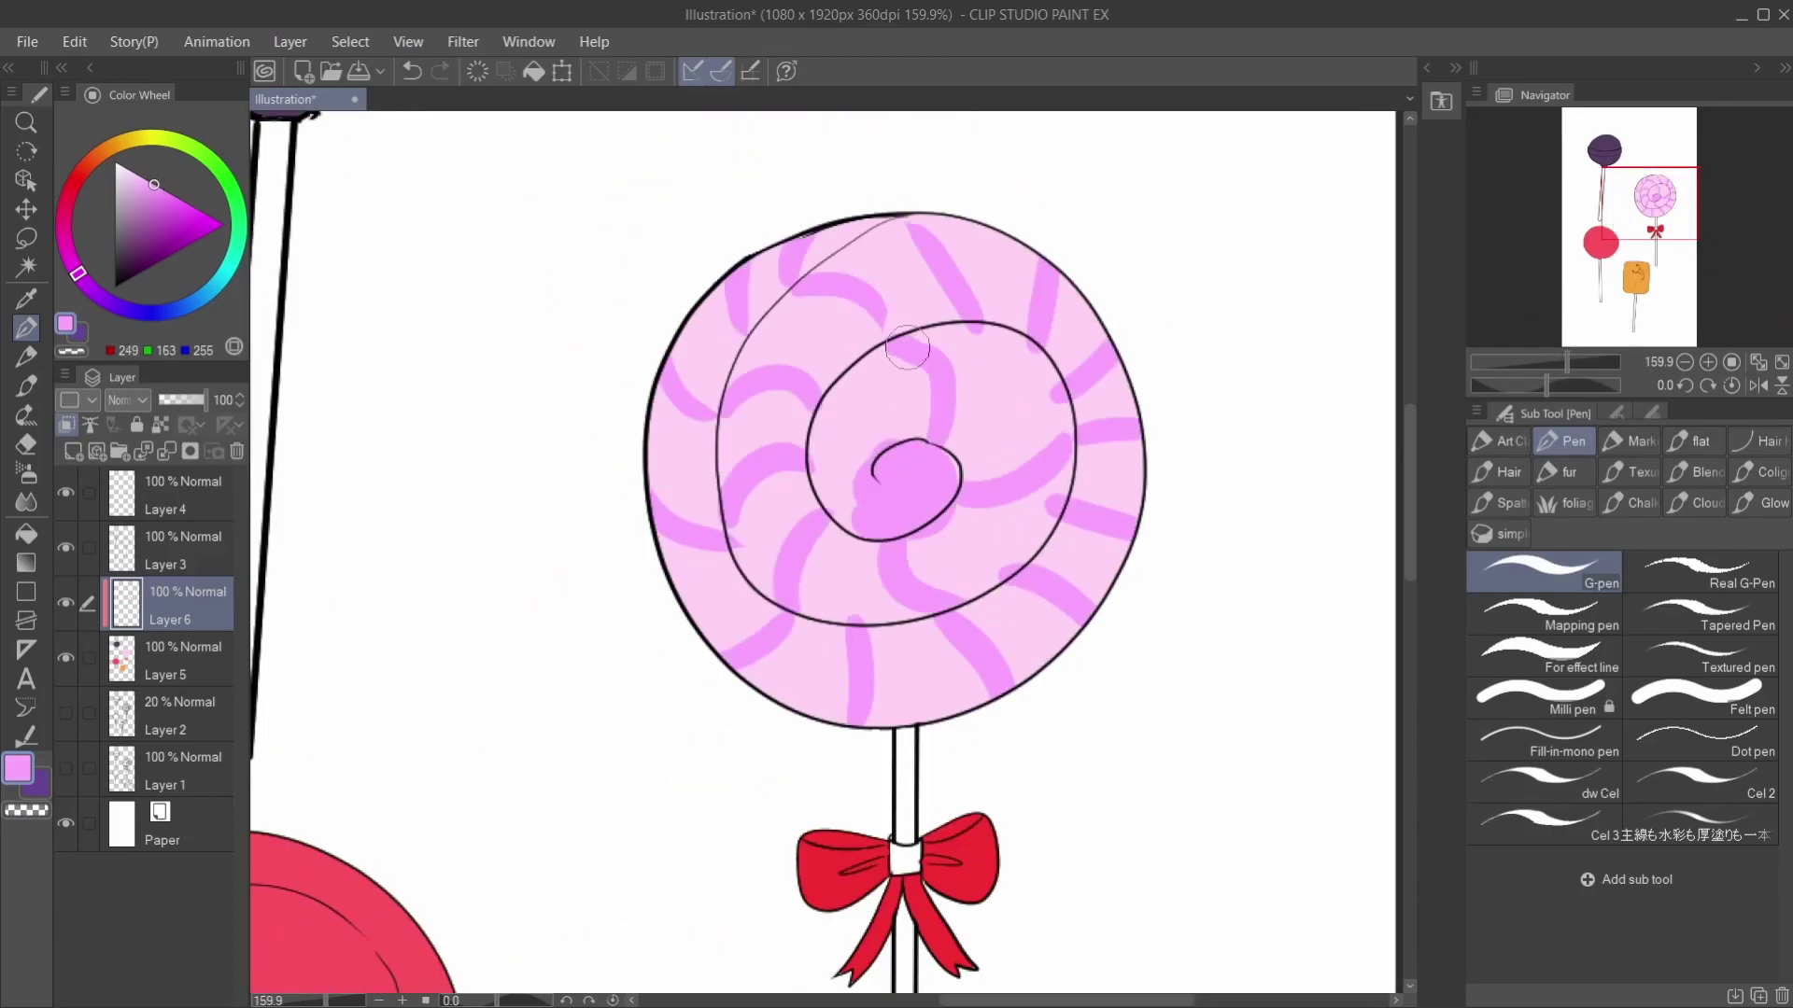
Step: Paint cyan stripes beside the pink ones all around the swirl lollipop
left_click(231, 263)
left_click_drag(734, 371, 815, 380)
left_click_drag(726, 282, 737, 346)
left_click_drag(663, 390, 715, 431)
left_click_drag(870, 625, 873, 723)
left_click_drag(972, 607, 1021, 683)
left_click_drag(1065, 418, 964, 474)
left_click_drag(918, 539, 976, 595)
left_click_drag(829, 538, 820, 602)
left_click_drag(799, 478, 740, 535)
left_click_drag(825, 234, 803, 272)
left_click_drag(1076, 419, 1134, 409)
left_click_drag(1035, 260, 1027, 331)
Step: Paint pale yellow stripes around the swirl lollipop next to the pink ones
left_click(146, 137)
left_click_drag(785, 247, 747, 328)
left_click_drag(674, 354, 717, 397)
left_click_drag(834, 624, 835, 719)
left_click_drag(927, 623, 978, 702)
left_click_drag(1005, 589, 1074, 635)
left_click_drag(1049, 269, 1051, 346)
left_click_drag(920, 220, 979, 316)
left_click_drag(733, 359, 828, 382)
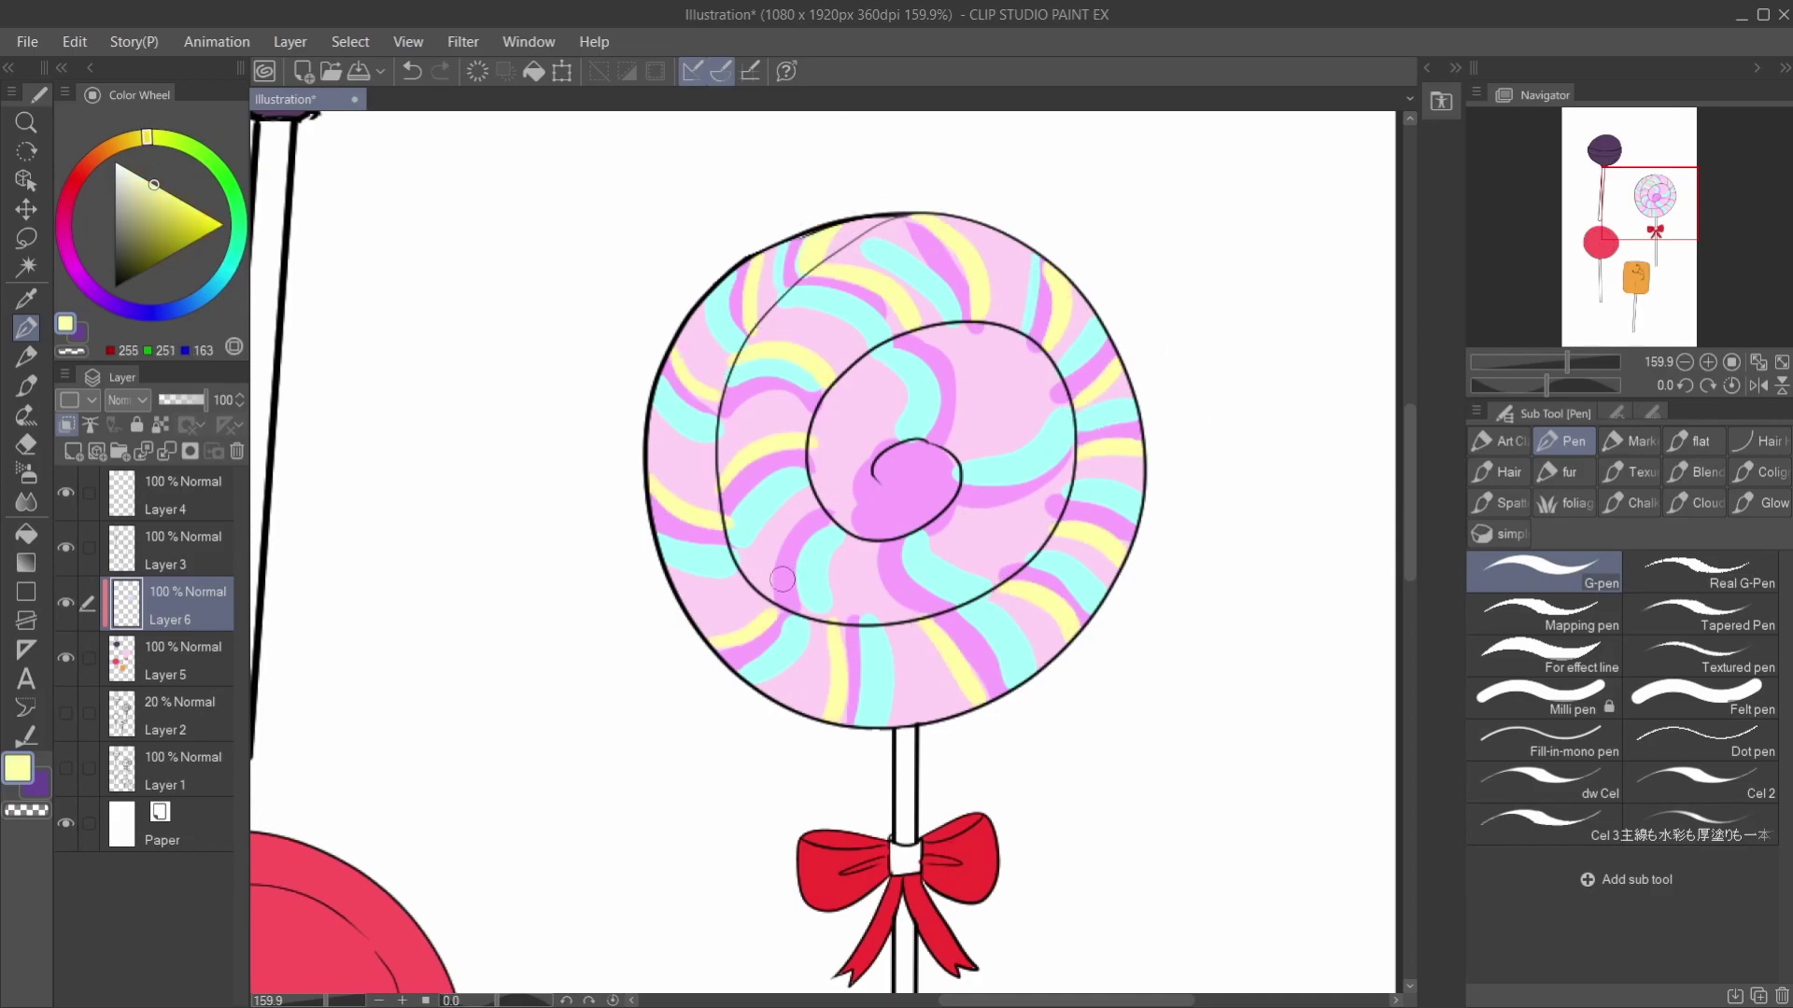
Step: Add yellow stripes near the centre and sampled cyan inside the central spiral
left_click_drag(818, 512, 775, 596)
left_click_drag(875, 547, 922, 611)
left_click_drag(955, 515, 1063, 487)
left_click_drag(949, 442, 932, 337)
left_click(795, 304, "alt")
mouse_move(894, 447)
left_mouse_down()
mouse_move(848, 523)
mouse_move(904, 515)
left_mouse_up()
Step: Try a few stripe hues and settle on periwinkle blue
left_click(232, 191)
key("ctrl+z")
left_click(66, 204)
left_click_drag(755, 343, 818, 400)
key("ctrl+z")
left_click(105, 152)
scroll(810, 532, "down", 1)
left_click(166, 311)
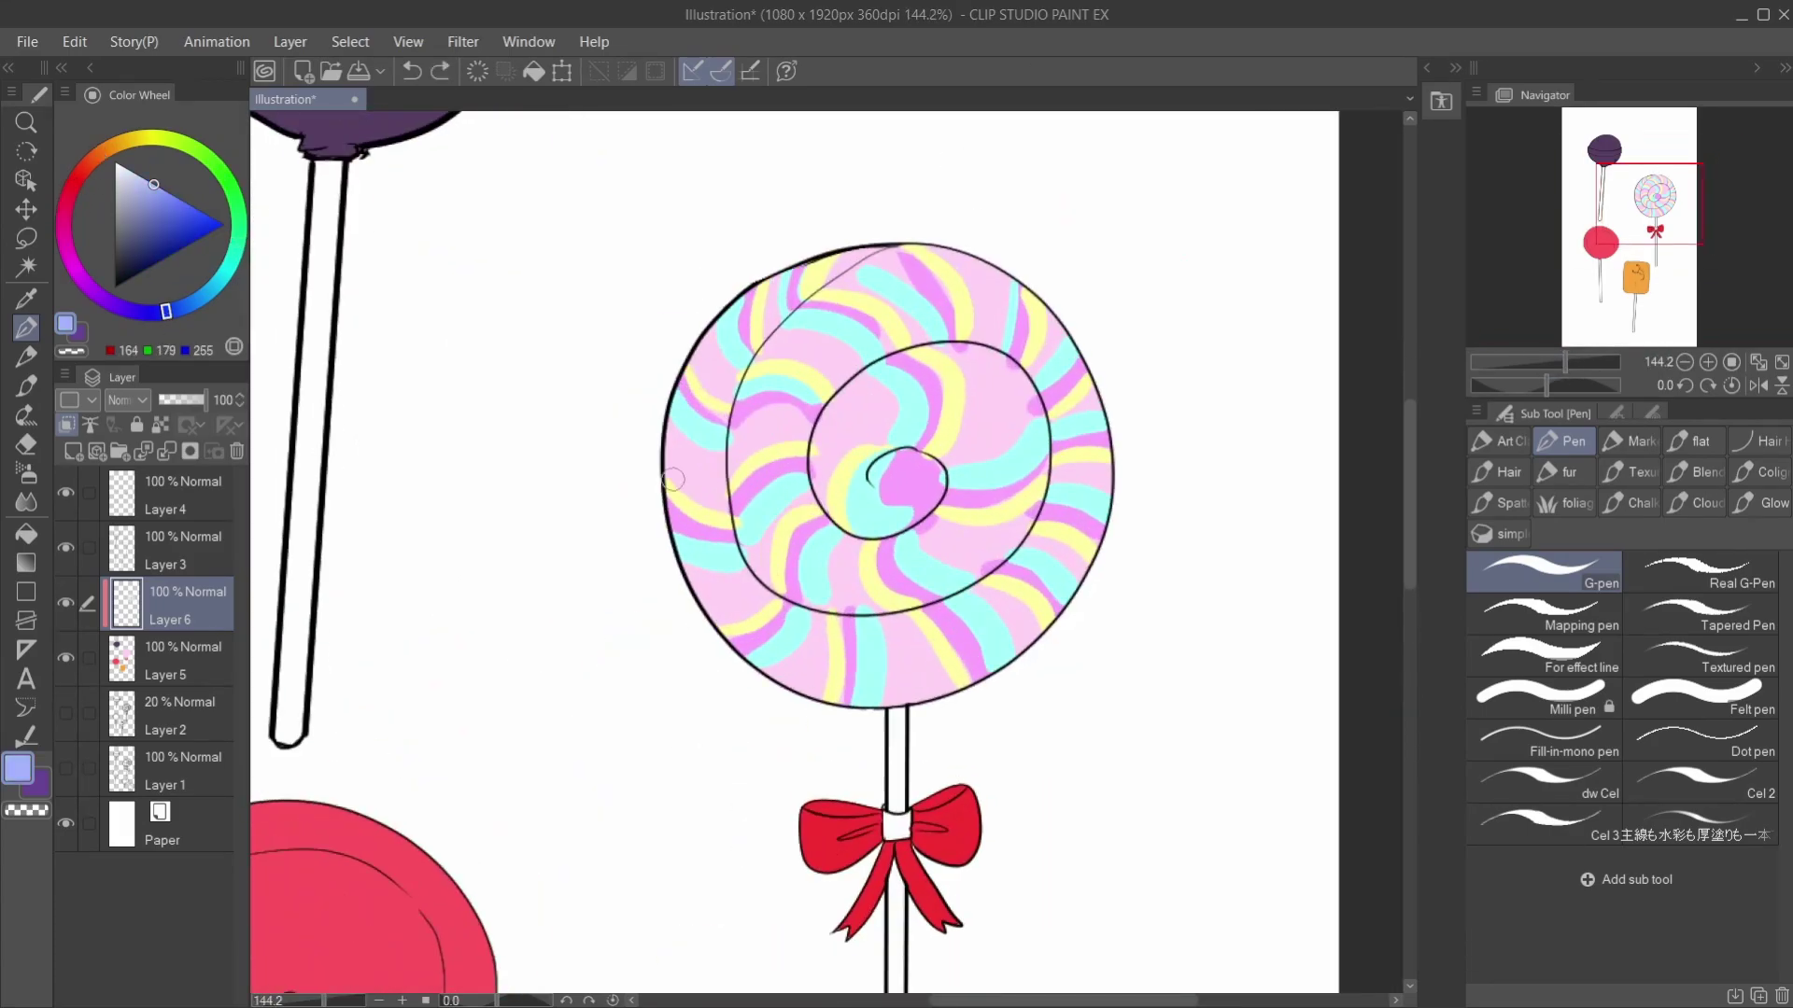
Step: Paint periwinkle stripes beside the yellow ones and around the outer ring
left_click_drag(952, 349, 953, 453)
left_click_drag(945, 519, 1038, 502)
left_click_drag(879, 442, 827, 506)
left_click_drag(861, 545, 878, 606)
left_click_drag(815, 507, 772, 573)
left_click_drag(754, 356, 826, 388)
left_click_drag(936, 251, 978, 322)
left_click_drag(911, 618, 948, 687)
left_click_drag(830, 612, 810, 693)
left_click_drag(777, 596, 714, 626)
left_click_drag(725, 510, 664, 459)
Step: Blend the stripes into a spiral using a smudge blending brush
mouse_move(730, 404)
left_mouse_down()
mouse_move(691, 361)
mouse_move(780, 273)
left_mouse_up()
left_click_drag(818, 285, 842, 256)
left_click(26, 503)
left_click(1544, 523)
left_click_drag(837, 398, 822, 551)
left_click_drag(1018, 411, 1004, 578)
left_click_drag(971, 644, 831, 607)
key("ctrl+z")
key("ctrl+z")
key("ctrl+z")
key("ctrl+z")
key("ctrl+z")
key("ctrl+z")
left_click(1646, 488)
left_click(1569, 479)
mouse_move(954, 492)
left_mouse_down()
mouse_move(1025, 488)
mouse_move(976, 513)
left_mouse_up()
Step: Lower the stripe layer's opacity to 76% and smudge the swirls around the outer ring
scroll(818, 563, "down", 2)
left_click_drag(204, 400, 193, 399)
left_click(26, 444)
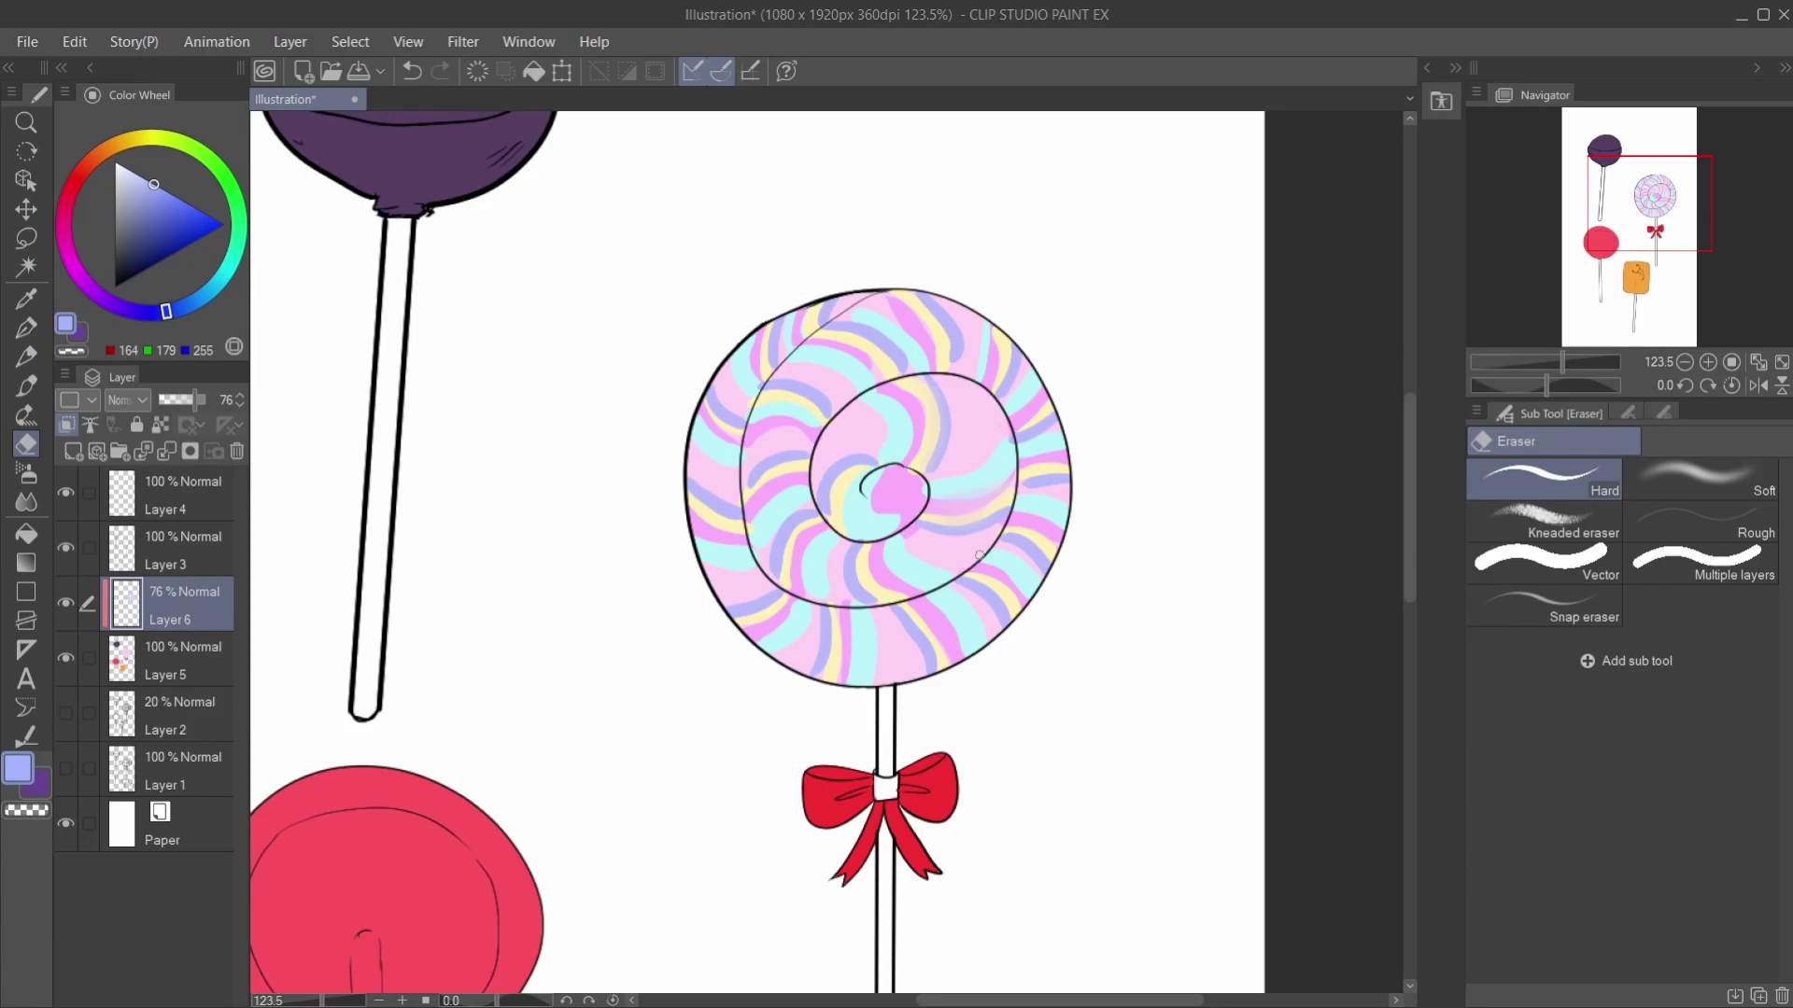
key("j")
mouse_move(779, 332)
left_mouse_down()
mouse_move(700, 509)
mouse_move(934, 644)
mouse_move(1049, 404)
mouse_move(807, 350)
mouse_move(803, 560)
mouse_move(910, 397)
mouse_move(935, 483)
mouse_move(901, 499)
left_mouse_up()
scroll(824, 568, "down", 6)
scroll(823, 568, "up", 1)
Step: Add a clipped shading layer with a purple colour and a square brush
left_click(73, 452)
left_click(67, 425)
left_click(133, 260)
left_click(116, 305)
key("p")
left_click(1695, 472)
left_click(1550, 727)
left_click(1545, 924)
Step: Shade the upper half and right side of the purple lollipop with a softer rectangular brush
mouse_move(735, 295)
left_mouse_down()
mouse_move(744, 312)
mouse_move(784, 294)
mouse_move(718, 343)
left_mouse_up()
key("ctrl+z")
key("bracketleft")
key("bracketleft")
key("bracketleft")
key("bracketleft")
key("ctrl+z")
left_click(1580, 692)
mouse_move(808, 243)
left_mouse_down()
mouse_move(760, 264)
mouse_move(772, 208)
mouse_move(707, 209)
left_mouse_up()
left_click_drag(823, 280, 714, 336)
Step: Add a clipped highlight layer and paint light teal highlights on the lollipop's left side
left_click(78, 454)
left_click(67, 425)
left_click(134, 215)
left_click(231, 260)
left_click_drag(658, 250, 723, 224)
left_click_drag(665, 320, 717, 334)
left_click_drag(649, 282, 721, 293)
Step: Replace the teal with lighter pink-purple streaks on the upper and lower parts of the lollipop
left_click(66, 257)
left_click_drag(66, 258, 73, 266)
left_click(140, 203)
mouse_move(649, 257)
left_mouse_down()
mouse_move(707, 271)
mouse_move(723, 231)
mouse_move(706, 295)
left_mouse_up()
key("ctrl+z")
key("ctrl+z")
key("ctrl+z")
key("ctrl+z")
mouse_move(656, 316)
left_mouse_down()
mouse_move(707, 329)
mouse_move(723, 289)
mouse_move(723, 332)
left_mouse_up()
key("ctrl+z")
key("ctrl+z")
left_click_drag(650, 261, 747, 244)
left_click_drag(687, 240, 774, 217)
left_click_drag(707, 342, 794, 320)
key("bracketleft")
key("bracketleft")
left_click_drag(691, 224, 793, 211)
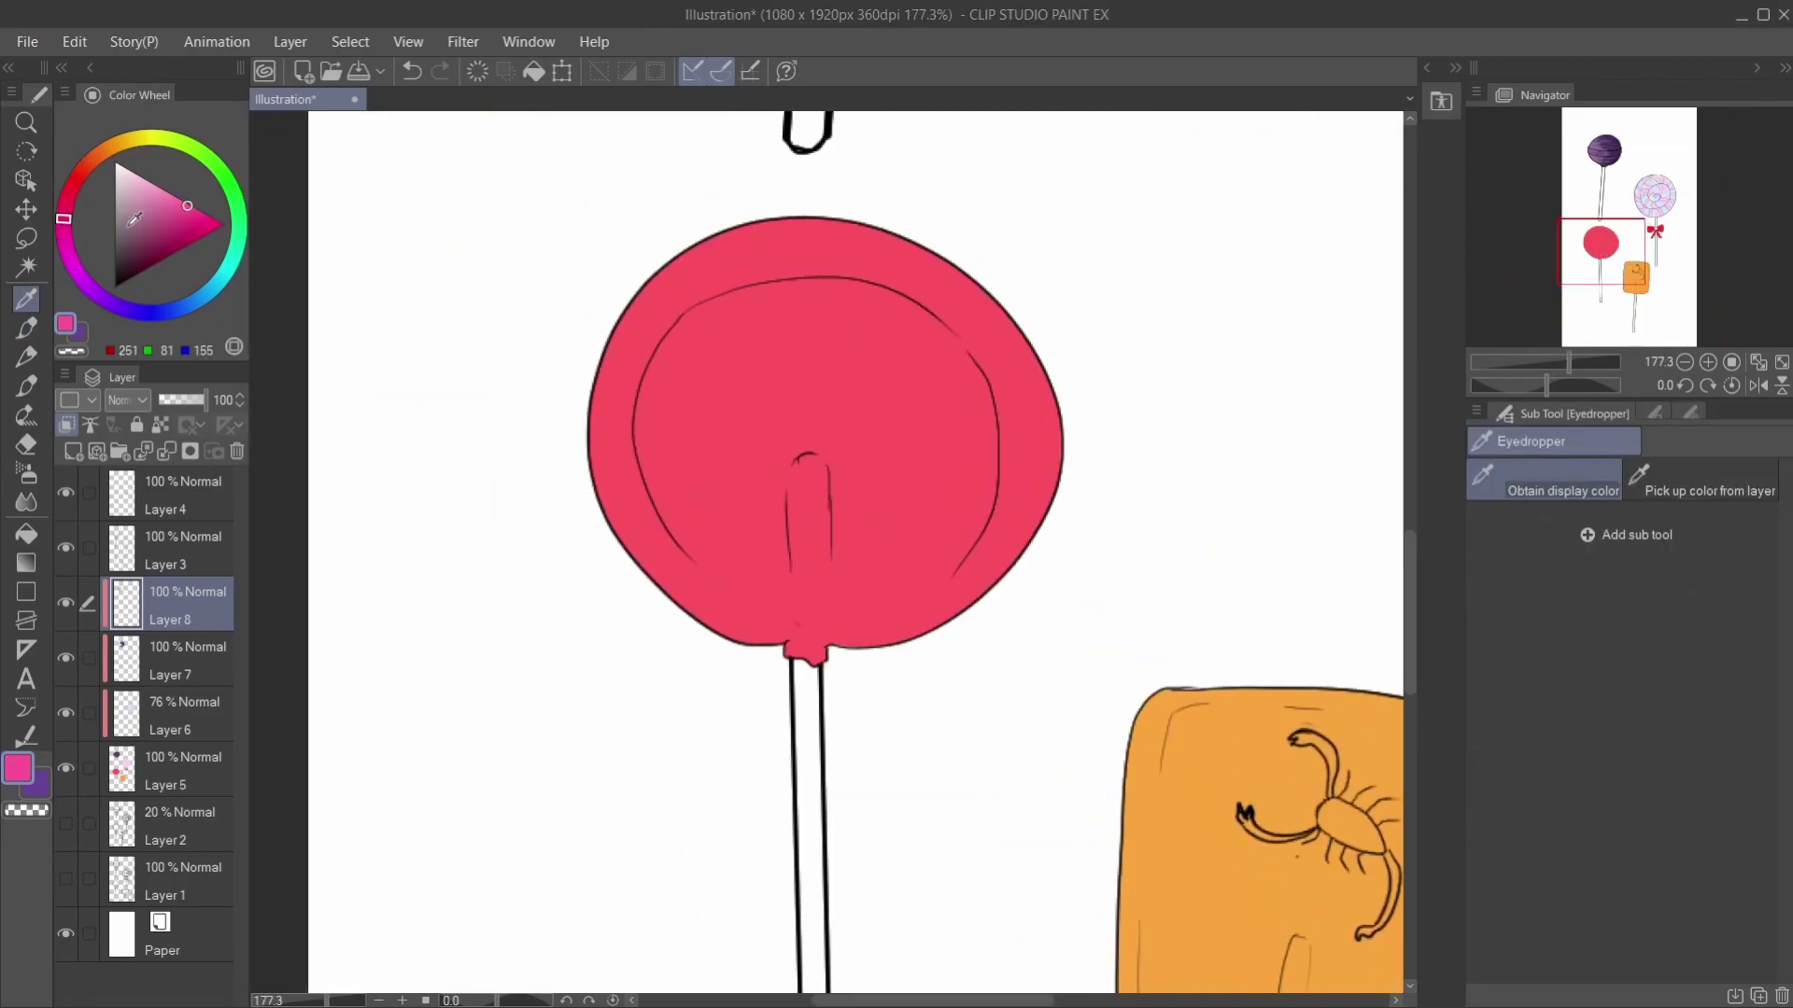
Step: Paint light pink along the top, right and lower-left rim of the red round lollipop
left_click(26, 328)
left_click(148, 181)
left_click_drag(670, 310, 773, 246)
left_click_drag(618, 401, 760, 250)
mouse_move(760, 250)
left_mouse_down()
mouse_move(934, 277)
mouse_move(1017, 523)
left_mouse_up()
left_click_drag(1031, 373, 966, 581)
left_click_drag(808, 467, 811, 607)
left_click_drag(809, 560, 803, 654)
left_click_drag(691, 603, 736, 631)
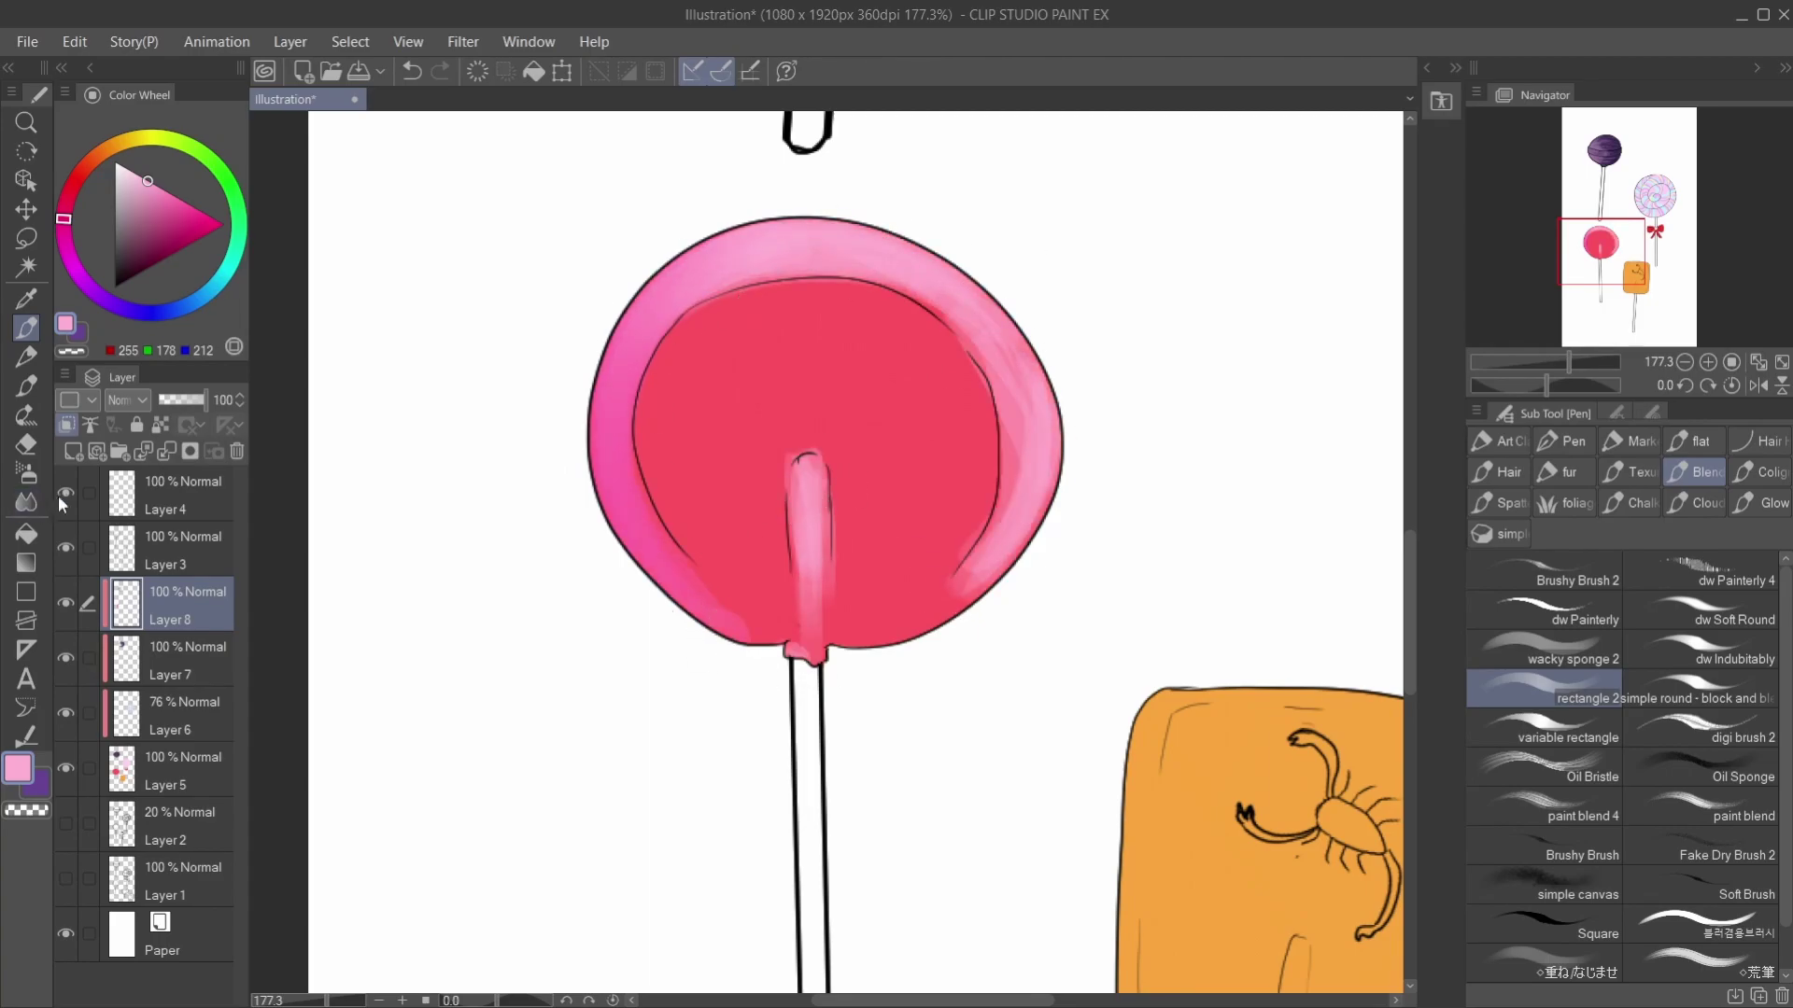
Step: On the shading layer, shade the red lollipop's inner disc with a darker red sampled from it
left_click(150, 664)
left_click(27, 298)
left_click(700, 448)
left_click(159, 232)
left_click(33, 329)
left_click_drag(943, 364, 837, 572)
left_click_drag(915, 336, 682, 401)
mouse_move(691, 466)
left_mouse_down()
mouse_move(897, 420)
mouse_move(869, 533)
left_mouse_up()
mouse_move(981, 579)
left_mouse_down()
mouse_move(826, 638)
mouse_move(696, 592)
left_mouse_up()
Step: Shade the disc's top, bottom, right and left half with sponge, rectangular and canvas-texture brushes
left_click(1699, 767)
mouse_move(975, 542)
left_mouse_down()
mouse_move(960, 560)
mouse_move(966, 354)
left_mouse_up()
mouse_move(701, 345)
left_mouse_down()
mouse_move(921, 349)
mouse_move(979, 534)
left_mouse_up()
left_click(1546, 689)
left_click_drag(724, 411, 793, 383)
left_click(1545, 885)
mouse_move(877, 457)
left_mouse_down()
mouse_move(779, 401)
mouse_move(765, 572)
left_mouse_up()
left_click(1545, 964)
Step: Erase parts of the dark shading with a smaller soft eraser to expose brighter red
left_click(26, 444)
left_click(1700, 479)
key("bracketleft")
mouse_move(911, 546)
left_mouse_down()
mouse_move(720, 476)
mouse_move(748, 504)
left_mouse_up()
mouse_move(943, 402)
left_mouse_down()
mouse_move(933, 560)
mouse_move(892, 593)
left_mouse_up()
left_click(1545, 520)
Step: Soften the pink rim edges, repaint pale pink on the upper rim, and set shading opacity to 50%
left_click(170, 605)
mouse_move(761, 234)
left_mouse_down()
mouse_move(603, 476)
mouse_move(901, 280)
mouse_move(971, 569)
left_mouse_up()
left_click(1699, 479)
mouse_move(1050, 467)
left_mouse_down()
mouse_move(949, 280)
mouse_move(612, 373)
left_mouse_up()
left_click(26, 328)
left_click(1545, 609)
mouse_move(653, 309)
left_mouse_down()
mouse_move(794, 241)
mouse_move(887, 266)
left_mouse_up()
left_click_drag(803, 242, 1037, 542)
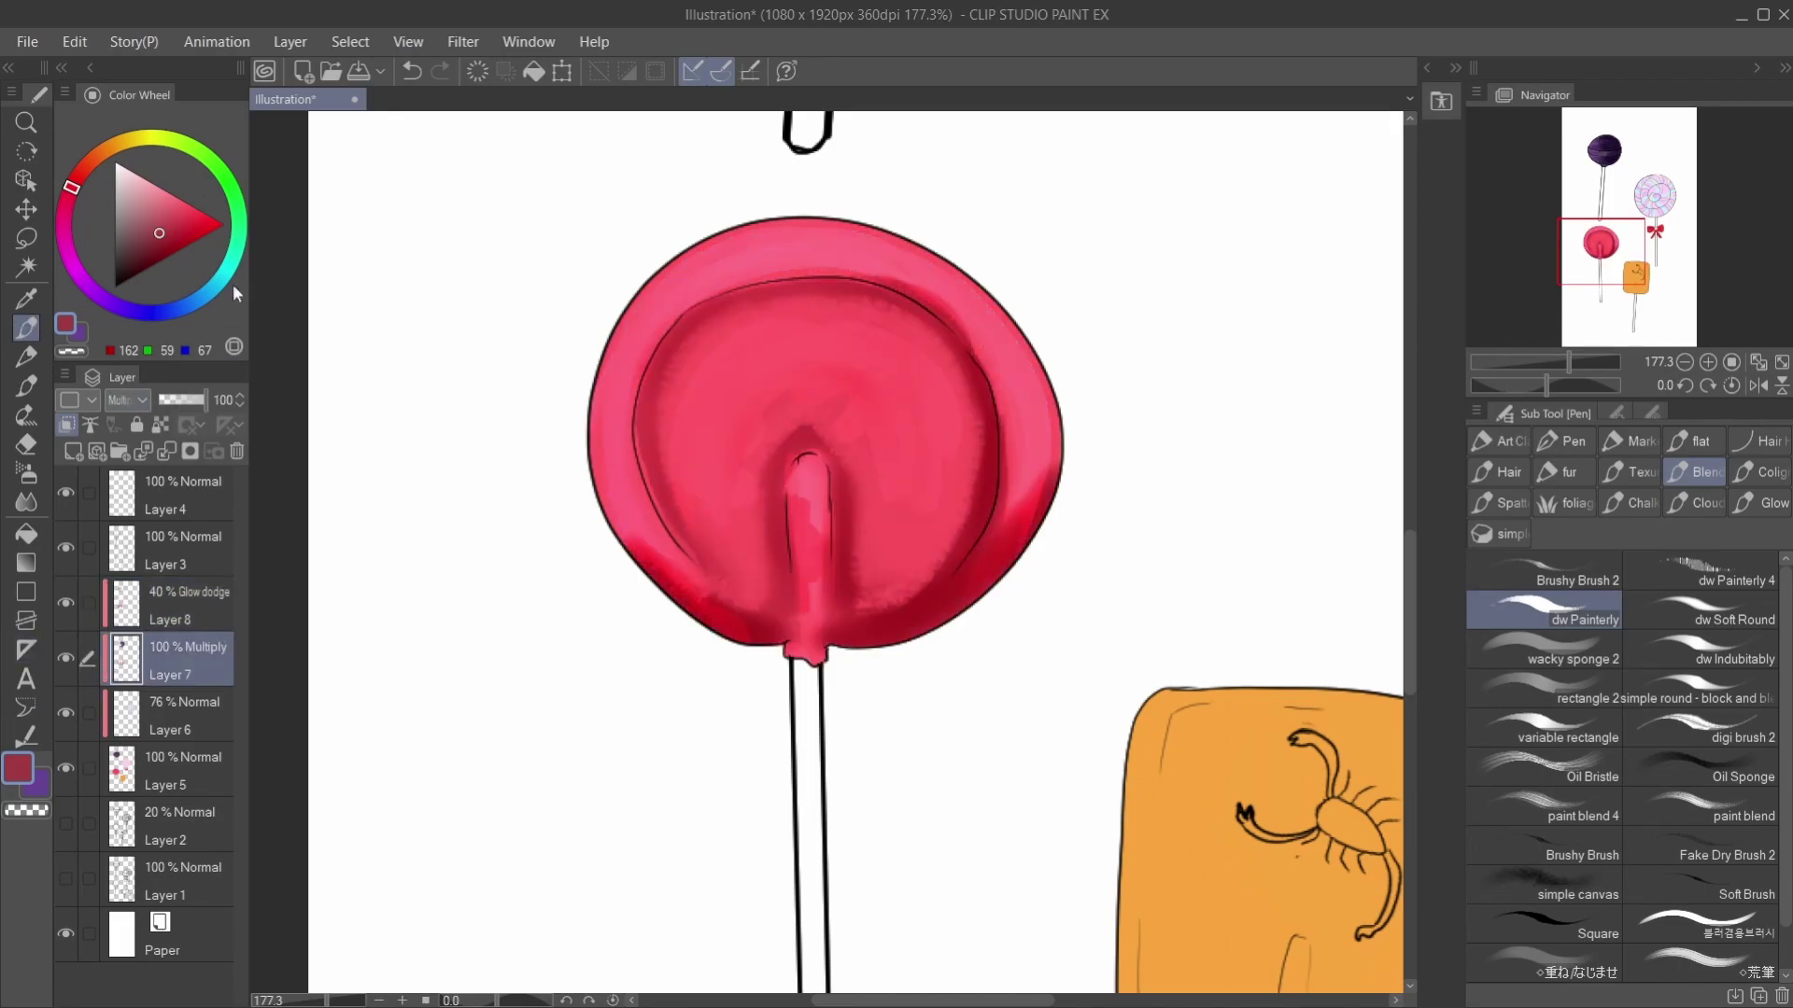
left_click(182, 400)
Step: Shade the swirl lollipop's outer rim in dark purple
scroll(841, 565, "down", 5)
left_click_drag(1027, 326, 803, 597)
scroll(934, 467, "up", 4)
left_click(104, 298)
left_click(131, 252)
mouse_move(1069, 607)
left_mouse_down()
mouse_move(905, 724)
mouse_move(689, 574)
left_mouse_up()
left_click_drag(1050, 374, 1074, 616)
mouse_move(1032, 439)
left_mouse_down()
mouse_move(827, 523)
mouse_move(929, 522)
left_mouse_up()
Step: Shade along the swirl's spiral line and extend the rim shading around the lollipop
left_click_drag(747, 439, 1027, 523)
left_click_drag(789, 336, 687, 560)
left_click_drag(822, 420, 1050, 523)
left_click_drag(859, 313, 738, 374)
mouse_move(655, 461)
left_mouse_down()
mouse_move(940, 268)
mouse_move(859, 294)
left_mouse_up()
Step: Soften the swirl lollipop's inner-left and rim shading with a plain blend
left_click(26, 503)
left_click(1543, 479)
mouse_move(770, 536)
left_mouse_down()
mouse_move(828, 395)
mouse_move(934, 560)
mouse_move(896, 448)
mouse_move(915, 606)
mouse_move(906, 541)
left_mouse_up()
mouse_move(854, 393)
left_mouse_down()
mouse_move(1024, 623)
mouse_move(789, 350)
left_mouse_up()
left_click_drag(738, 466, 909, 696)
mouse_move(1018, 359)
left_mouse_down()
mouse_move(896, 318)
mouse_move(1043, 381)
left_mouse_up()
Step: On the highlight layer, paint pale pink highlights across the swirl lollipop and around its rim
left_click(187, 605)
left_click(70, 258)
left_click(129, 171)
left_click(26, 328)
left_click(1543, 648)
mouse_move(878, 368)
left_mouse_down()
mouse_move(794, 448)
mouse_move(784, 560)
left_mouse_up()
left_click(1543, 689)
left_click_drag(992, 460, 985, 556)
left_click_drag(1071, 495, 1050, 602)
left_click_drag(957, 674, 776, 640)
mouse_move(733, 645)
left_mouse_down()
mouse_move(821, 340)
mouse_move(709, 429)
left_mouse_up()
left_click_drag(724, 373, 719, 626)
Step: Add more pale pink highlights over the swirl lollipop with a blending brush
left_click(1543, 964)
left_click_drag(766, 364, 705, 593)
left_click_drag(906, 366, 808, 467)
left_click_drag(887, 334, 1044, 394)
left_click_drag(995, 448, 822, 609)
left_click_drag(999, 635, 799, 676)
Step: Paint yellow-orange glowing highlights on the orange square lollipop, based on its sampled colour
left_click_drag(1066, 426, 1010, 631)
left_click_drag(1563, 362, 1566, 364)
left_click(1645, 278)
left_click(609, 473, "alt")
left_click(97, 155)
left_click(175, 228)
left_click(27, 328)
left_click_drag(624, 523, 612, 684)
key("ctrl+z")
left_click(128, 140)
mouse_move(639, 416)
left_mouse_down()
mouse_move(700, 512)
mouse_move(651, 487)
left_mouse_up()
Step: Shade the orange lollipop's lower left and right in red on the Multiply layer, softening with the eraser
left_click(80, 173)
left_click(177, 661)
key("[")
key("[")
key("[")
key("[")
key("[")
key("[")
key("[")
key("[")
left_click_drag(689, 602, 646, 686)
mouse_move(749, 621)
left_mouse_down()
mouse_move(759, 656)
mouse_move(801, 677)
left_mouse_up()
left_click_drag(654, 606, 612, 642)
left_click_drag(836, 542, 756, 687)
left_click(26, 444)
left_click_drag(658, 589, 645, 663)
left_click_drag(765, 644, 810, 616)
left_click_drag(672, 612, 624, 654)
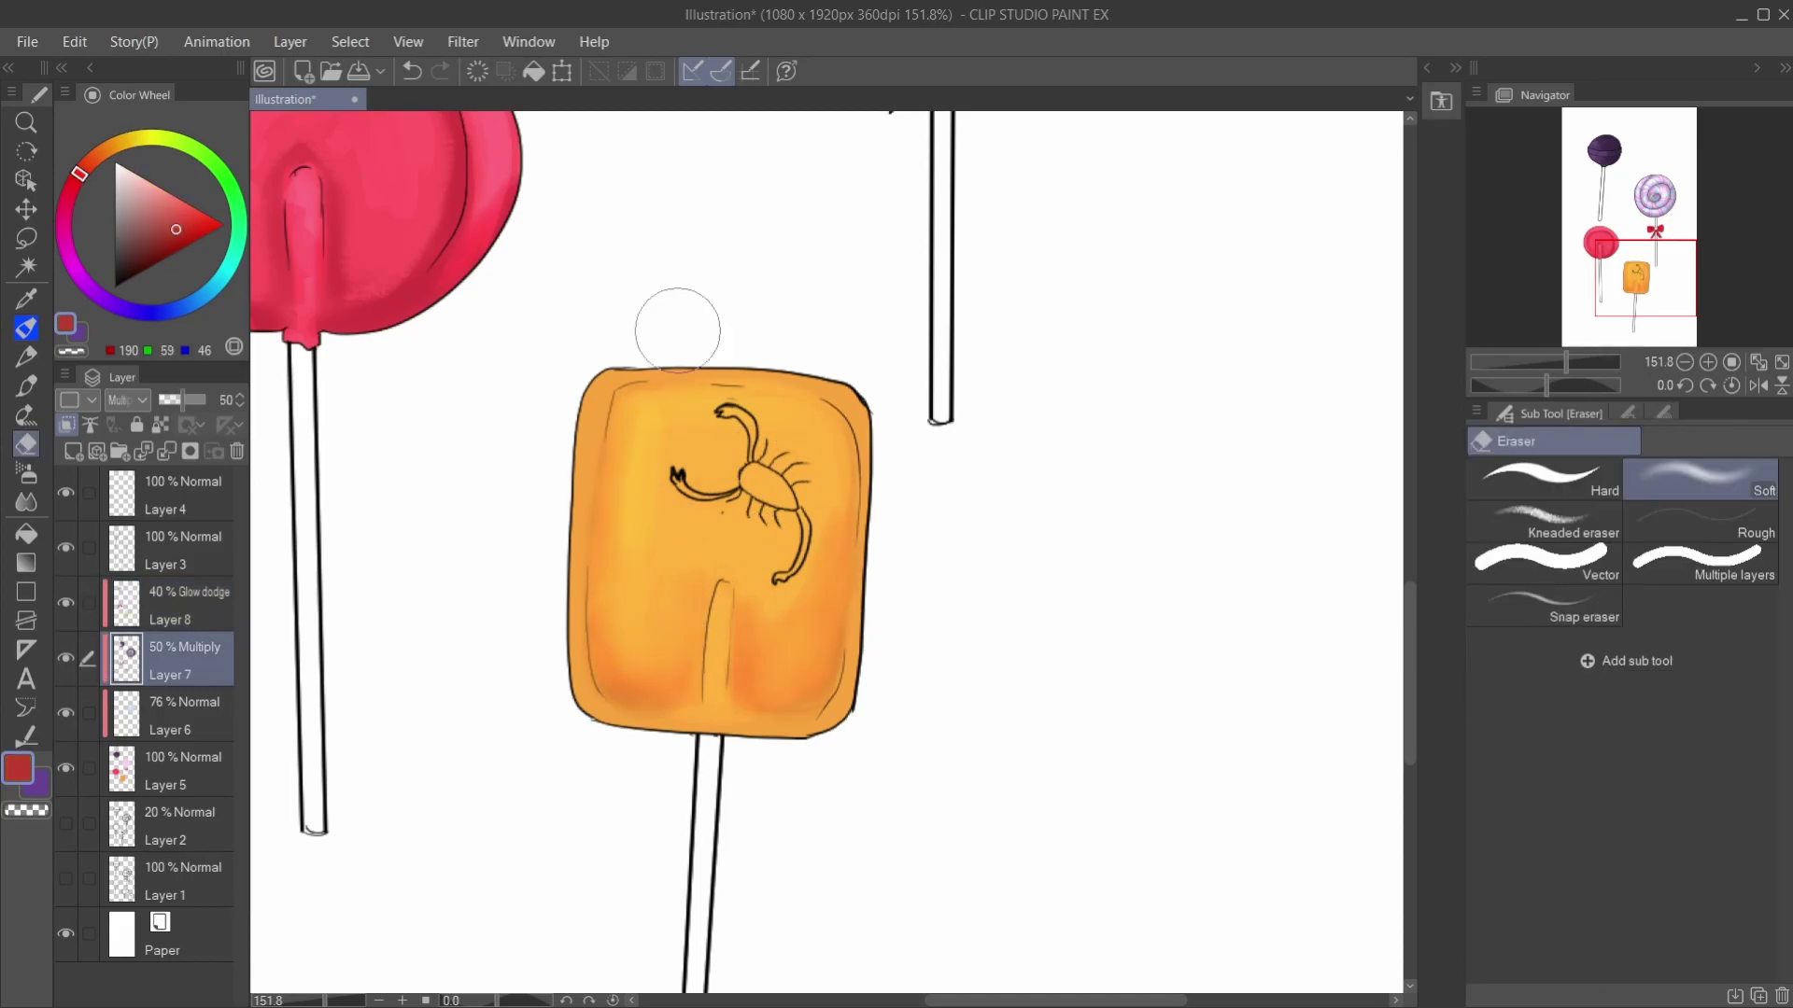
Step: Add Layer 9 below the line art and load light pink with a painterly brush
left_click(177, 550)
left_click(74, 452)
left_click_drag(159, 552, 135, 637)
left_click_drag(1566, 362, 1549, 363)
left_click(136, 174)
left_click(71, 261)
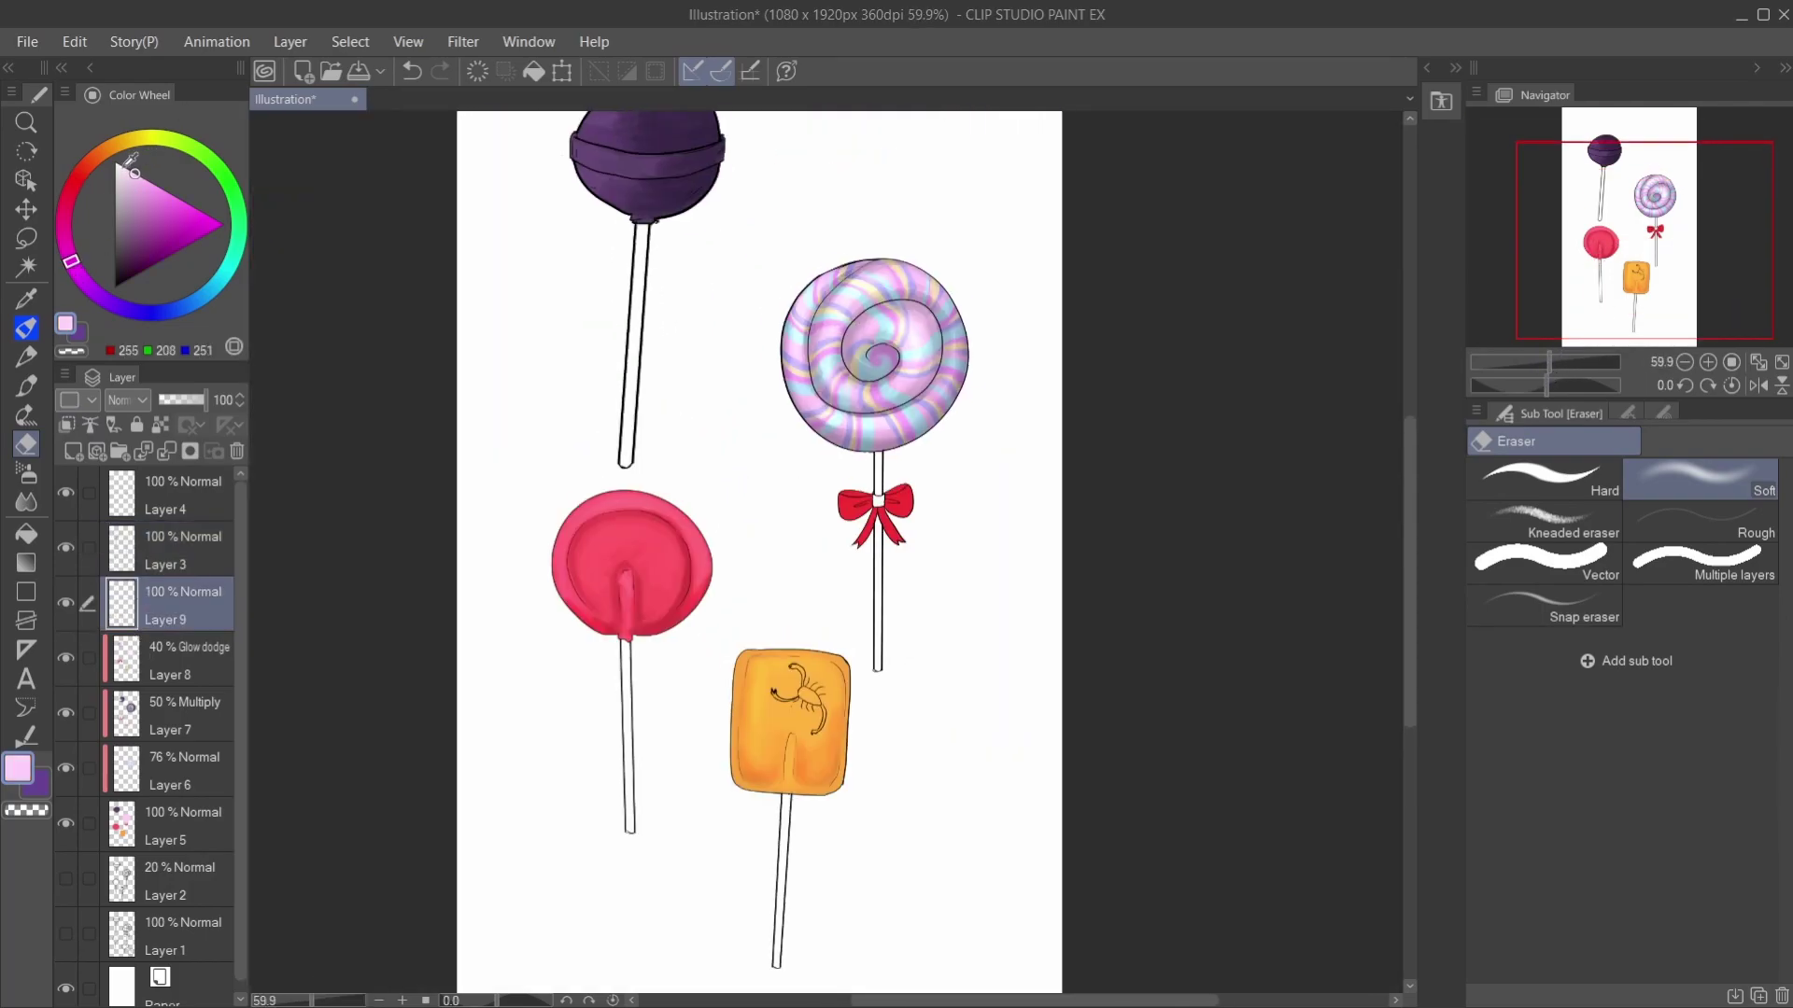
left_click(26, 328)
left_click(1543, 612)
scroll(866, 512, "up", 4)
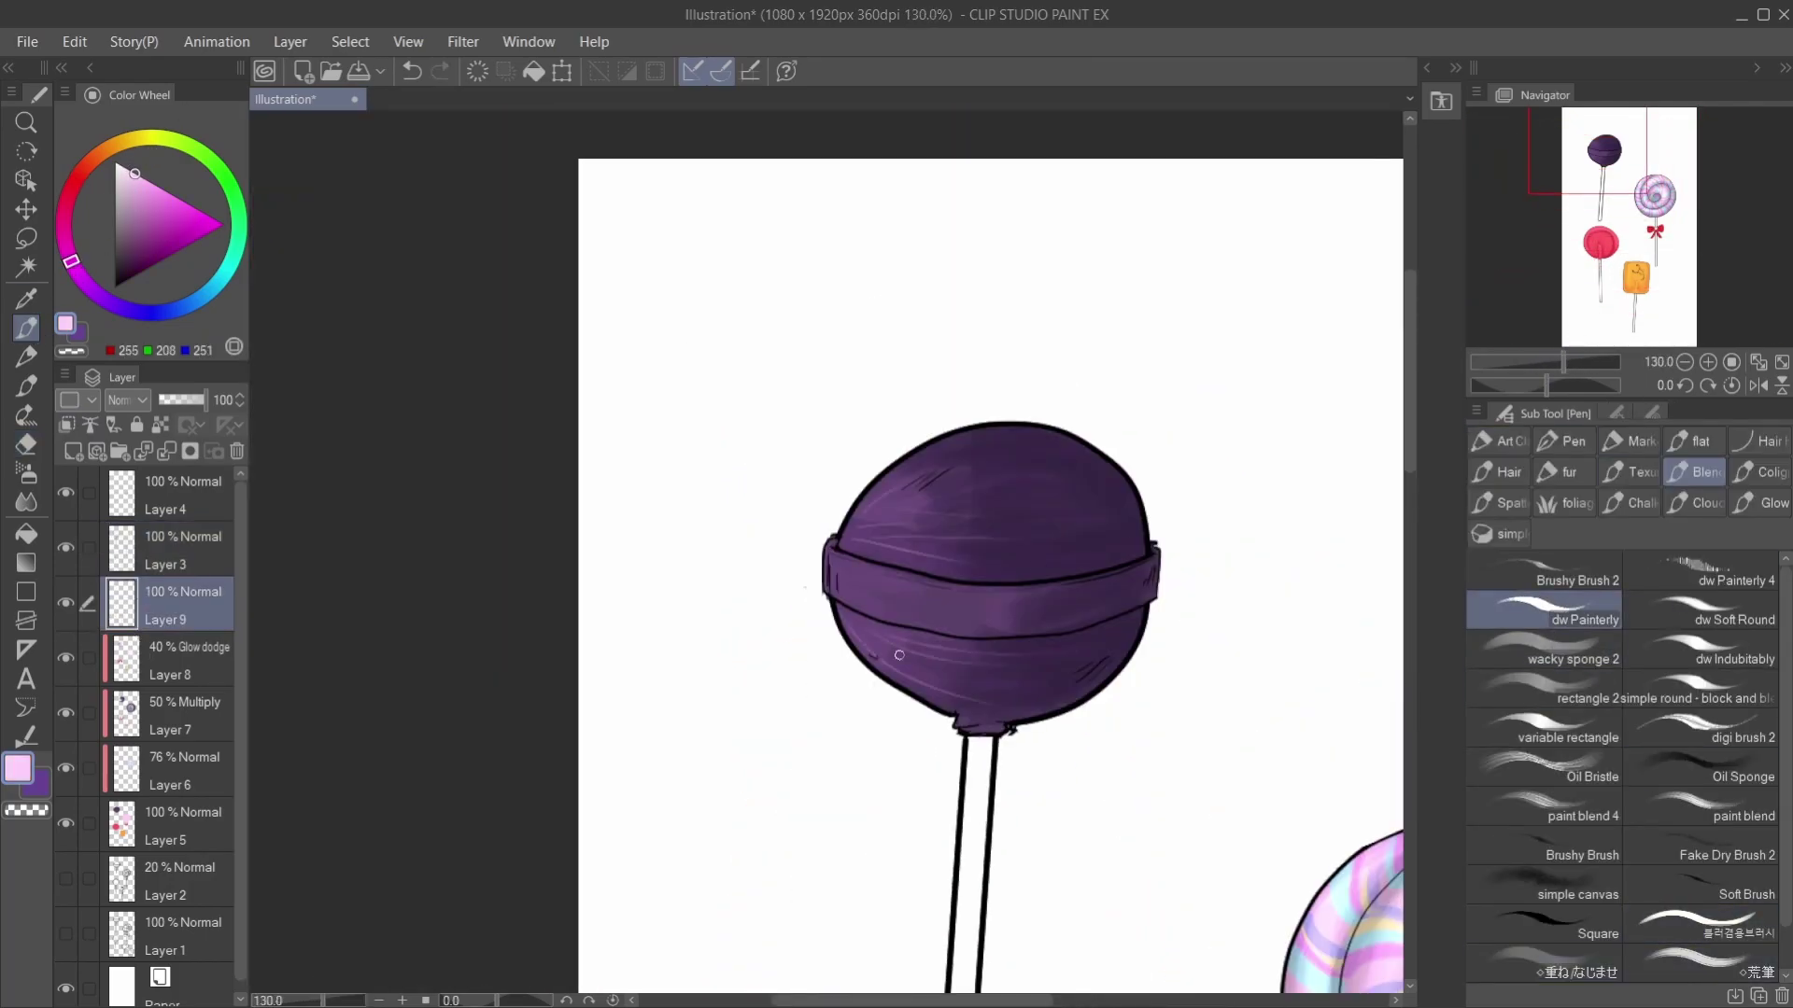
Step: Paint light pink highlights across the swirl lollipop, including its centre
mouse_move(1213, 822)
left_mouse_down()
mouse_move(1158, 490)
mouse_move(689, 351)
left_mouse_up()
left_click_drag(789, 436, 768, 532)
left_click_drag(782, 447, 782, 665)
left_click_drag(954, 355, 861, 444)
mouse_move(1001, 454)
left_mouse_down()
mouse_move(922, 533)
mouse_move(968, 573)
left_mouse_up()
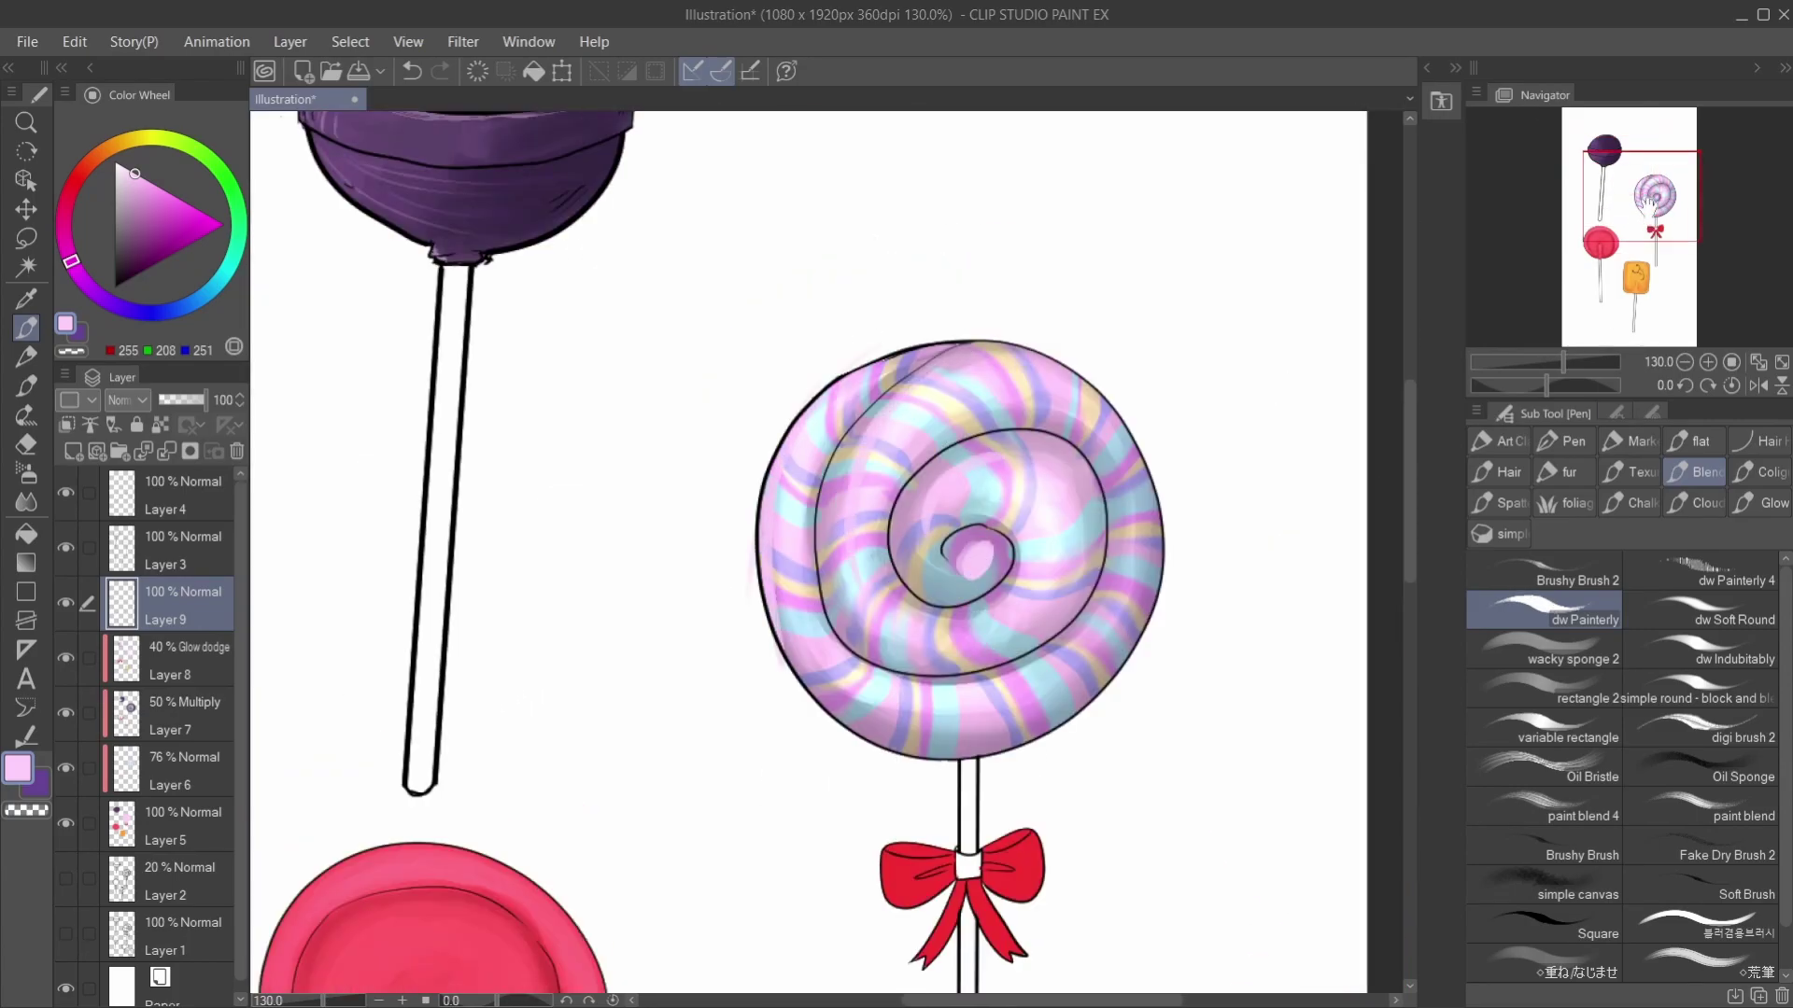
left_click_drag(747, 859, 979, 444)
Step: Add pink highlights to the red and orange lollipops, then set Layer 9 to Glow dodge at 30%
left_click_drag(631, 455, 520, 540)
left_click_drag(786, 512, 814, 607)
left_click_drag(605, 520, 580, 551)
mouse_move(896, 784)
left_mouse_down()
mouse_move(868, 591)
mouse_move(867, 714)
left_mouse_up()
left_click_drag(944, 612, 893, 744)
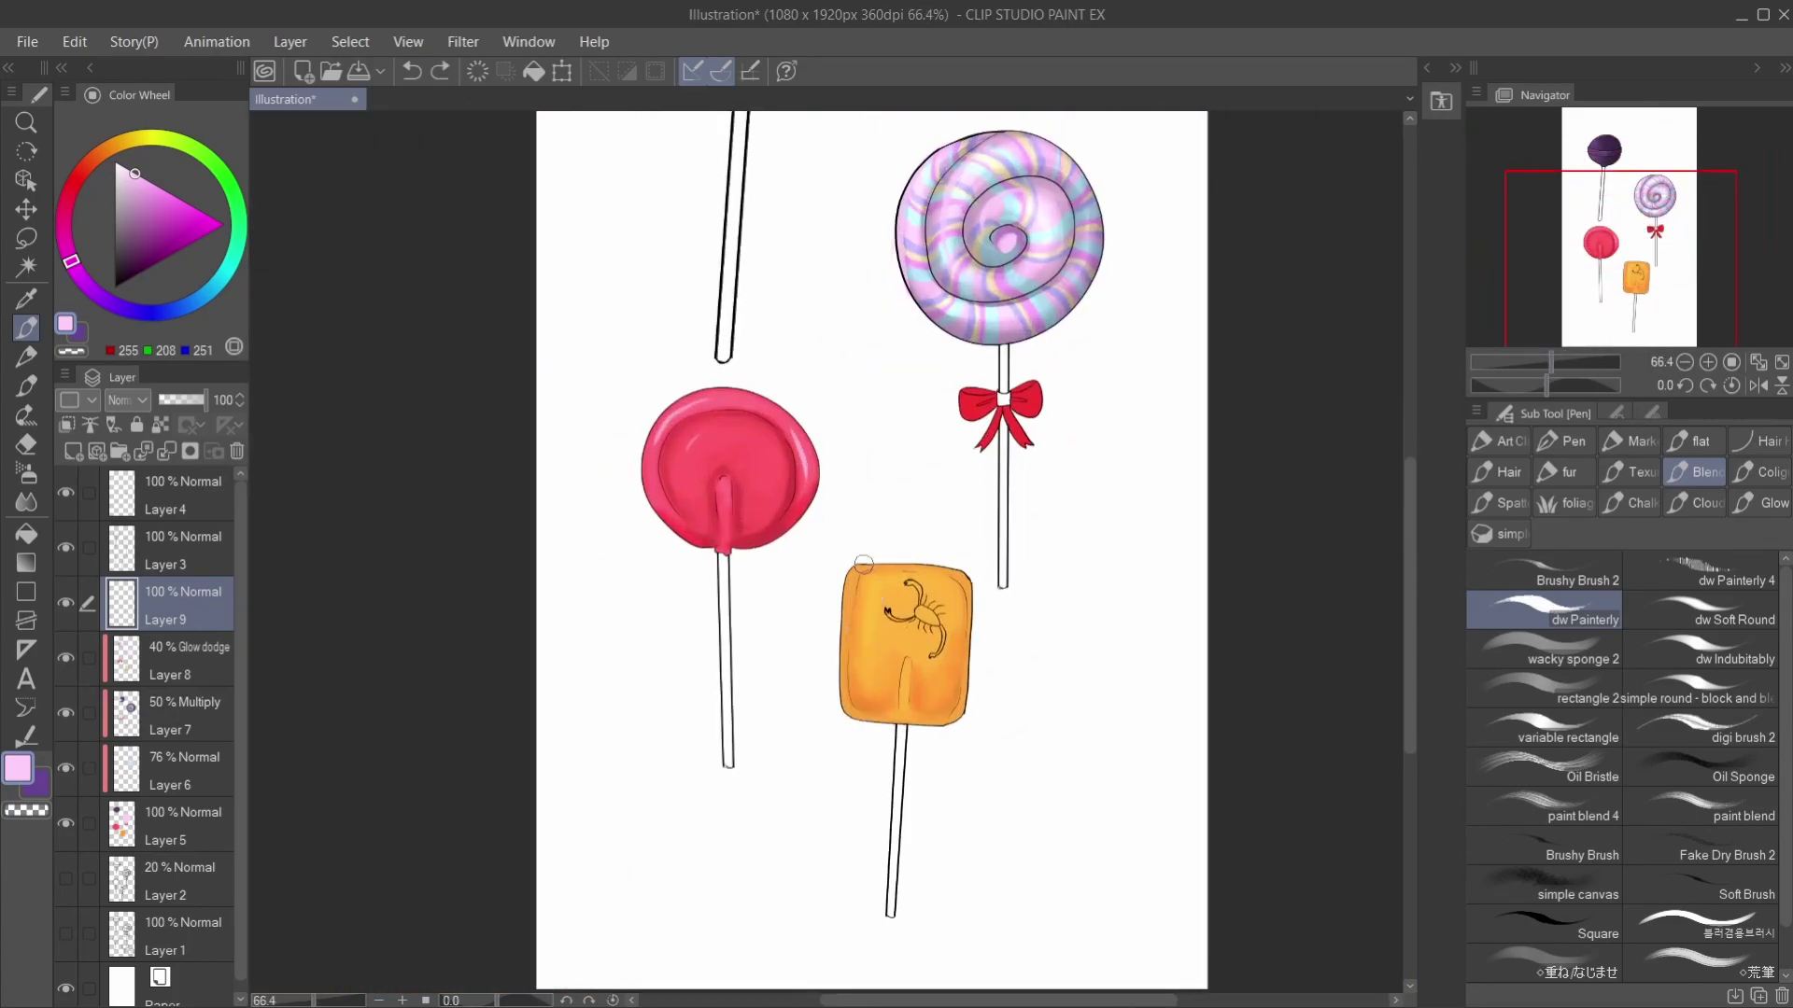
left_click_drag(897, 560, 849, 652)
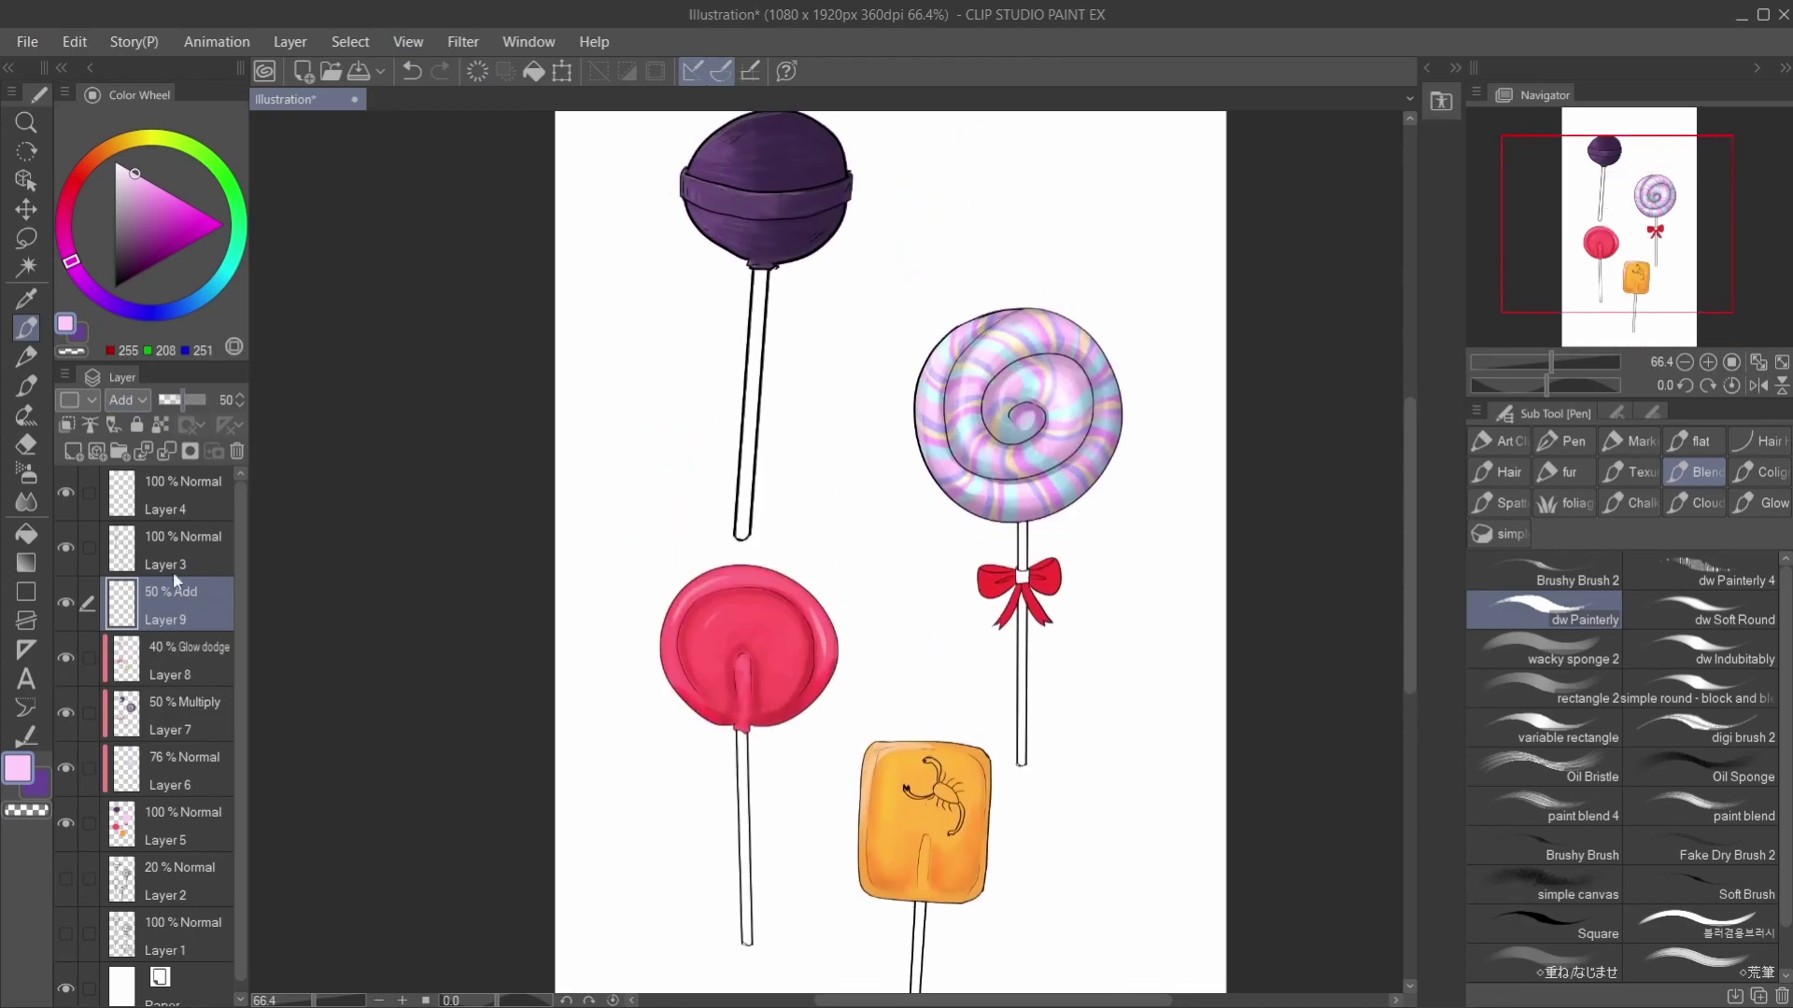
left_click(166, 557)
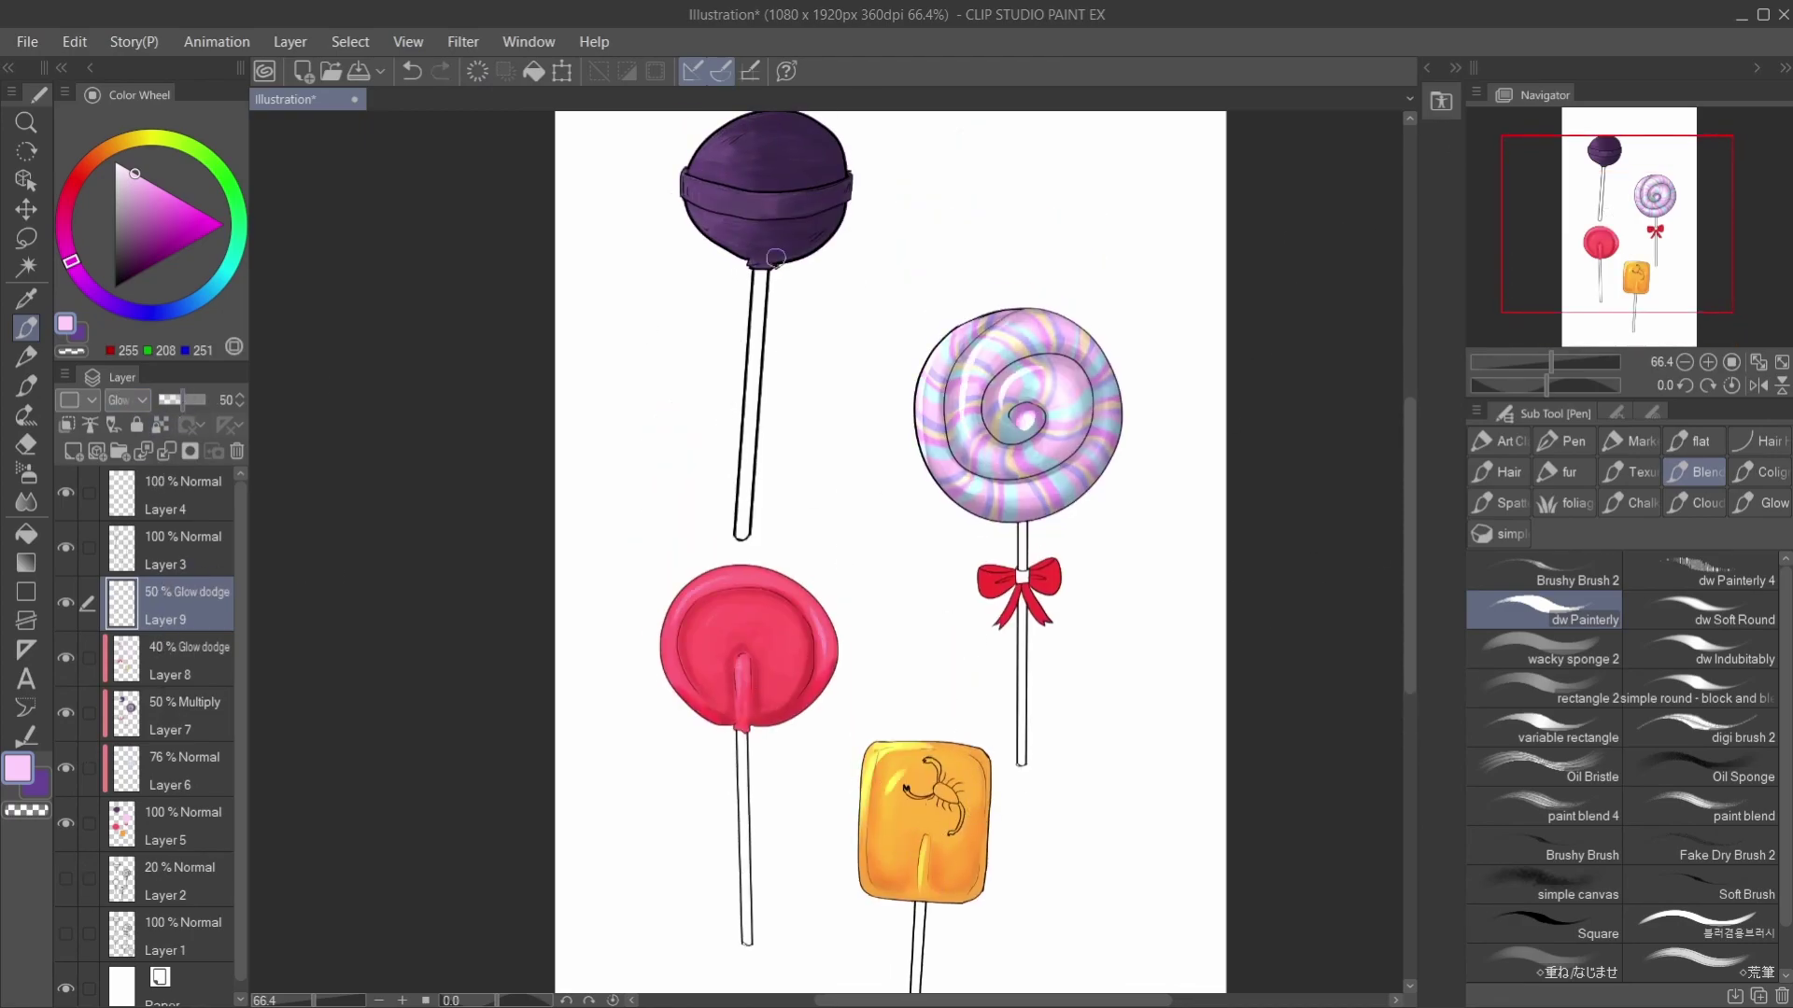
left_click_drag(183, 400, 173, 399)
Step: Shade the bow's left wing dark red on the Multiply layer, then select candy colour Layer 5
left_click_drag(1552, 362, 1565, 362)
left_click(1660, 228)
left_click(186, 660)
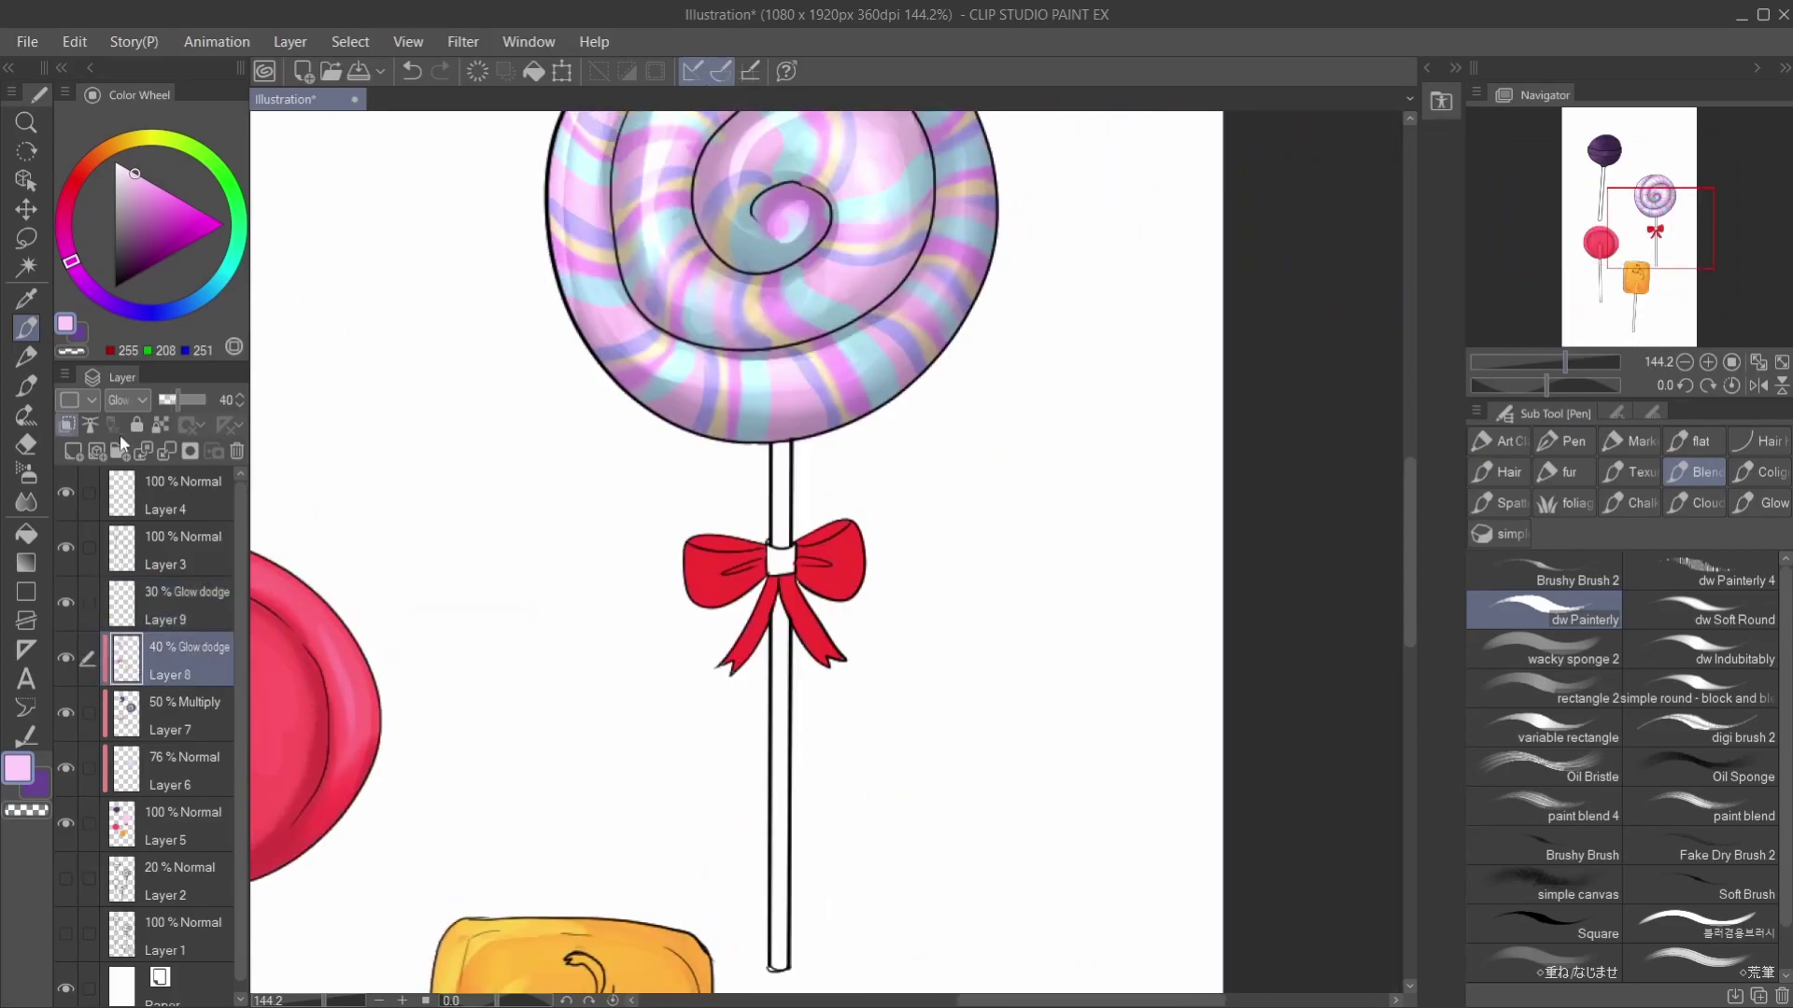
left_click(71, 188)
left_click(133, 259)
left_click(185, 715)
left_click_drag(693, 599, 760, 575)
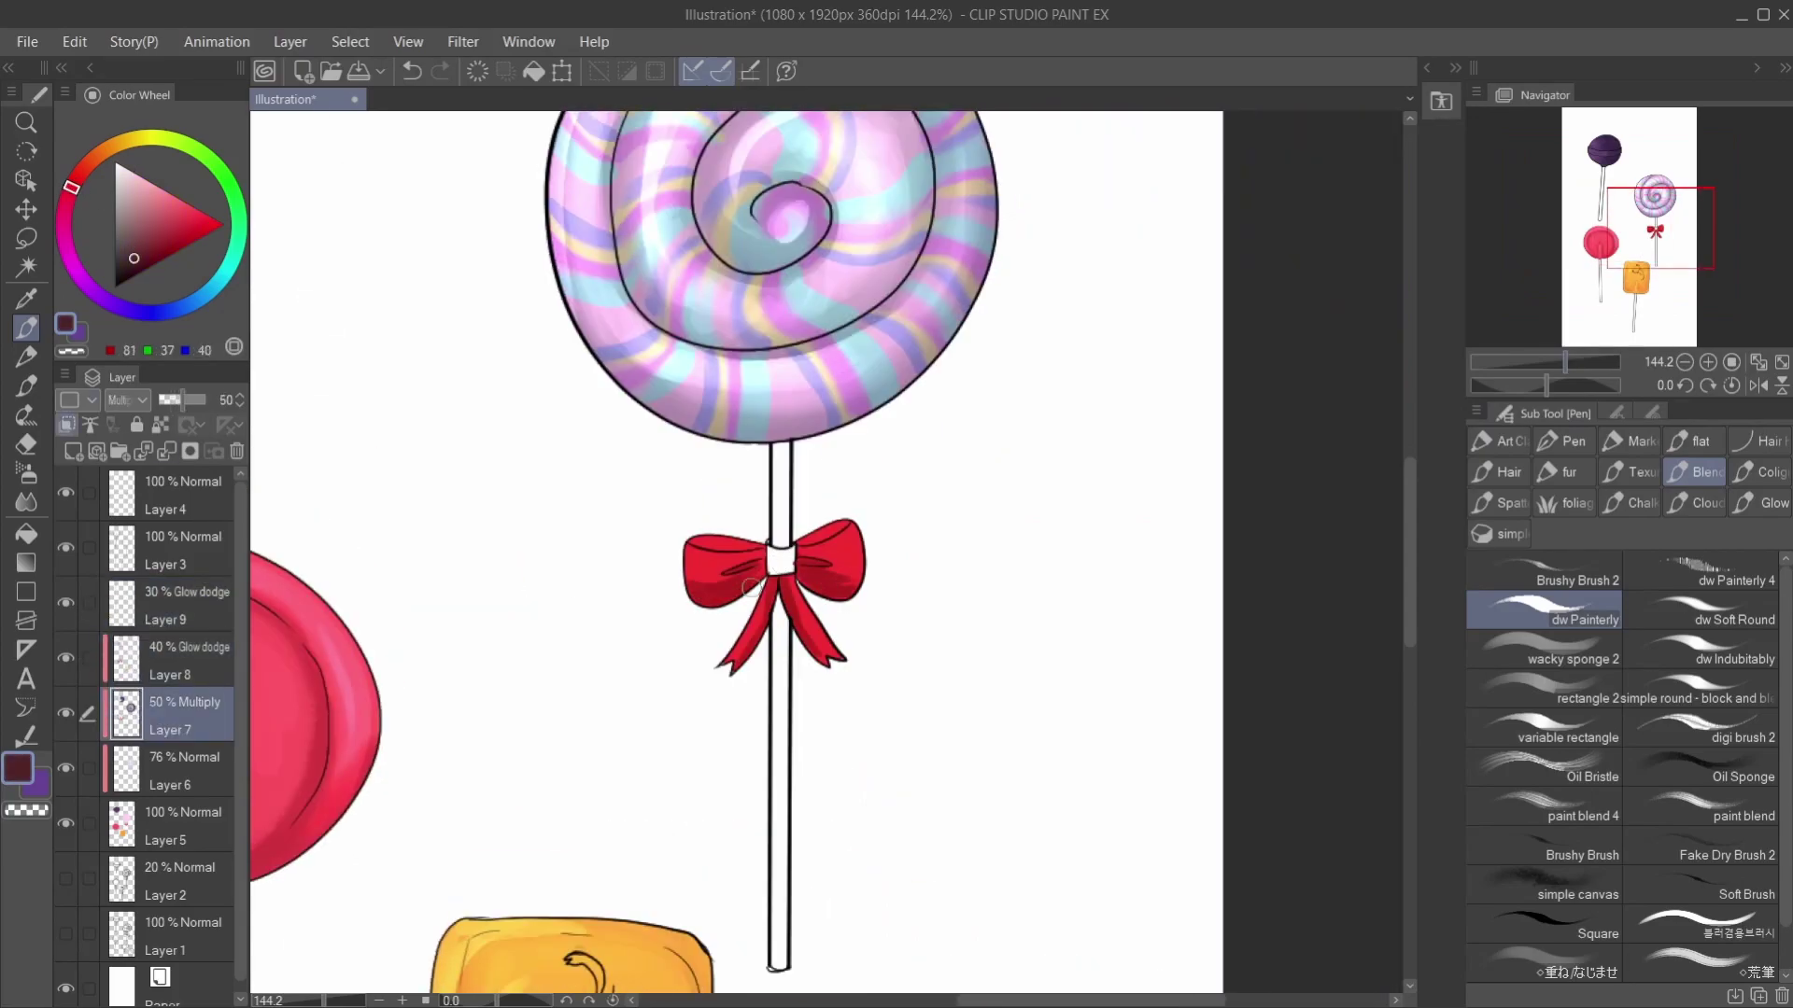
left_click(697, 557, "ctrl+shift")
left_click(696, 557, "alt")
left_click(782, 561, "ctrl+shift")
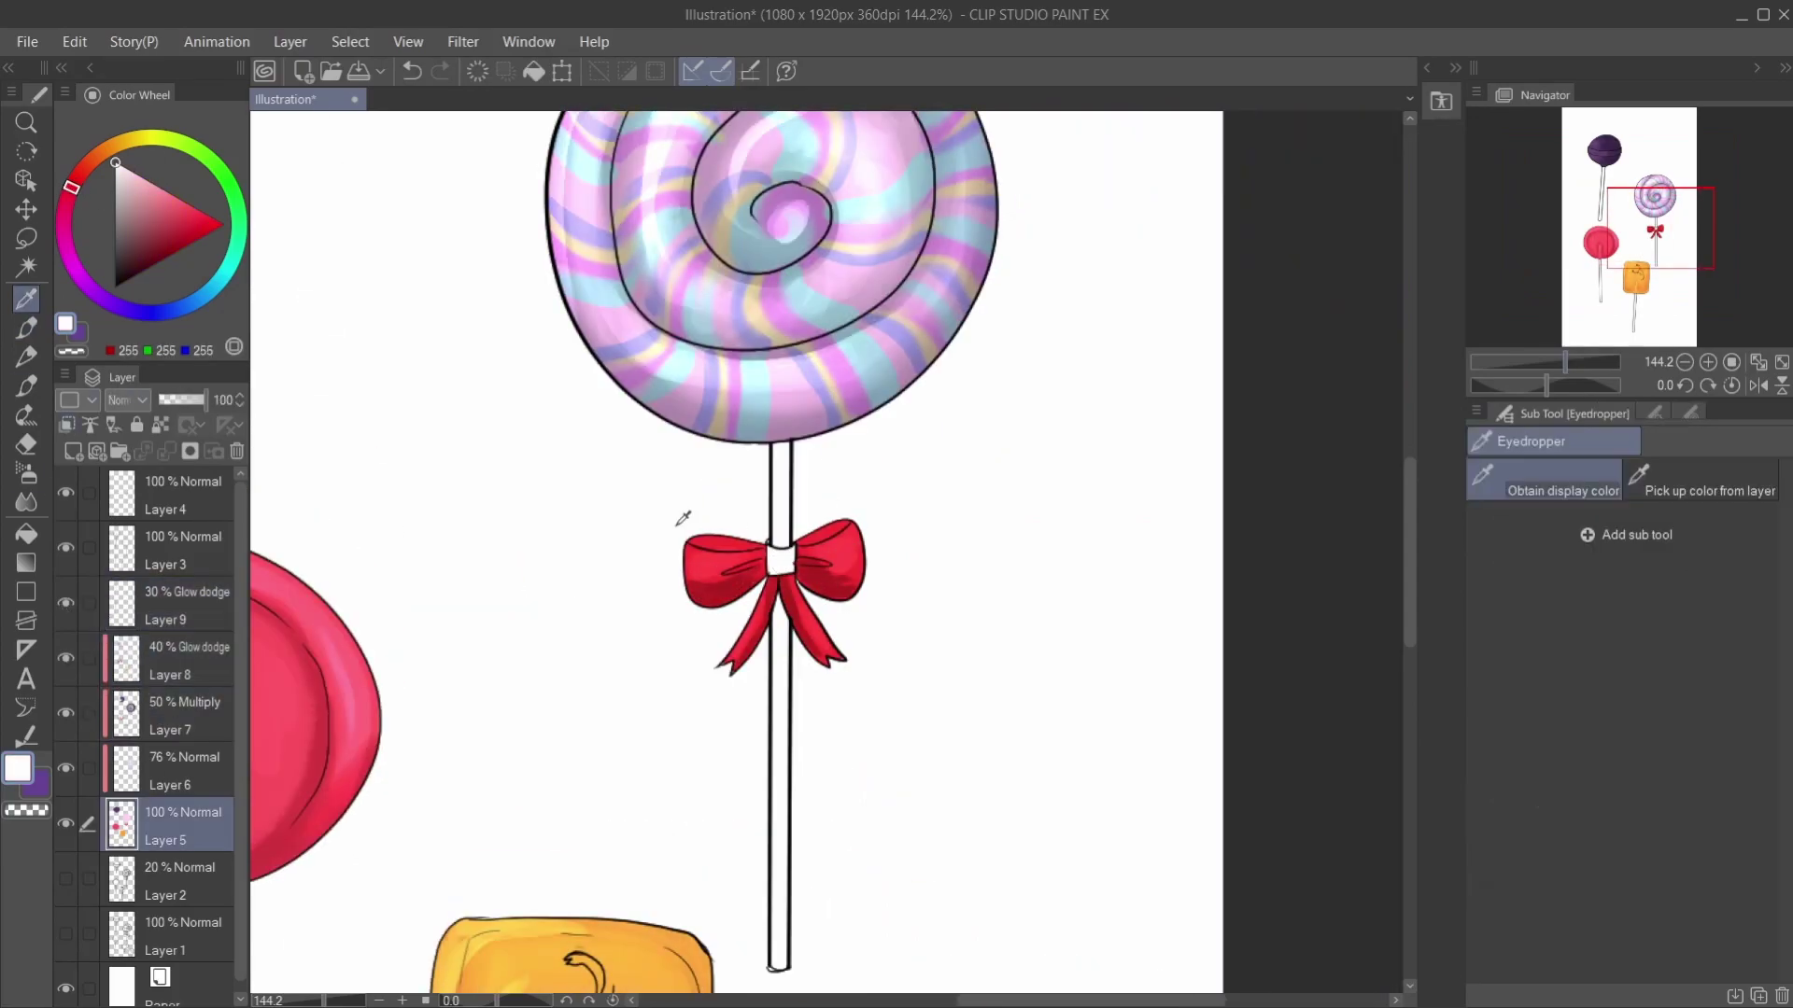
left_click(783, 560, "alt")
Step: On new Layer 10, fill the scorpion's body, tail and claws dark brown
key("e")
scroll(828, 558, "down", 5)
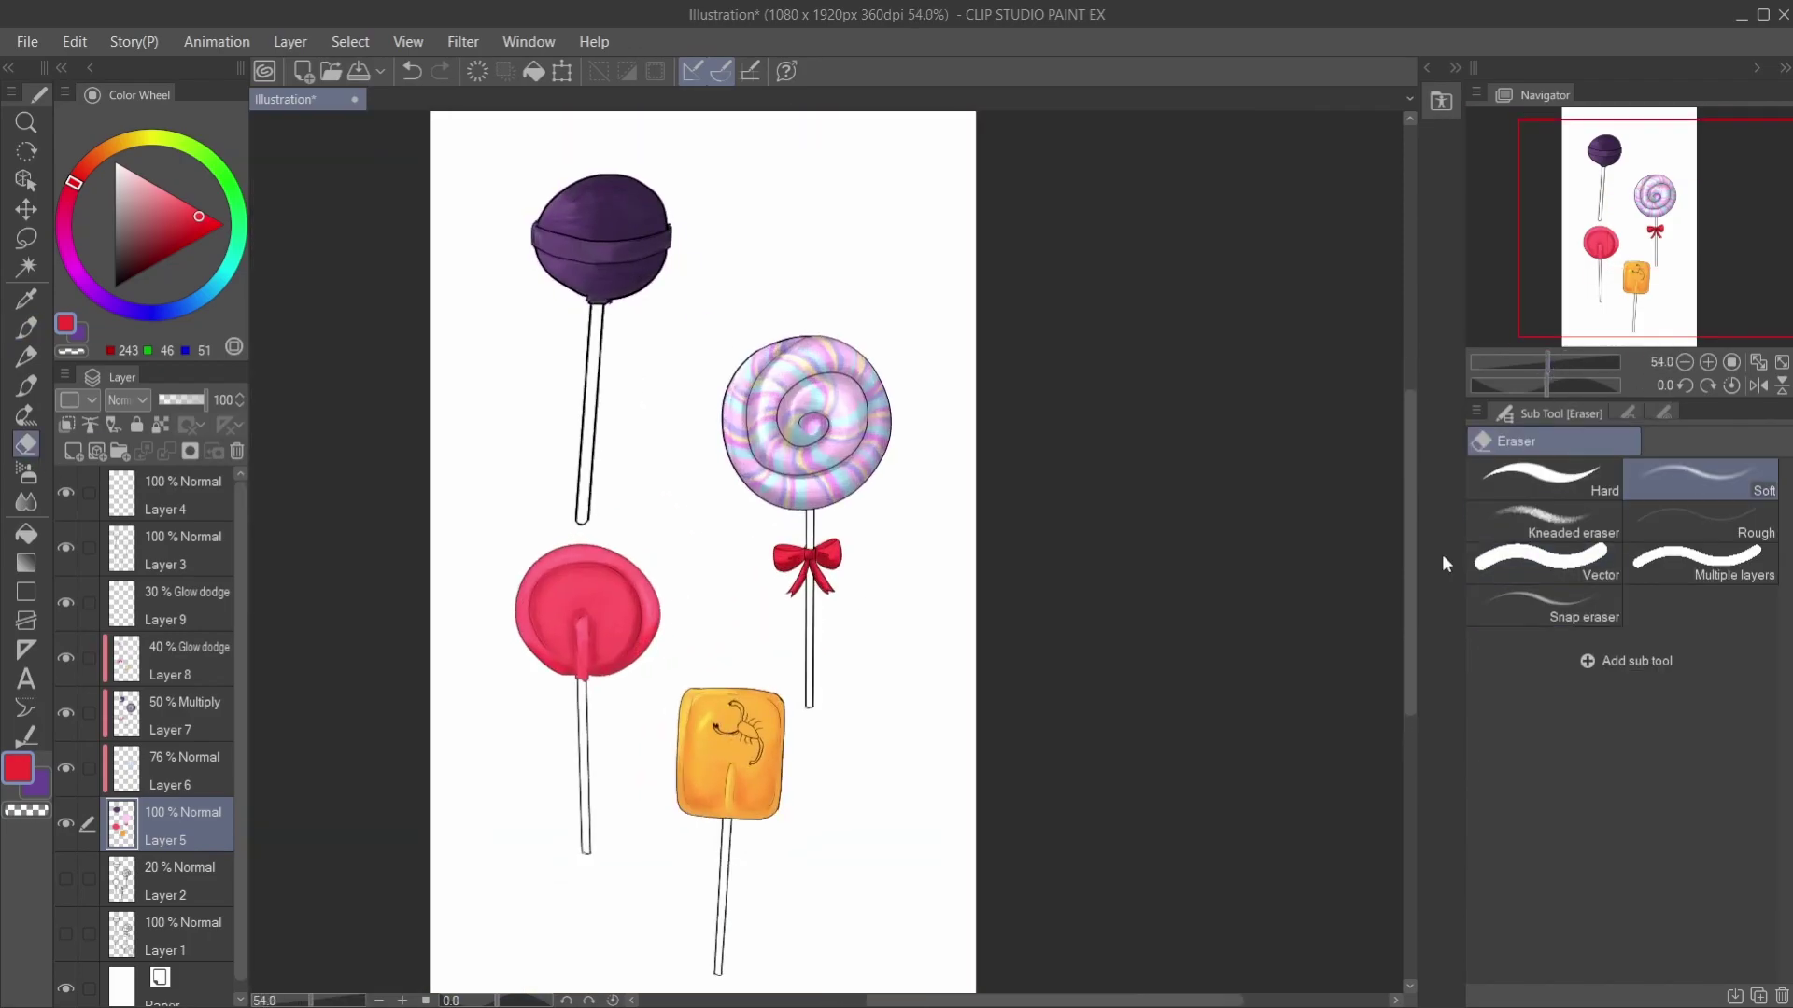
scroll(750, 802, "up", 6)
left_click(184, 881)
left_click(73, 451)
left_click(124, 269)
left_click_drag(65, 823, 65, 878)
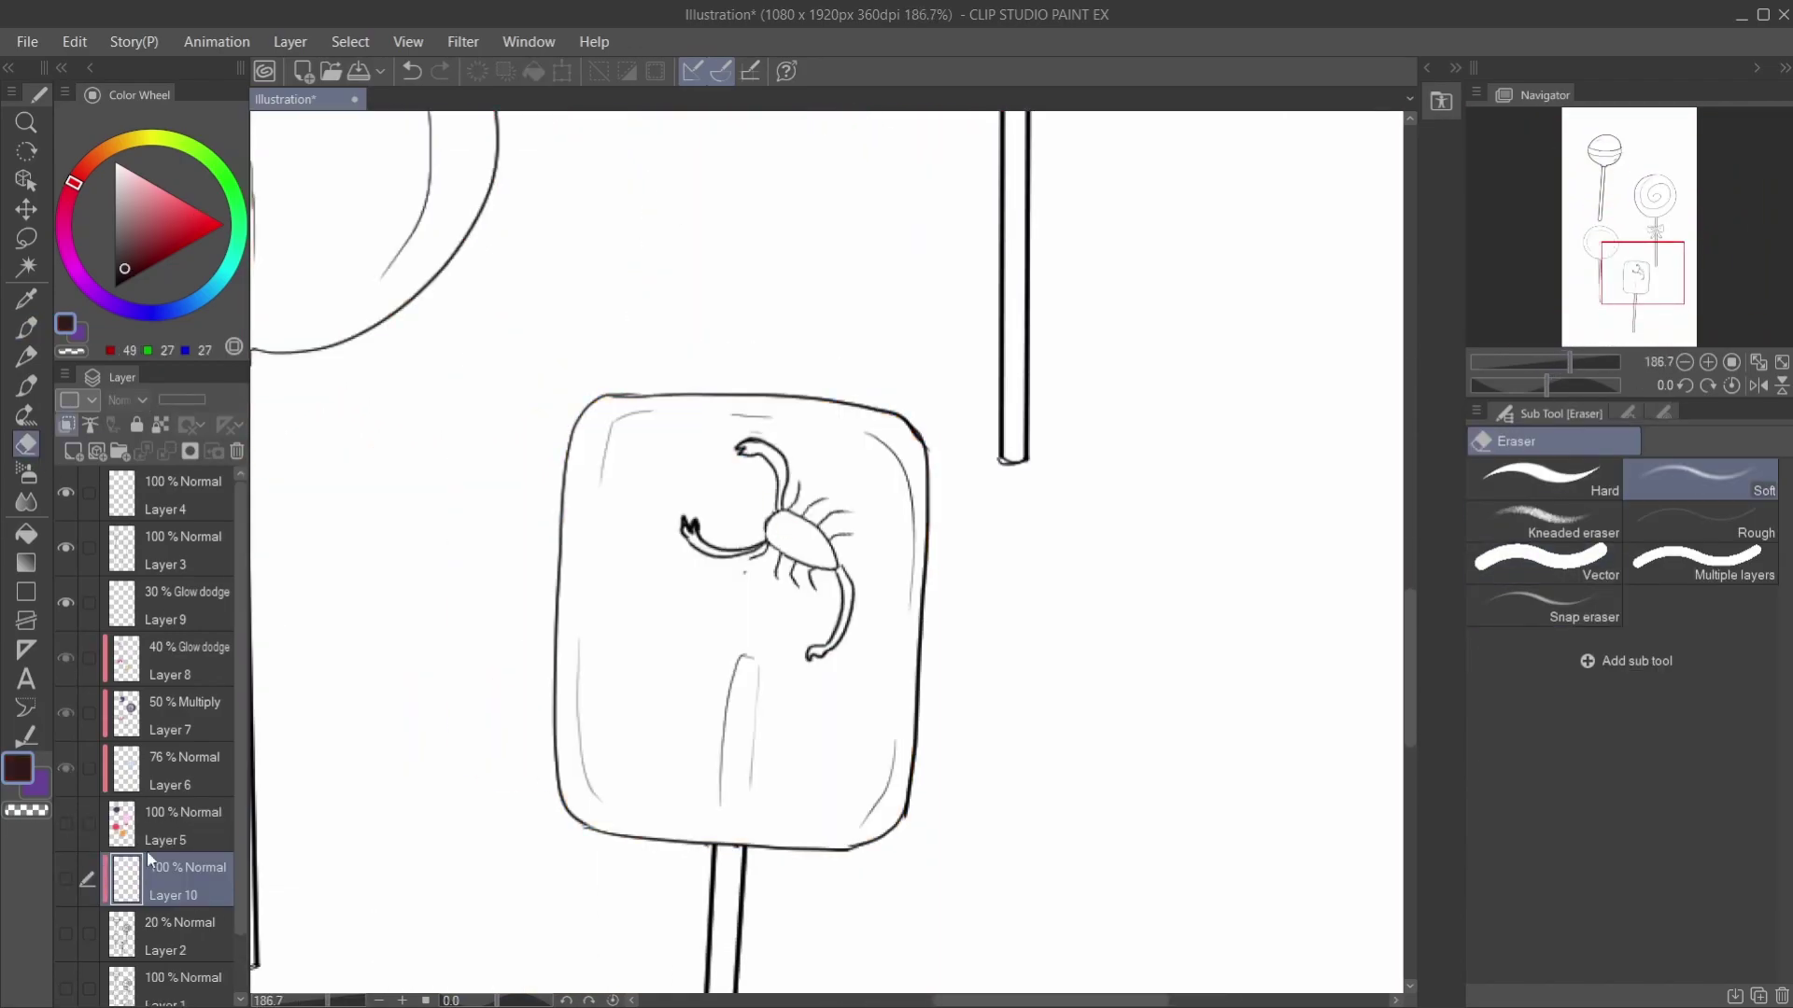
left_click(65, 879)
key("p")
left_click_drag(753, 533, 821, 560)
mouse_move(758, 450)
left_mouse_down()
mouse_move(693, 537)
mouse_move(812, 653)
mouse_move(818, 520)
left_mouse_up()
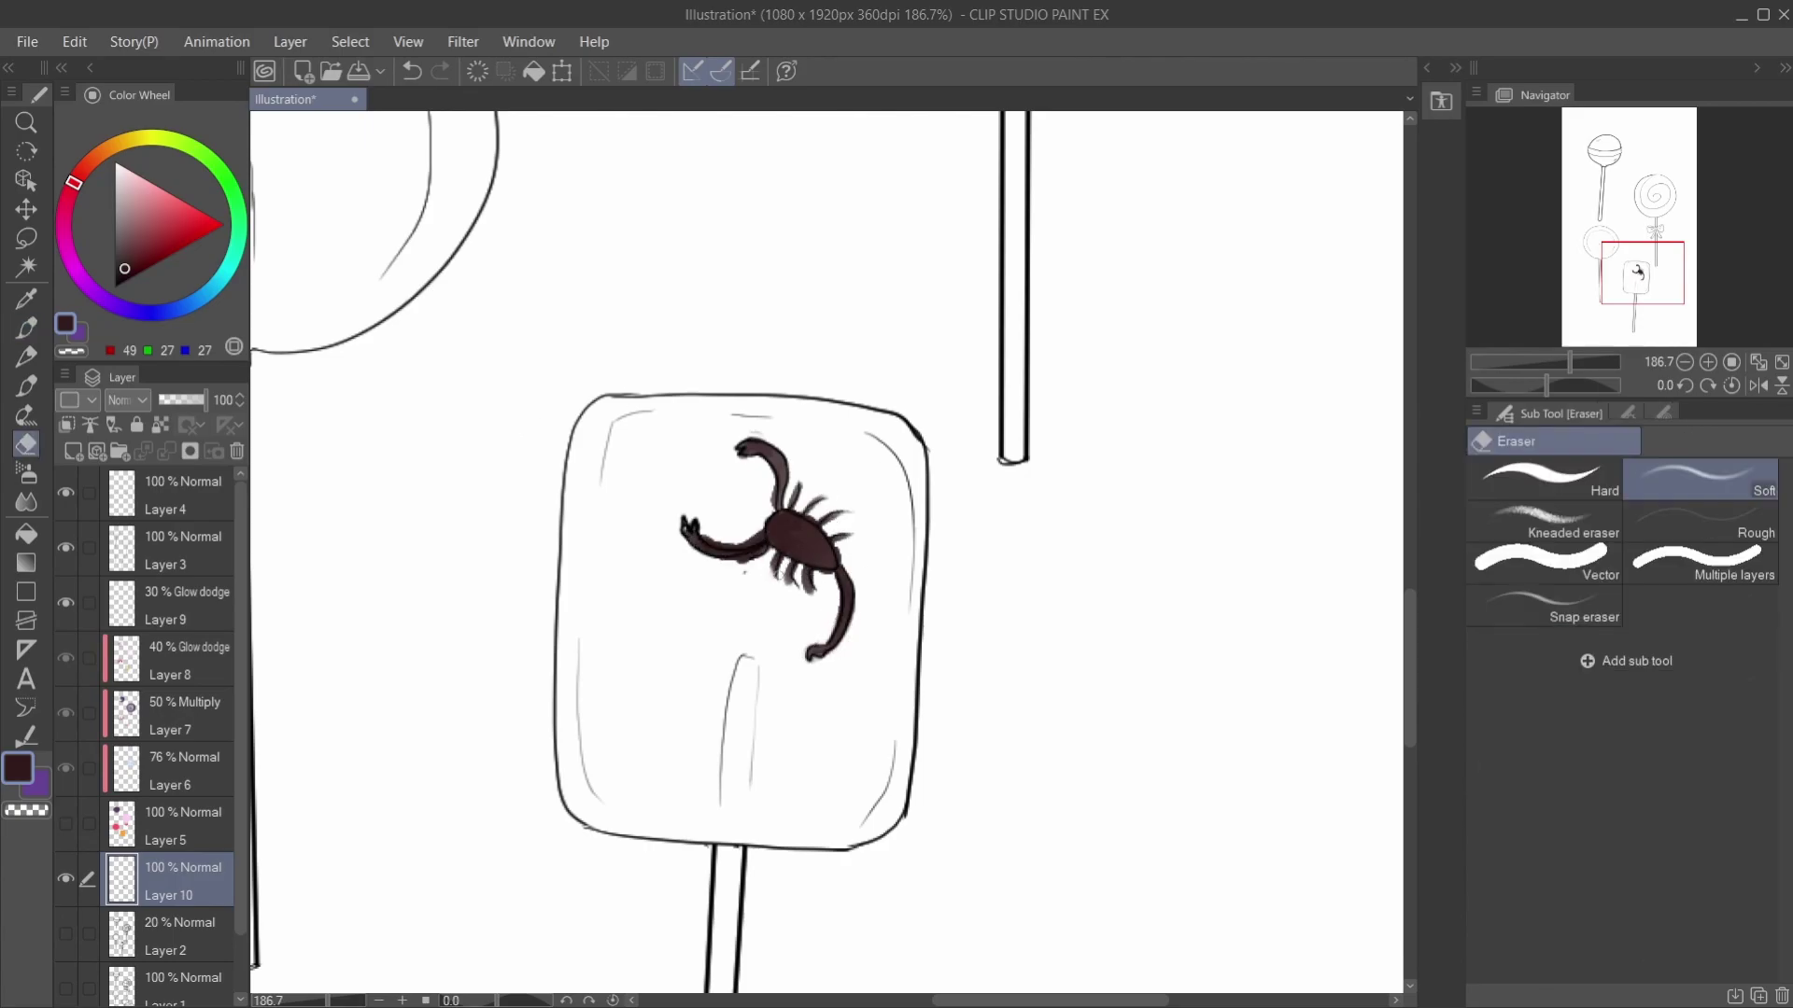
Step: Raise the candy colour layer's opacity to 91% and add a clipped layer for the scorpion
key("p")
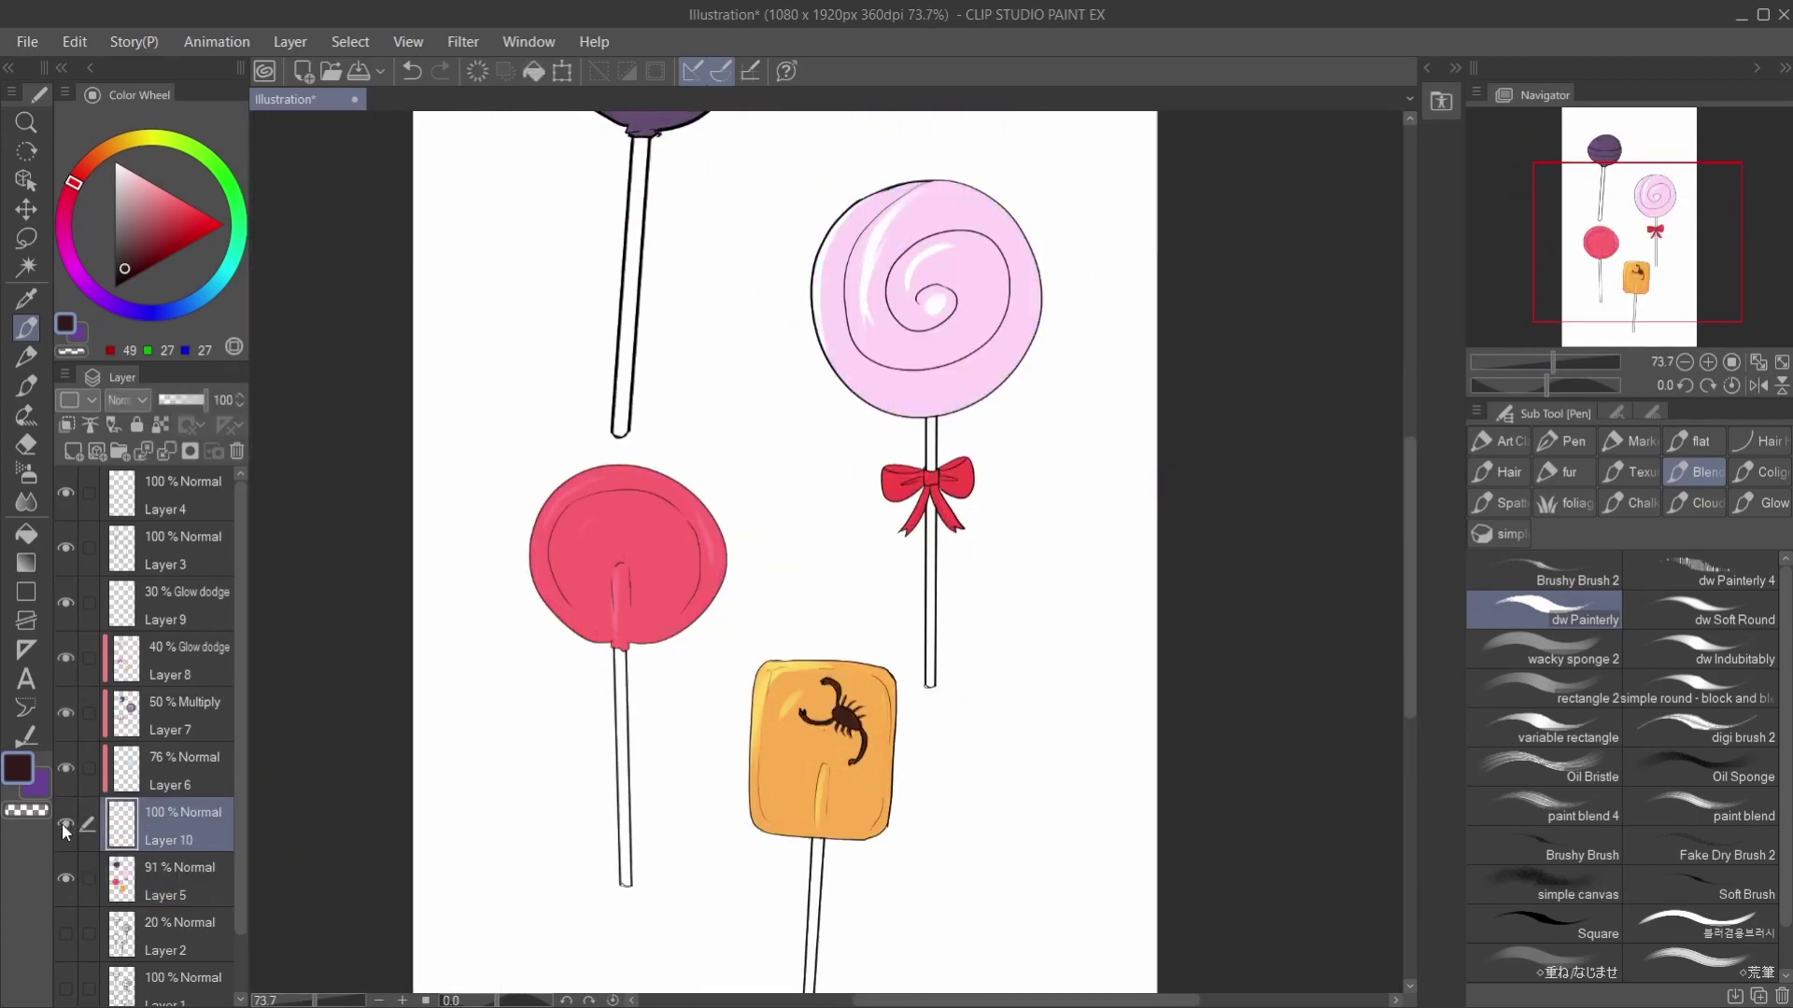
left_click(86, 873)
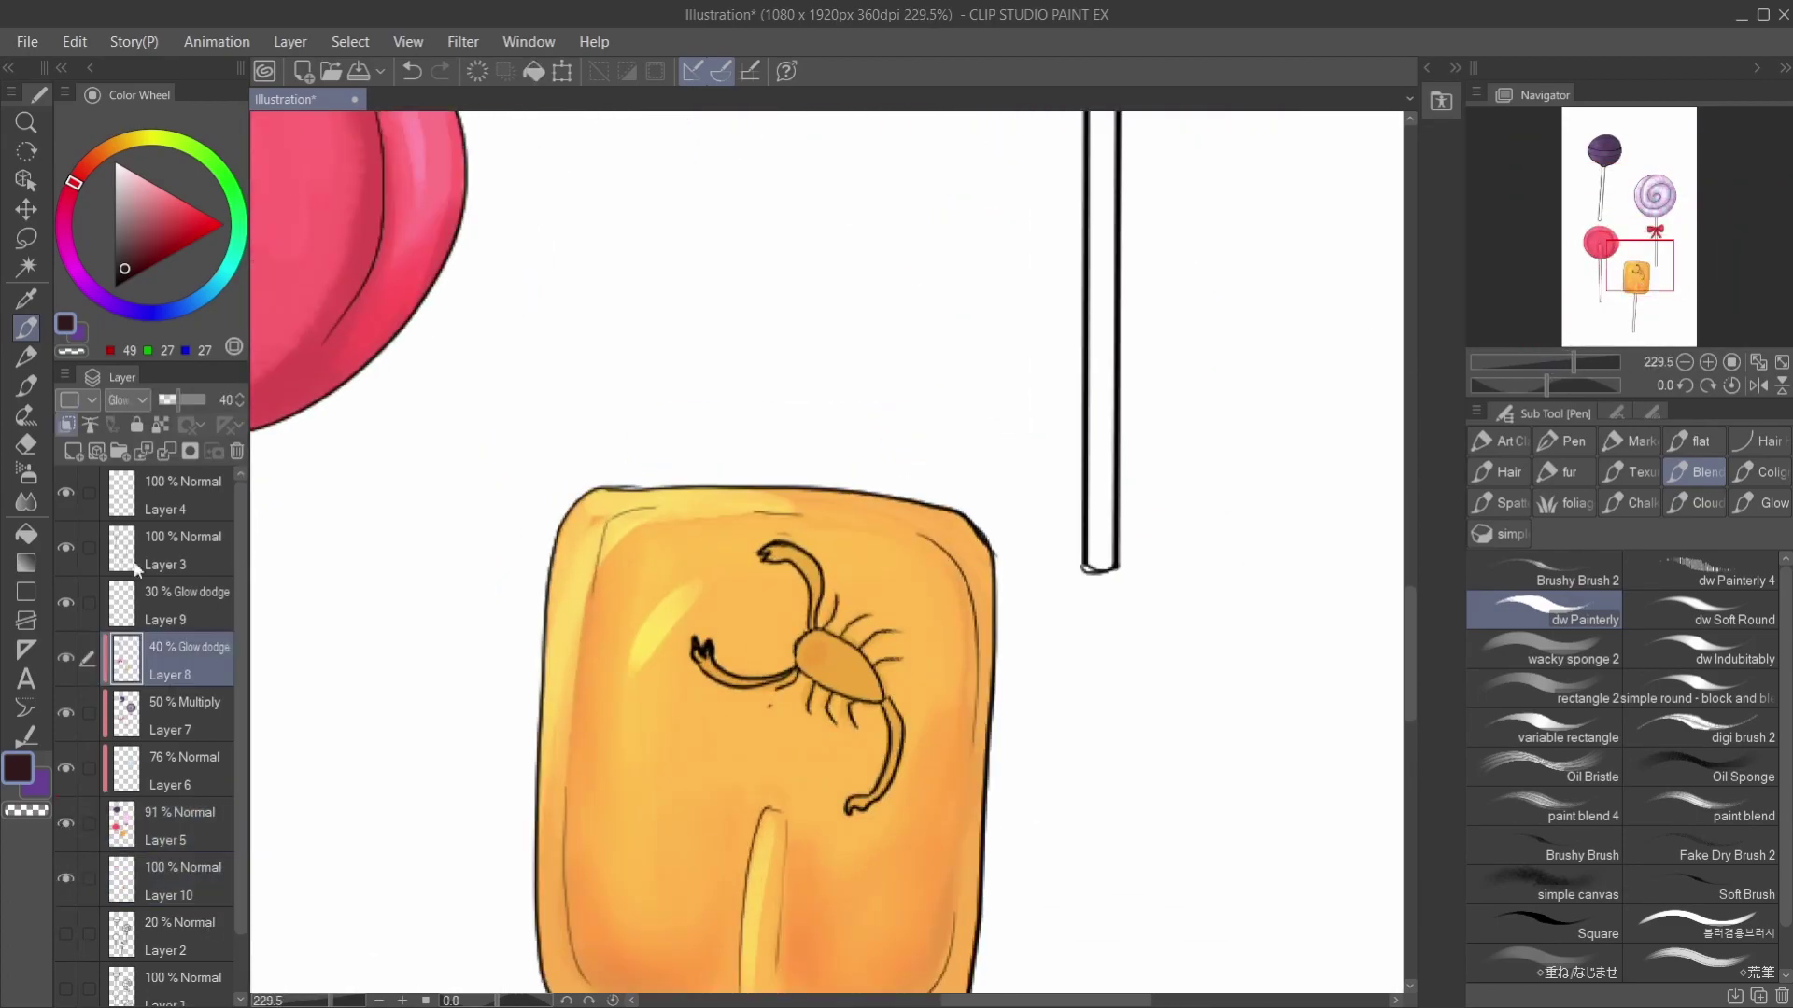
left_click(73, 452)
left_click(68, 425)
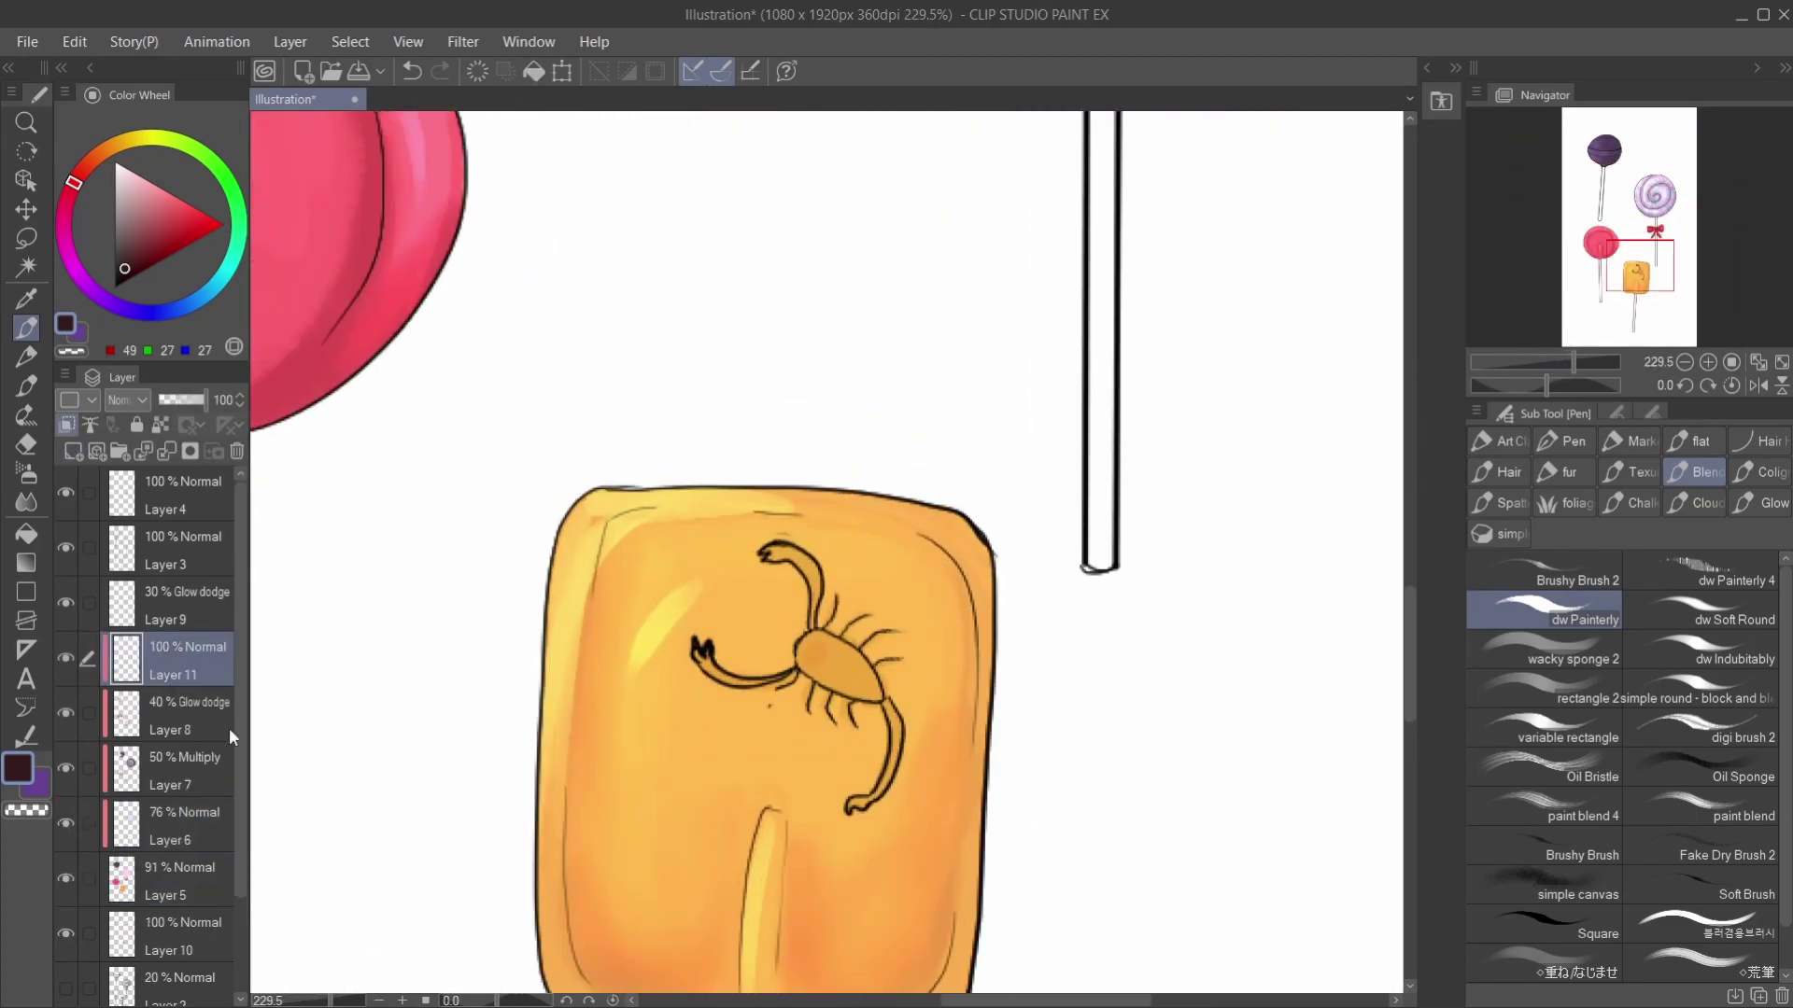
Step: Paint the scorpion's body, arms, claw, legs and tail dark brown, blending as Hard light 88%
left_click_drag(806, 644, 875, 696)
left_click_drag(773, 552, 815, 624)
left_click_drag(777, 682, 707, 656)
left_click_drag(814, 689, 833, 723)
mouse_move(845, 638)
left_mouse_down()
mouse_move(872, 617)
mouse_move(874, 695)
left_mouse_up()
mouse_move(889, 703)
left_mouse_down()
mouse_move(894, 775)
mouse_move(852, 807)
left_mouse_up()
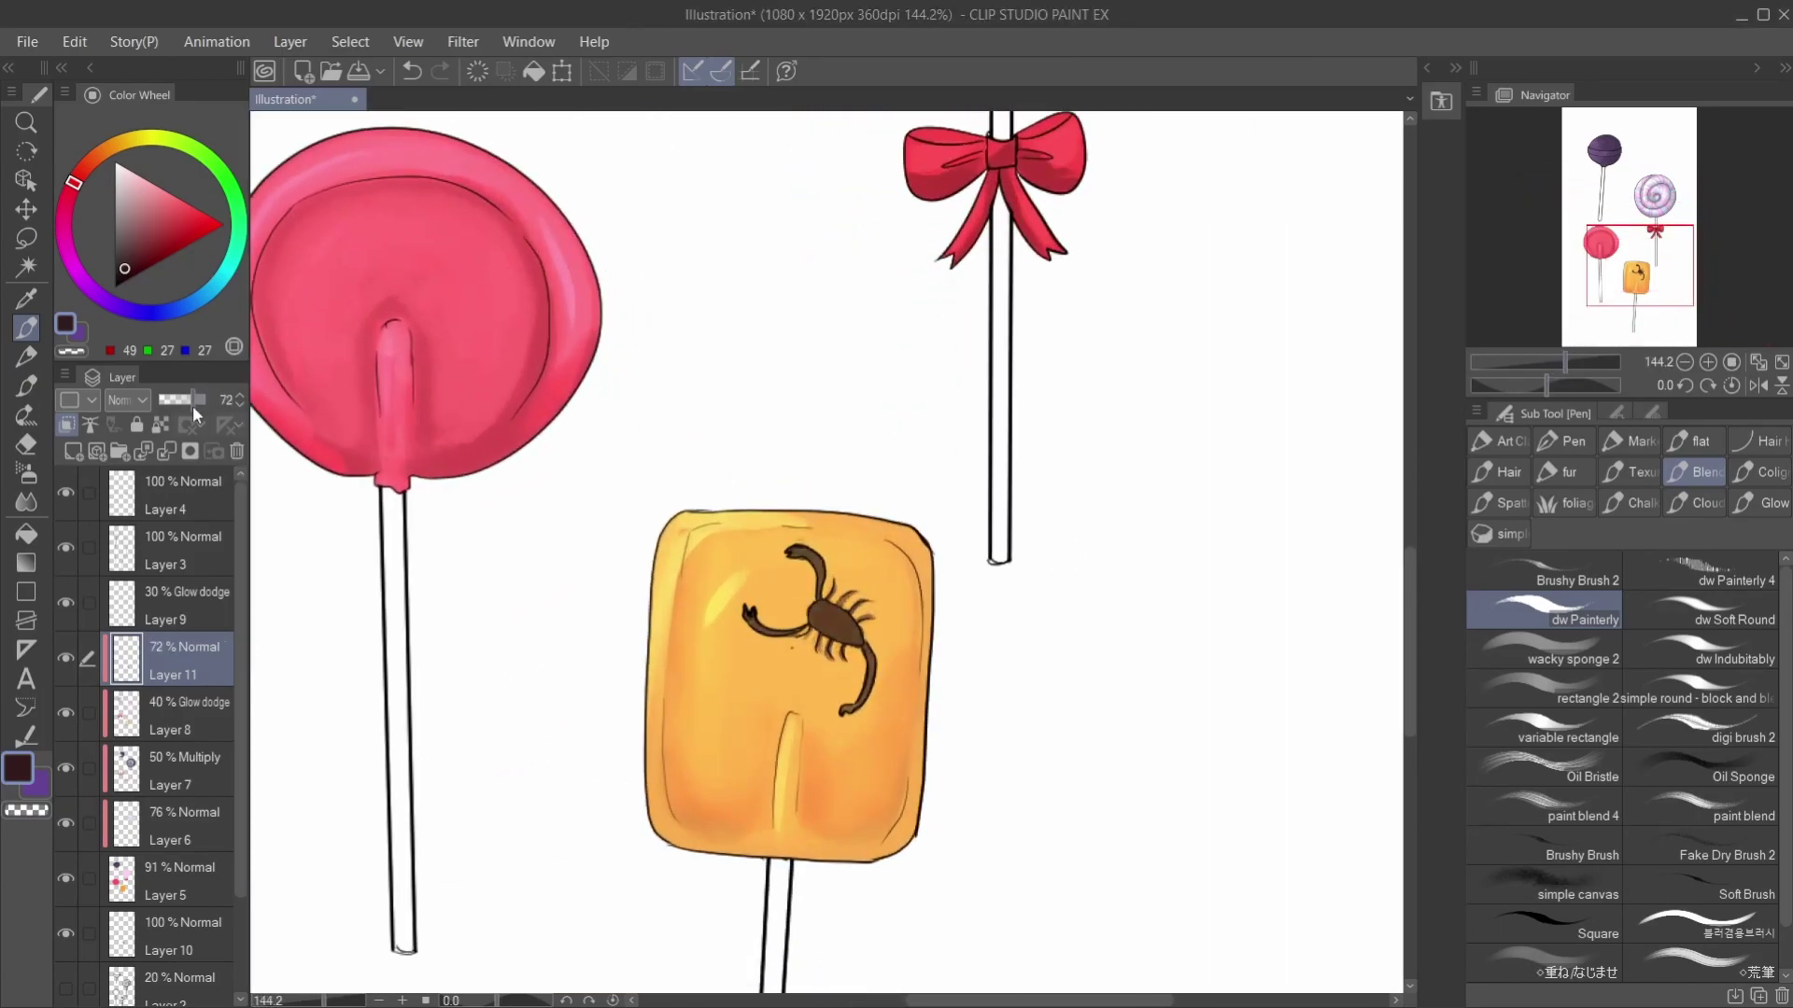
left_click(127, 400)
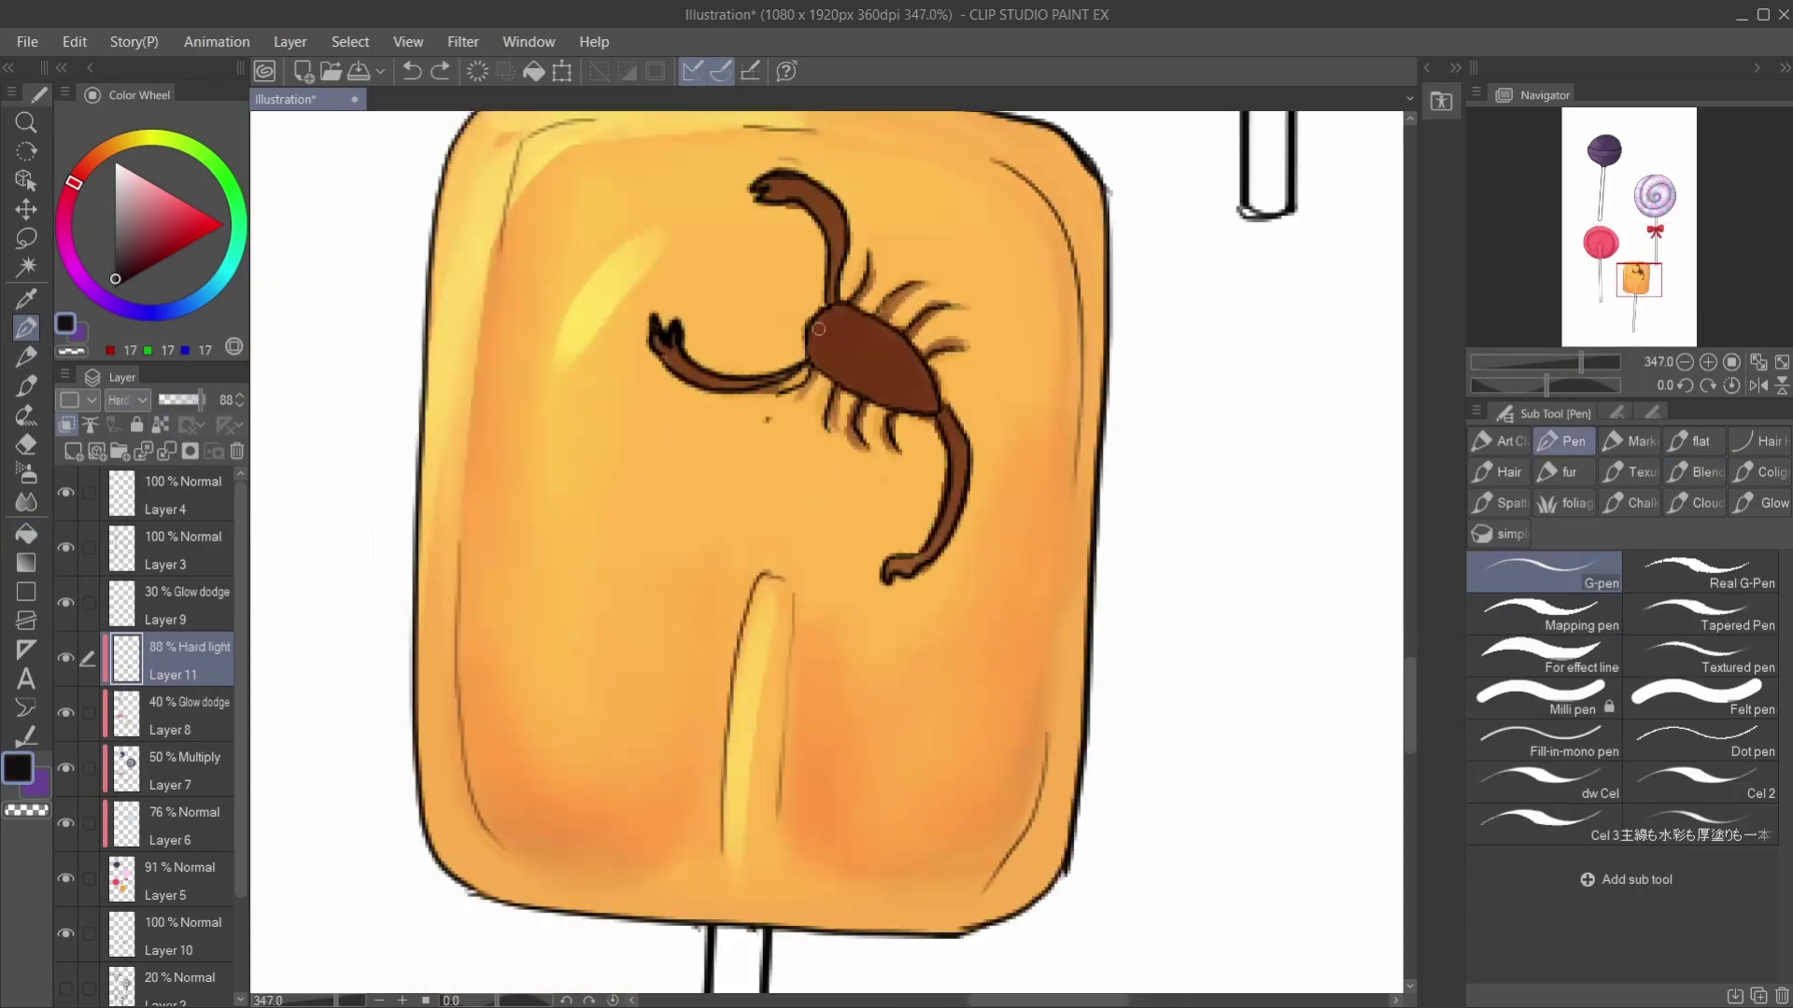
Step: Draw dark segment stripes across the scorpion's body and tail with the G-pen
left_click_drag(843, 319, 827, 357)
left_click_drag(870, 329, 847, 369)
left_click_drag(894, 342, 868, 385)
left_click_drag(920, 364, 892, 398)
Step: Add Layer 12 above the line art and clip it to the line art
left_click_drag(1581, 362, 1550, 360)
left_click(178, 607)
left_click(73, 452)
left_click_drag(147, 602, 134, 513)
left_click(67, 425)
Step: Recolour the pink candy's outlines in red and pink shades, with a lighter pink rim
left_click(26, 299)
left_click(688, 646)
left_click_drag(672, 560, 758, 682)
left_click(28, 328)
left_click_drag(775, 595, 692, 551)
left_click(156, 241)
left_click_drag(745, 676, 699, 652)
mouse_move(699, 652)
left_mouse_down()
mouse_move(689, 701)
mouse_move(654, 607)
left_mouse_up()
left_click(152, 205)
mouse_move(619, 667)
left_mouse_down()
mouse_move(720, 555)
mouse_move(674, 701)
mouse_move(692, 685)
left_mouse_up()
key("p")
left_click(140, 243)
Step: Sample purple from the purple lollipop and paint dark purple over its black outlines
left_click(26, 299)
left_click(726, 207)
left_click(26, 328)
mouse_move(714, 206)
left_mouse_down()
mouse_move(720, 271)
mouse_move(793, 244)
left_mouse_up()
left_click(139, 254)
left_click(138, 266)
mouse_move(764, 178)
left_mouse_down()
mouse_move(799, 224)
mouse_move(787, 254)
left_mouse_up()
Step: Add lighter purple lines and pale lilac highlights, and recolour the swirl's inner outlines
left_click(149, 207)
mouse_move(670, 199)
left_mouse_down()
mouse_move(683, 280)
mouse_move(715, 272)
mouse_move(686, 275)
mouse_move(686, 238)
left_mouse_up()
left_click(149, 224)
left_click(147, 183)
key("bracketleft")
left_click_drag(643, 227, 661, 280)
left_click_drag(691, 176, 758, 170)
left_click_drag(1015, 351, 855, 313)
left_click_drag(827, 362, 816, 476)
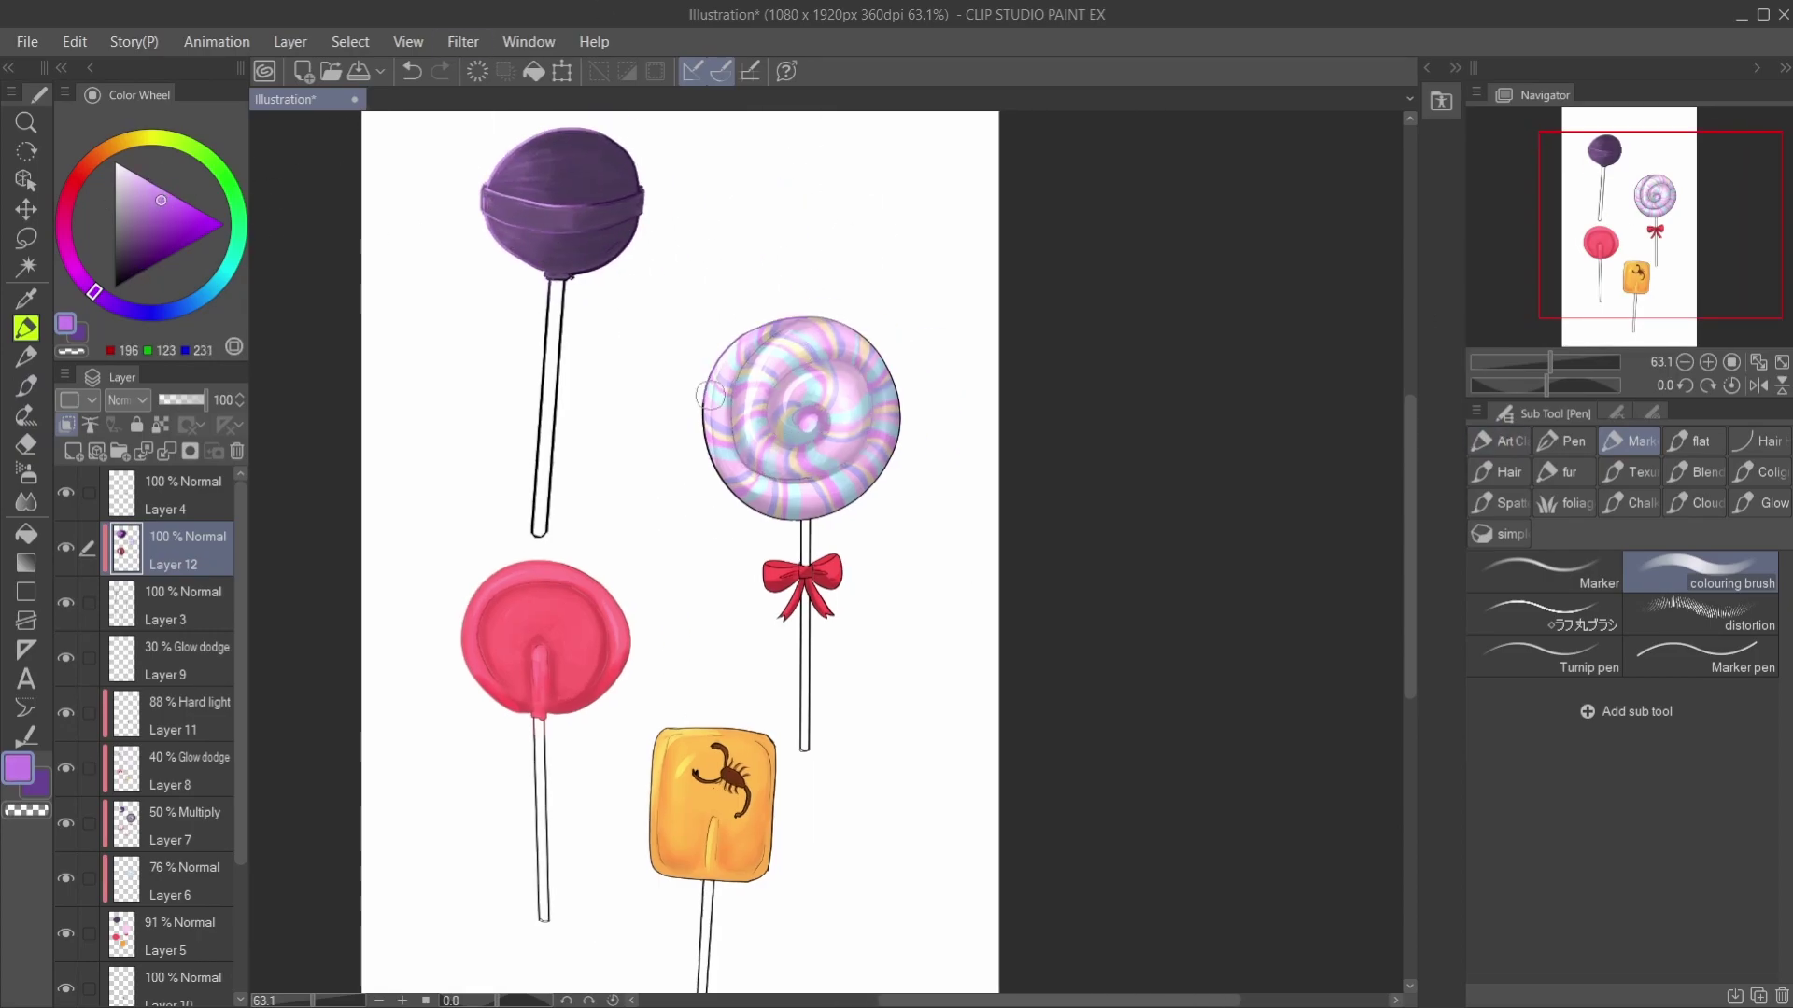
Step: Recolour the bow's outlines red and the orange lollipop's outlines brown
left_click(814, 572, "alt")
mouse_move(814, 571)
left_mouse_down()
mouse_move(881, 425)
mouse_move(881, 475)
left_mouse_up()
left_click(813, 700, "alt")
mouse_move(813, 700)
left_mouse_down()
mouse_move(956, 586)
mouse_move(883, 479)
left_mouse_up()
mouse_move(1550, 362)
left_mouse_down()
mouse_move(1574, 364)
mouse_move(1548, 363)
left_mouse_up()
left_click_drag(887, 448, 862, 590)
left_click(116, 219)
Step: Recolour the lollipop stick outlines mid grey with the marker brush
left_click(115, 223)
left_click_drag(727, 614, 732, 793)
key("ctrl+z")
scroll(725, 731, "up", 5)
left_click_drag(732, 438, 728, 716)
left_click(1544, 571)
mouse_move(1101, 822)
left_mouse_down()
mouse_move(753, 398)
mouse_move(741, 803)
left_mouse_up()
left_click_drag(1629, 308, 1641, 253)
mouse_move(848, 392)
left_mouse_down()
mouse_move(842, 689)
mouse_move(852, 429)
left_mouse_up()
left_click_drag(1636, 268, 1630, 252)
left_click_drag(922, 384, 923, 448)
left_click_drag(1630, 252, 1598, 187)
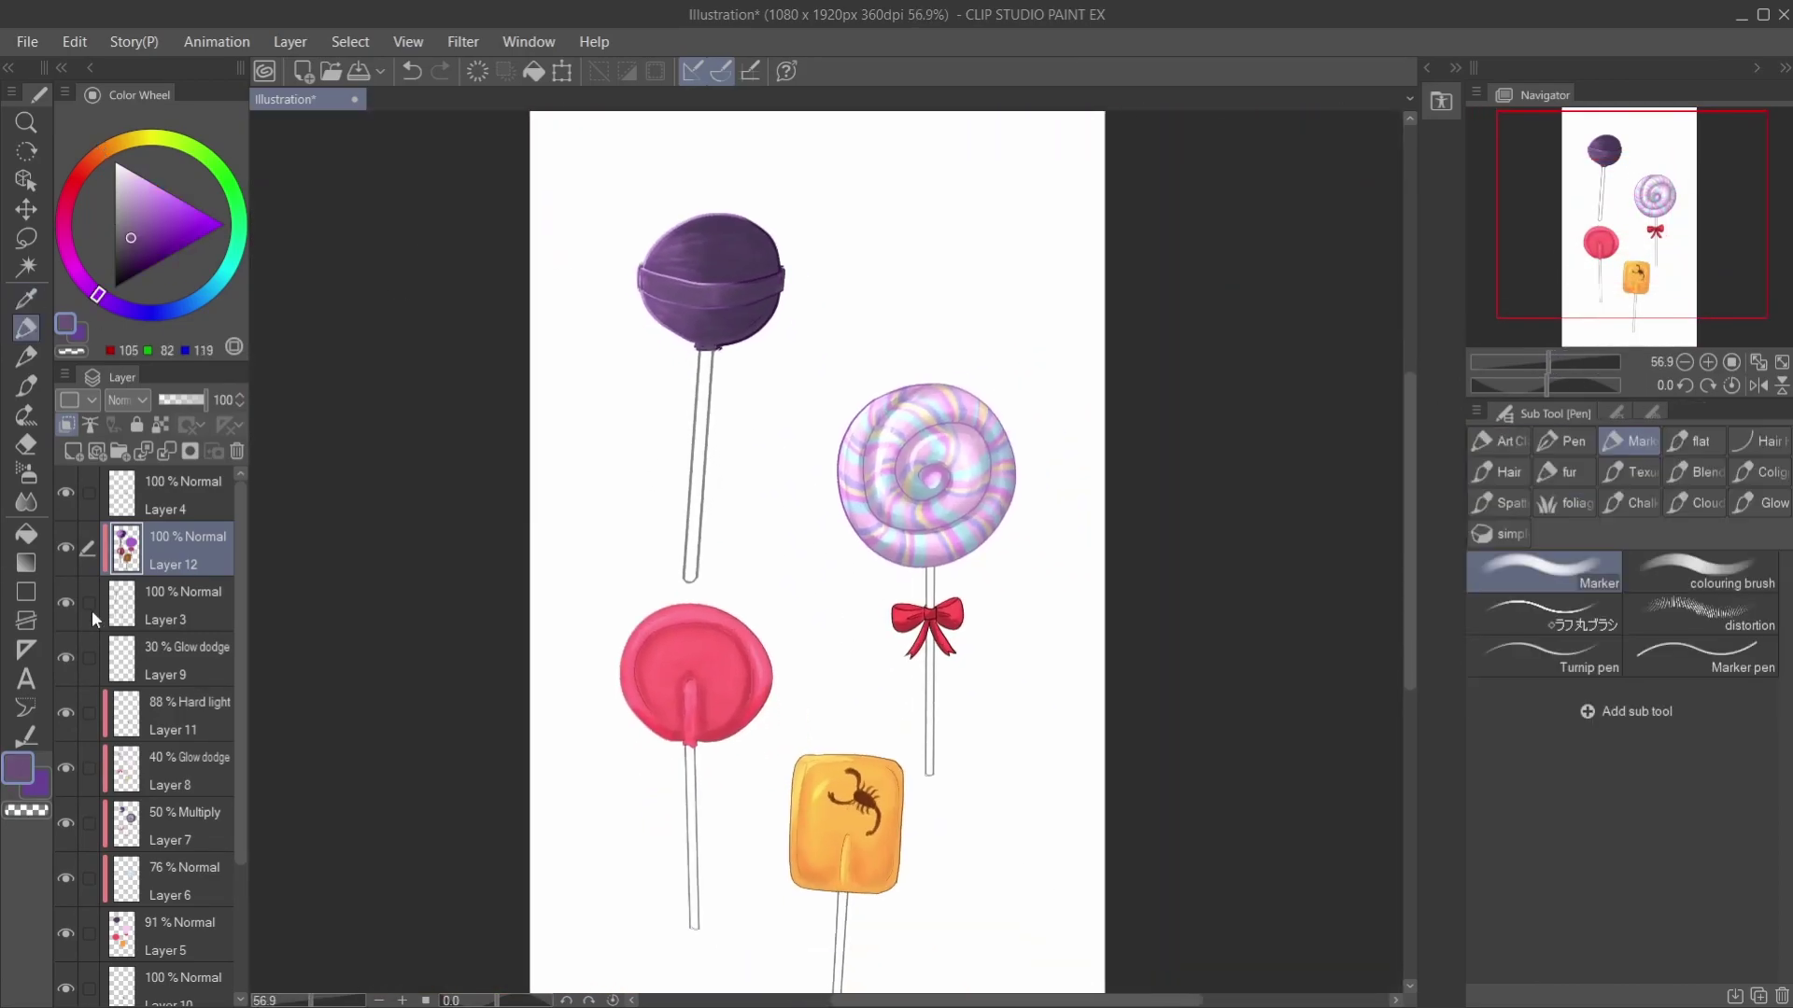
Step: Paint over the highlight lines on the purple lollipop's band
left_click_drag(725, 284, 681, 284)
left_click_drag(685, 279, 644, 272)
left_click_drag(1548, 363, 1552, 366)
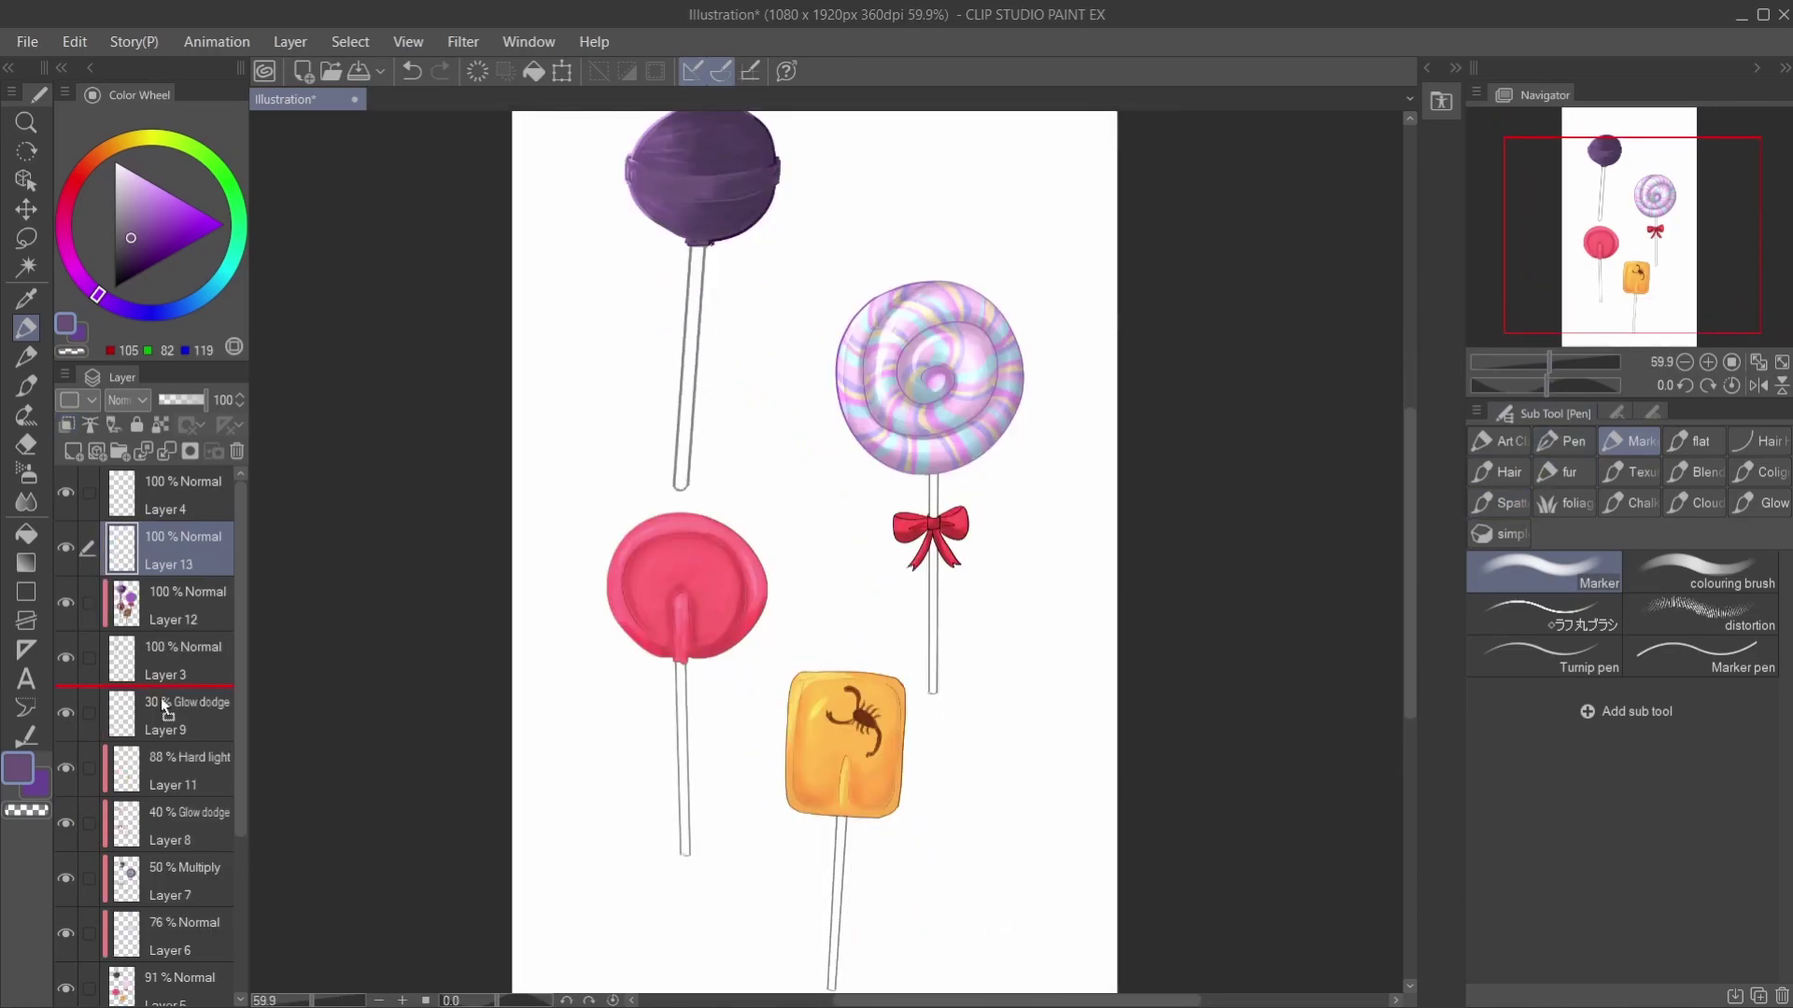
Step: Fill the lollipop sticks light grey and add soft grey shading along each stick
left_click(161, 697)
key("g")
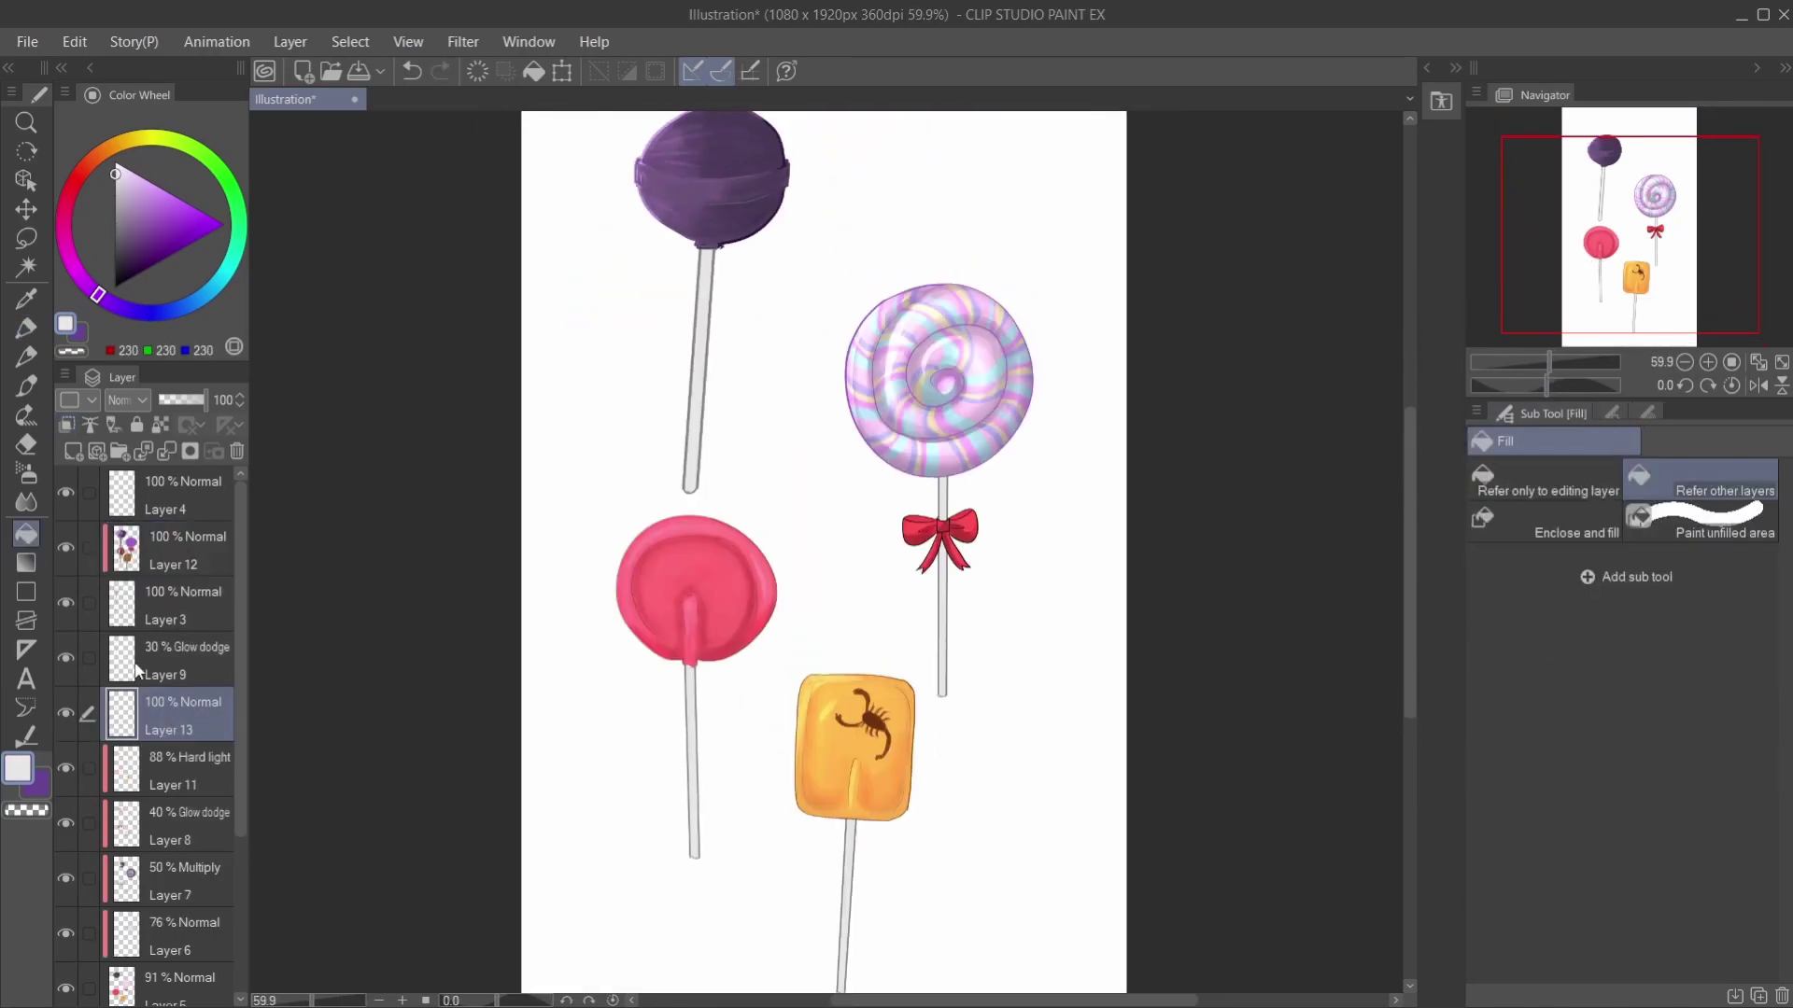
key("p")
left_click_drag(711, 254, 716, 368)
left_click_drag(946, 483, 947, 566)
left_click_drag(851, 824, 851, 885)
left_click_drag(691, 667, 701, 735)
left_click_drag(1549, 363, 1559, 364)
Step: Erase the grey spill beside the purple, swirl, orange and pink sticks with a hard eraser
left_click(1621, 206)
key("e")
left_click_drag(733, 275, 723, 448)
left_click_drag(728, 360, 710, 421)
left_click(1642, 216)
left_click_drag(956, 569, 947, 715)
left_click(1545, 479)
left_click(1626, 284)
left_click_drag(917, 639, 913, 791)
left_click_drag(642, 375, 646, 493)
left_click_drag(612, 374, 622, 366)
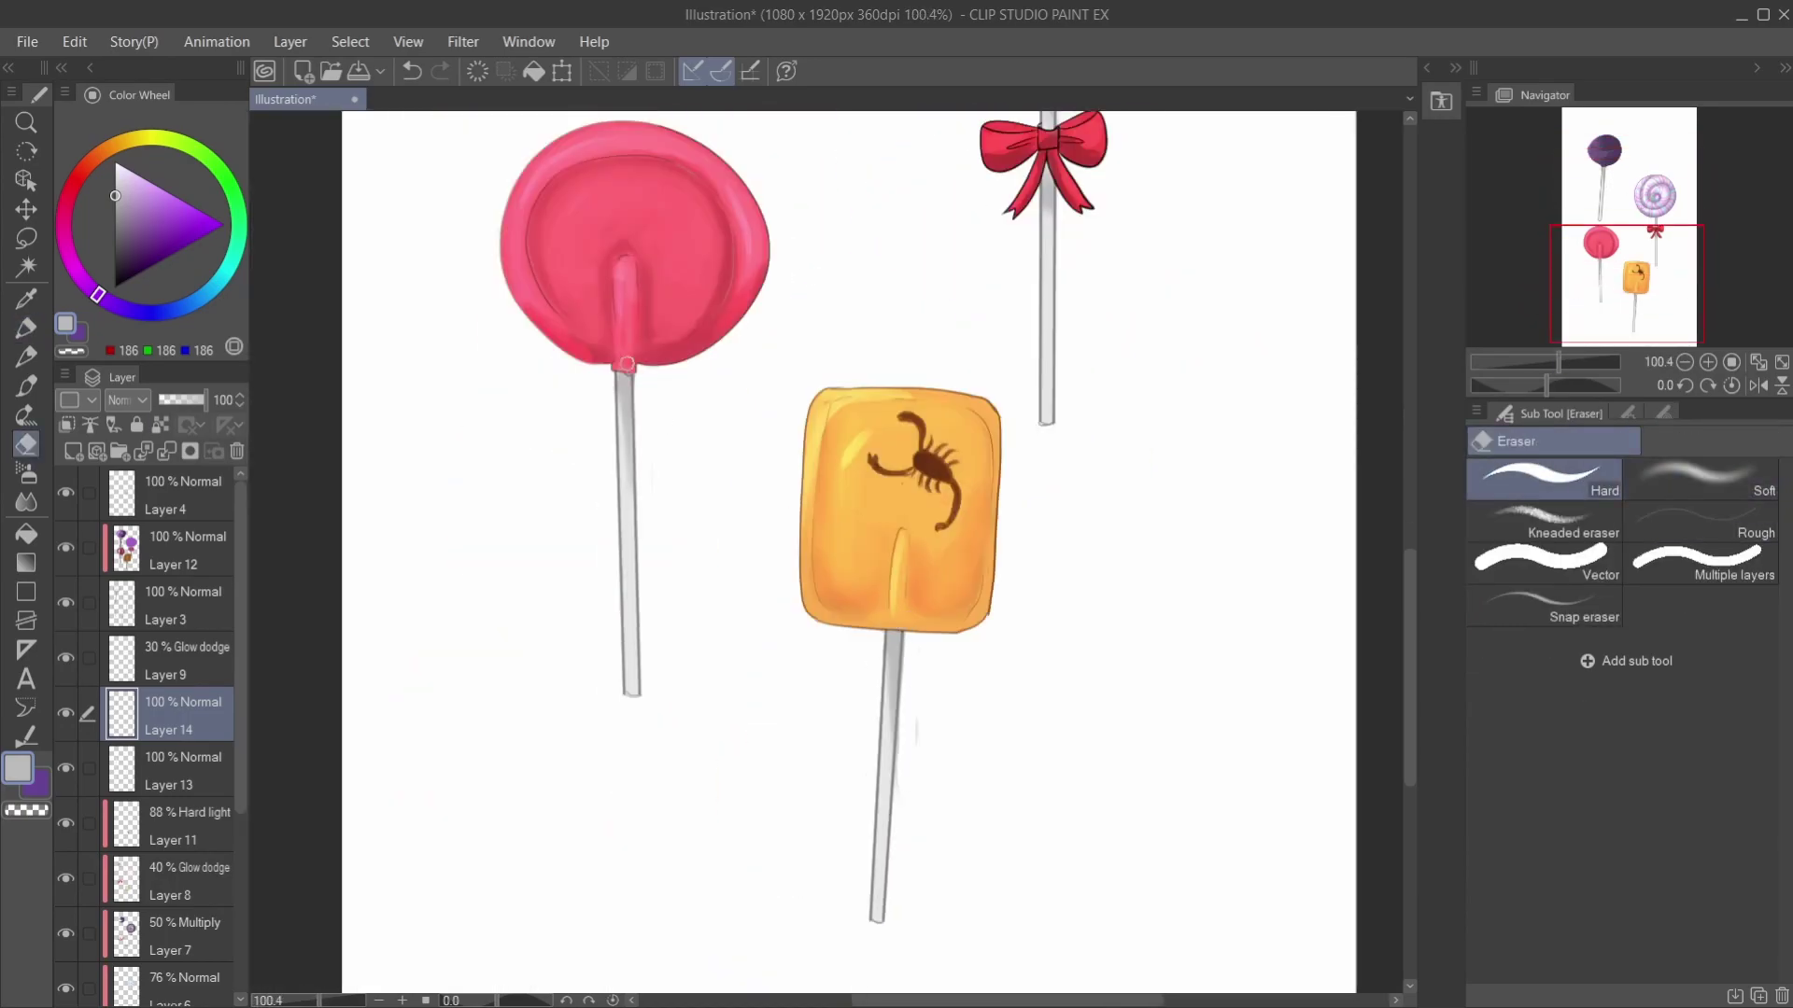
left_click(1546, 362)
left_click(1635, 247)
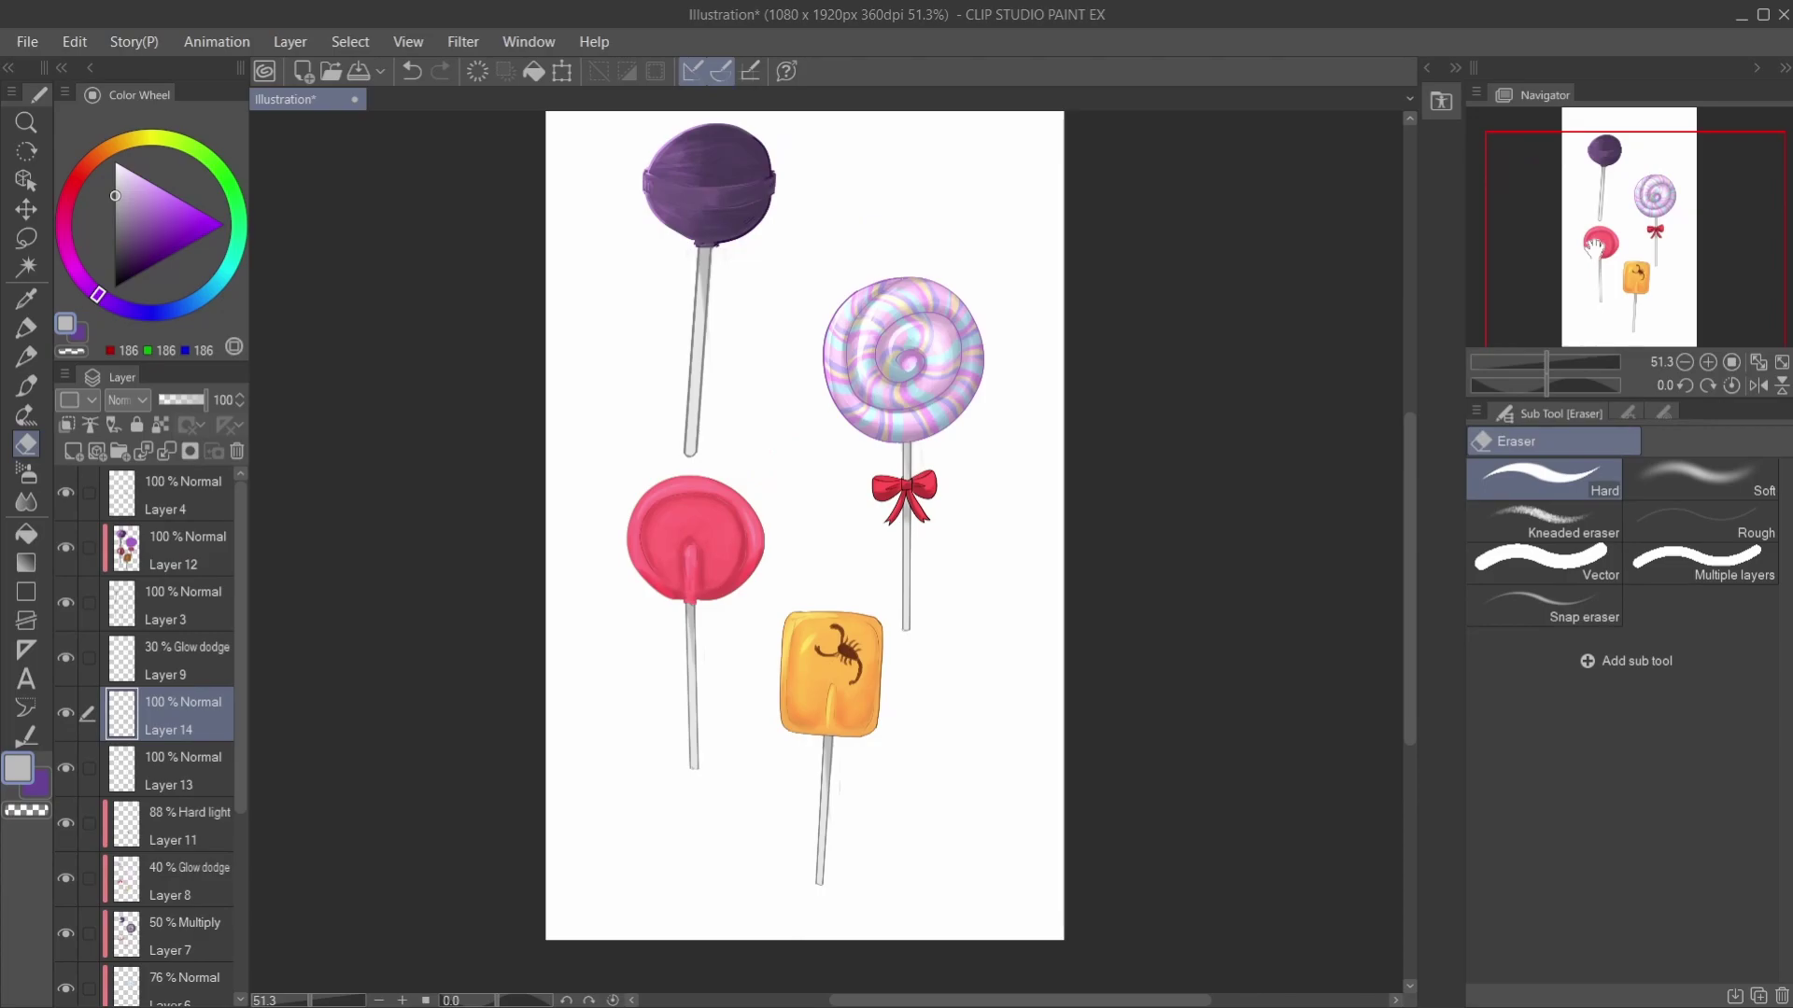
Step: Add Layer 15 above Paper and fill the background light pink
scroll(215, 689, "down", 10)
left_click(178, 978)
left_click(72, 452)
left_click(63, 227)
left_click(152, 183)
key("p")
left_click(1564, 441)
left_click(1534, 362)
left_click_drag(775, 320, 626, 771)
Step: Repaint the background medium magenta after rejecting a darker magenta
left_click(154, 232)
left_click_drag(689, 280, 728, 747)
key("ctrl+z")
left_click(152, 217)
left_click_drag(625, 308, 728, 747)
Step: Begin painting crimson corner strokes at the top left of the background
left_click(162, 227)
left_click(70, 192)
left_click_drag(786, 265, 682, 369)
key("ctrl+z")
left_click(64, 210)
mouse_move(683, 303)
left_mouse_down()
mouse_move(731, 234)
mouse_move(683, 317)
left_mouse_up()
Step: Paint crimson into the four corners of the pink background
key("ctrl+z")
left_click_drag(896, 263, 949, 322)
key("ctrl+z")
key("ctrl+z")
key("ctrl+z")
left_click_drag(728, 263, 682, 322)
left_click_drag(898, 263, 949, 296)
left_click_drag(680, 712, 725, 756)
left_click_drag(951, 710, 919, 757)
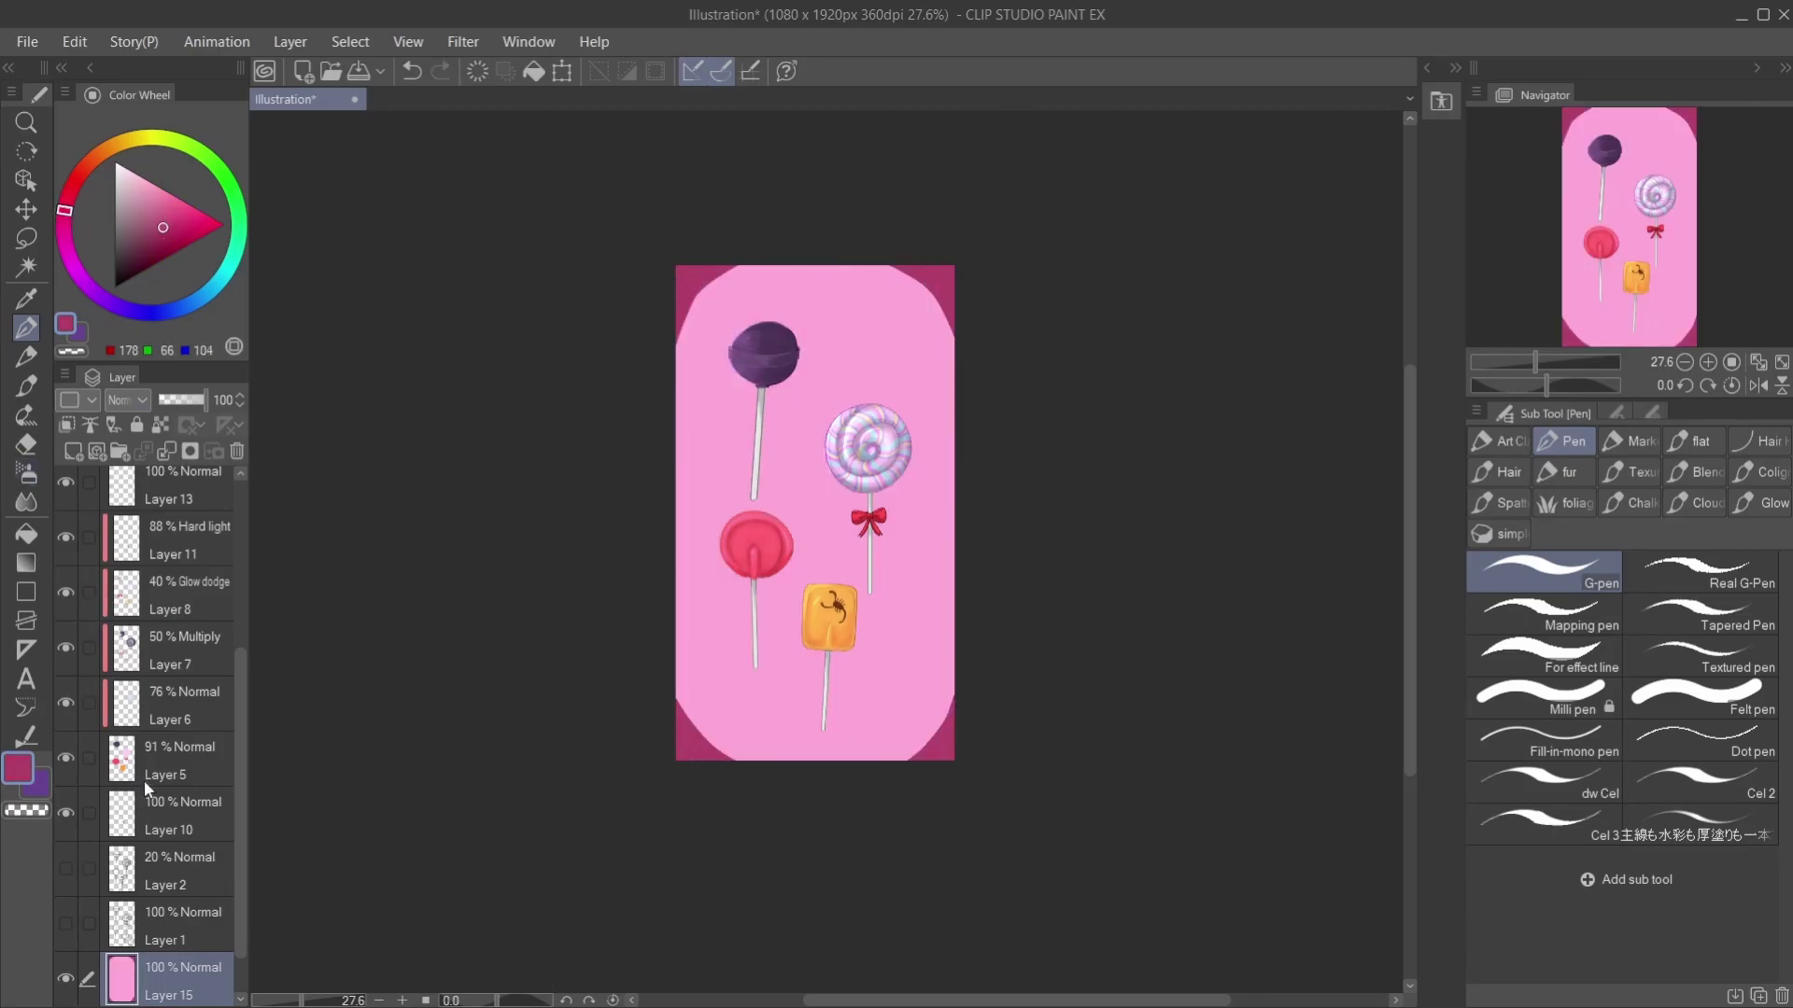
Step: Place a vertical Symmetrical ruler down the centre of the canvas
left_click(26, 649)
left_click(1699, 607)
mouse_move(819, 254)
left_mouse_down()
mouse_move(785, 851)
mouse_move(819, 865)
left_mouse_up()
left_click(26, 327)
left_click_drag(745, 265, 683, 381)
key("ctrl+z")
key("ctrl+z")
left_click(26, 649)
left_click_drag(812, 263, 813, 847)
left_click(26, 328)
Step: Paint mirrored scalloped crimson corners at the top and bottom of the canvas
left_click_drag(882, 263, 960, 373)
left_click_drag(956, 674, 878, 761)
left_click_drag(759, 264, 721, 305)
left_click(1547, 362)
left_click_drag(1615, 247, 1553, 178)
key("ctrl+z")
key("ctrl+z")
left_click_drag(899, 320, 918, 327)
key("ctrl+z")
Step: Add mirrored petal marks along the top scalloped border
left_click_drag(816, 446, 830, 440)
left_click_drag(815, 453, 825, 466)
left_click_drag(854, 373, 871, 371)
left_click_drag(848, 378, 854, 392)
mouse_move(901, 319)
left_mouse_down()
mouse_move(918, 319)
mouse_move(892, 338)
left_mouse_up()
left_click_drag(1572, 177, 1592, 295)
Step: Paint mirrored petals along the bottom scalloped border
left_click_drag(1185, 608, 1183, 637)
left_click_drag(1137, 671, 1134, 698)
mouse_move(1107, 691)
left_mouse_down()
mouse_move(1126, 702)
mouse_move(1106, 740)
left_mouse_up()
left_click_drag(1184, 677, 1175, 691)
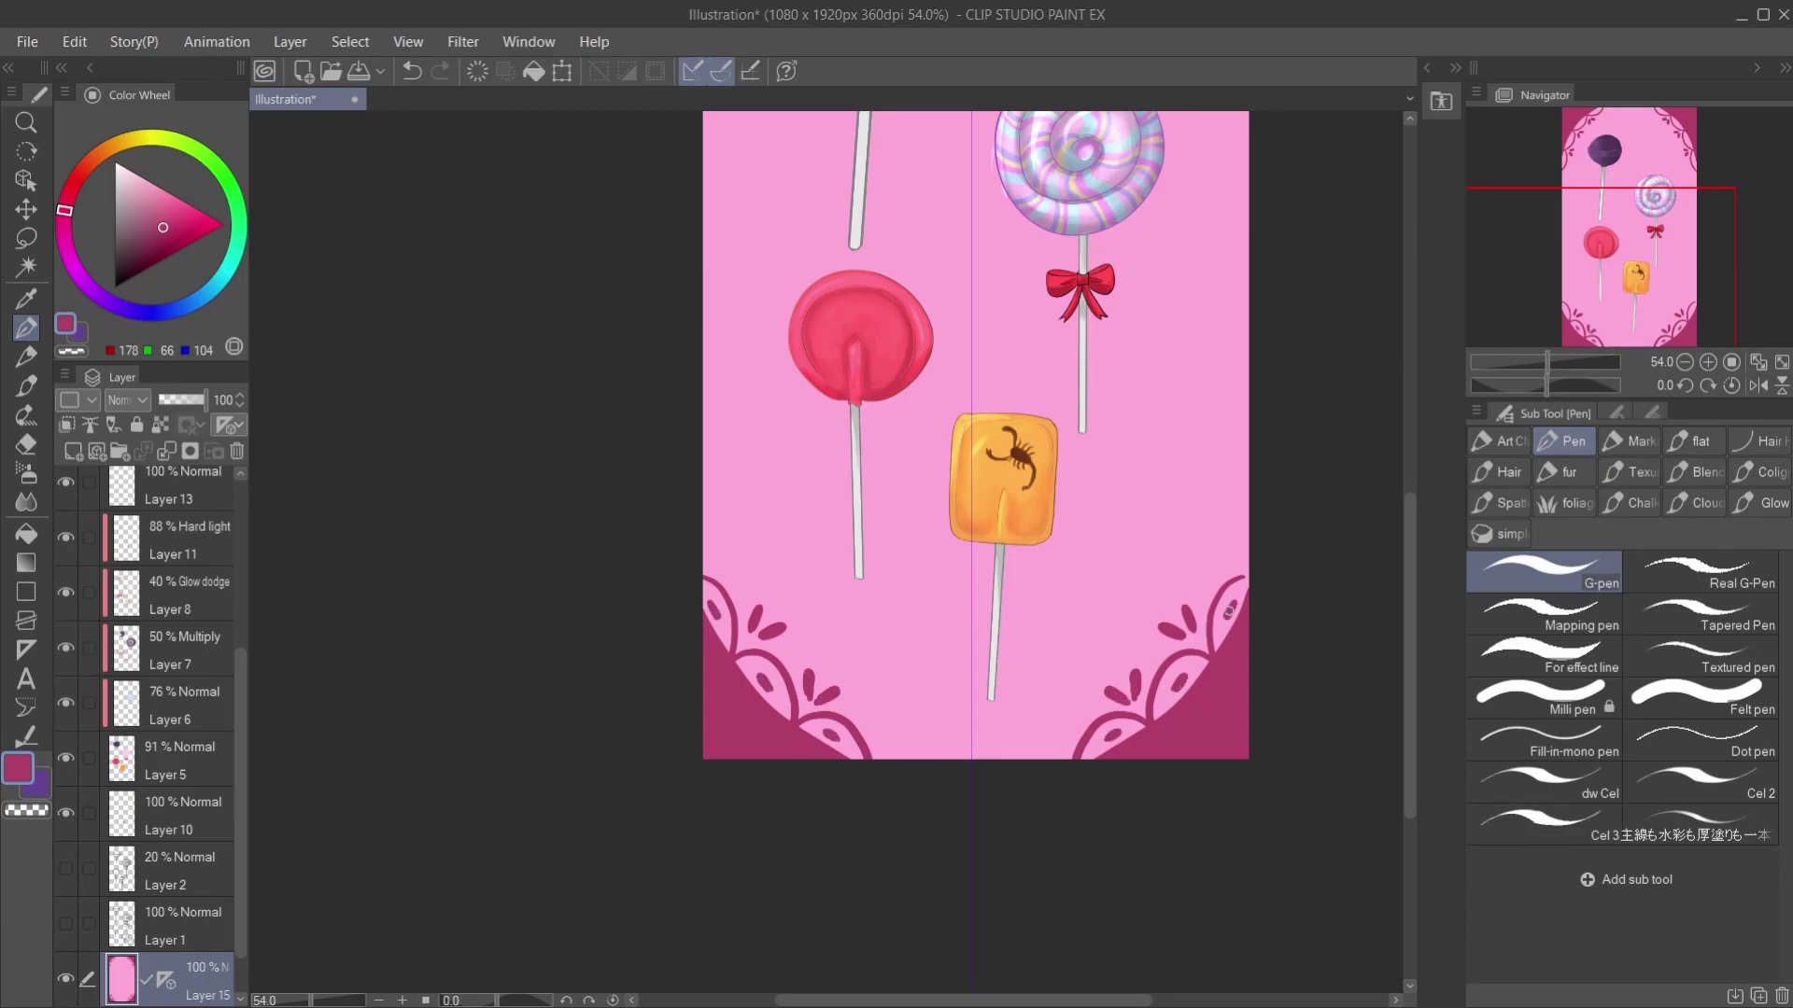
Step: Draw mirrored ovals inside the top scallops
left_click_drag(1577, 182, 1571, 170)
left_click_drag(827, 417, 819, 439)
left_click_drag(879, 352, 862, 364)
left_click_drag(940, 304, 923, 319)
Step: Draw mirrored light pink wavy lines in the top corners
left_click_drag(1545, 363, 1548, 362)
left_click(157, 188)
key("ctrl+z")
mouse_move(906, 274)
left_mouse_down()
mouse_move(788, 442)
mouse_move(788, 366)
left_mouse_up()
left_click_drag(823, 272, 788, 321)
Step: Try filling the top corner bands pink with the Fill tool, then undo
key("g")
left_click(1305, 322)
left_click(869, 320)
key("ctrl+z")
key("ctrl+z")
left_click(833, 328)
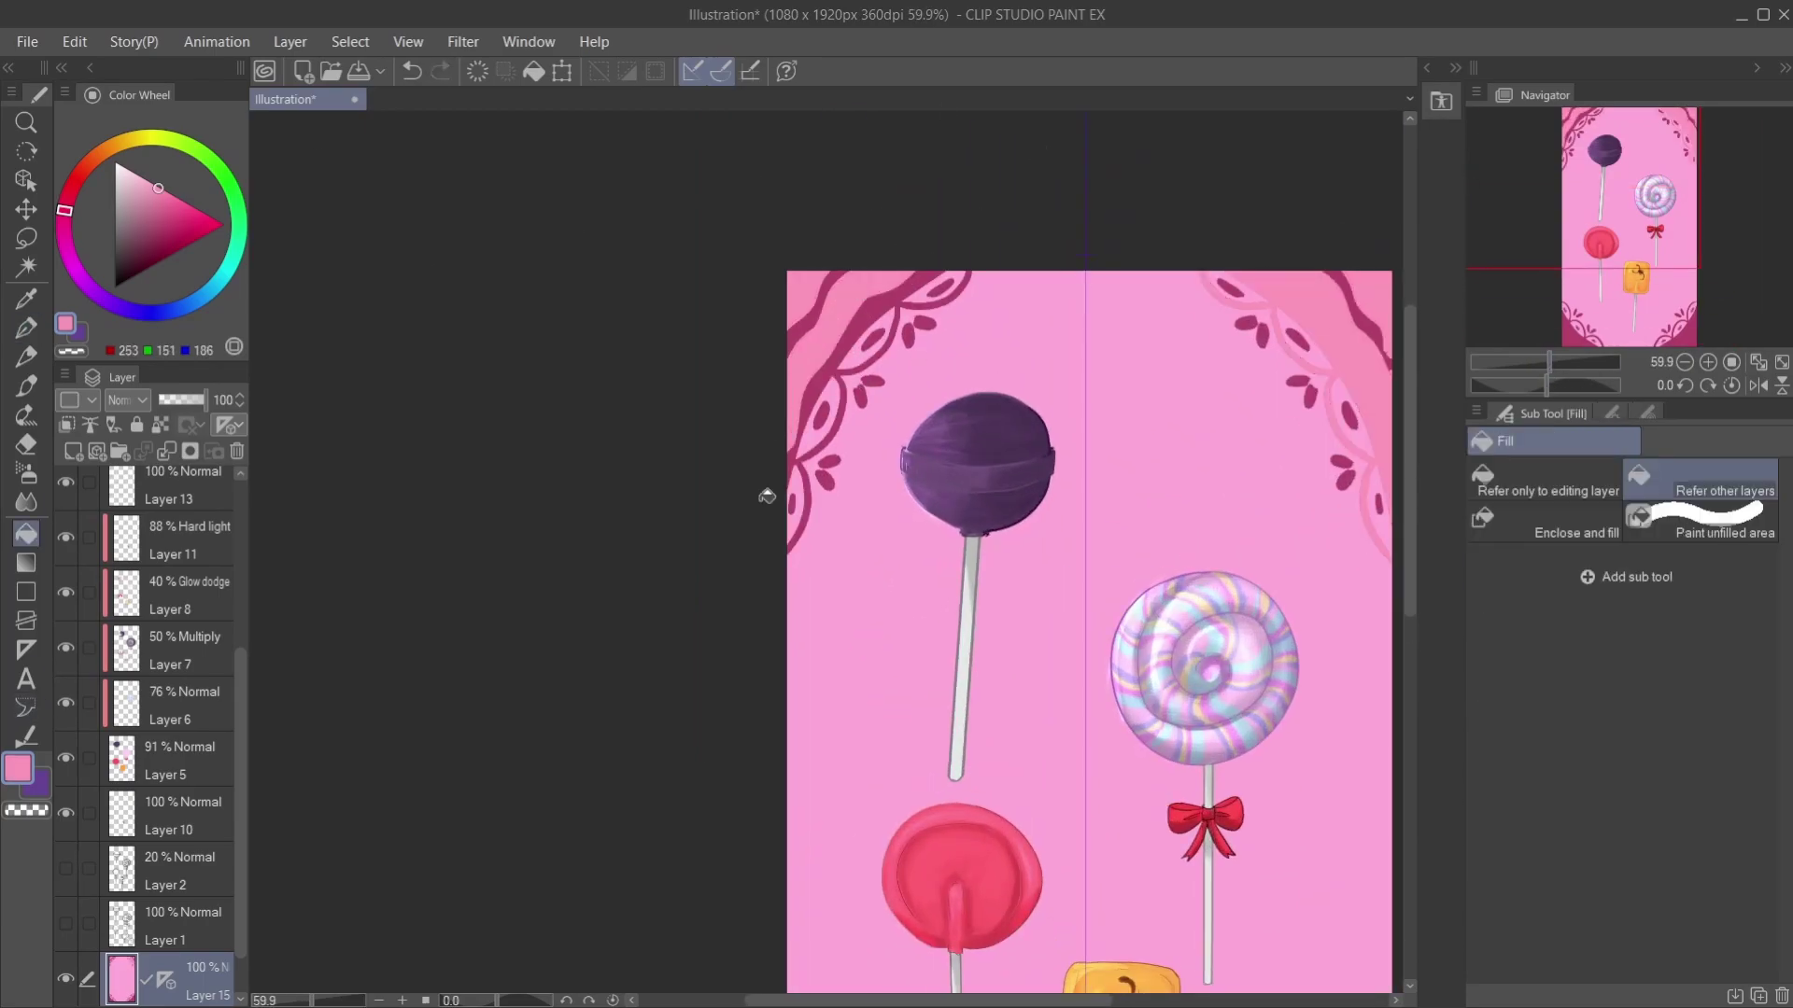
left_click(1550, 363)
key("ctrl+z")
key("ctrl+z")
left_click_drag(1587, 224, 1592, 174)
Step: Refill the top corner band pink with the Fill tool
key("p")
key("g")
left_click(1297, 271)
left_click(706, 259)
key("p")
scroll(1187, 664, "down", 5)
Step: Draw a thin mirrored arc with zigzags in the bottom corners
key("ctrl+z")
mouse_move(1214, 691)
left_mouse_down()
mouse_move(1278, 635)
mouse_move(1278, 610)
left_mouse_up()
key("ctrl+z")
key("bracketleft")
mouse_move(1180, 681)
left_mouse_down()
mouse_move(1278, 611)
mouse_move(1234, 620)
left_mouse_up()
Step: Fill the inner bottom corners pink and add mirrored pink dots
key("g")
left_click(1257, 671)
key("p")
left_click(1259, 591)
Step: Draw a long dark pink corner stroke in the upper-left corner
left_click_drag(1550, 363, 1556, 362)
left_click(1562, 132)
left_click(26, 299)
left_click(911, 504)
left_click(26, 328)
left_click_drag(910, 377, 827, 518)
key("ctrl+z")
mouse_move(833, 670)
left_mouse_down()
mouse_move(863, 551)
mouse_move(1025, 381)
left_mouse_up()
left_click(1668, 152)
Step: Add a new layer for texture and choose the dw Pixel Sponge brush
left_click(1540, 362)
left_click(1649, 266)
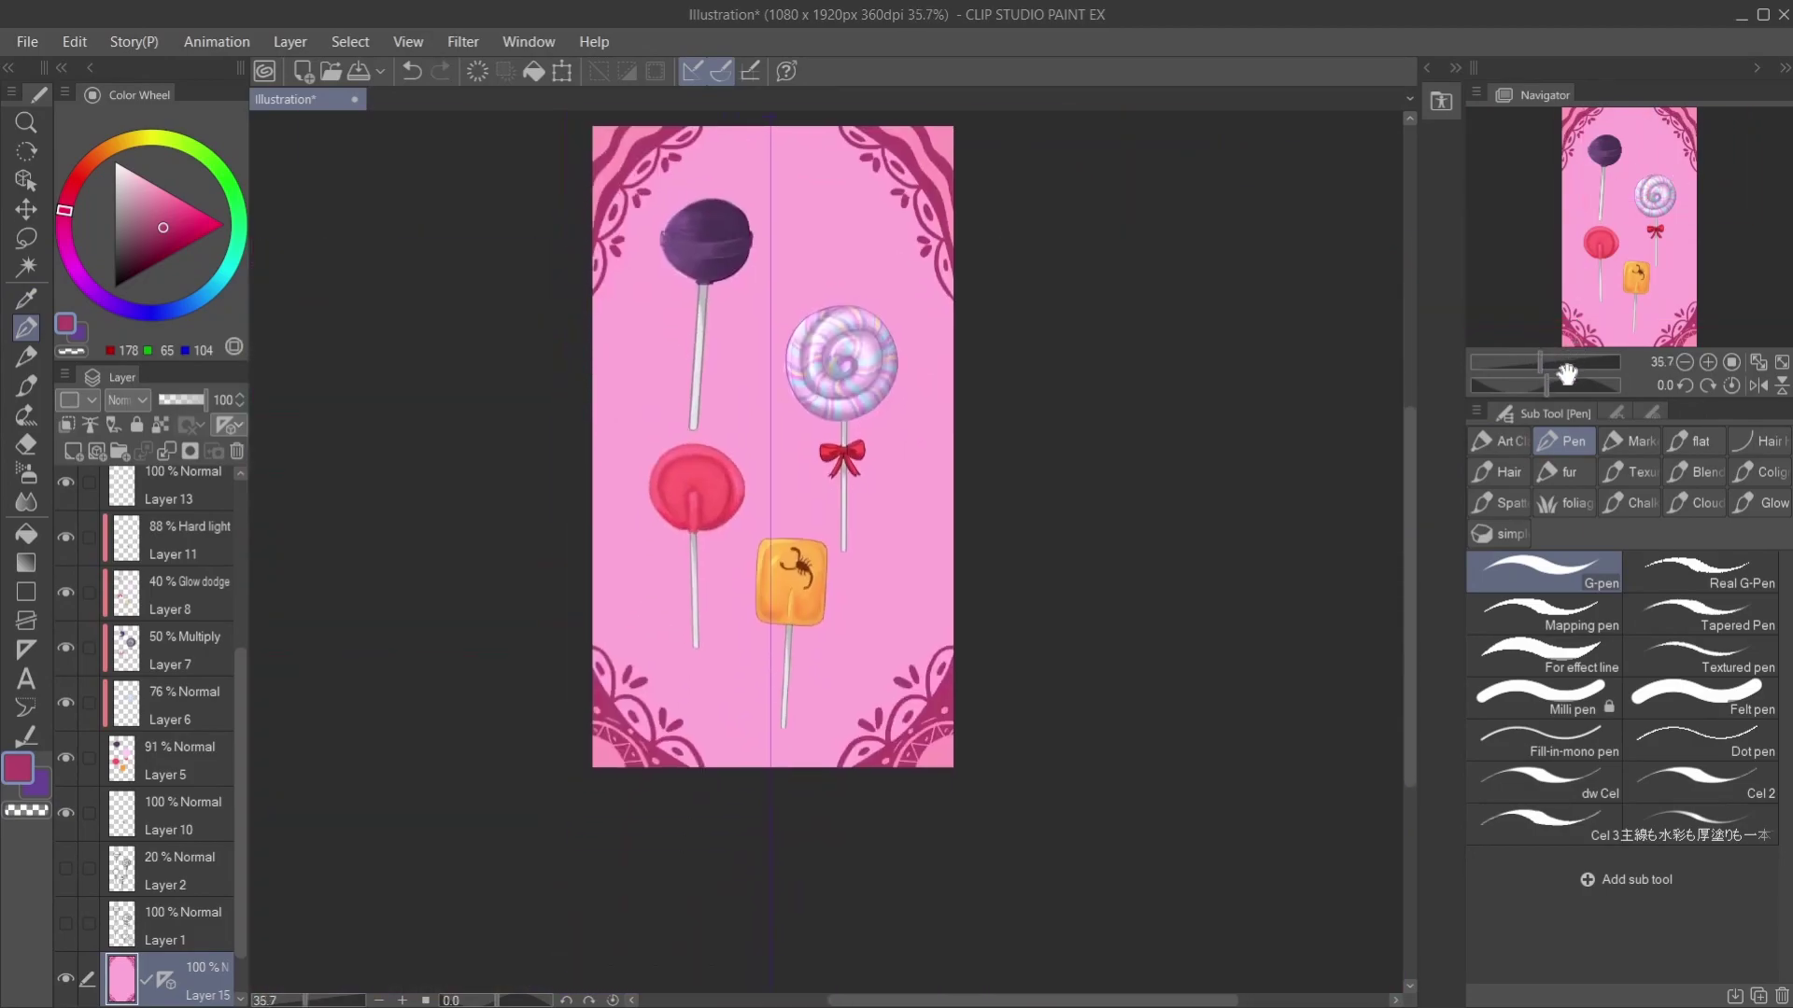
left_click(1635, 228)
left_click(73, 451)
left_click(1641, 478)
left_click_drag(1785, 897, 1785, 948)
left_click(1550, 734)
Step: Brush sponge texture over the canvas and set the layer to Multiply at 28% opacity
key("bracketright")
key("bracketright")
key("bracketright")
key("bracketright")
key("bracketright")
key("bracketright")
key("bracketright")
key("bracketright")
left_click_drag(650, 362, 932, 640)
left_click(127, 401)
left_click(148, 451)
left_click_drag(204, 399, 172, 400)
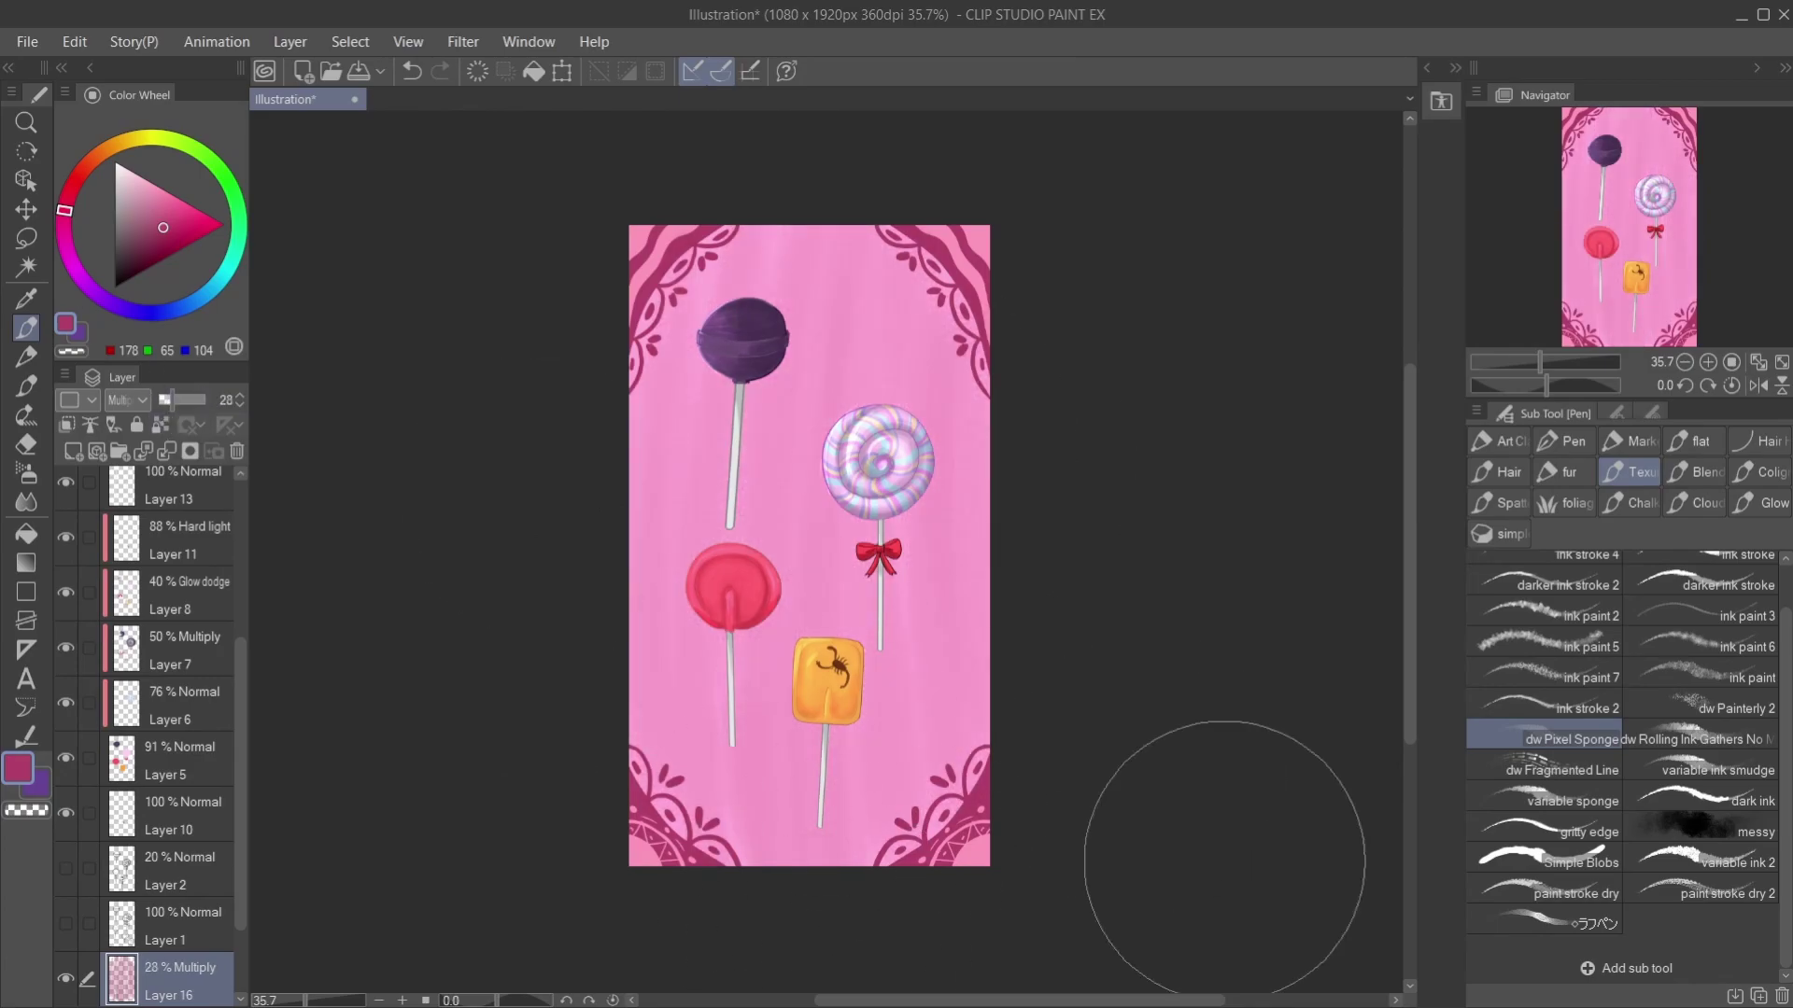